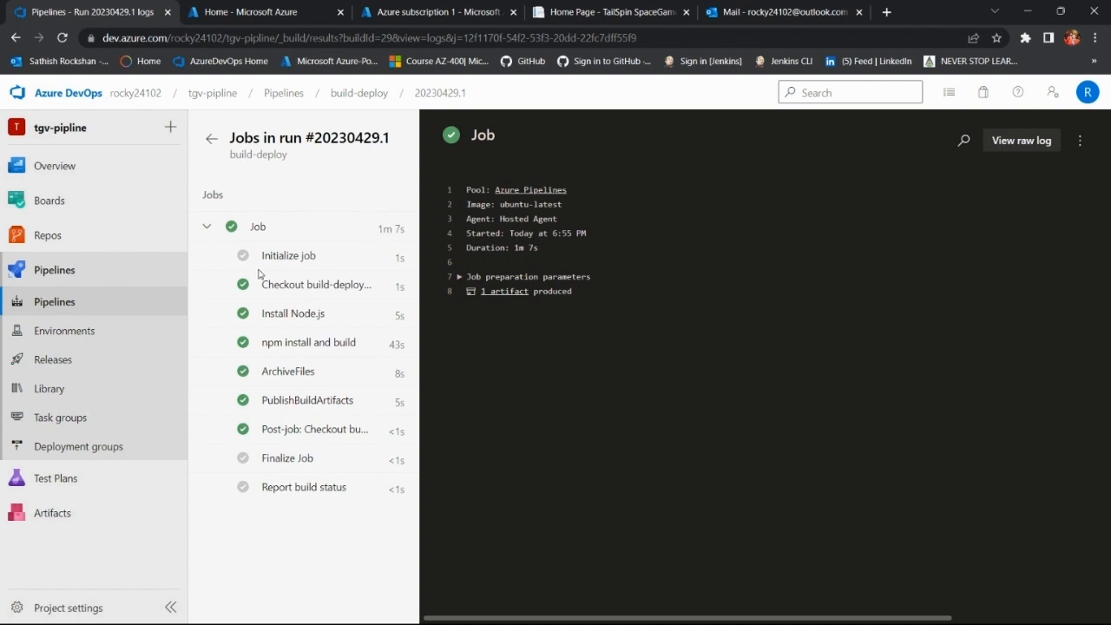
# Step: Create a new release pipeline in the tgv-pipline project from the Azure App Service deployment template
pyautogui.click(212, 141)
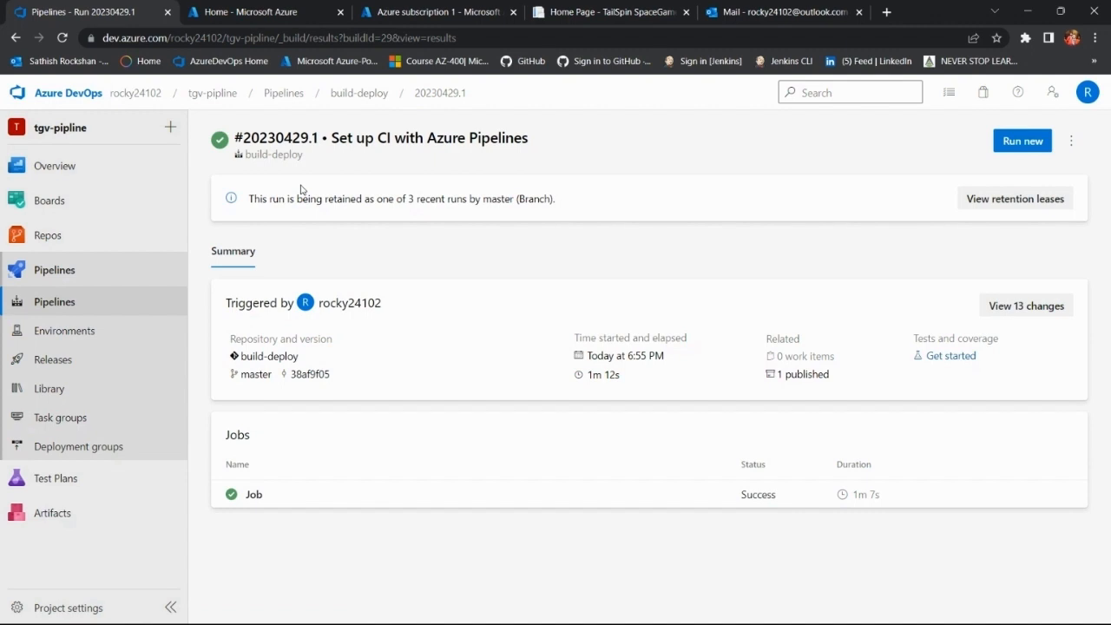
pyautogui.click(77, 369)
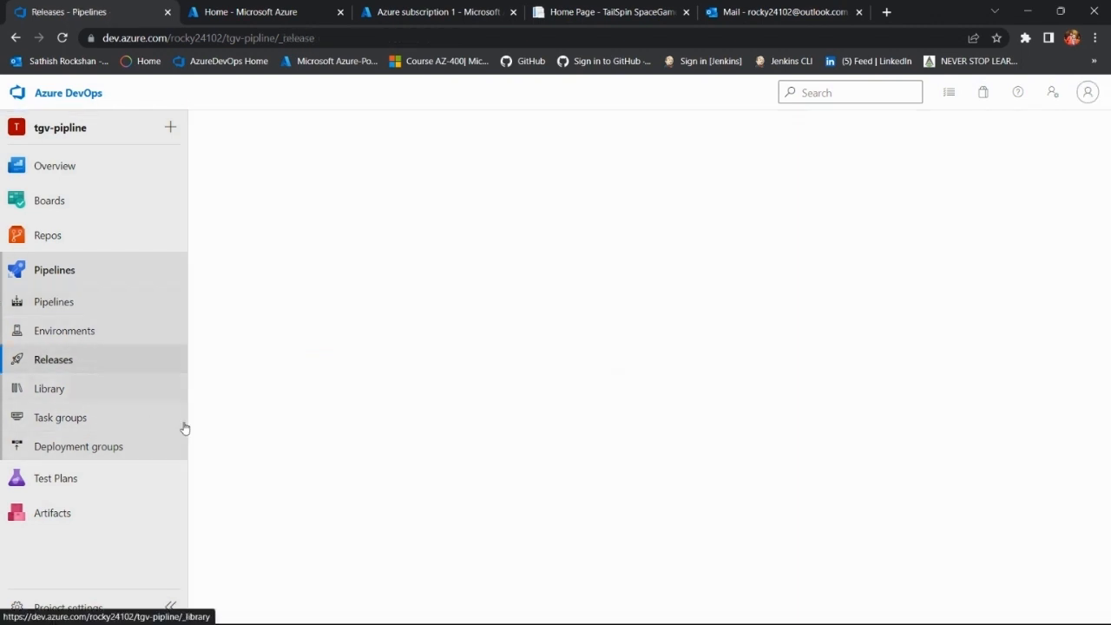
pyautogui.click(638, 455)
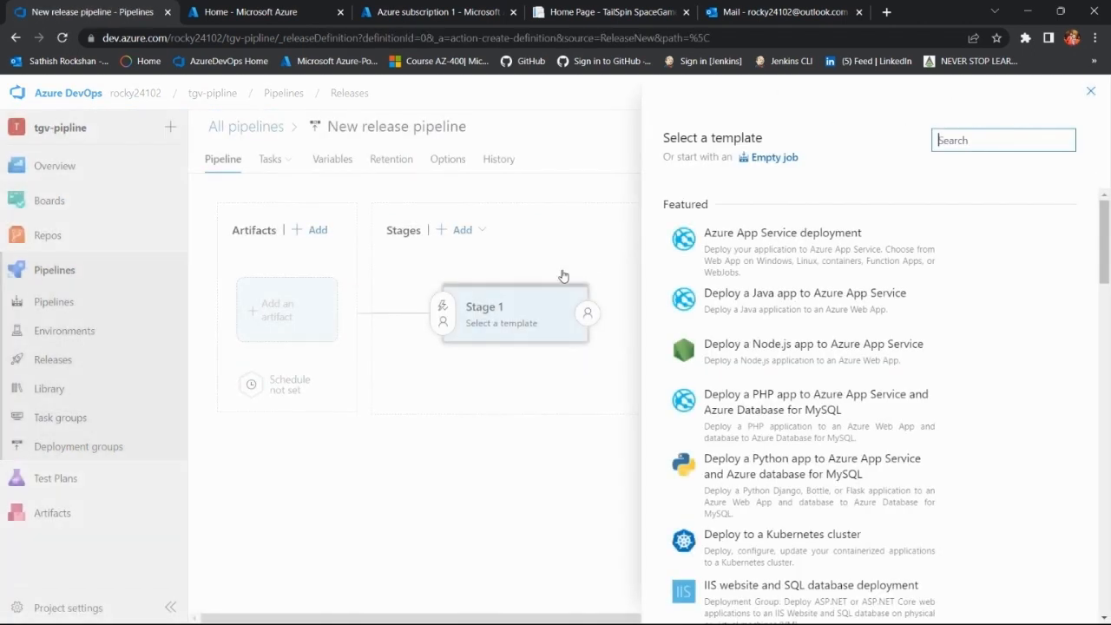
pyautogui.moveTo(811, 252)
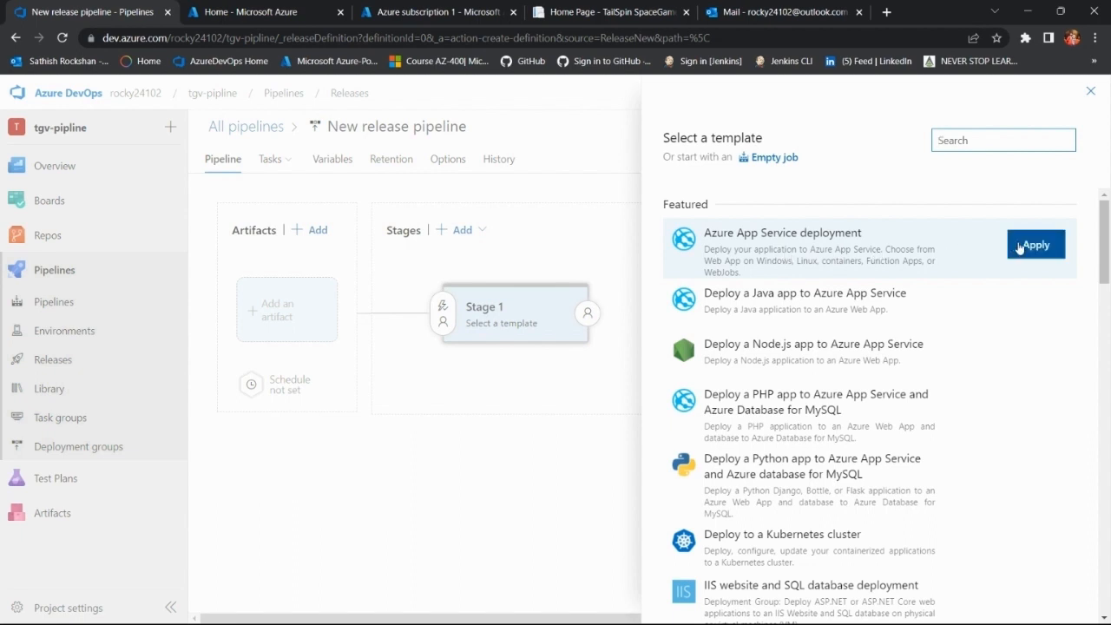
pyautogui.click(1025, 258)
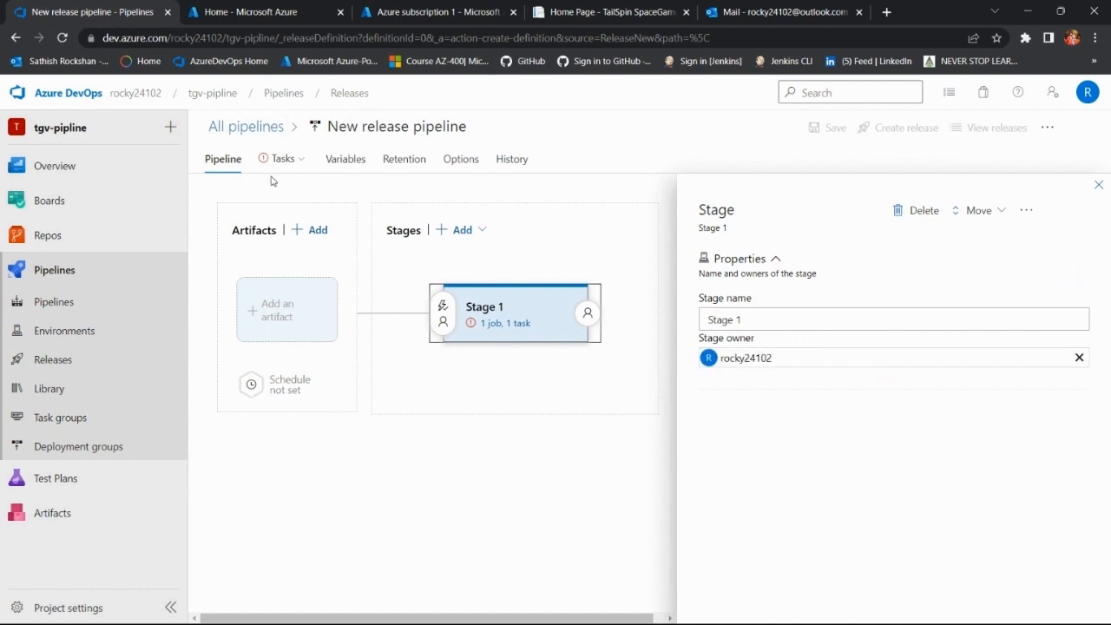
# Step: Open the Stage 1 tasks and check the Azure subscription parameter for available service connections
pyautogui.moveTo(281, 163)
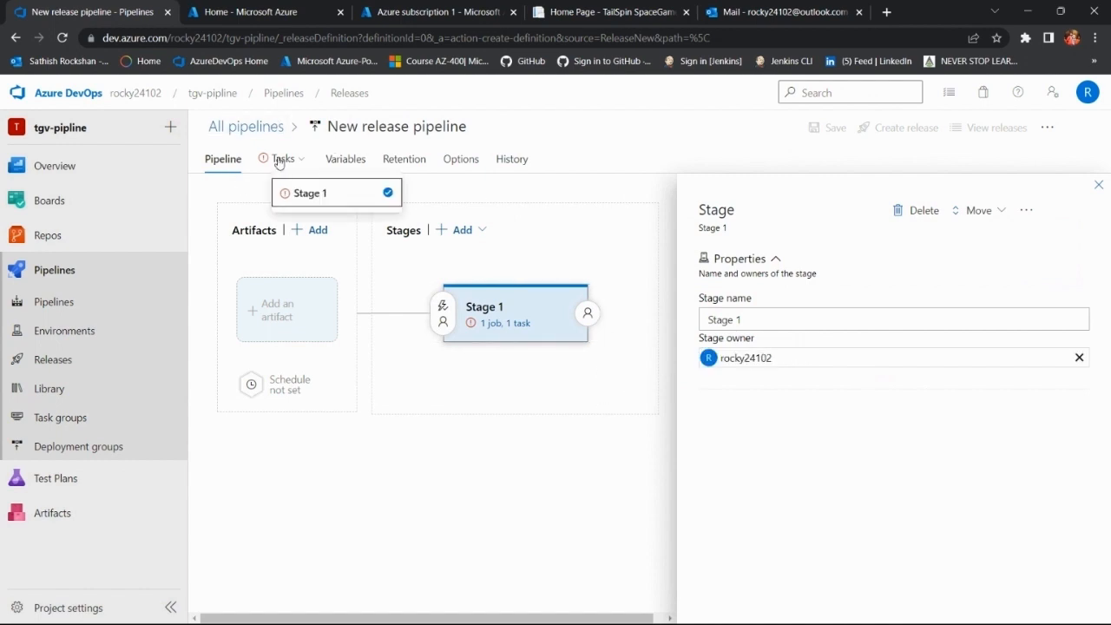
pyautogui.click(279, 163)
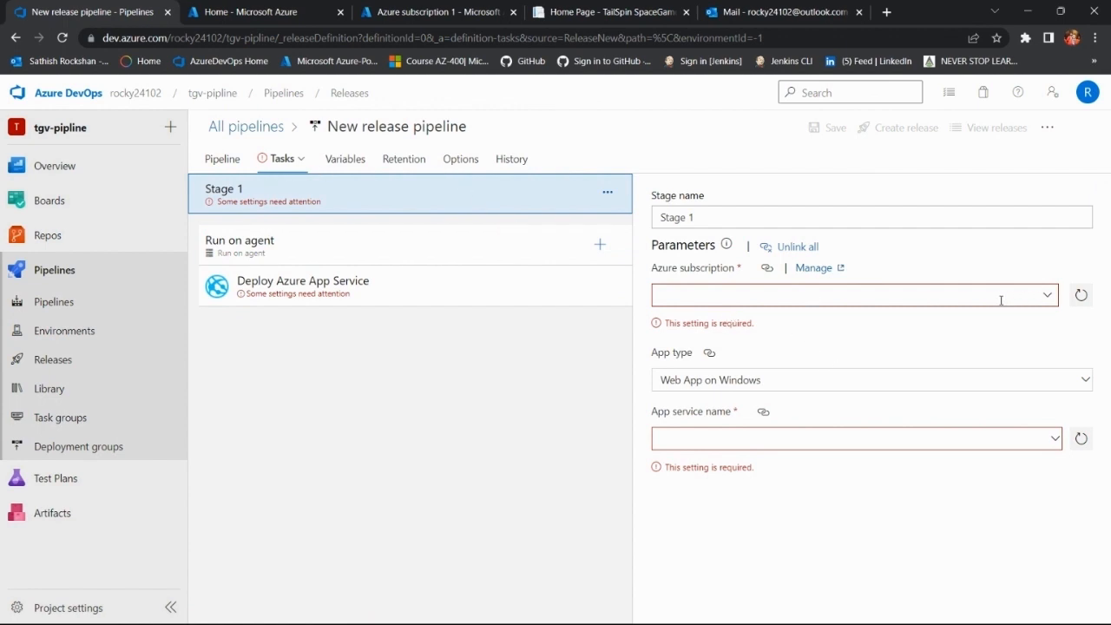
pyautogui.doubleClick(703, 271)
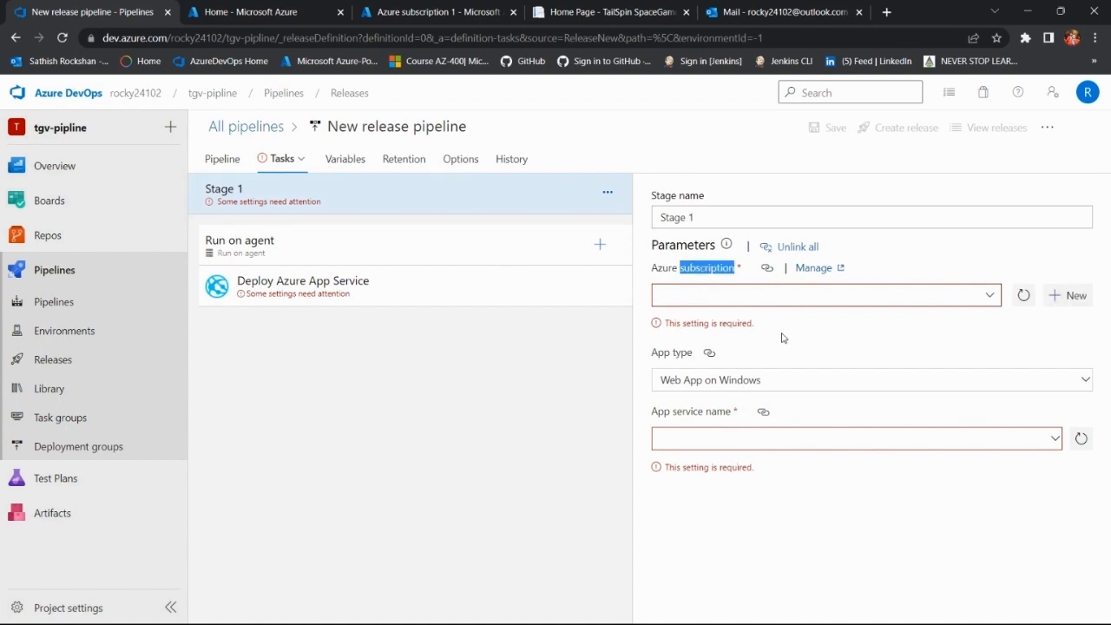
pyautogui.click(981, 295)
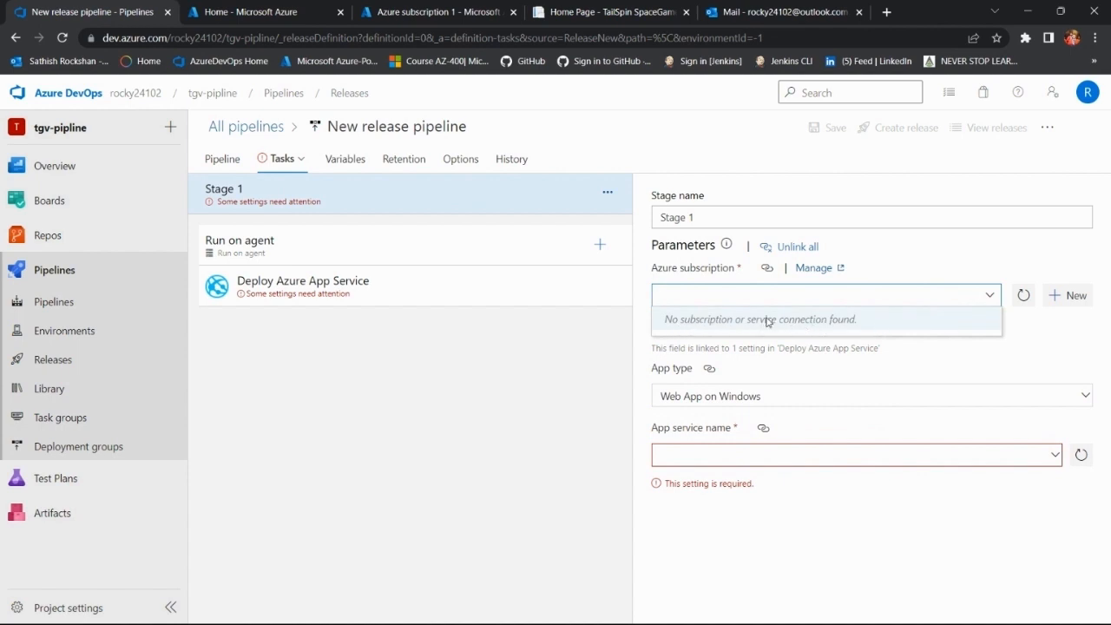
pyautogui.click(1065, 297)
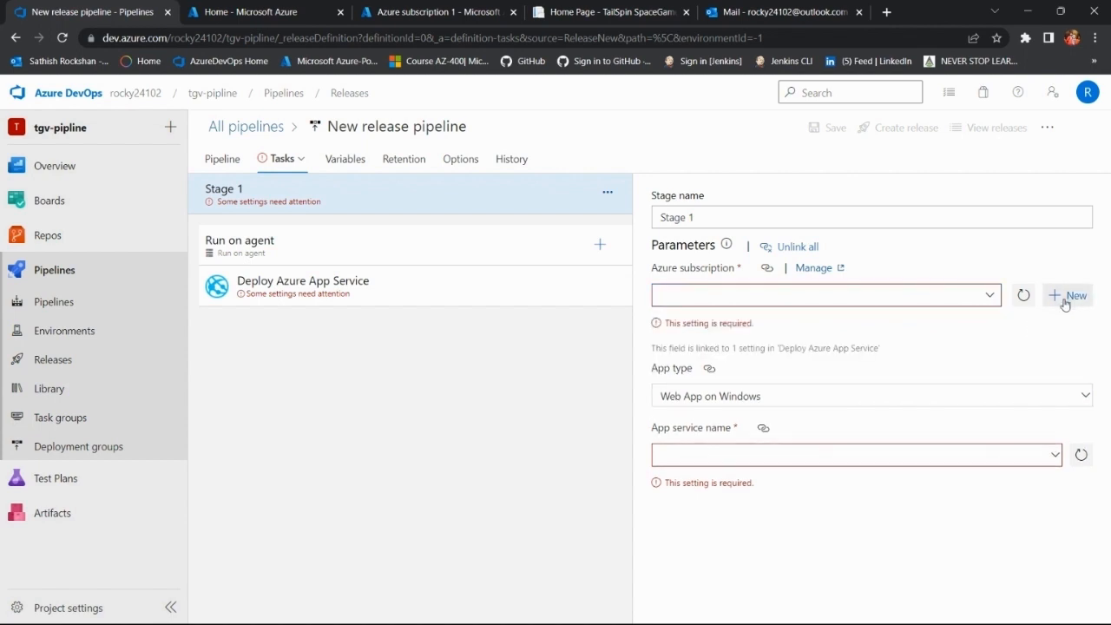
pyautogui.click(1065, 298)
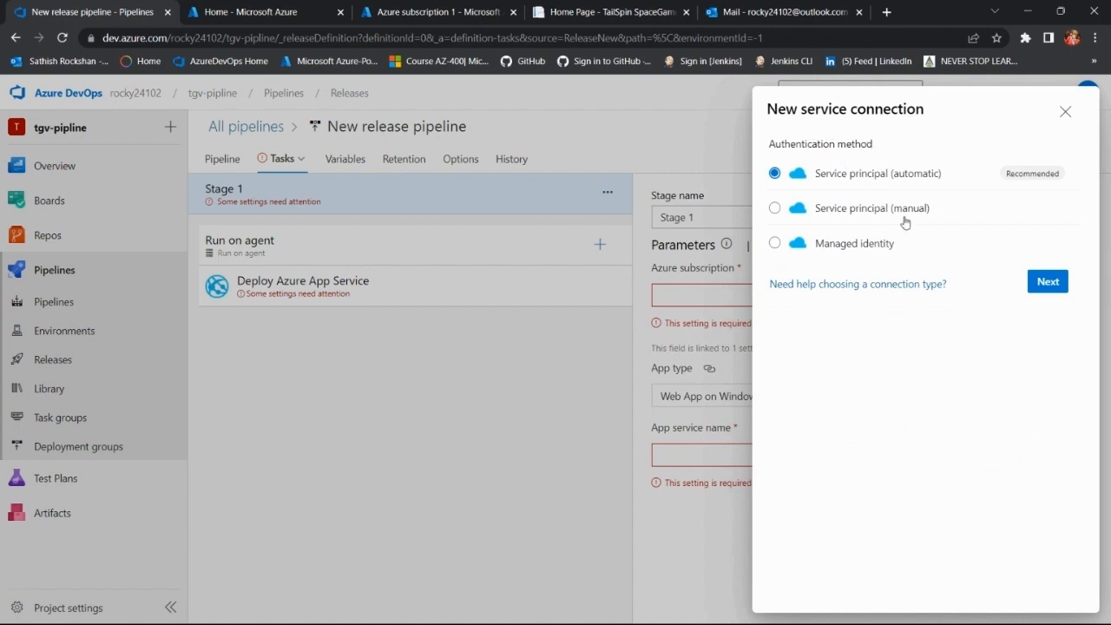
pyautogui.click(1066, 112)
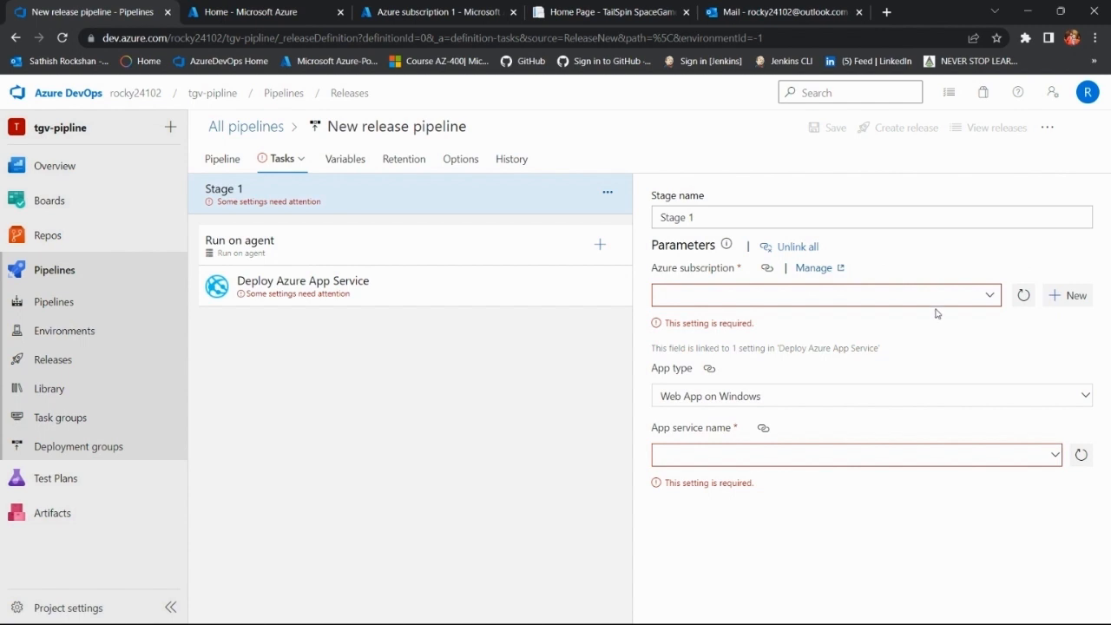
pyautogui.click(990, 295)
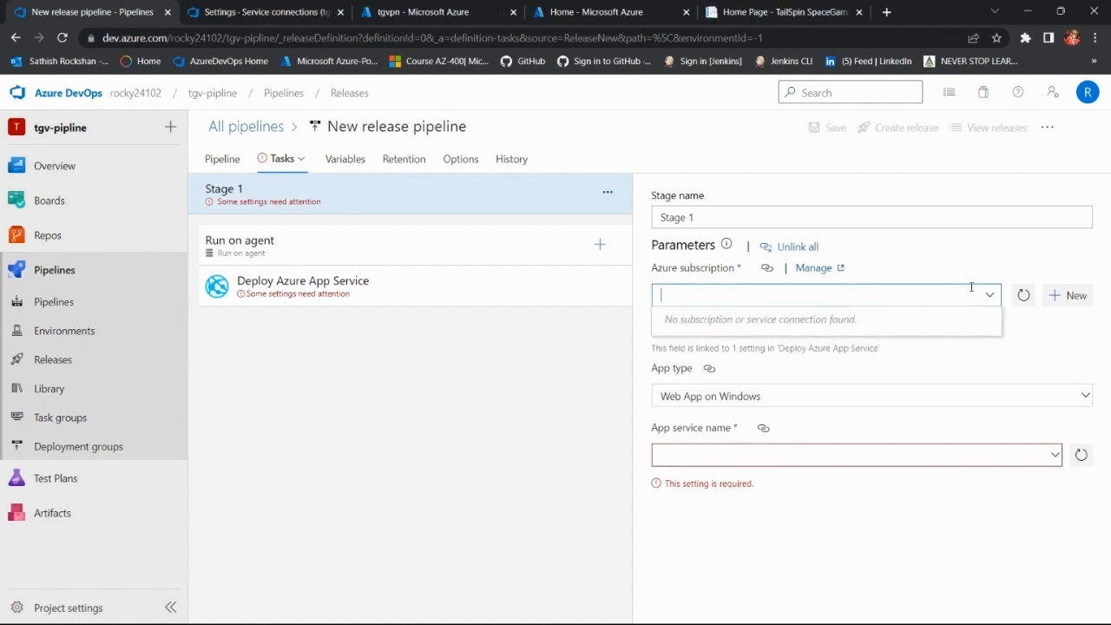
pyautogui.click(1055, 298)
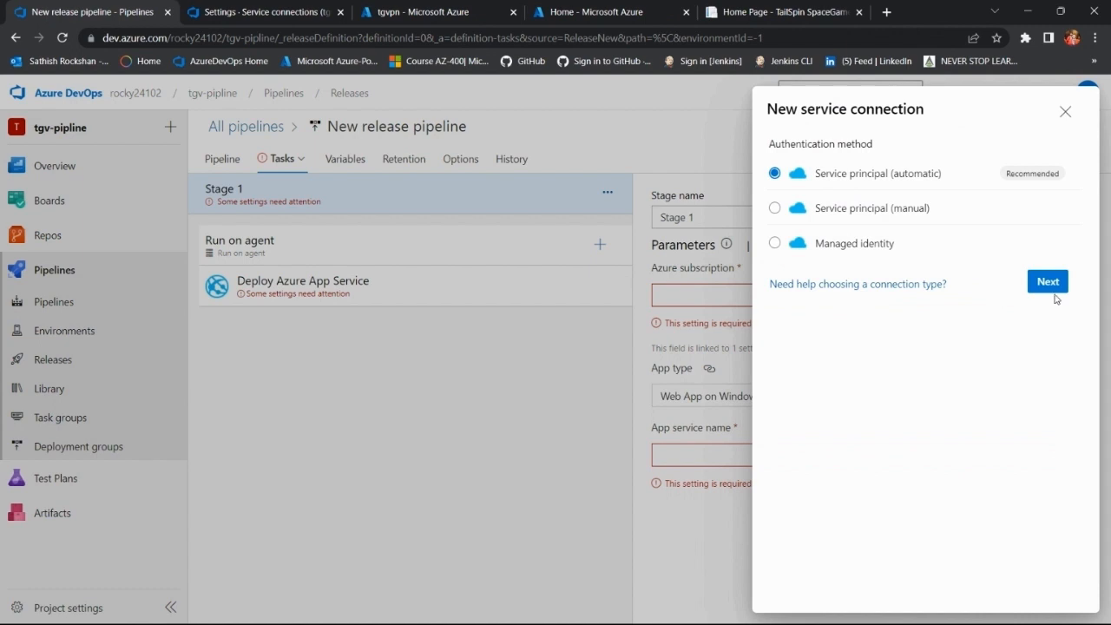
pyautogui.click(1049, 286)
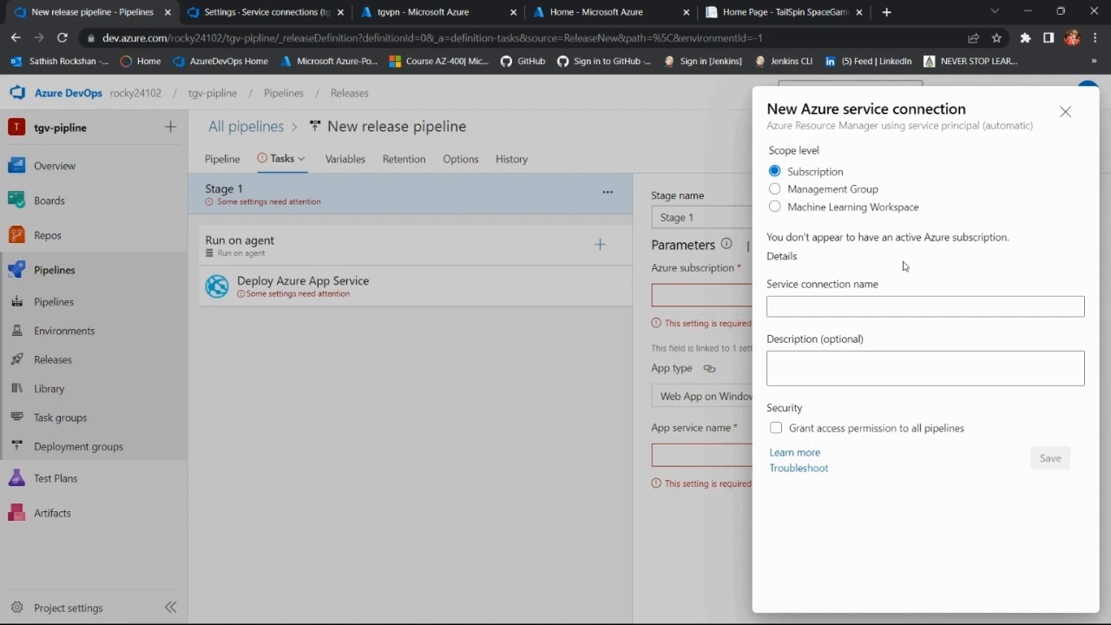
pyautogui.click(1066, 112)
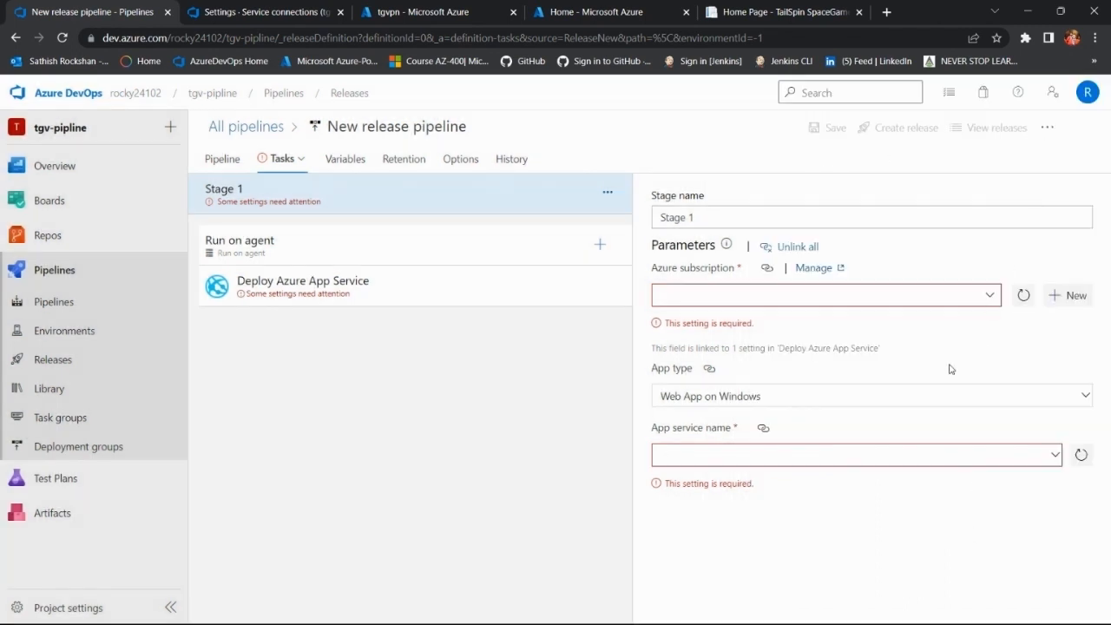
# Step: Start a new Azure service connection with manual service principal authentication, keeping the Azure Cloud environment and Subscription scope
pyautogui.click(1064, 295)
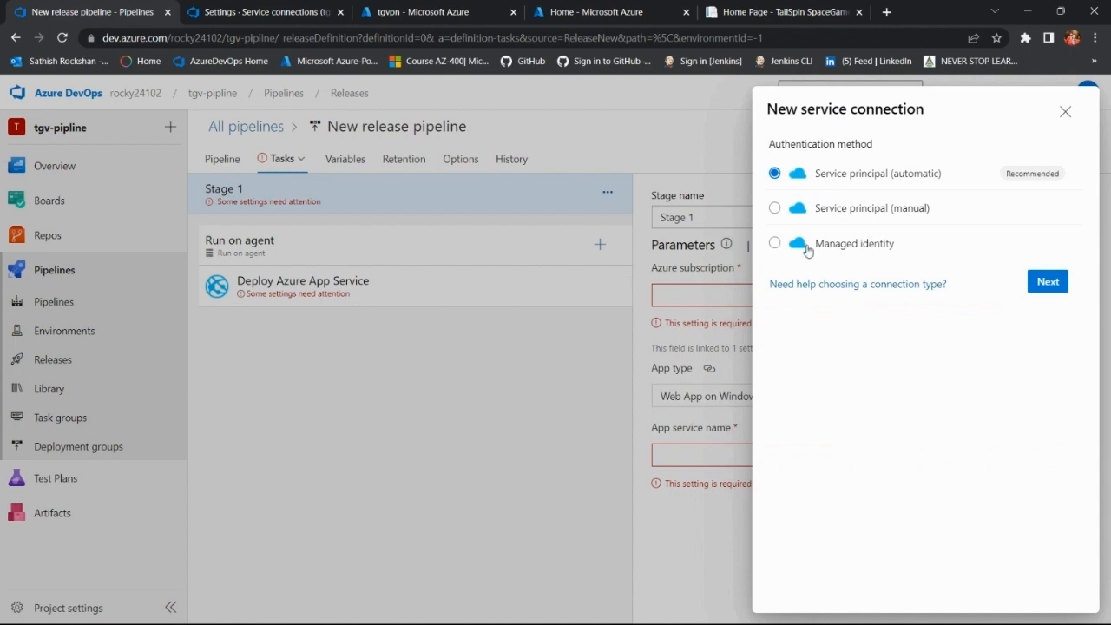
pyautogui.click(775, 209)
pyautogui.click(1048, 282)
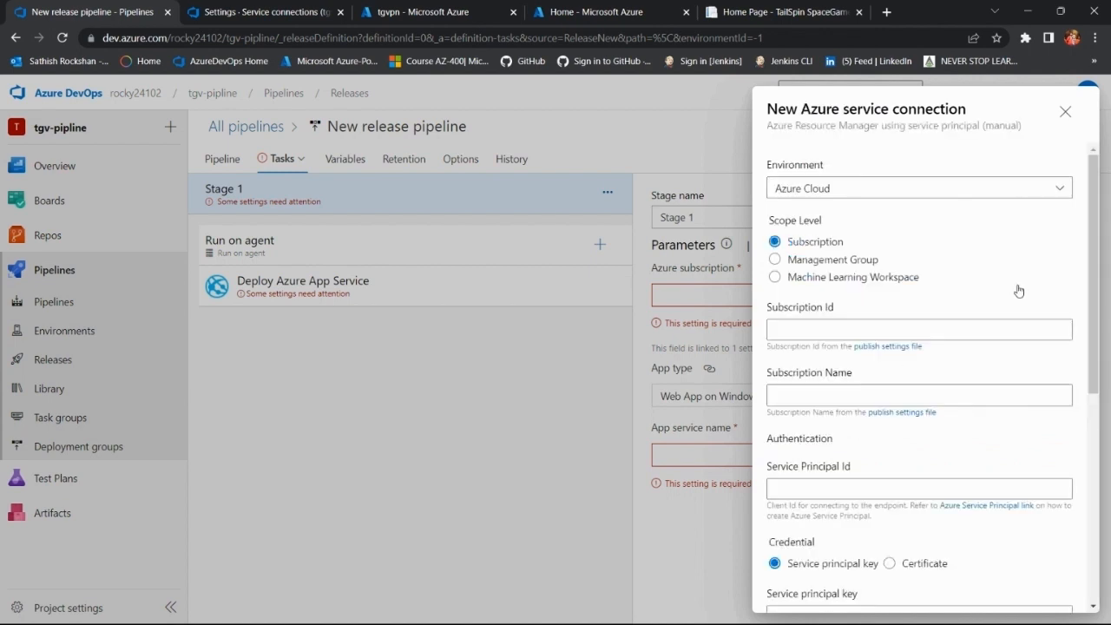
pyautogui.click(1057, 195)
pyautogui.click(1057, 194)
# Step: Copy the subscription ID of Azure subscription 1 from the Azure portal into the service connection's Subscription Id field
pyautogui.click(408, 11)
pyautogui.click(599, 12)
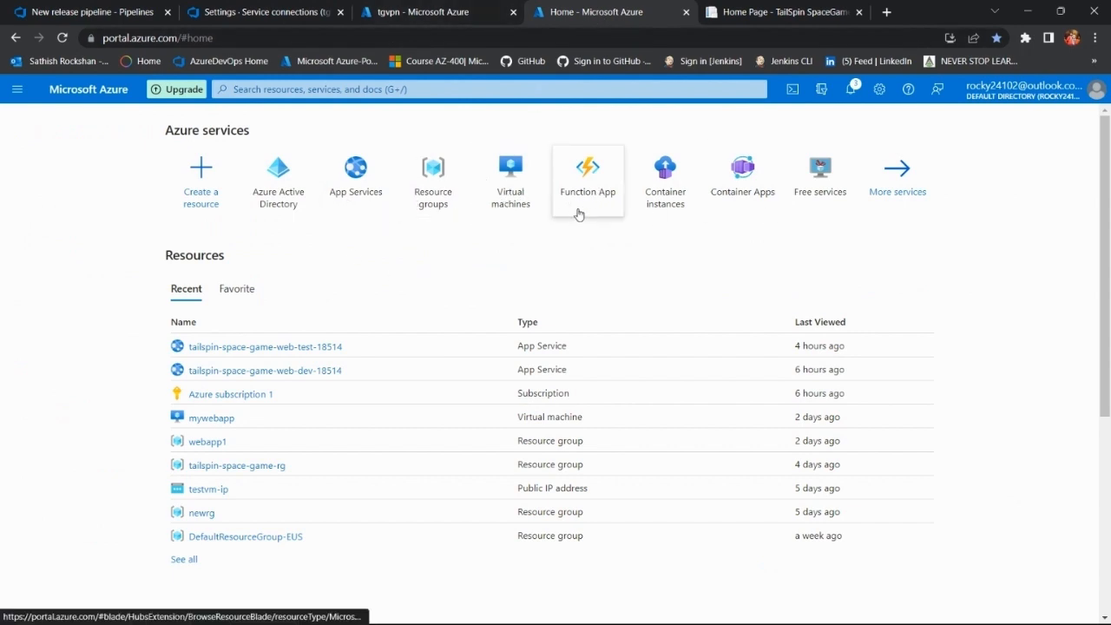
pyautogui.click(231, 397)
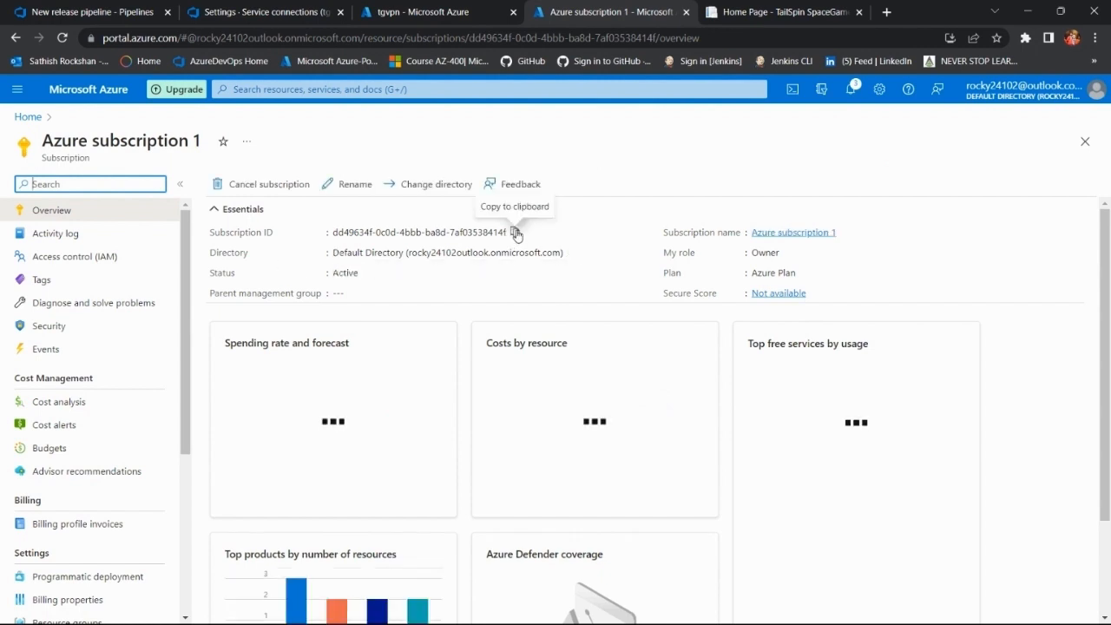
pyautogui.click(515, 232)
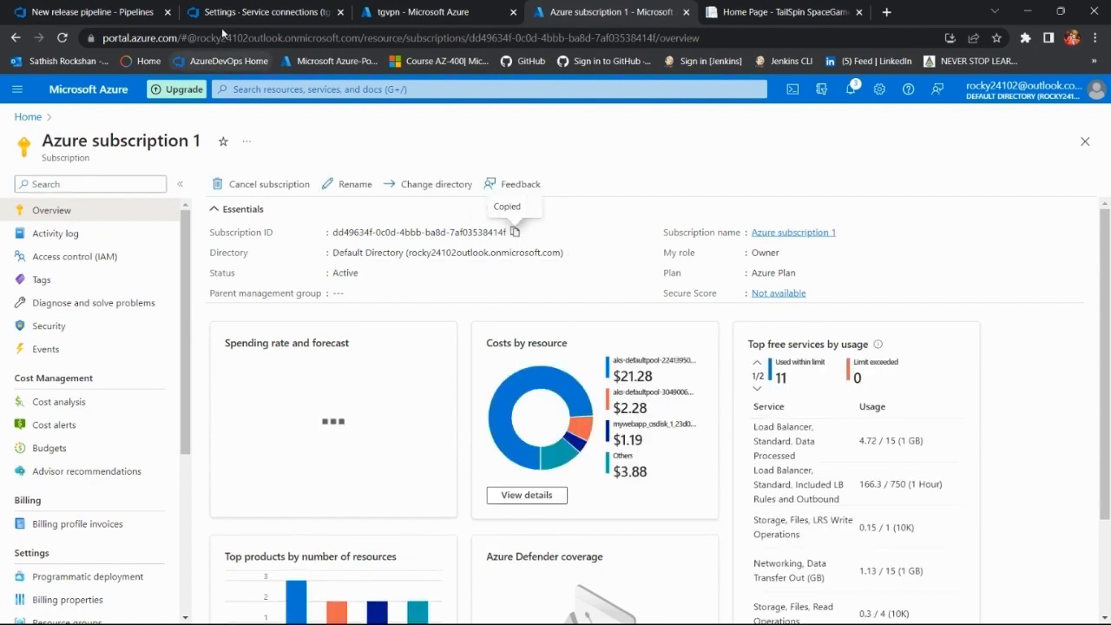
pyautogui.click(114, 5)
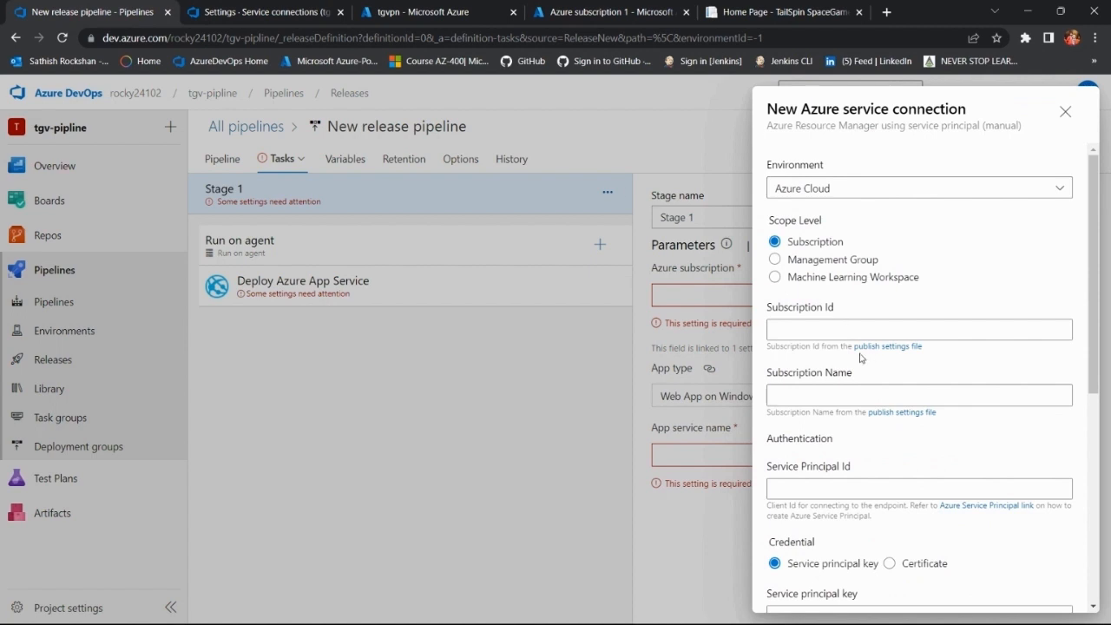
pyautogui.click(820, 328)
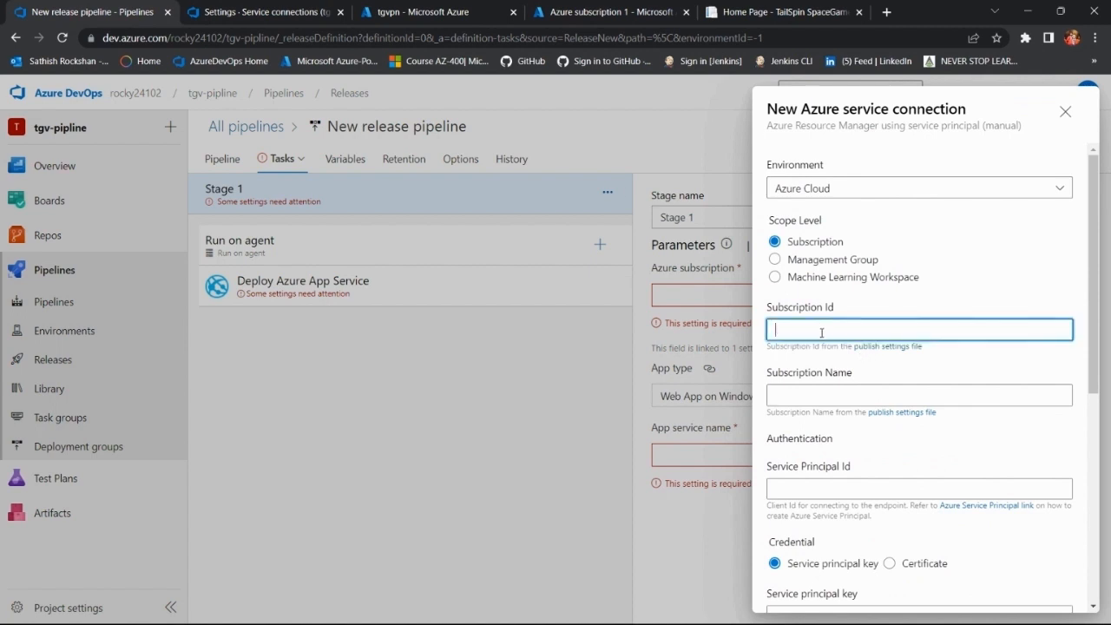
pyautogui.hotkey('ctrl', 'v')
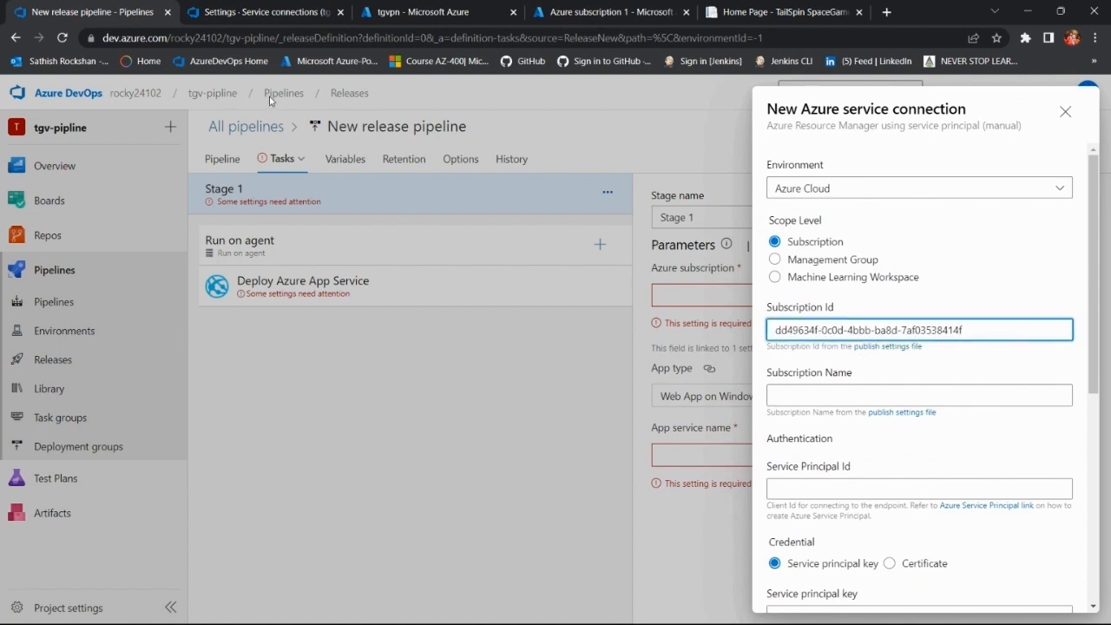
# Step: Copy the subscription name "Azure subscription 1" from the Azure portal into the service connection's Subscription Name field
pyautogui.click(426, 12)
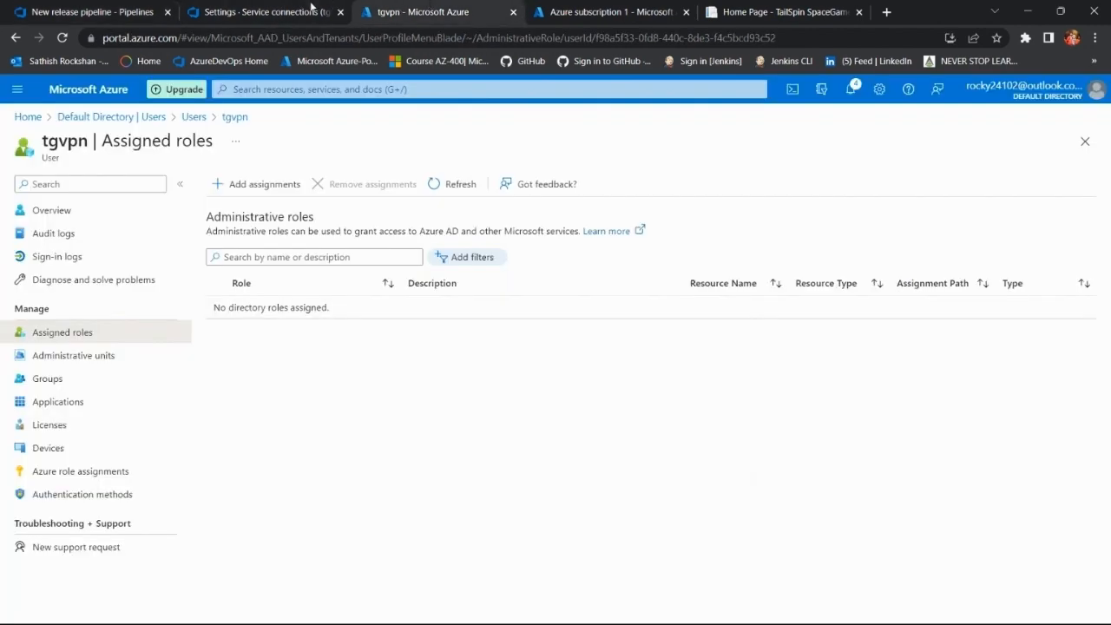
pyautogui.click(311, 12)
pyautogui.click(615, 11)
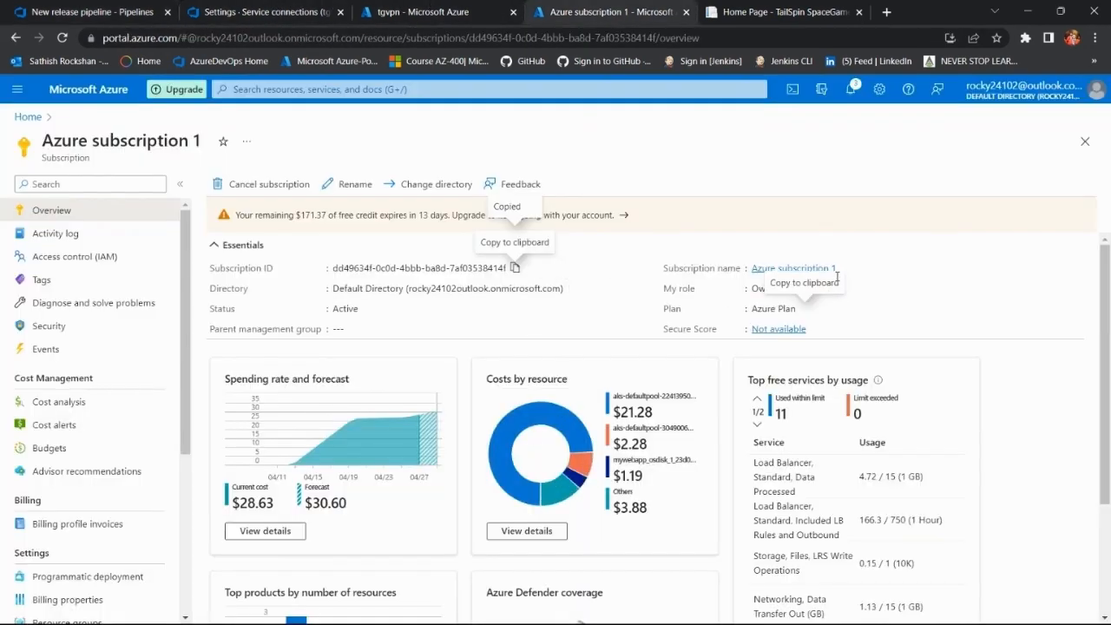
pyautogui.click(845, 268)
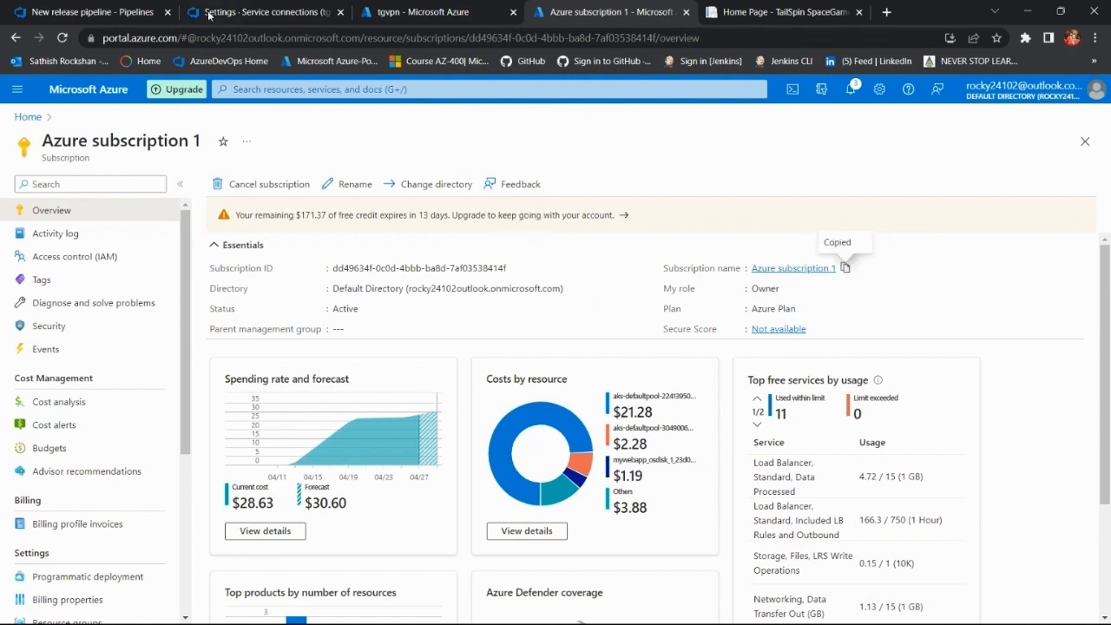
pyautogui.click(178, 12)
pyautogui.click(825, 393)
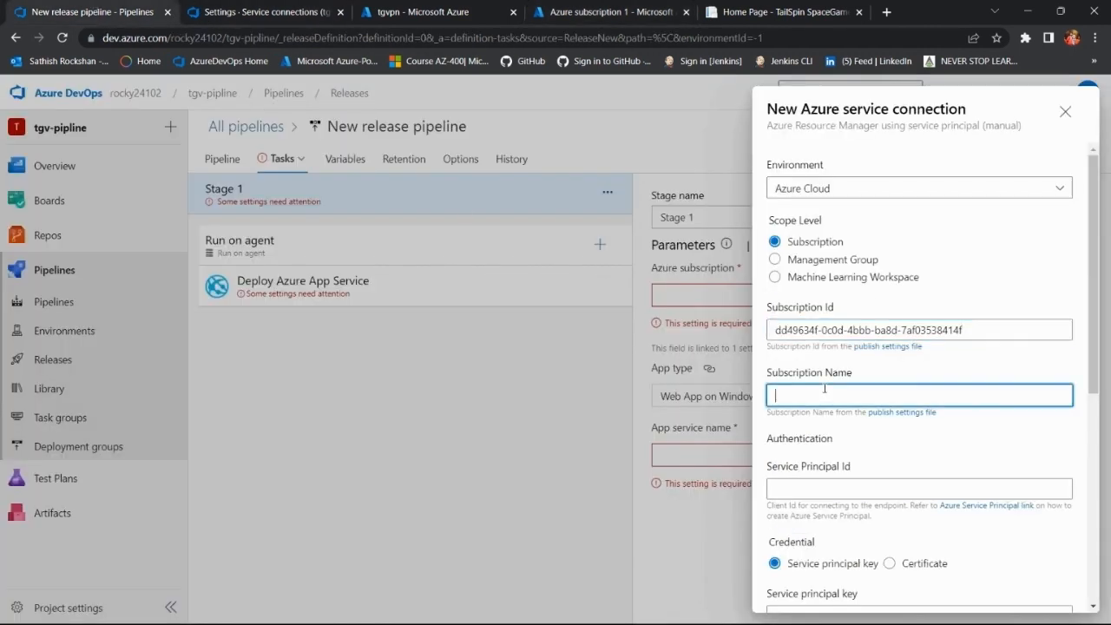
pyautogui.hotkey('ctrl', 'v')
# Step: Switch to the Azure portal and start a new app registration in Azure Active Directory's Default Directory
pyautogui.scroll(-2, 846, 422)
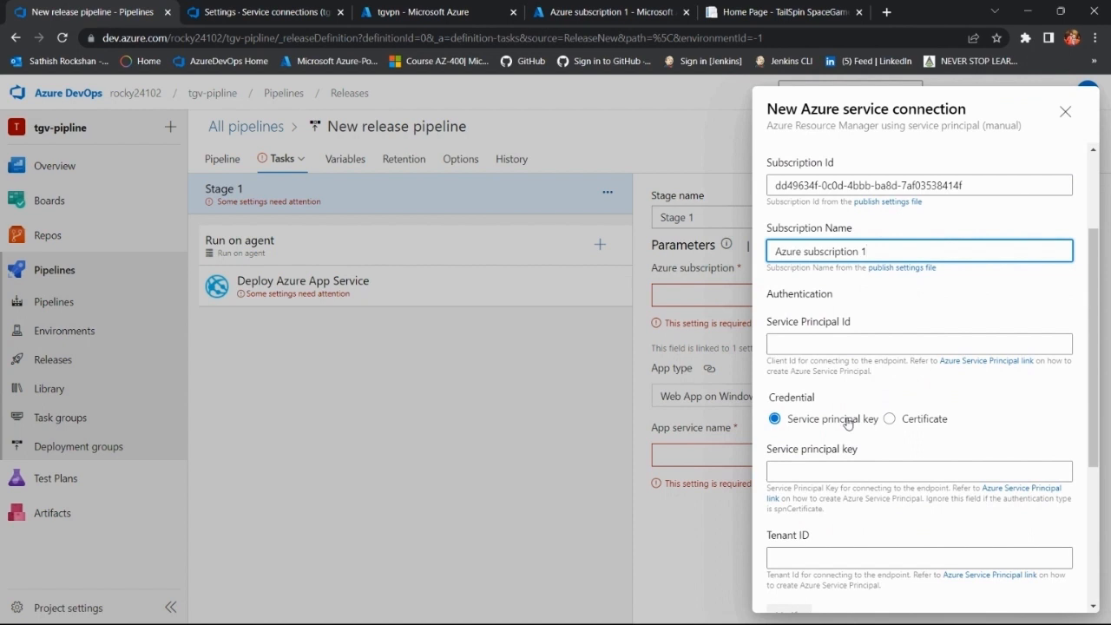
pyautogui.scroll(-1, 846, 422)
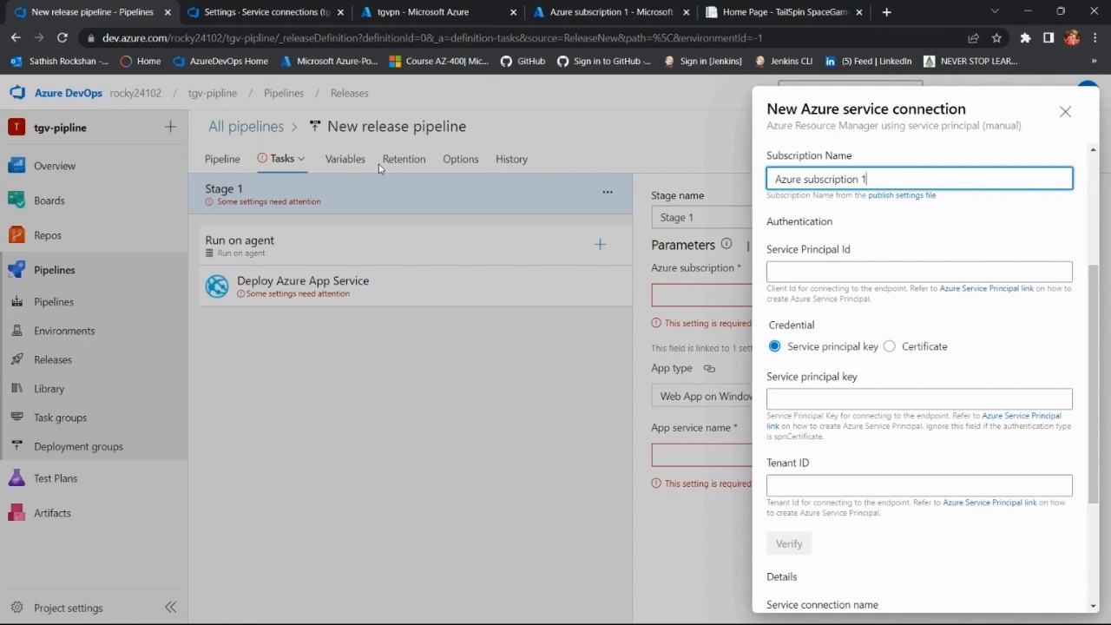
pyautogui.click(295, 11)
pyautogui.click(460, 10)
pyautogui.click(558, 7)
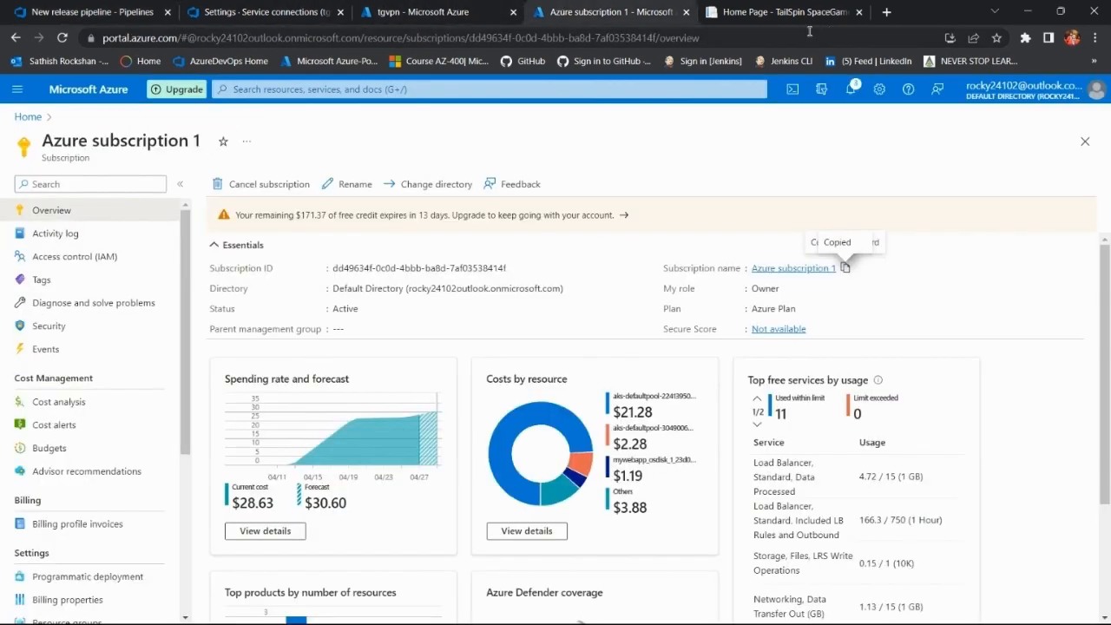
pyautogui.click(32, 117)
pyautogui.click(278, 187)
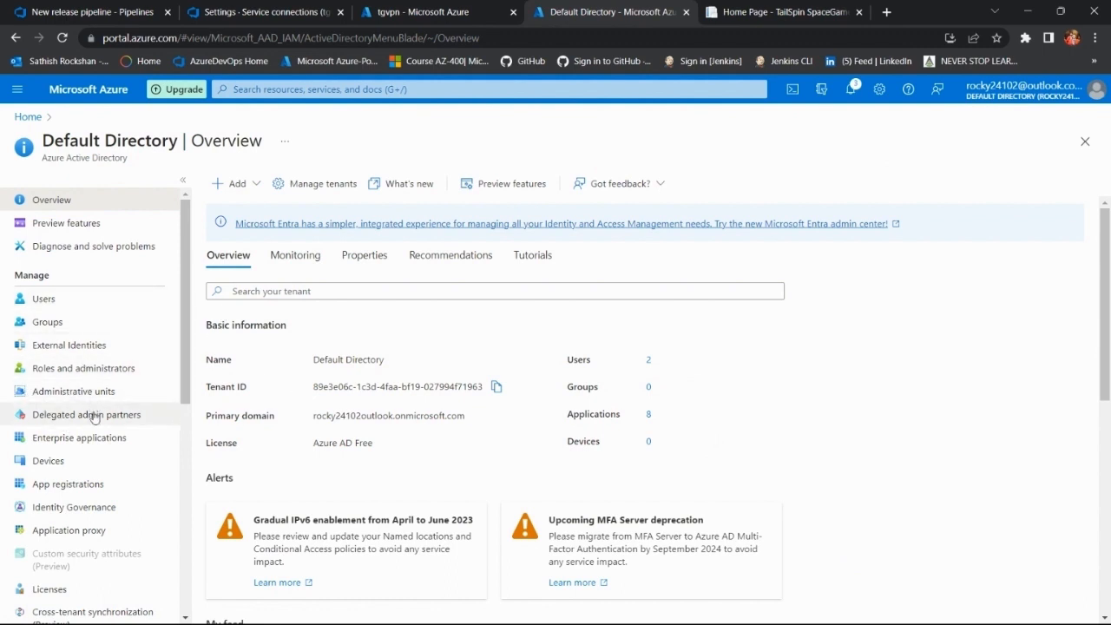
pyautogui.click(87, 484)
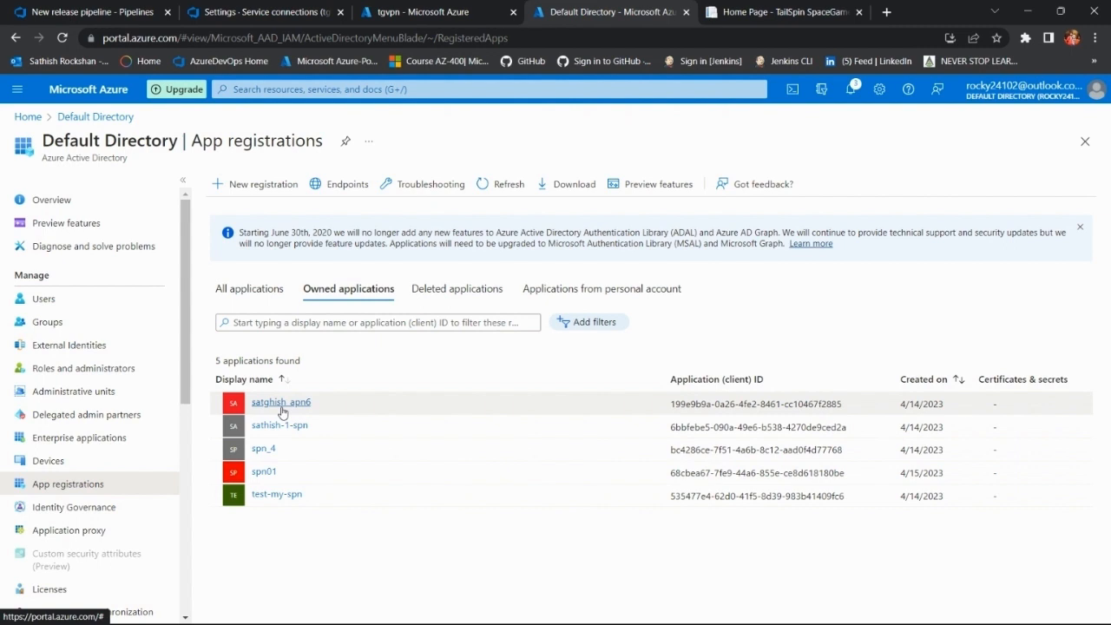
pyautogui.click(234, 186)
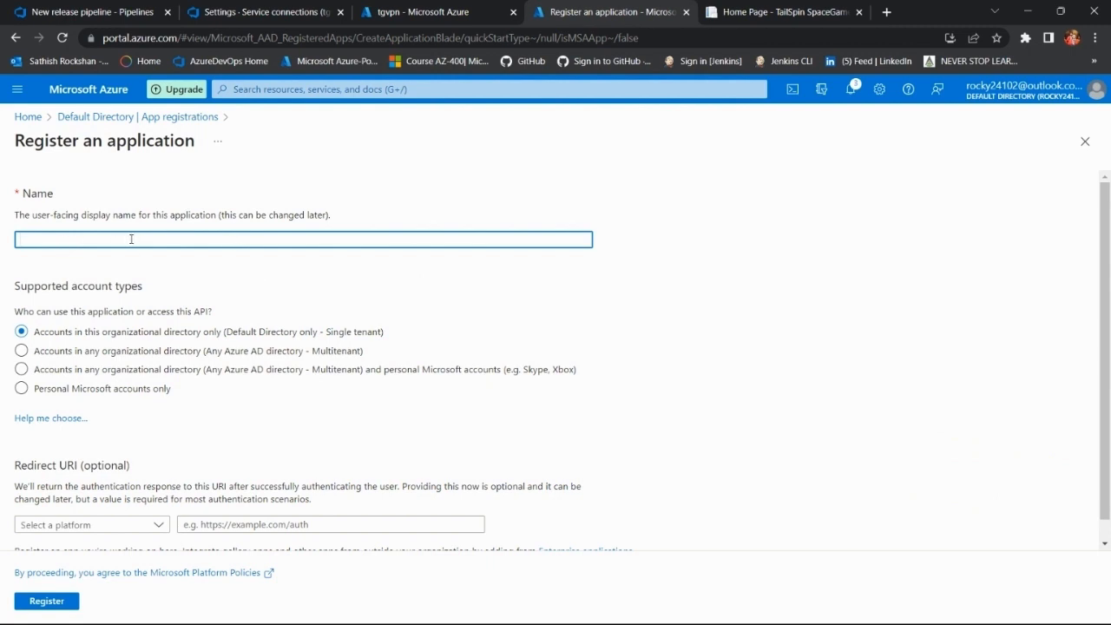
# Step: Register the application as "tgv-app", keeping the single-tenant account type and no redirect URI
pyautogui.write('v')
pyautogui.write('gv')
pyautogui.write('-app')
pyautogui.scroll(-1, 281, 381)
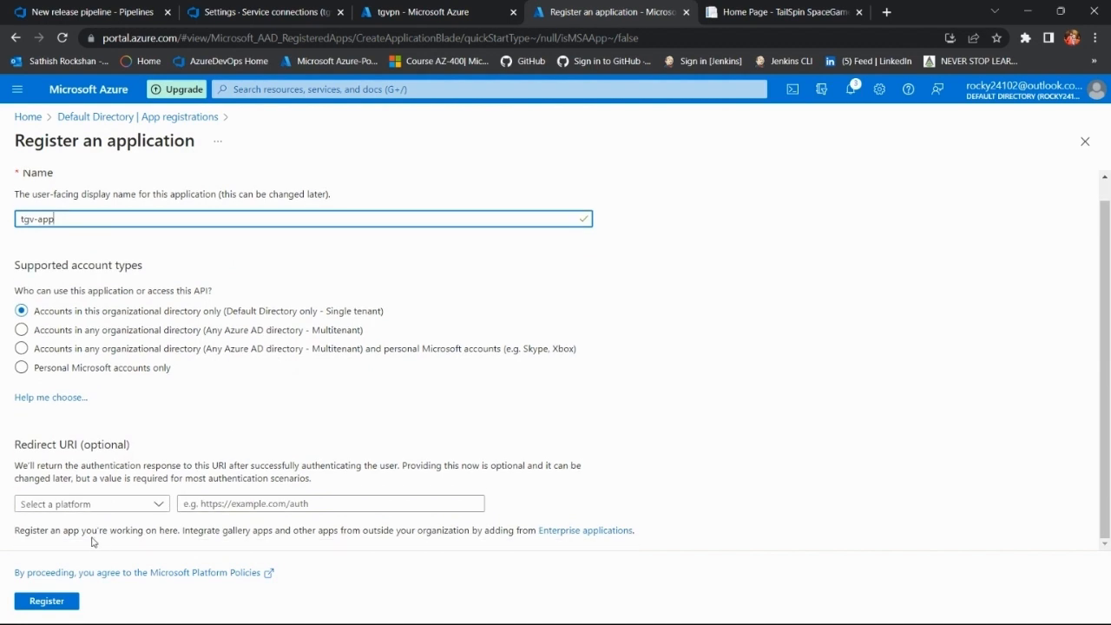
pyautogui.click(59, 604)
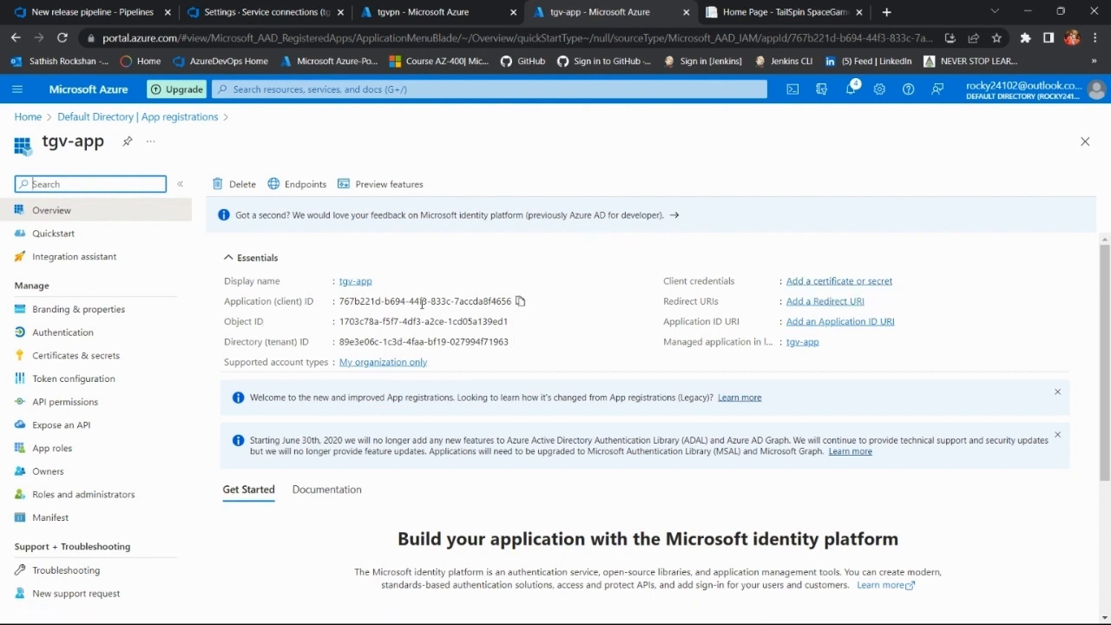
# Step: Copy tgv-app's Application (client) ID from the Azure portal into the service connection's Service Principal Id field
pyautogui.click(520, 302)
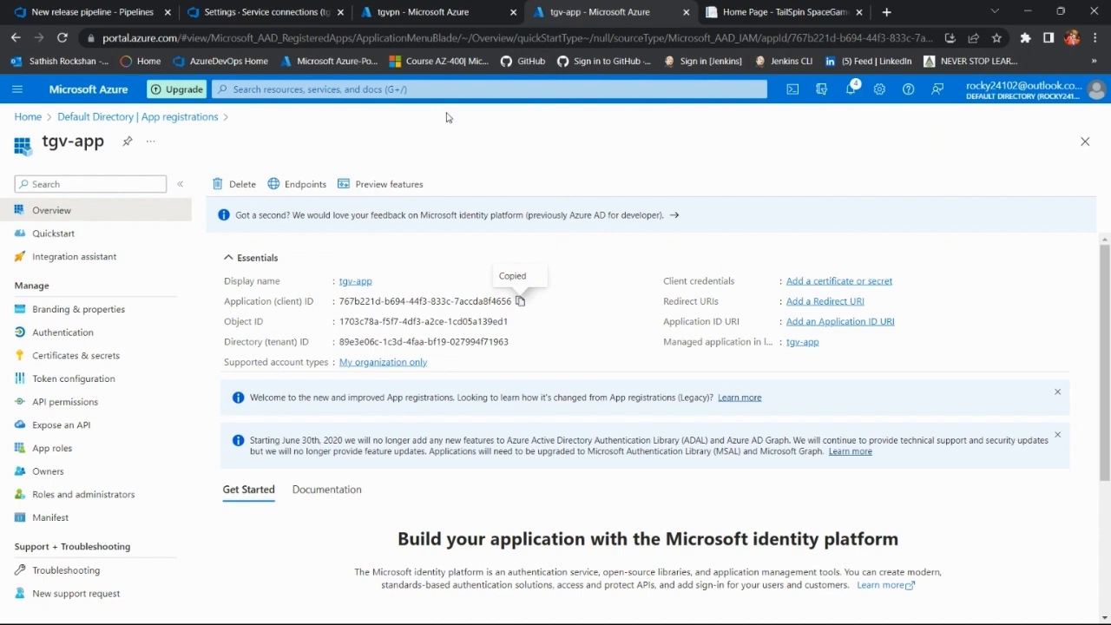
pyautogui.click(278, 7)
pyautogui.click(96, 11)
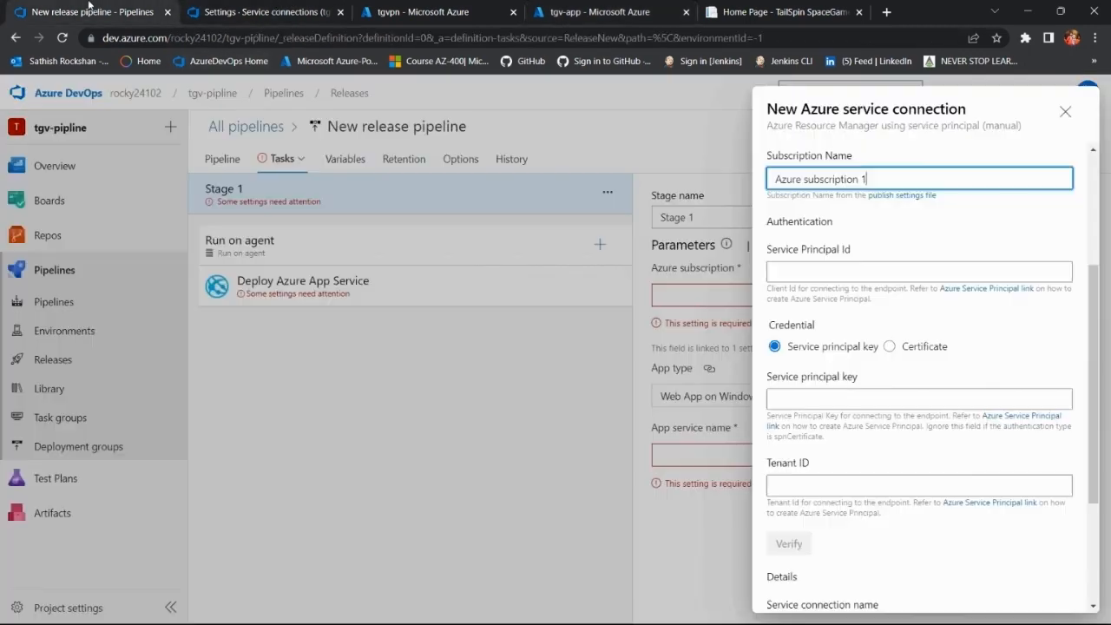
pyautogui.click(806, 276)
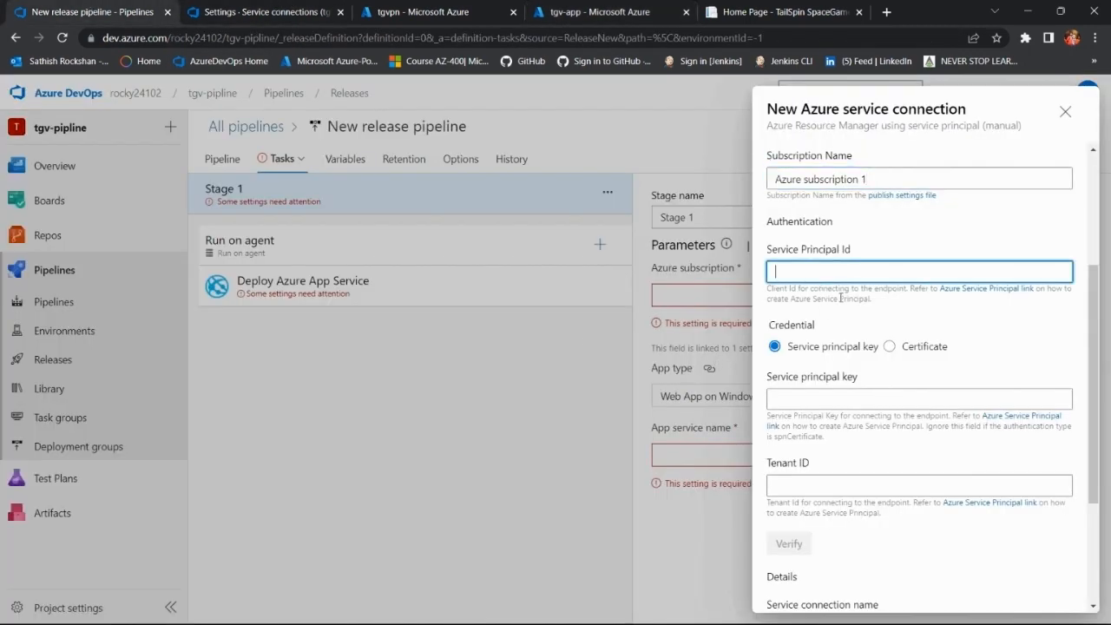
pyautogui.hotkey('ctrl', 'v')
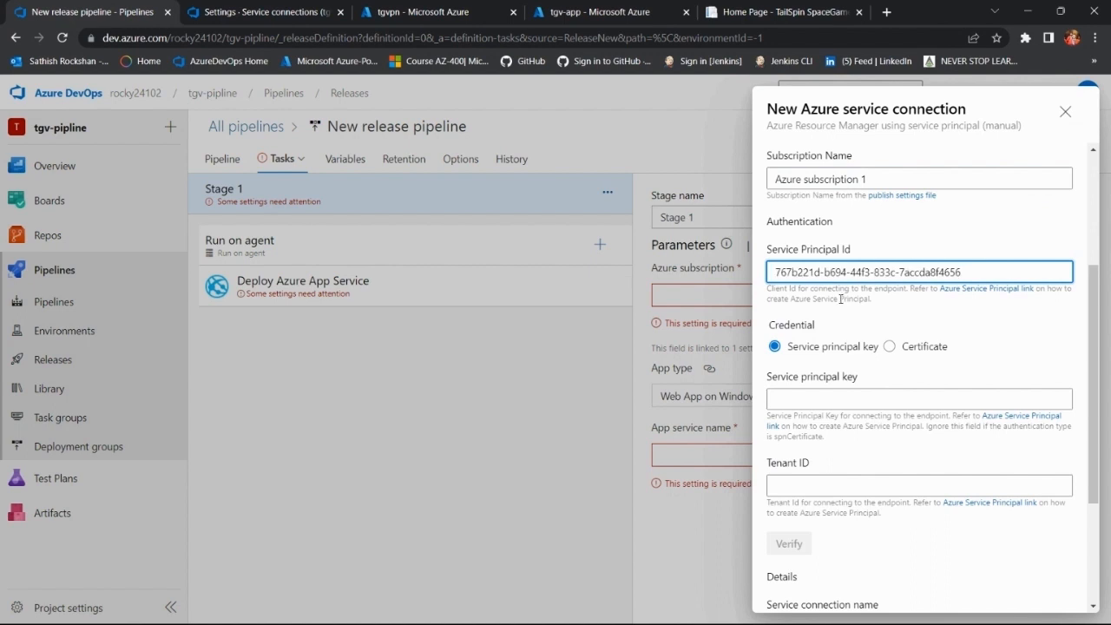
# Step: Add a client secret to tgv-app in the Azure portal, described as "tgv-app secret" and expiring after 90 days (3 months)
pyautogui.scroll(-2, 864, 375)
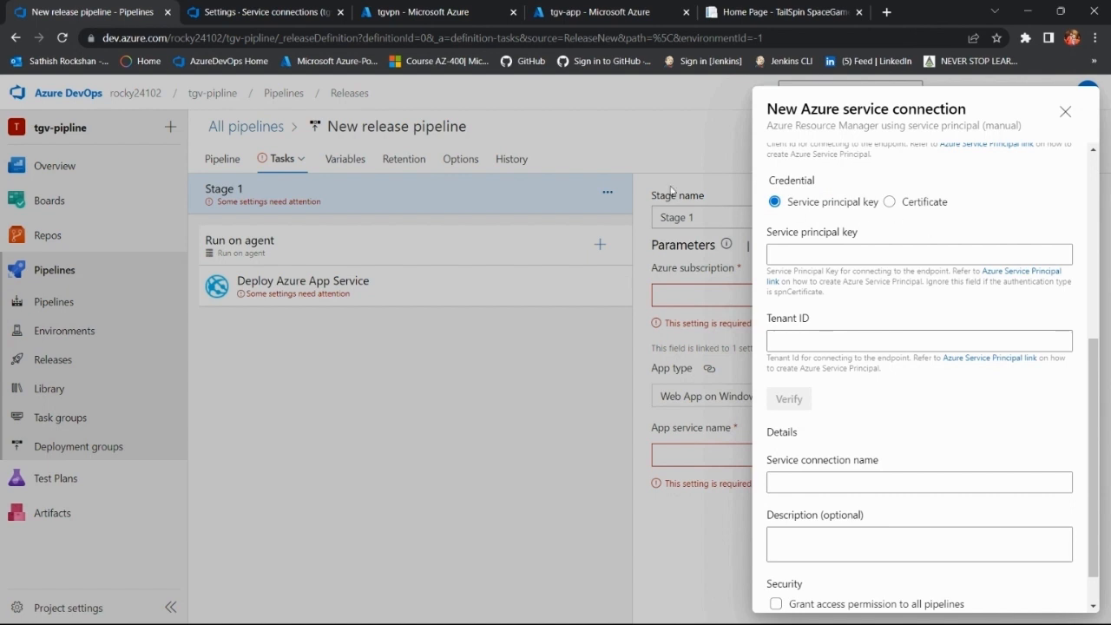
pyautogui.click(260, 12)
pyautogui.click(428, 13)
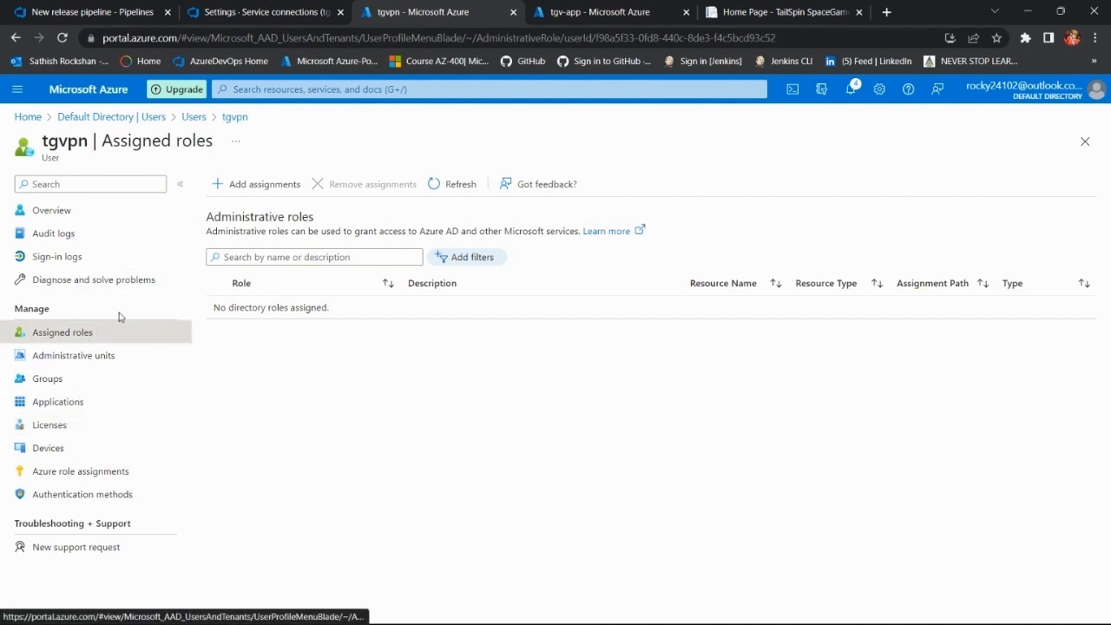
pyautogui.click(572, 10)
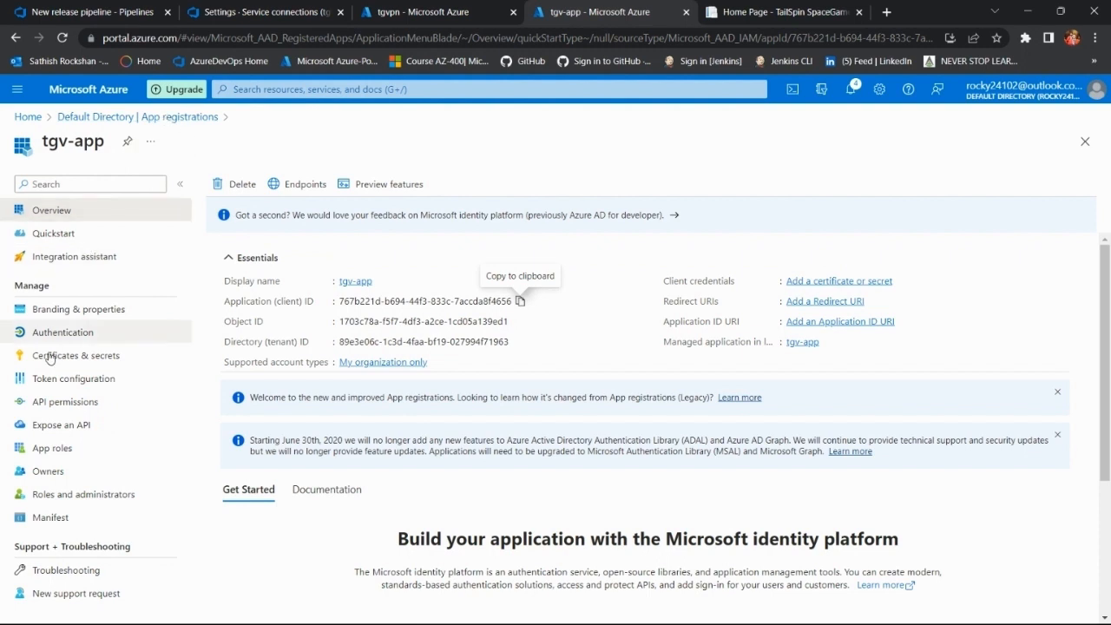
pyautogui.click(104, 361)
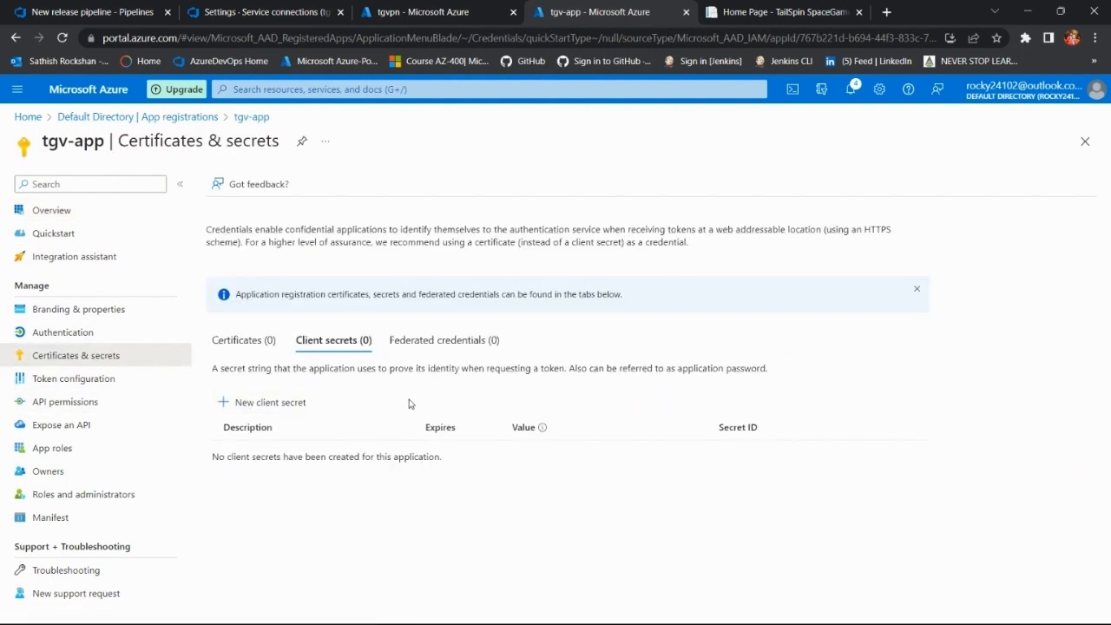
pyautogui.click(280, 404)
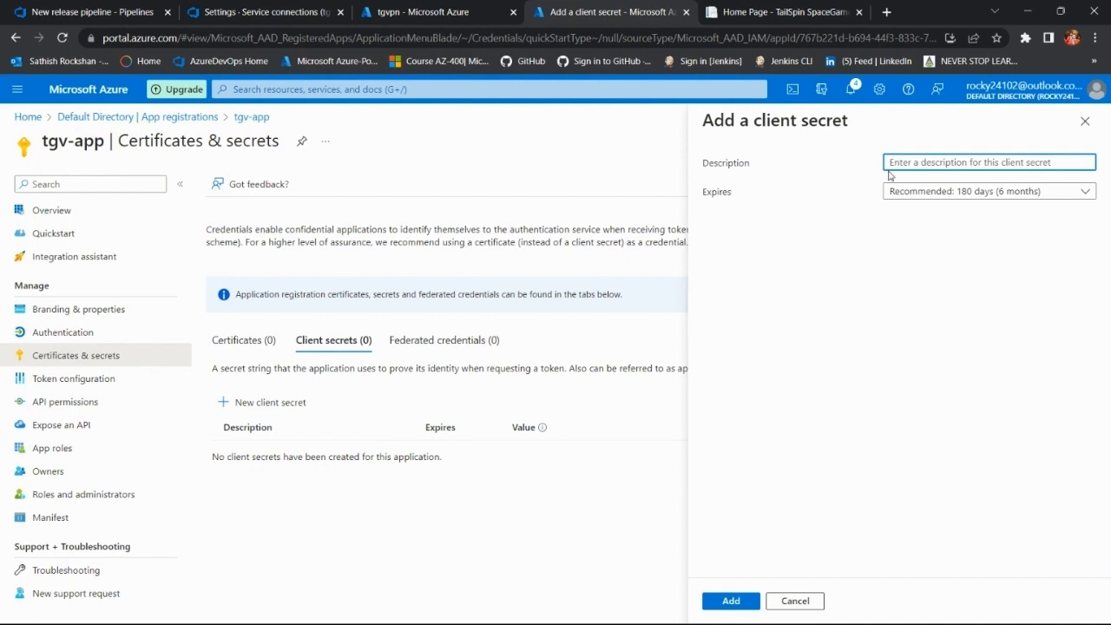
pyautogui.write('tgv')
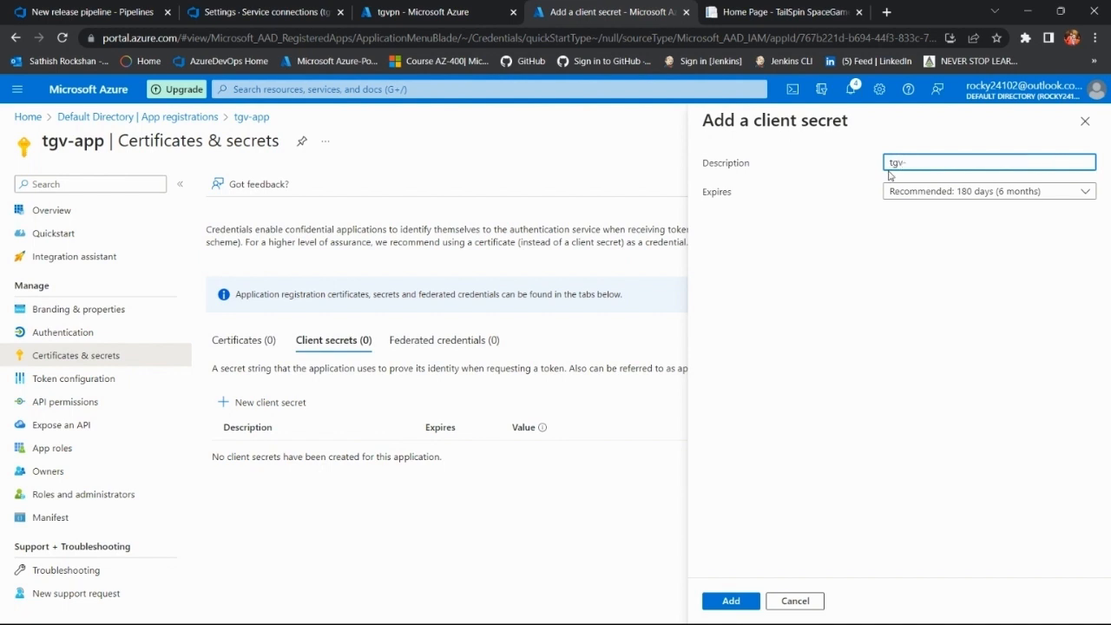
pyautogui.write('-app secret')
pyautogui.click(1027, 193)
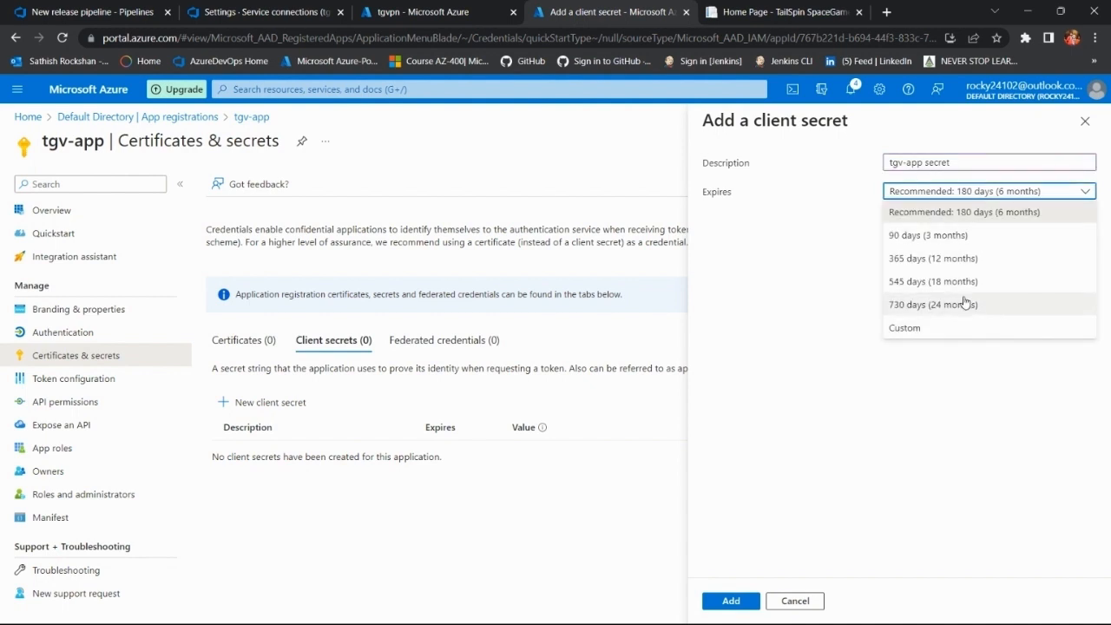
pyautogui.click(987, 236)
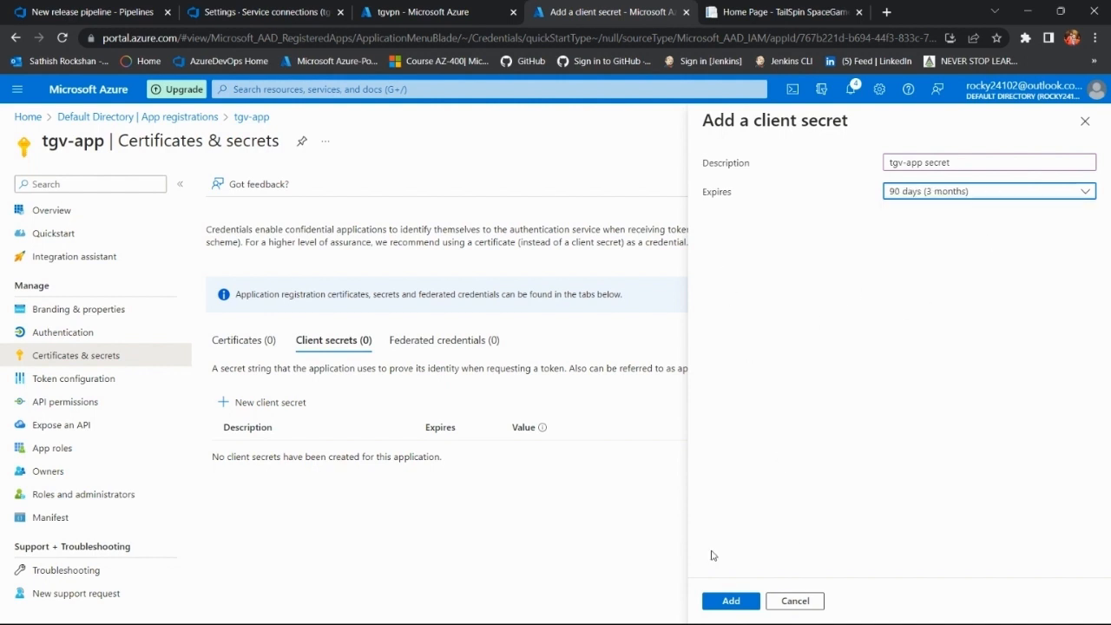
pyautogui.click(730, 601)
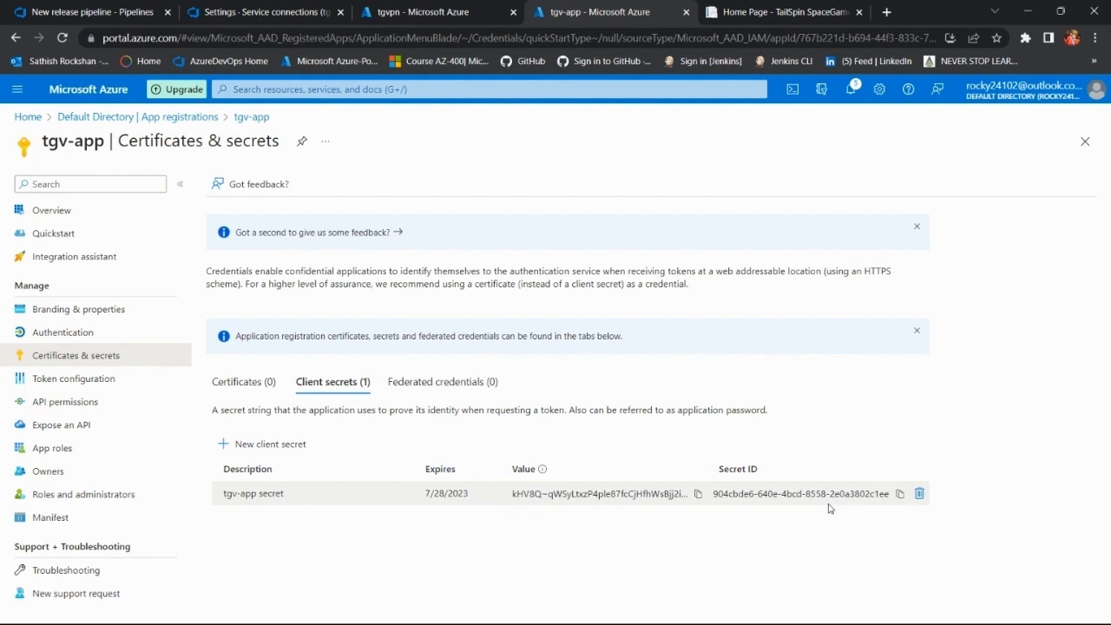
# Step: Copy the new client secret's Secret ID from the Azure portal into the service connection's Service principal key field
pyautogui.click(902, 495)
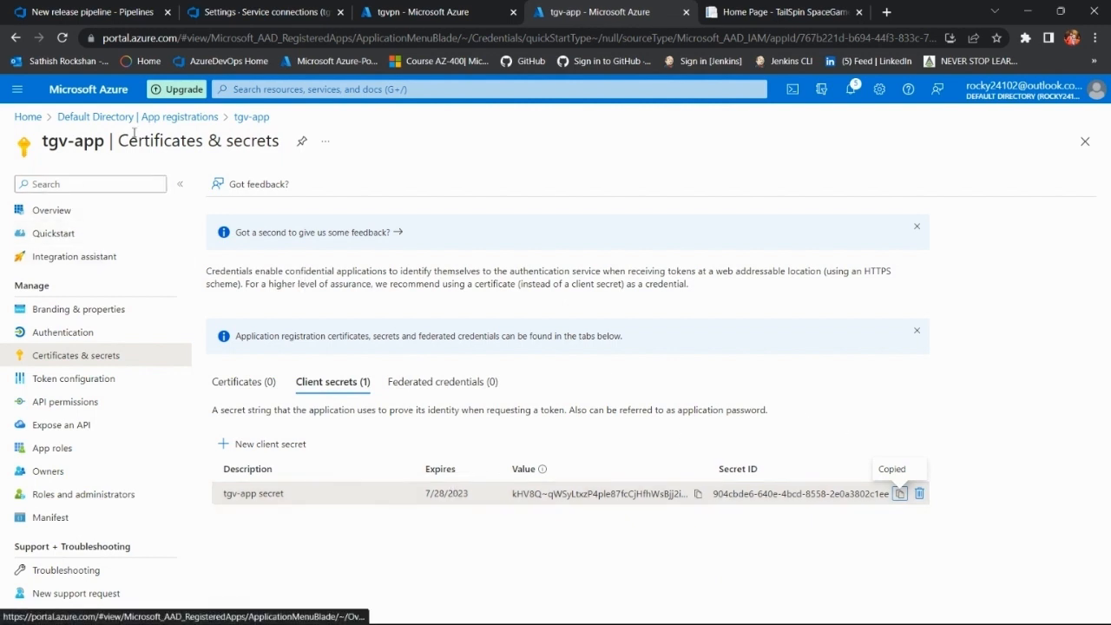
pyautogui.click(236, 7)
pyautogui.click(95, 11)
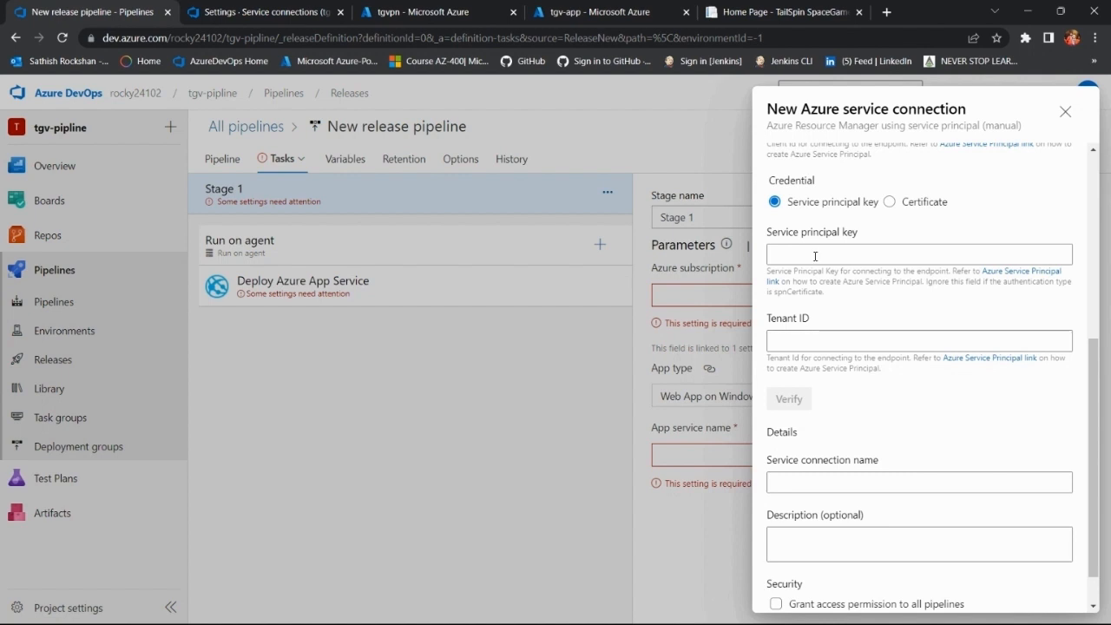
pyautogui.click(816, 254)
pyautogui.hotkey('ctrl', 'v')
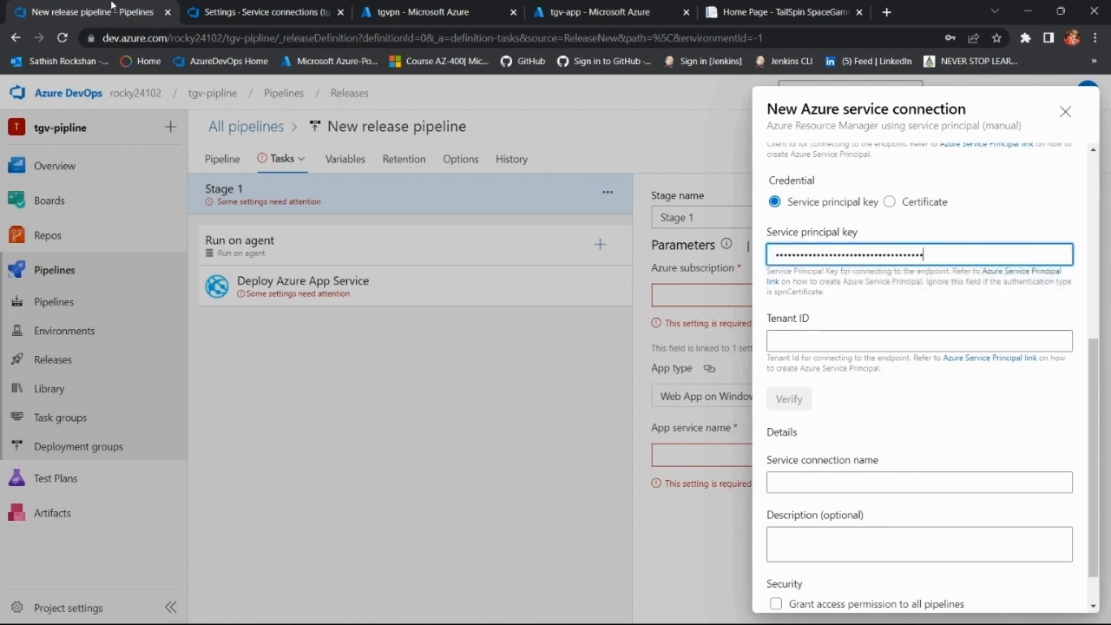
# Step: Copy tgv-app's Directory (tenant) ID from the Azure portal into the service connection's Tenant ID field and verify the connection
pyautogui.click(421, 12)
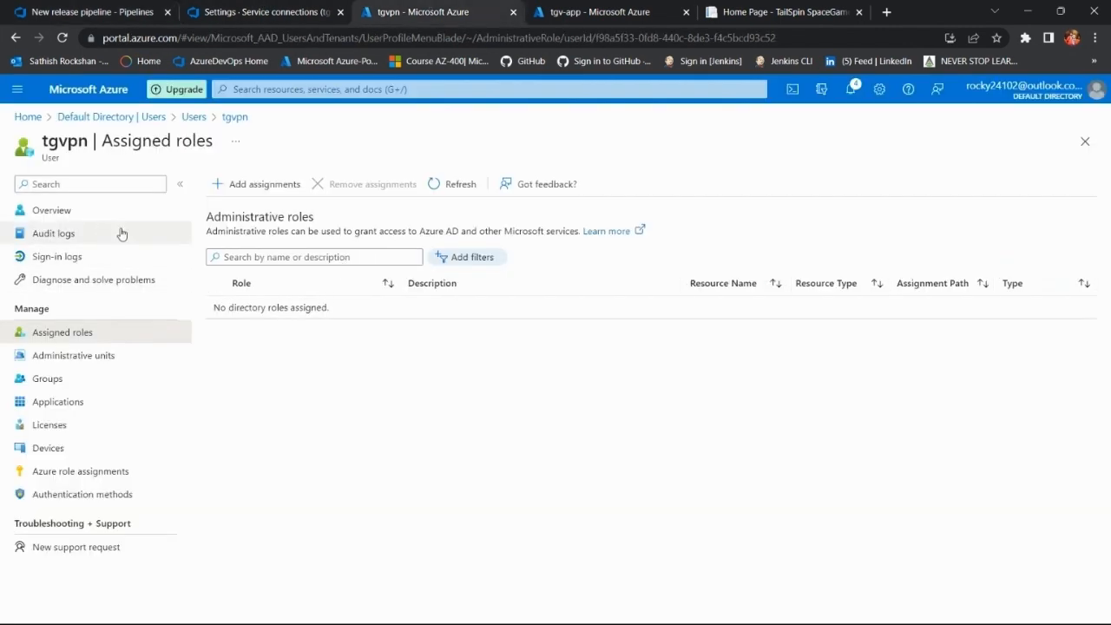
pyautogui.click(85, 214)
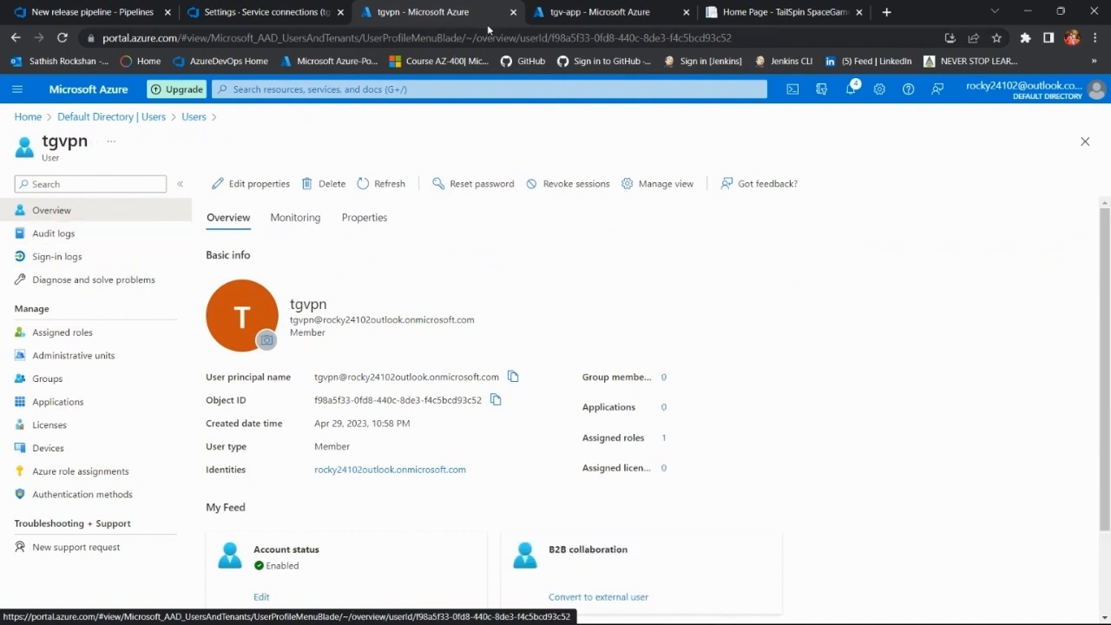
pyautogui.click(582, 12)
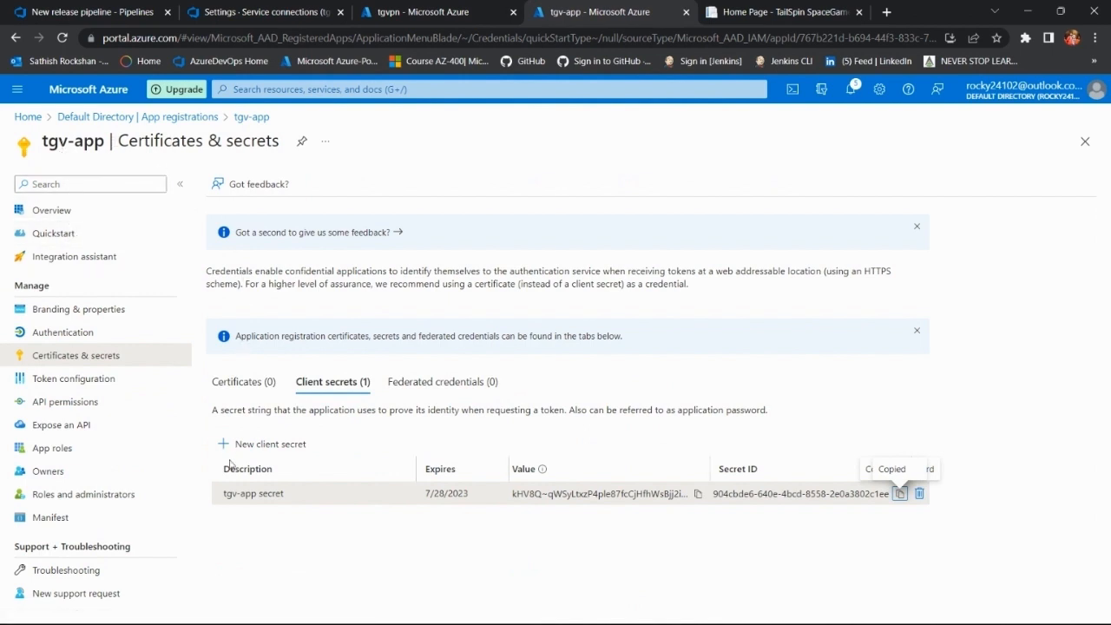
pyautogui.click(67, 214)
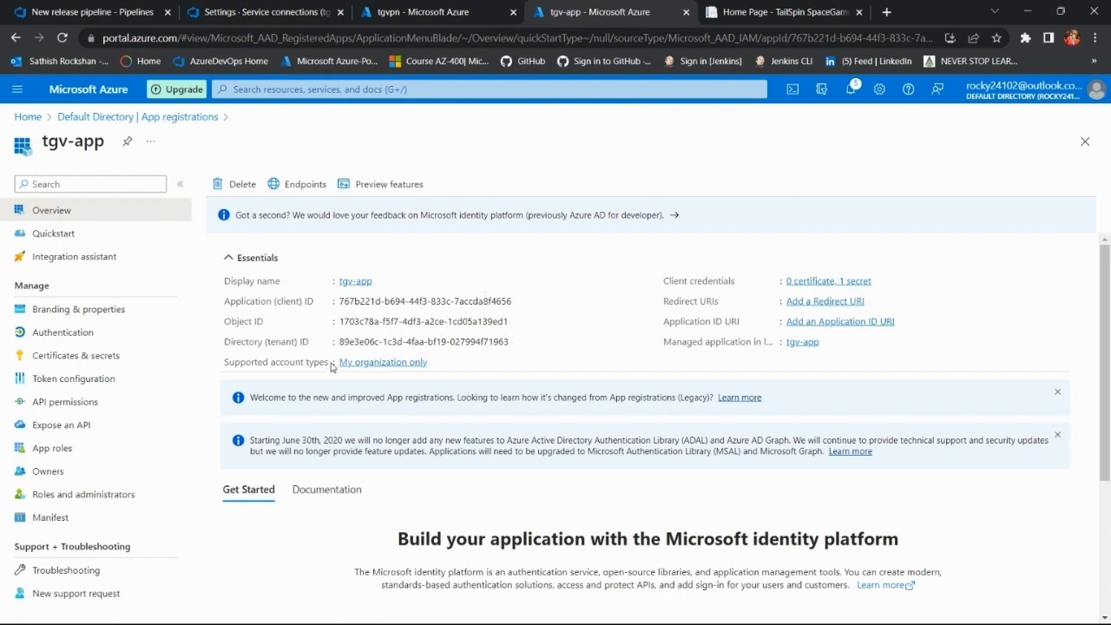
pyautogui.click(518, 342)
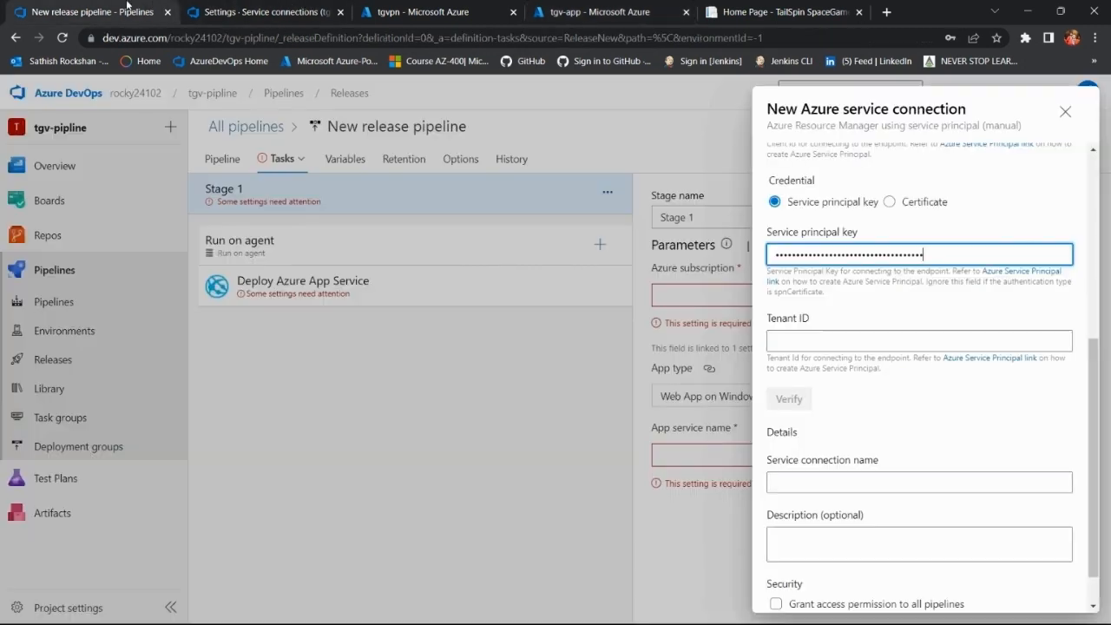
pyautogui.click(113, 12)
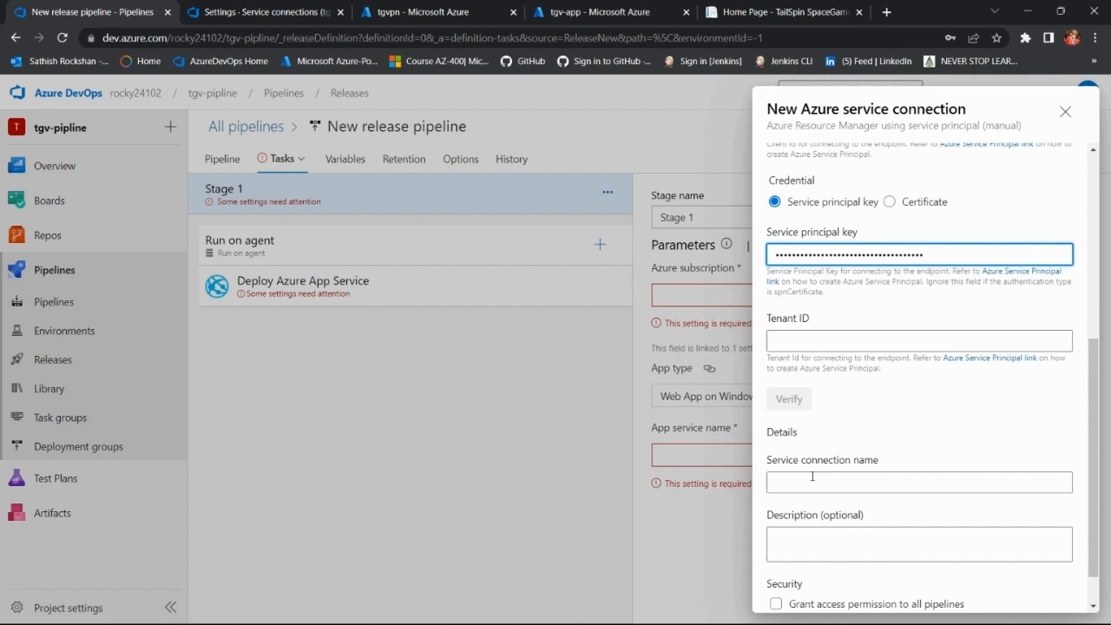
pyautogui.click(832, 346)
pyautogui.write('V')
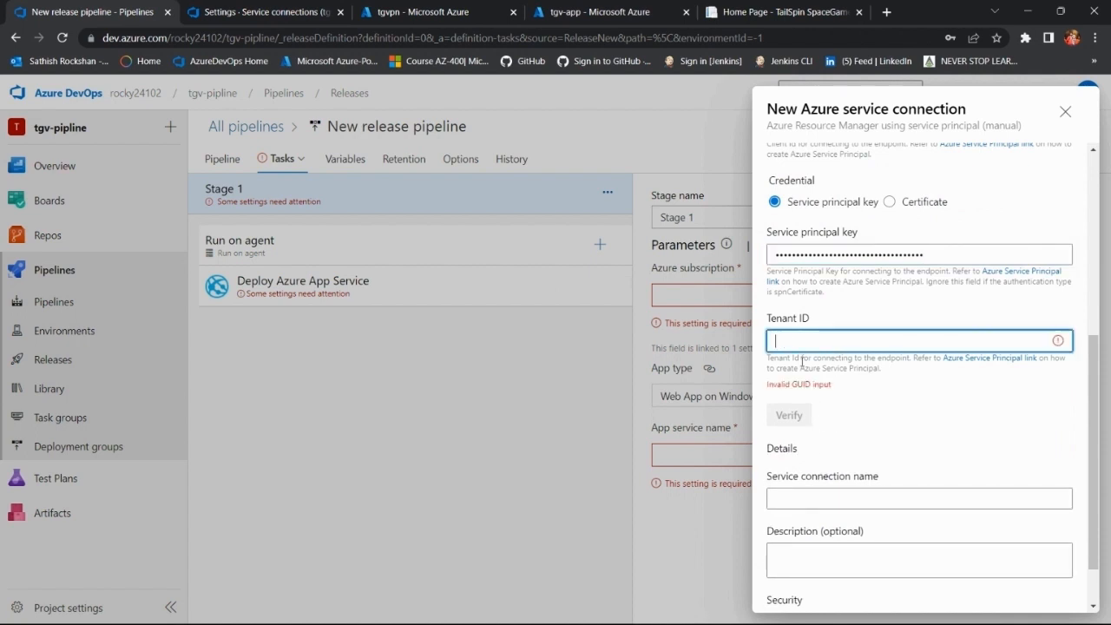
pyautogui.hotkey('ctrl', 'v')
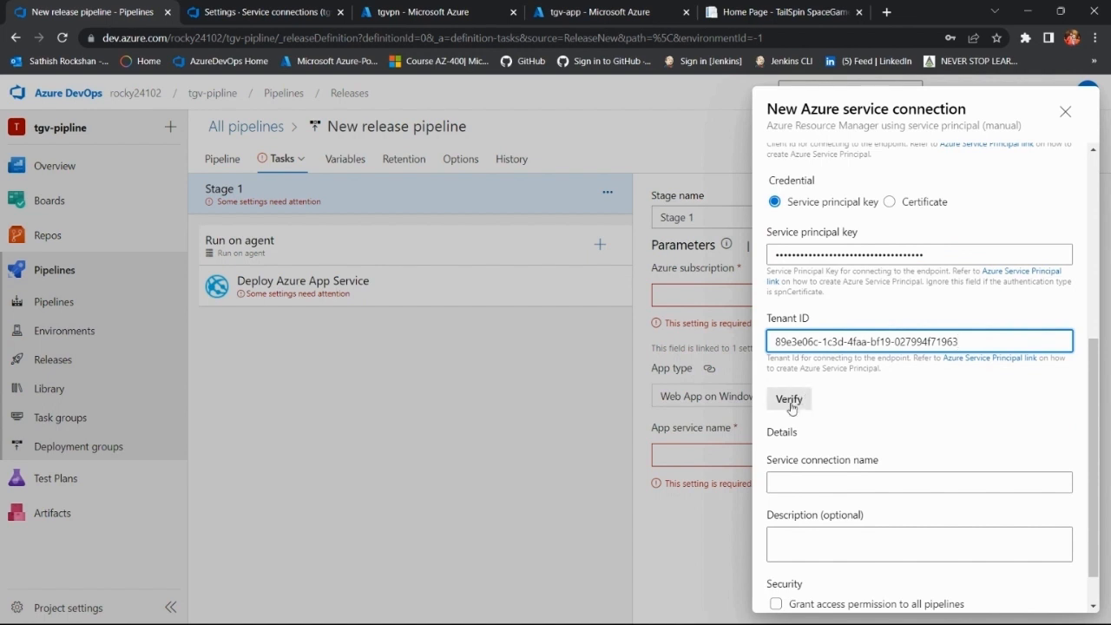
pyautogui.click(790, 401)
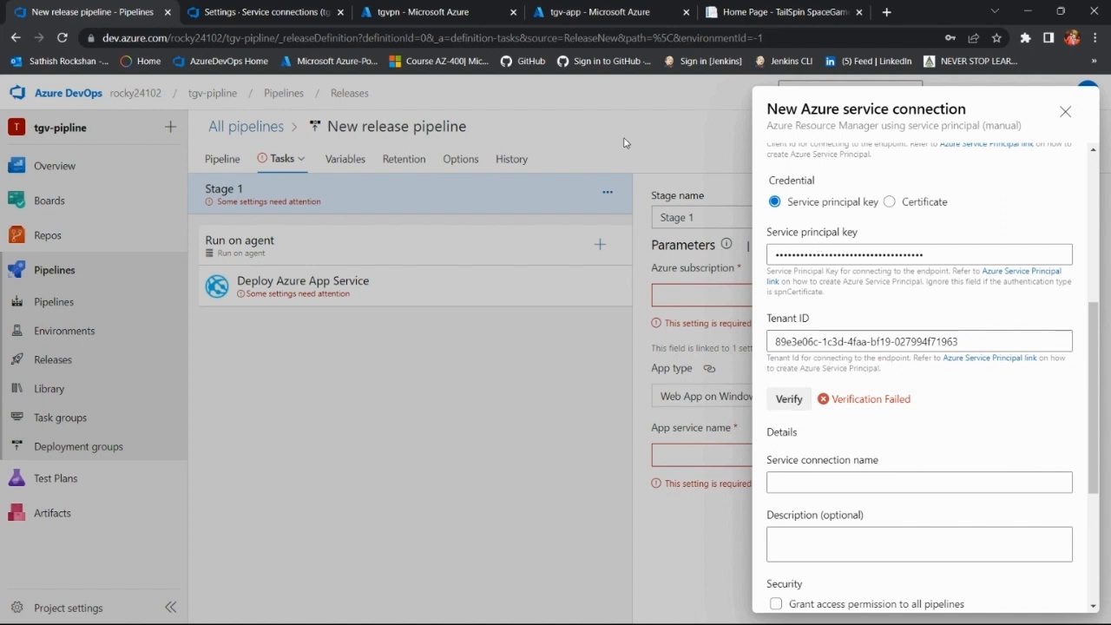
# Step: Replace the Service principal key in the service connection with the client secret's Value copied from tgv-app's secrets
pyautogui.click(460, 11)
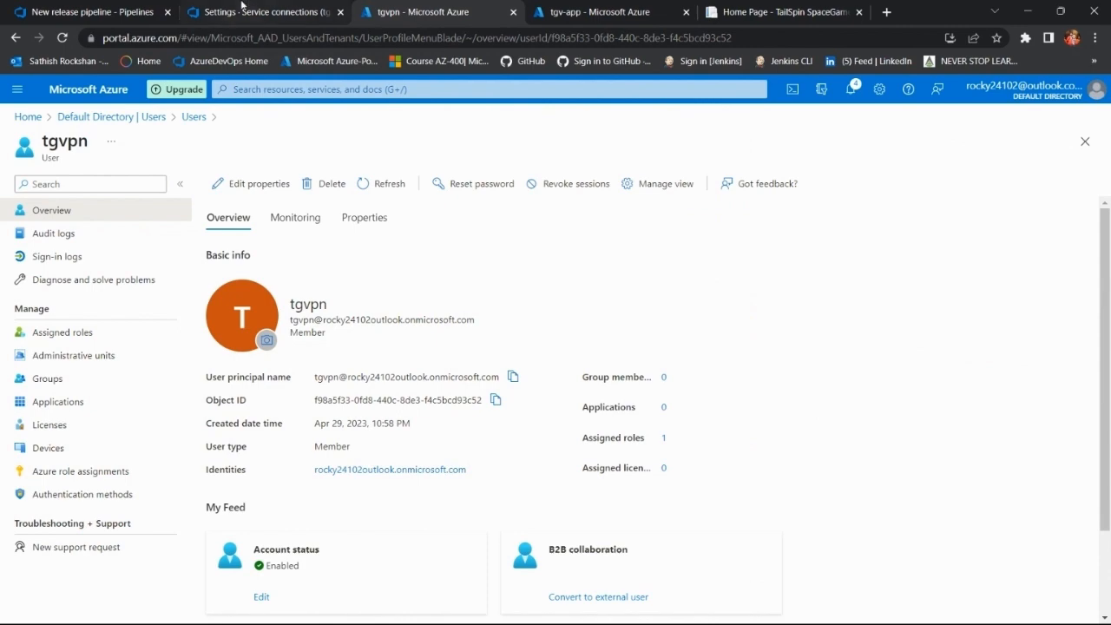
pyautogui.click(254, 8)
pyautogui.click(443, 8)
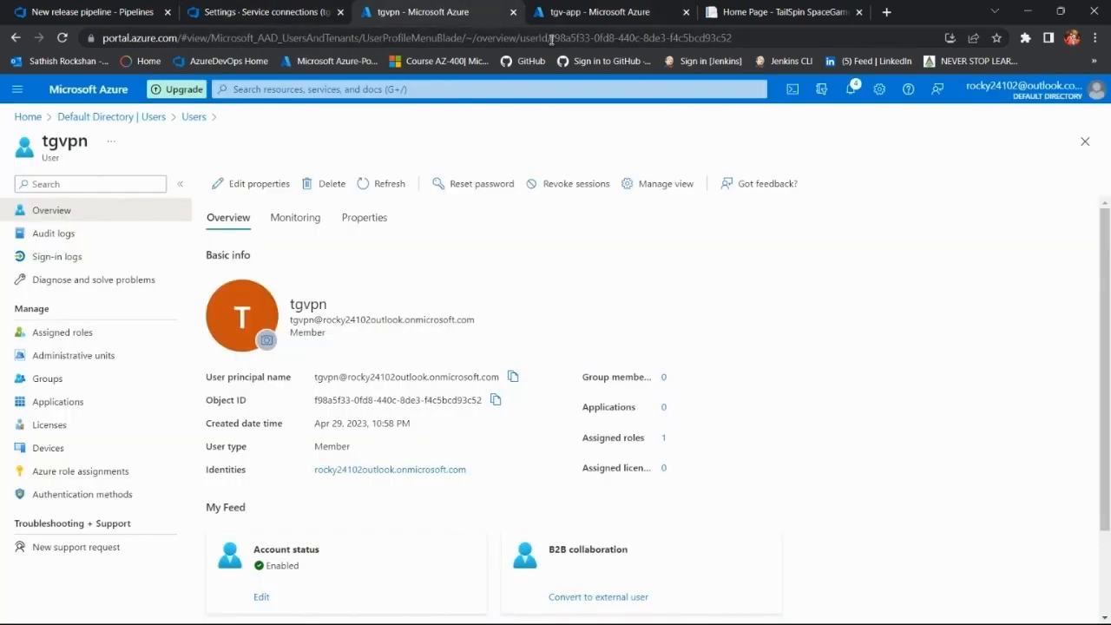
pyautogui.click(608, 12)
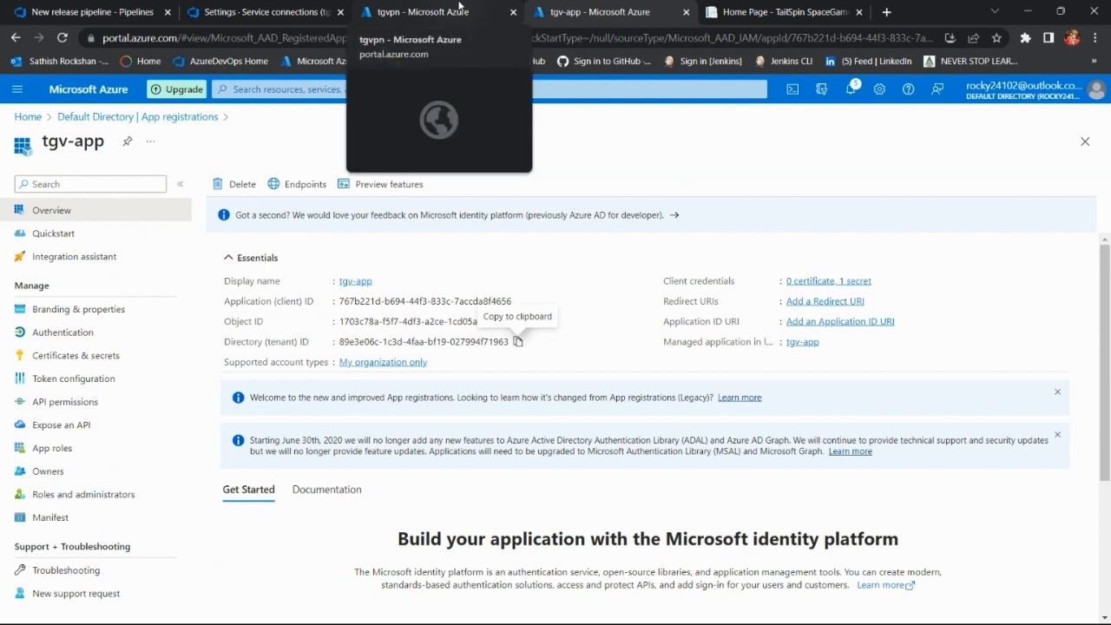
pyautogui.click(72, 356)
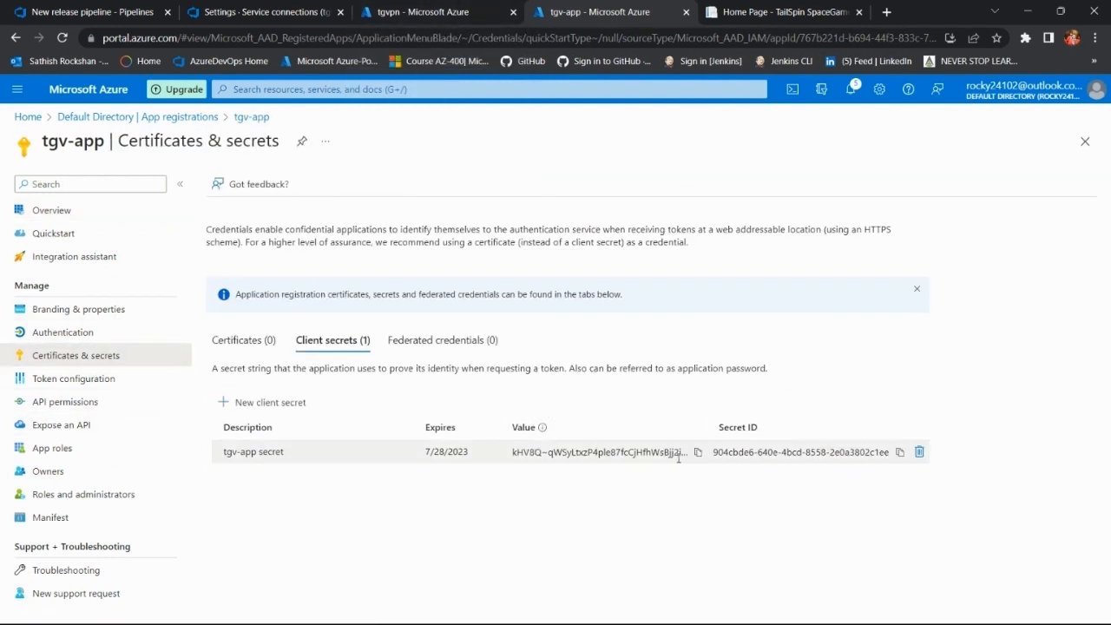
pyautogui.click(697, 452)
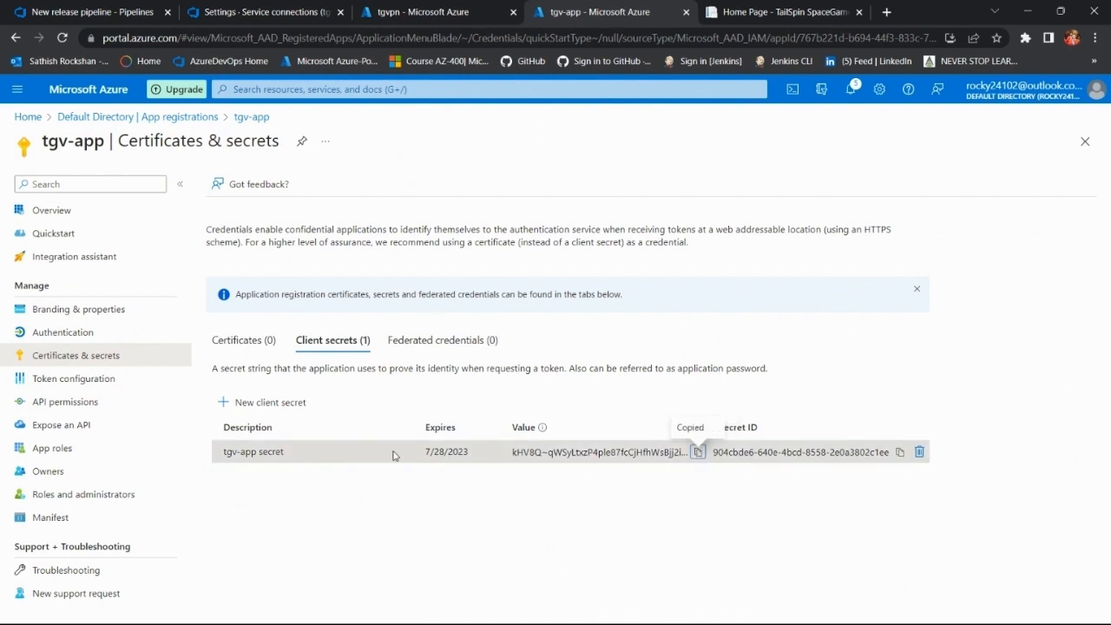
pyautogui.click(86, 11)
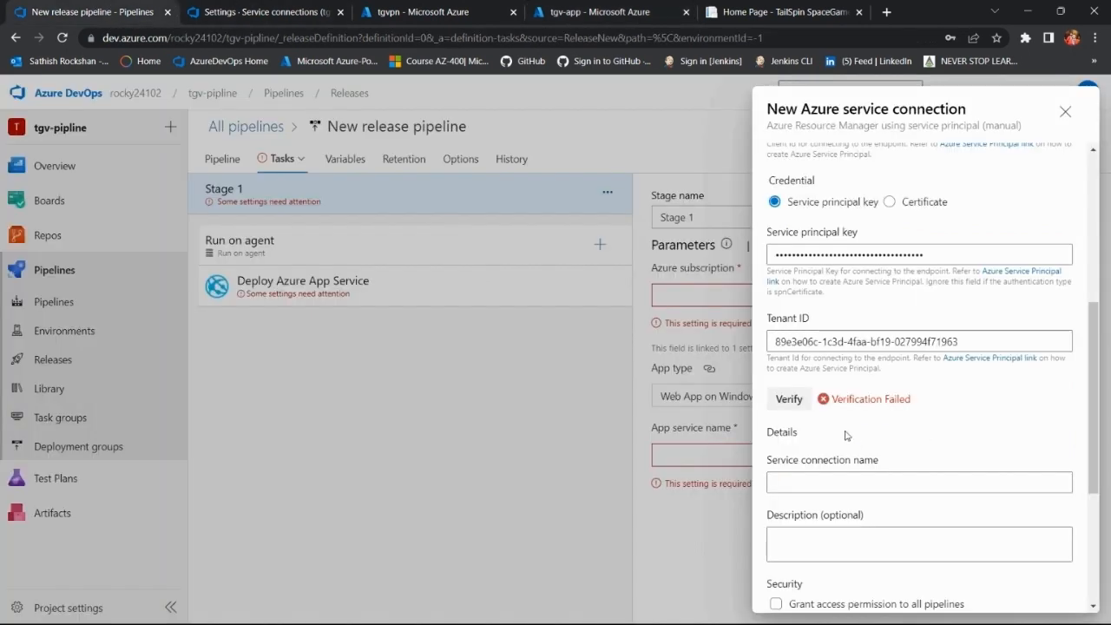
pyautogui.click(912, 256)
pyautogui.hotkey('ctrl', 'a')
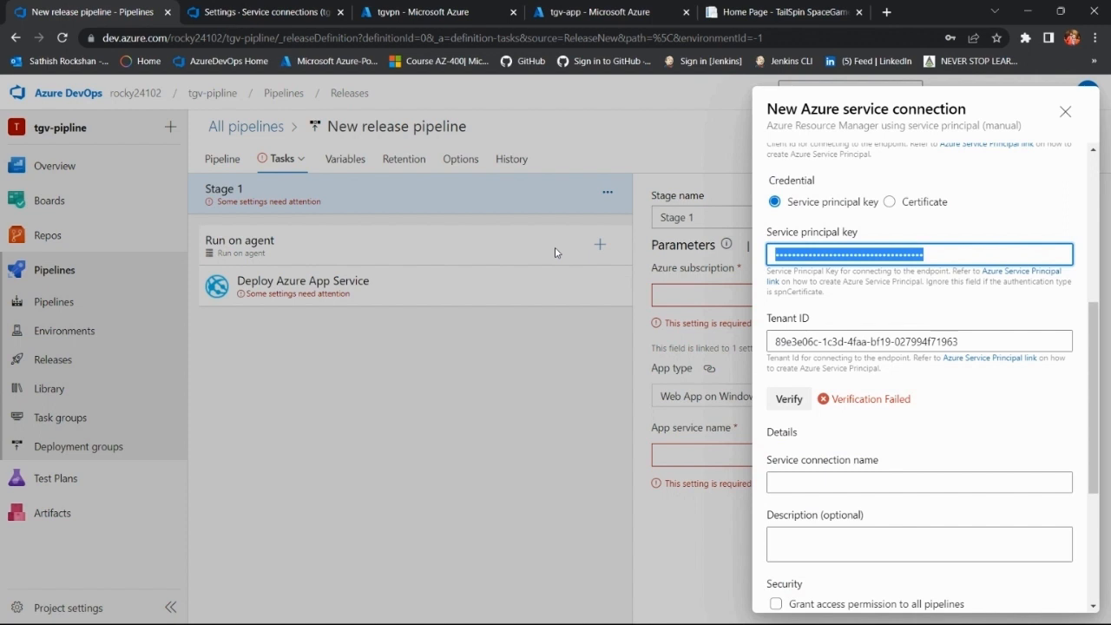
pyautogui.press('BackSpace')
pyautogui.hotkey('ctrl', 'v')
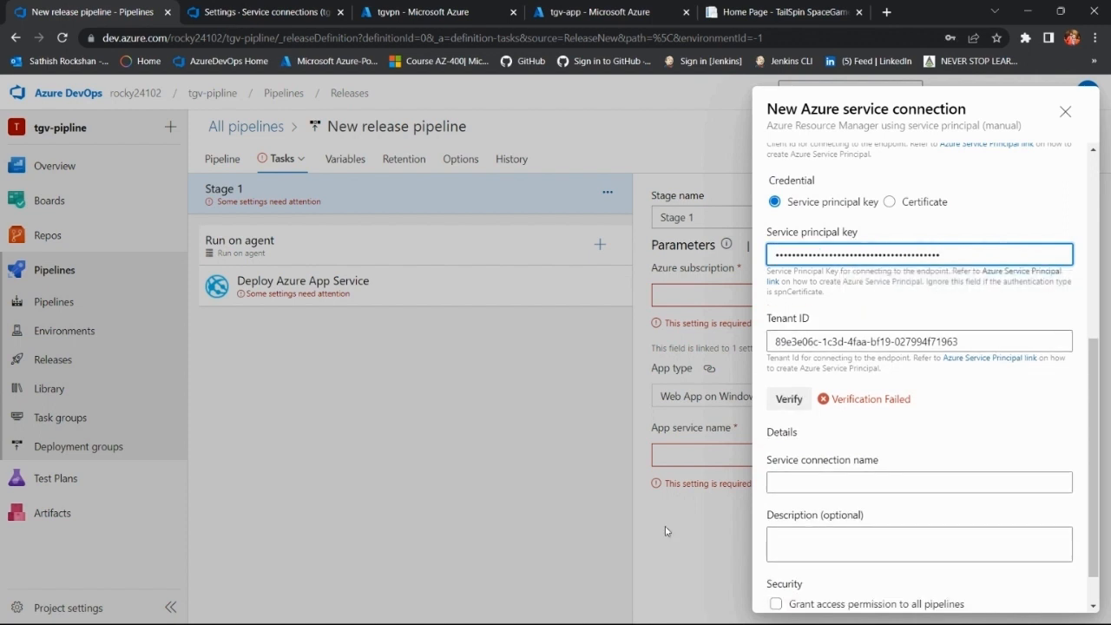
# Step: Verify the service connection again and review its entered values and the detailed verification response
pyautogui.click(797, 401)
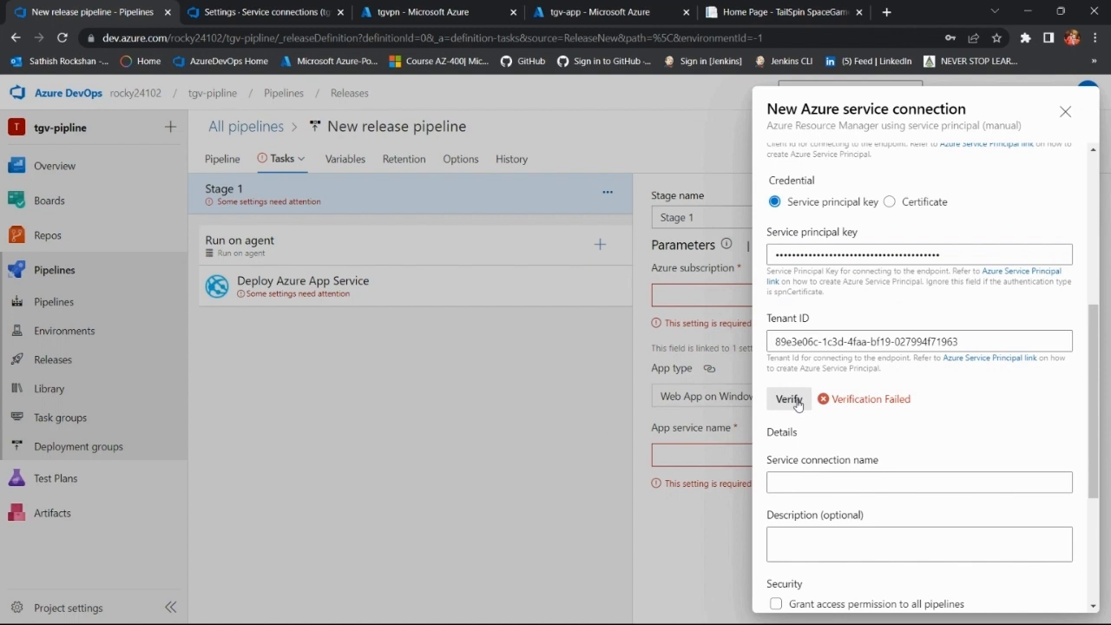
pyautogui.scroll(2, 846, 417)
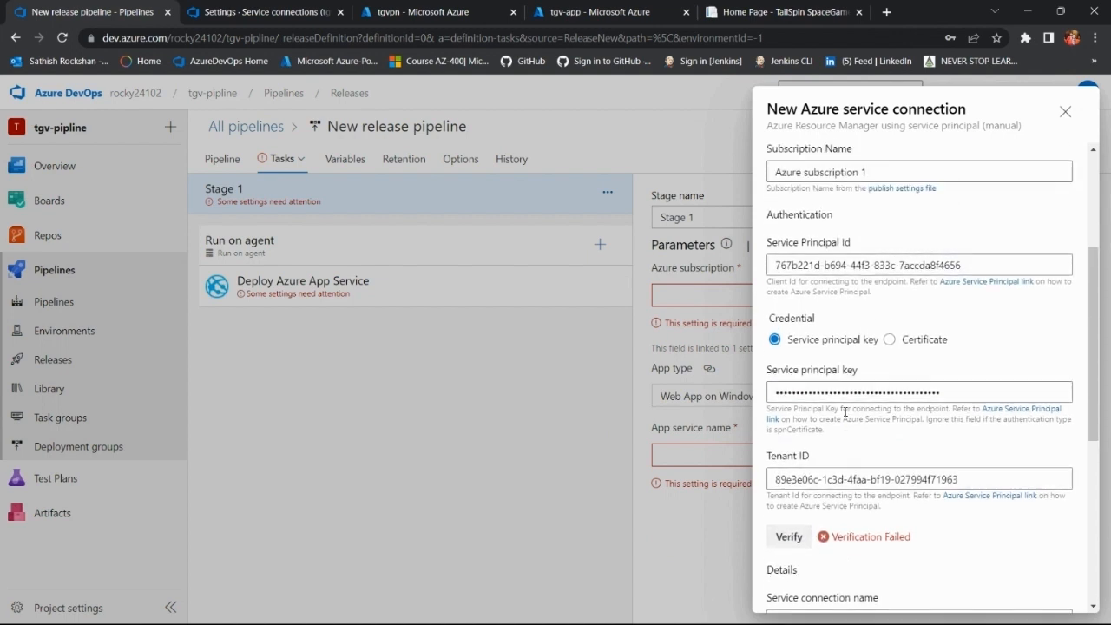
pyautogui.scroll(2, 845, 413)
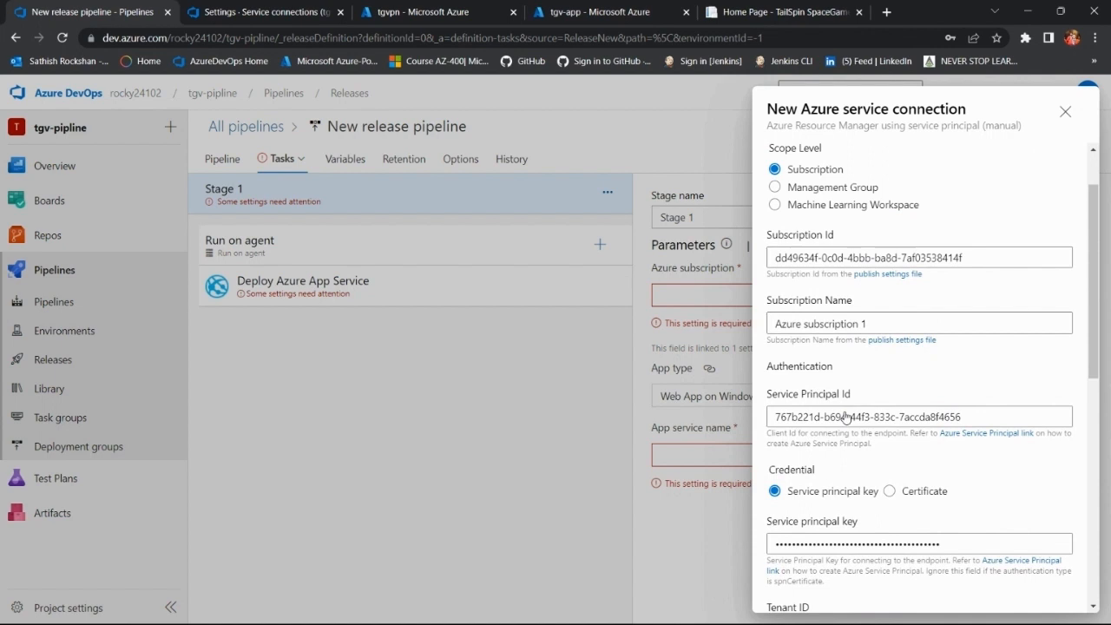
pyautogui.scroll(1, 846, 416)
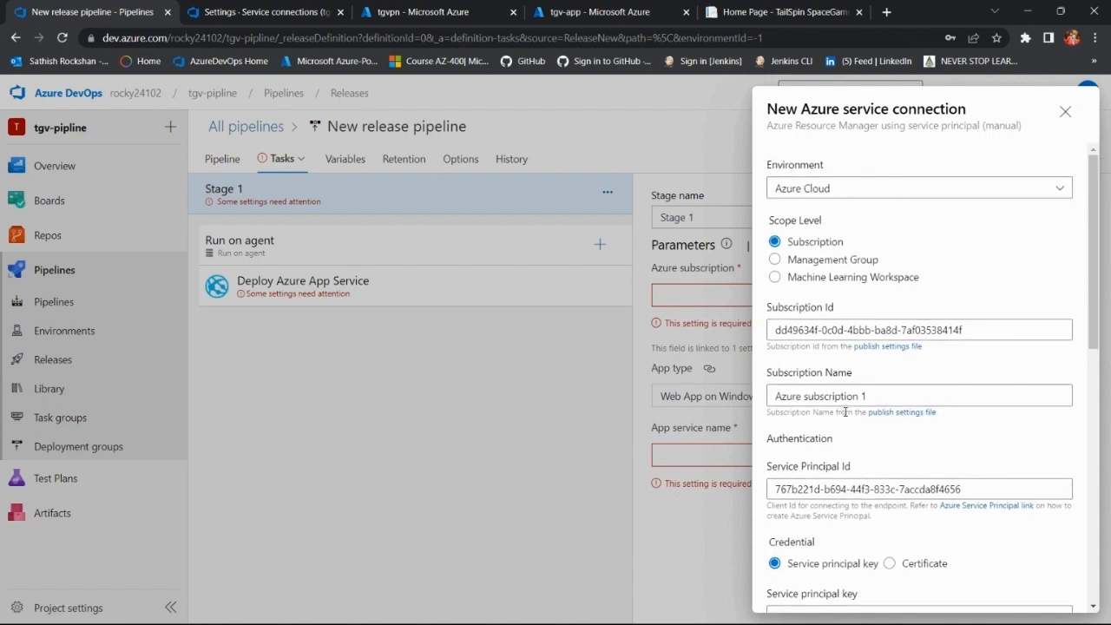
pyautogui.scroll(-5, 845, 412)
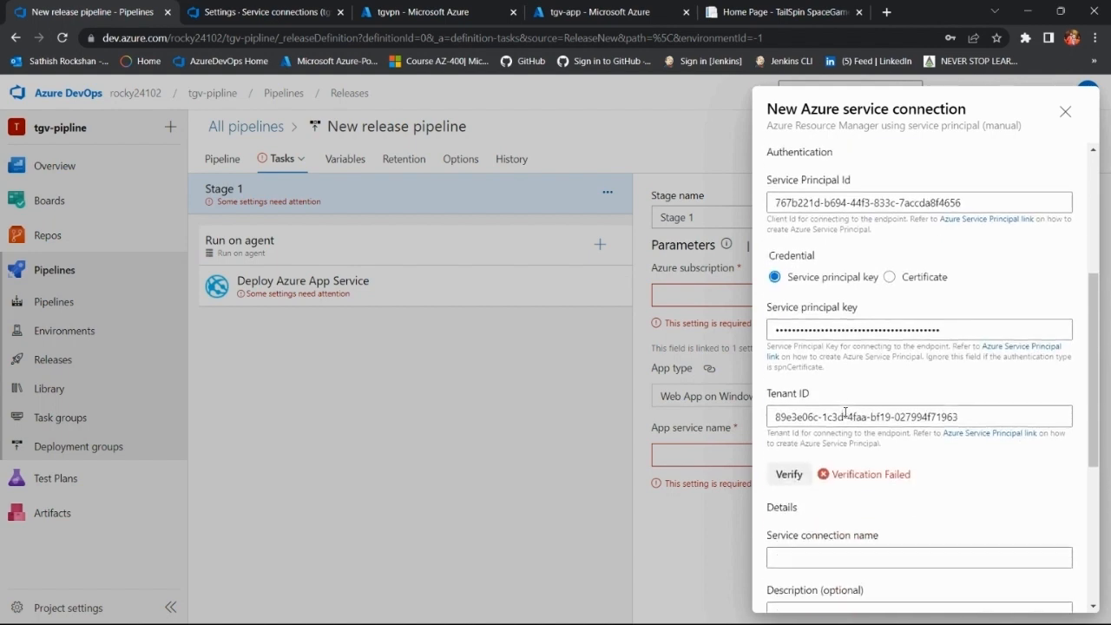
pyautogui.scroll(-4, 846, 412)
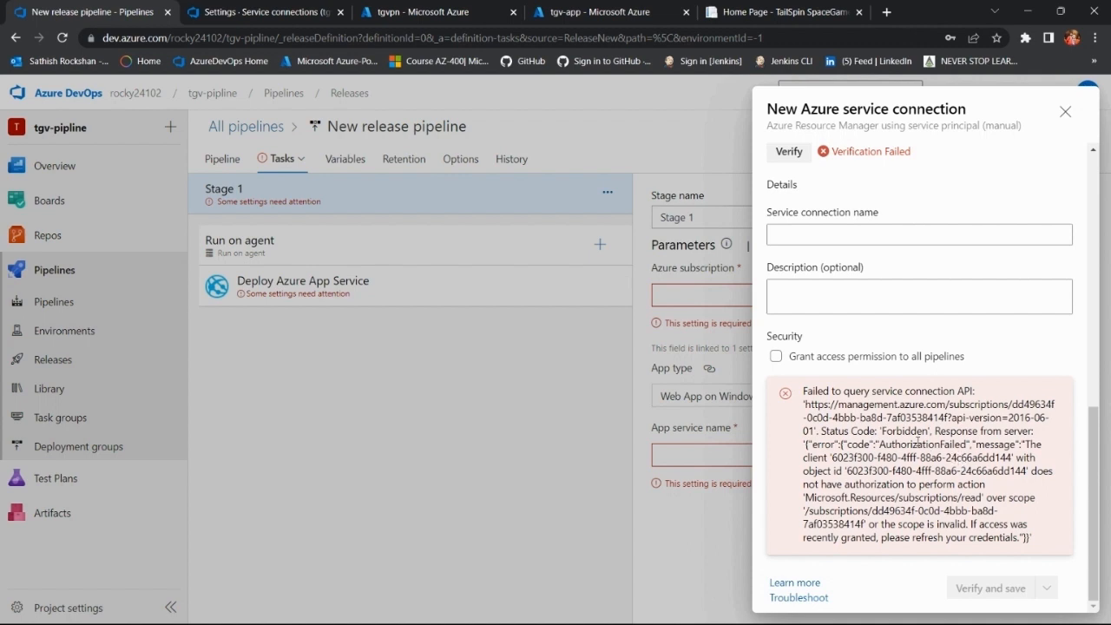
pyautogui.doubleClick(945, 445)
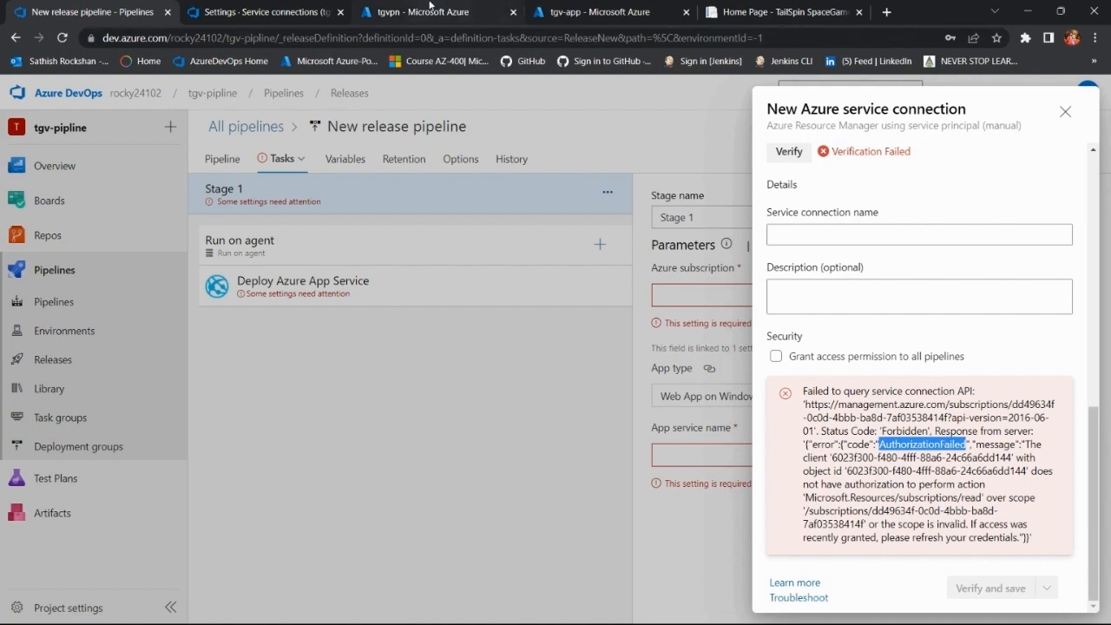
# Step: Switch to the Azure portal and open the Access control (IAM) page of Azure subscription 1
pyautogui.click(460, 8)
pyautogui.click(576, 9)
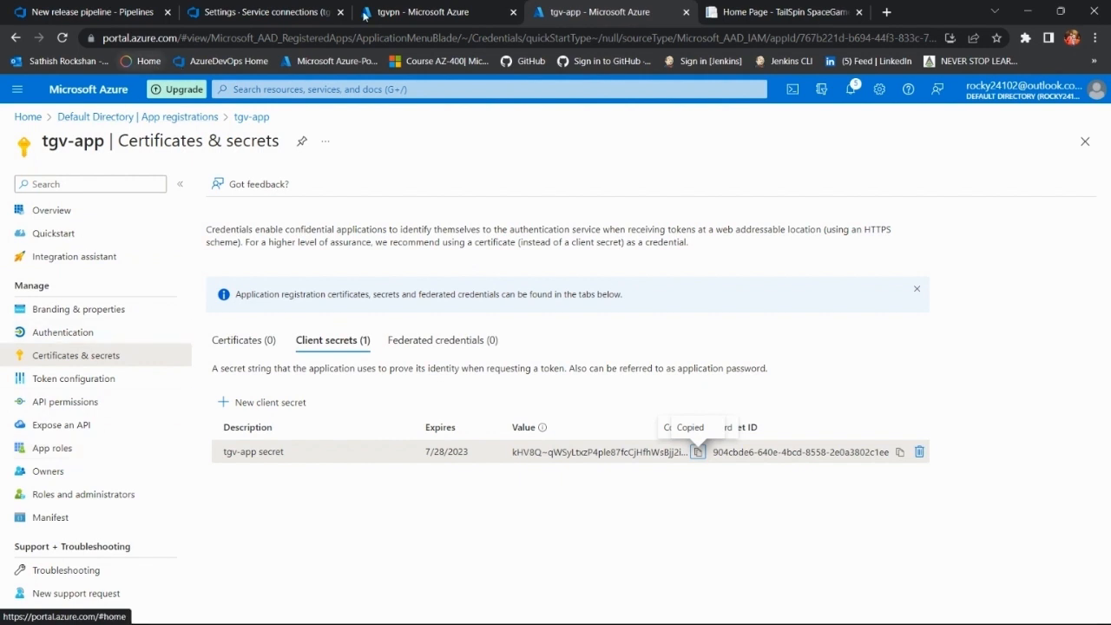
pyautogui.click(422, 8)
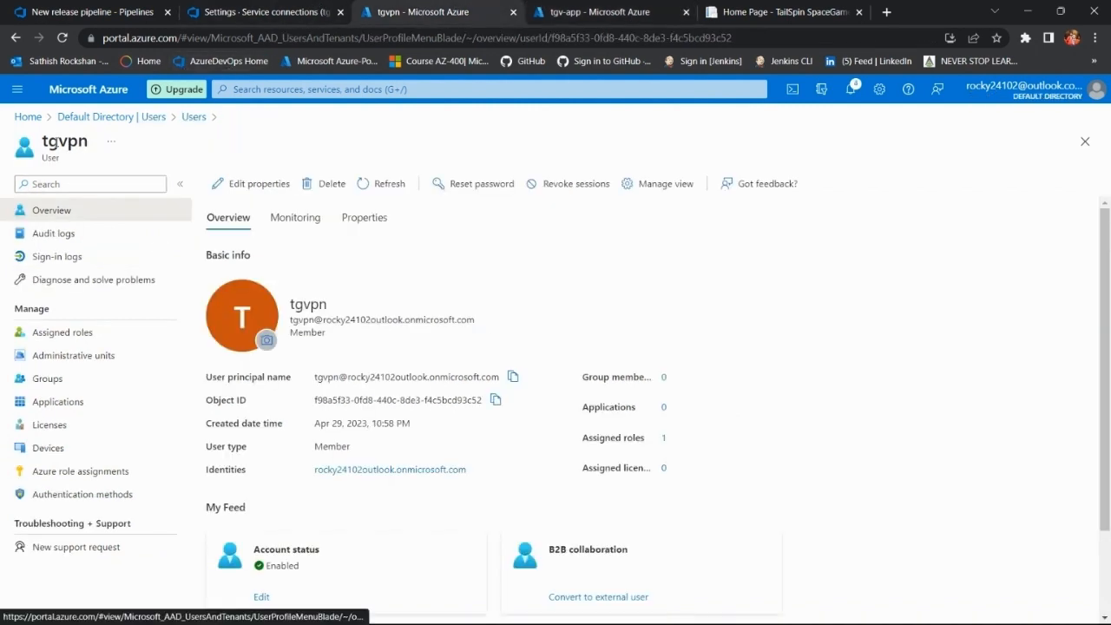
pyautogui.click(39, 116)
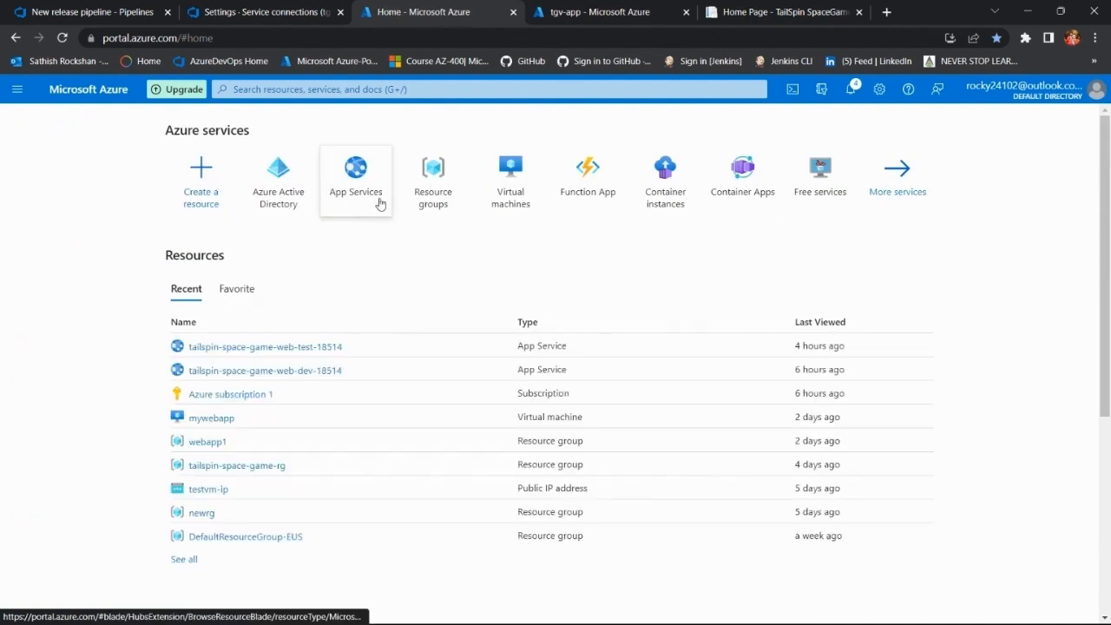
pyautogui.click(216, 395)
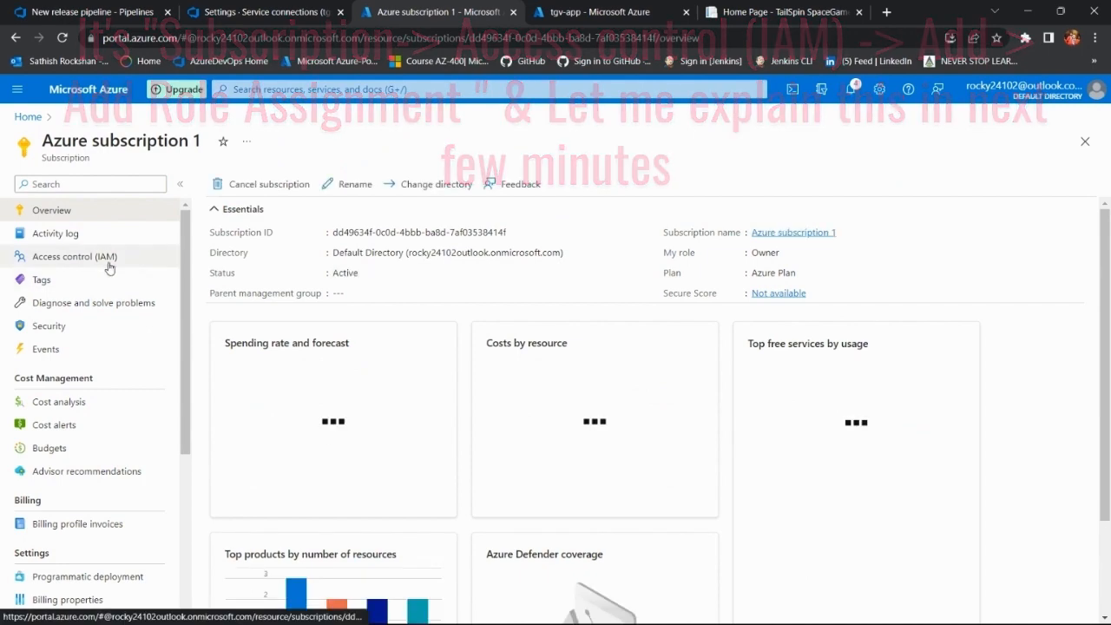
pyautogui.click(108, 259)
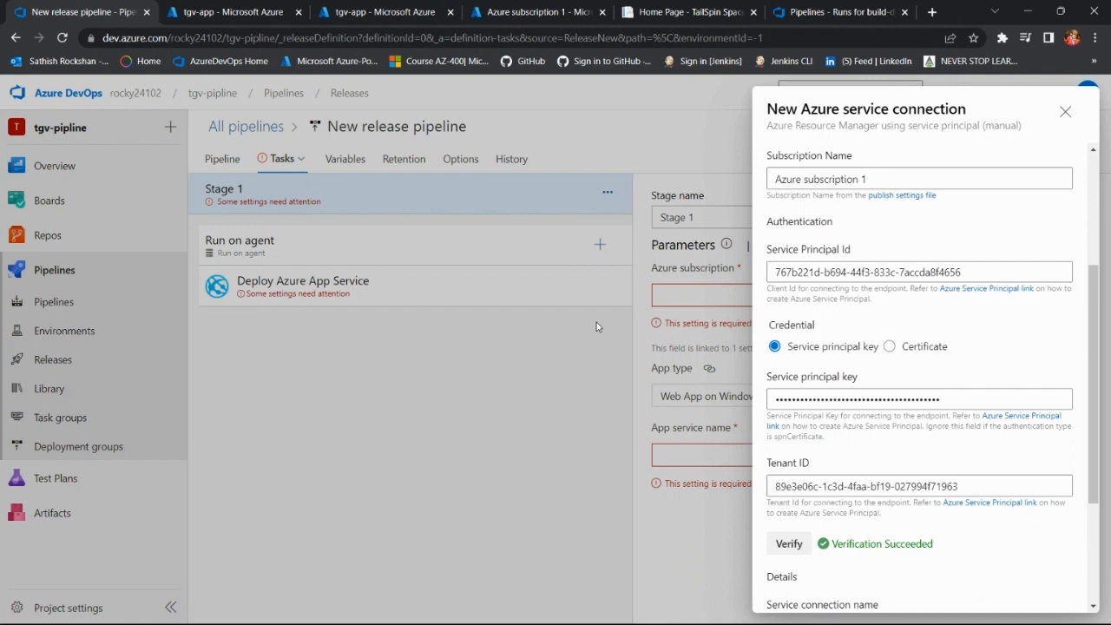
# Step: Review the new service connection's authentication type, the available Environment options and the scope level in Azure DevOps
pyautogui.scroll(3, 907, 490)
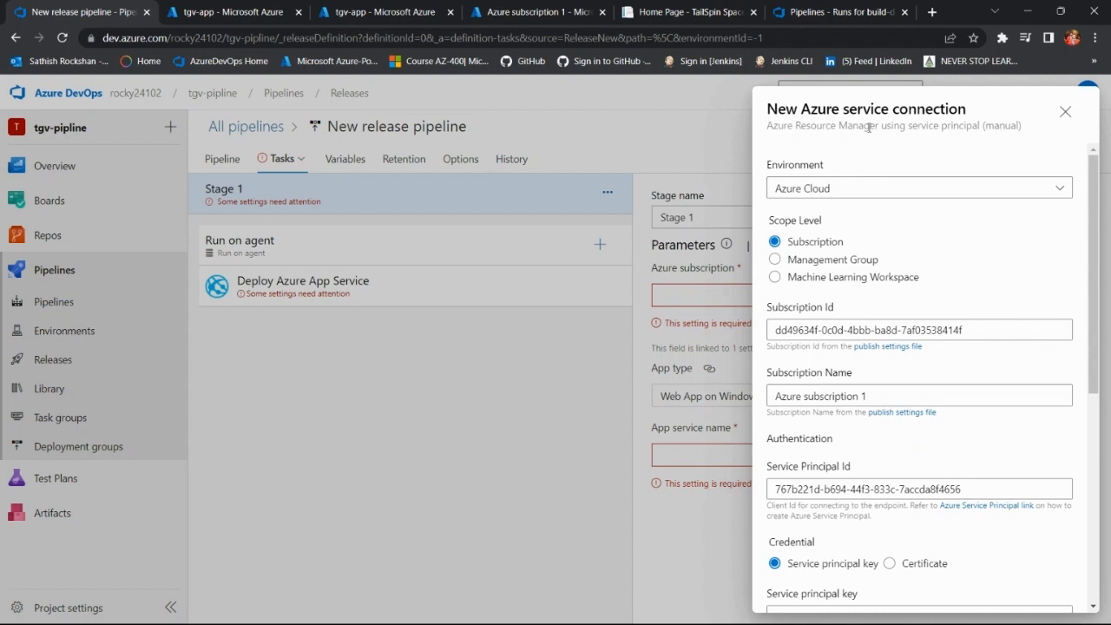
pyautogui.moveTo(1021, 128); pyautogui.dragTo(953, 128)
pyautogui.click(885, 167)
pyautogui.click(976, 195)
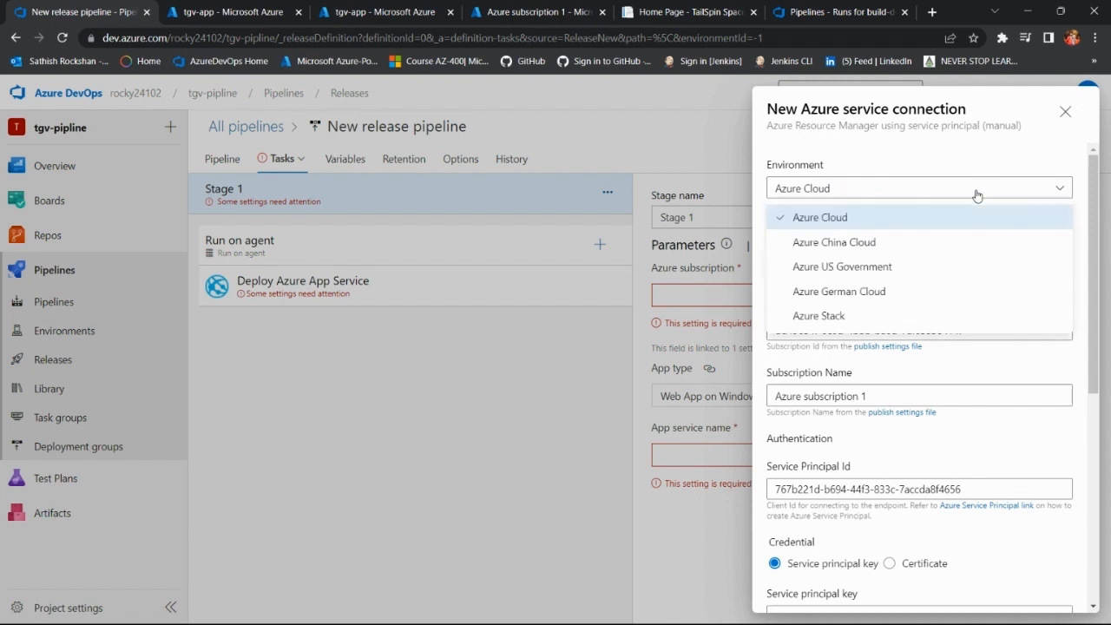
pyautogui.click(976, 195)
pyautogui.scroll(-1, 891, 244)
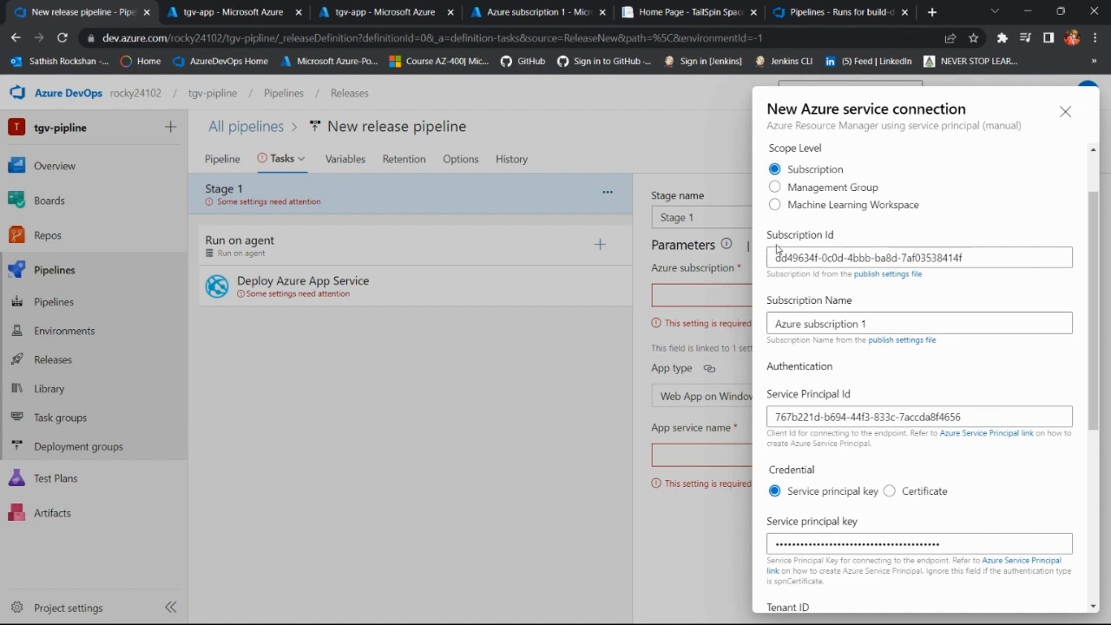
# Step: Match the connection's Subscription Id and Subscription Name fields to the Azure subscription 1 overview opened separately in the Azure portal
pyautogui.moveTo(838, 243); pyautogui.dragTo(751, 237)
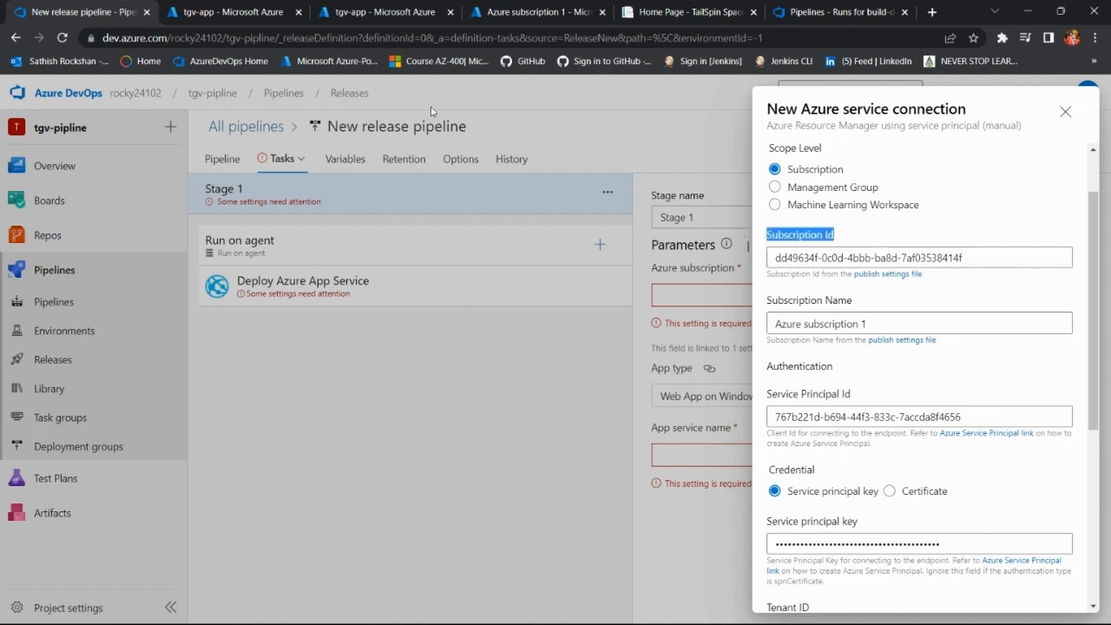
pyautogui.click(521, 10)
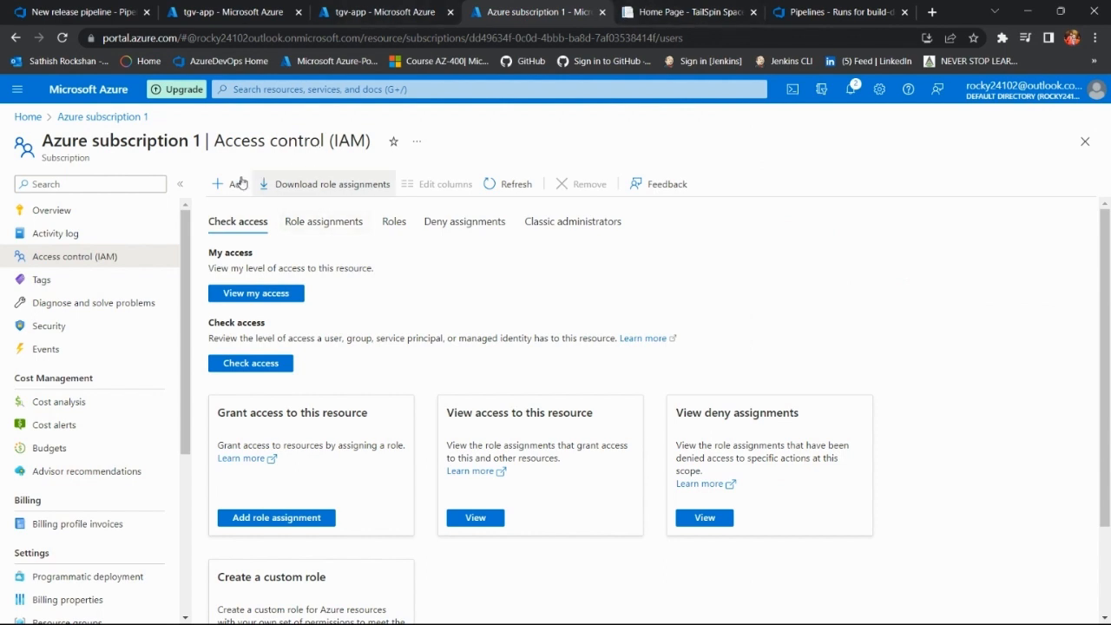
pyautogui.middleClick(114, 120)
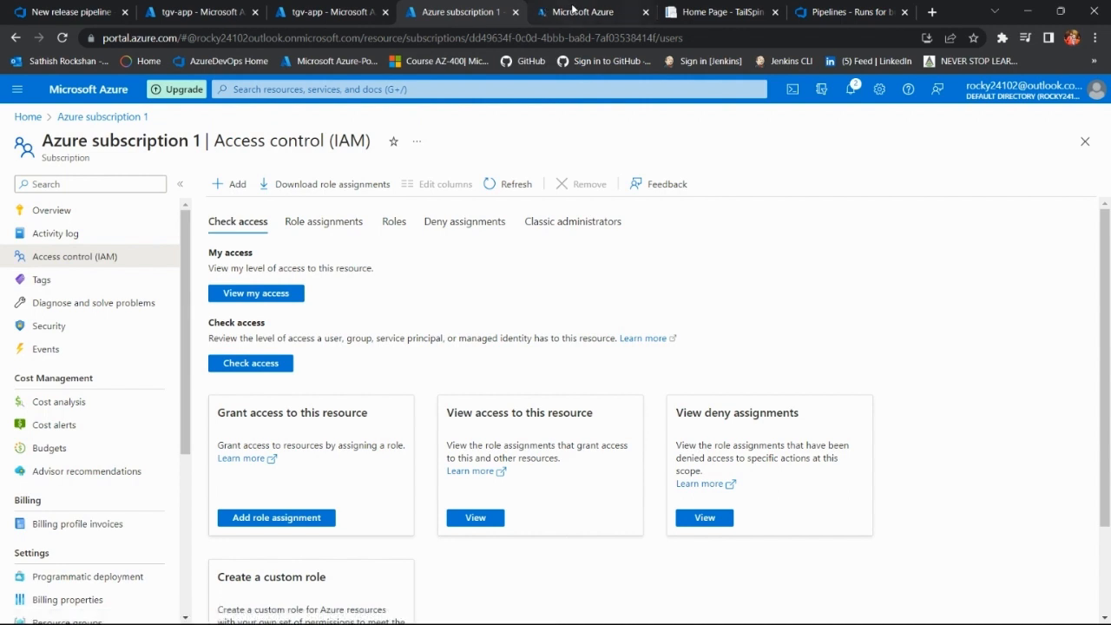
pyautogui.click(577, 12)
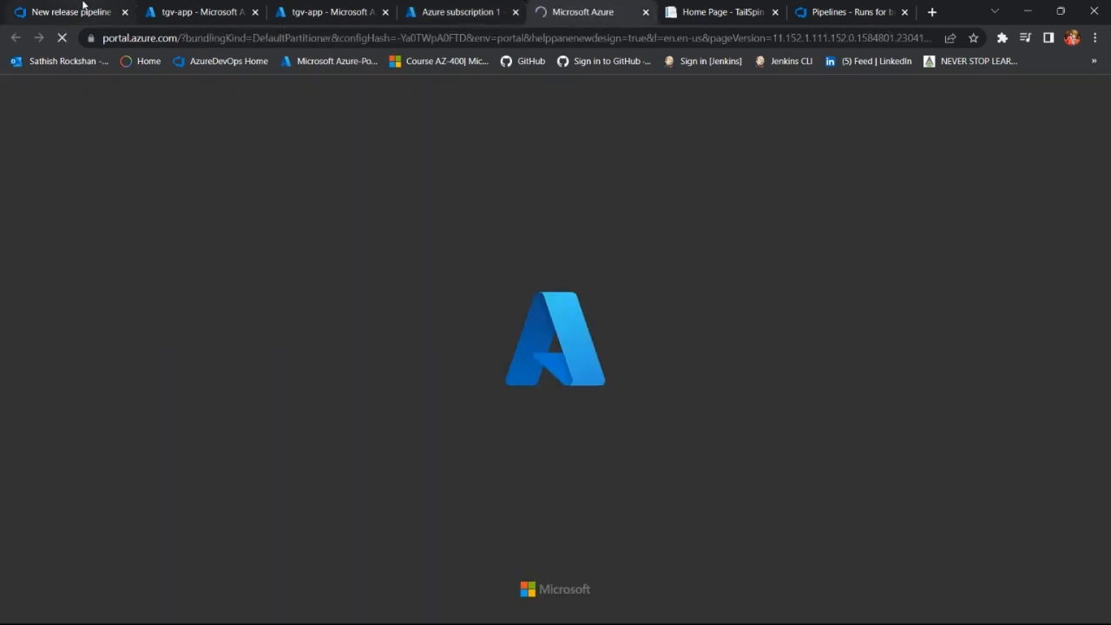
pyautogui.click(85, 7)
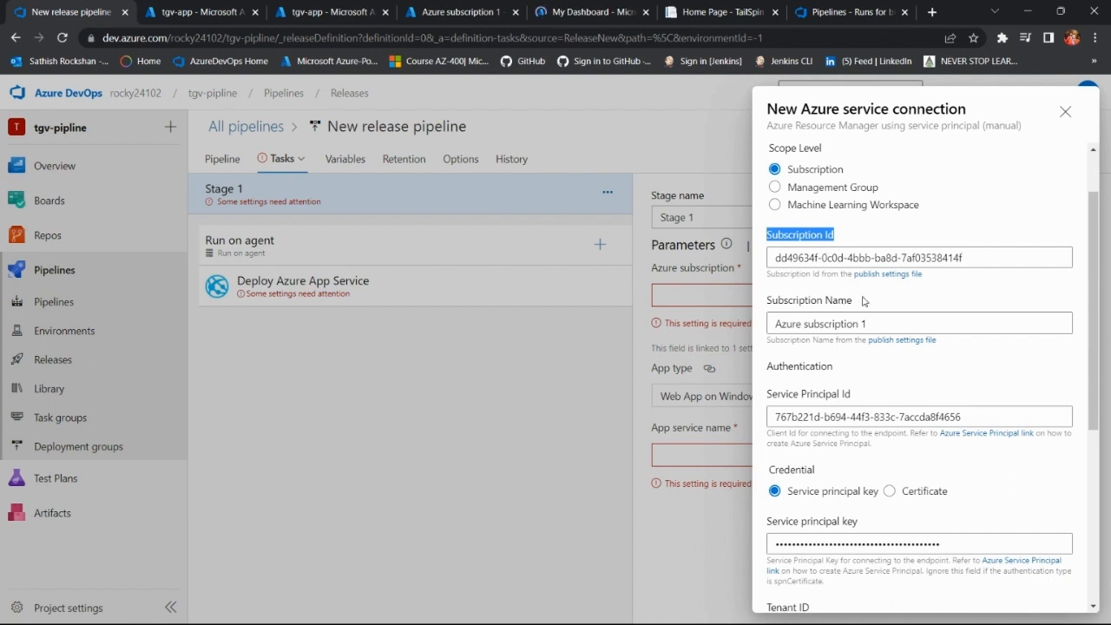
pyautogui.moveTo(855, 300); pyautogui.dragTo(779, 302)
pyautogui.click(568, 12)
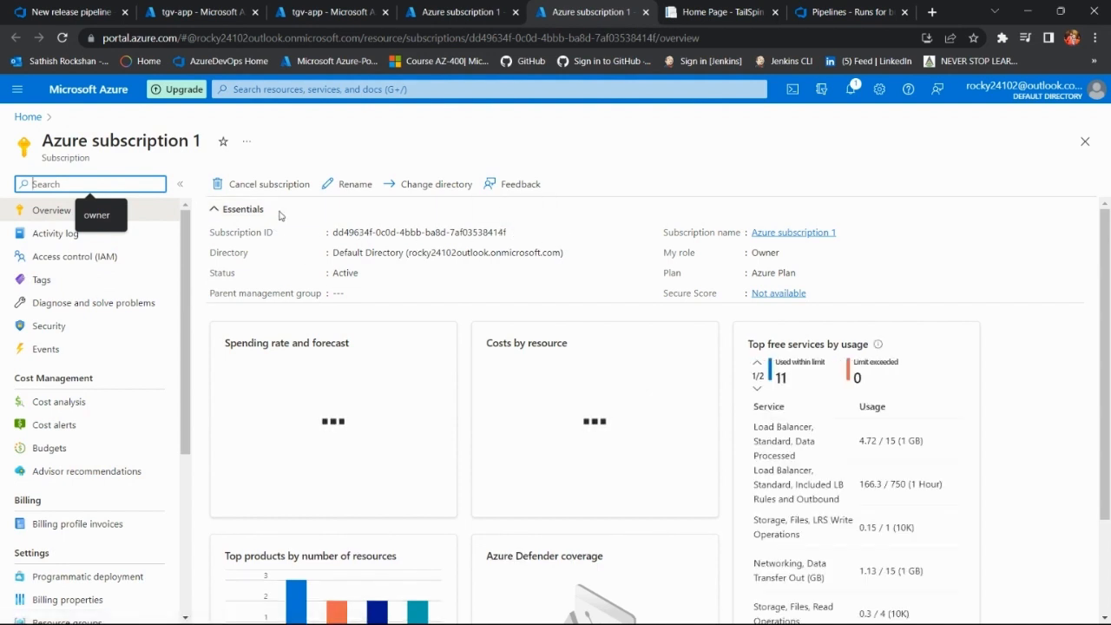
pyautogui.moveTo(210, 231); pyautogui.dragTo(274, 233)
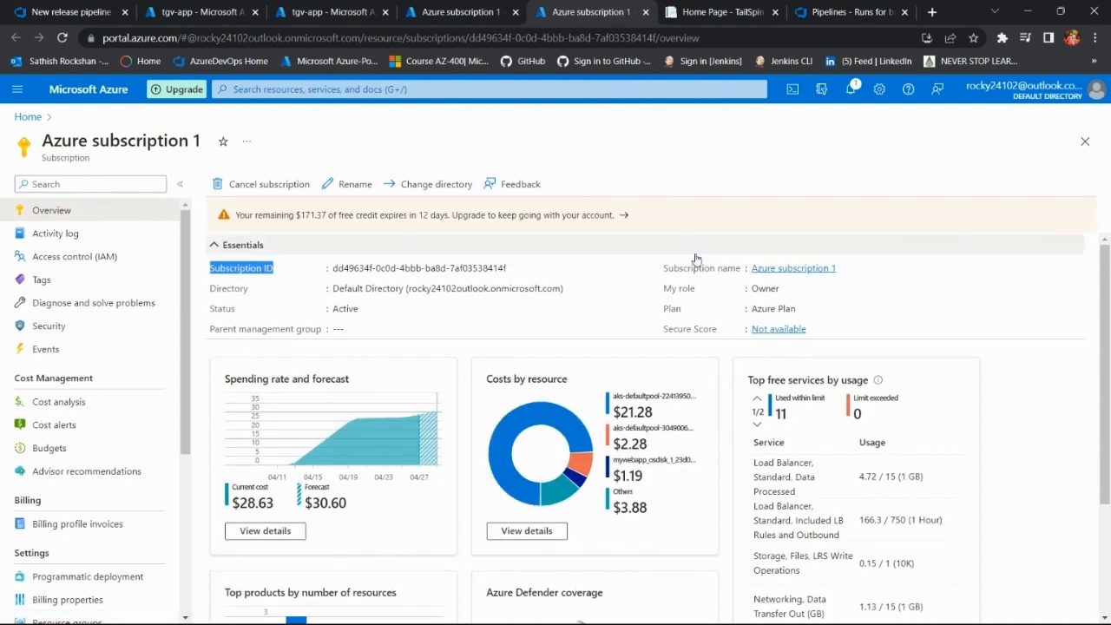
pyautogui.moveTo(662, 267); pyautogui.dragTo(747, 268)
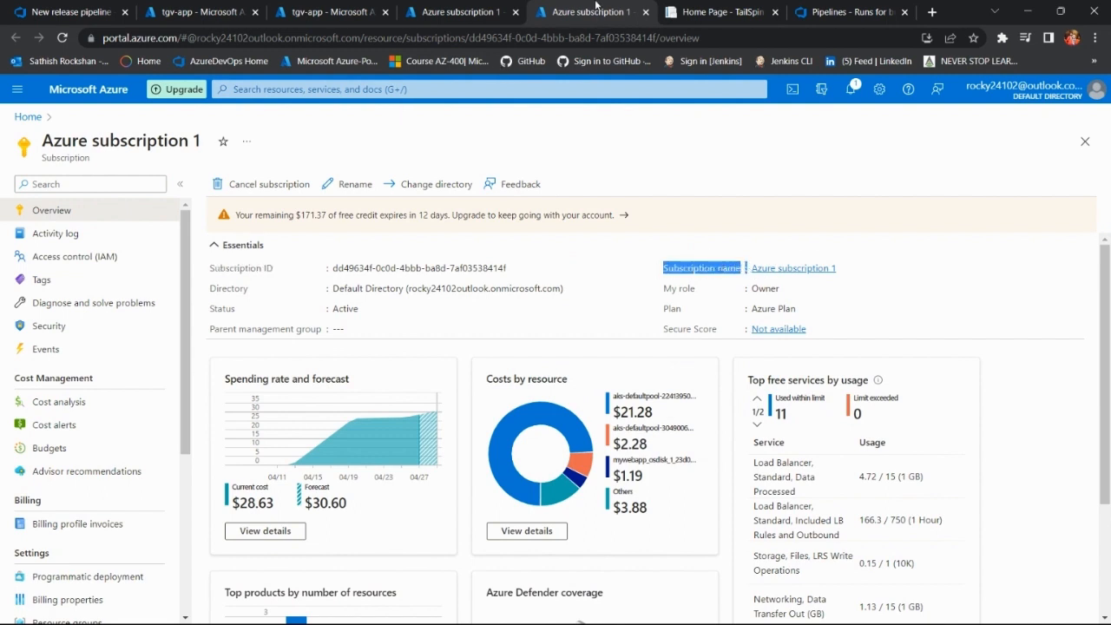
pyautogui.click(645, 11)
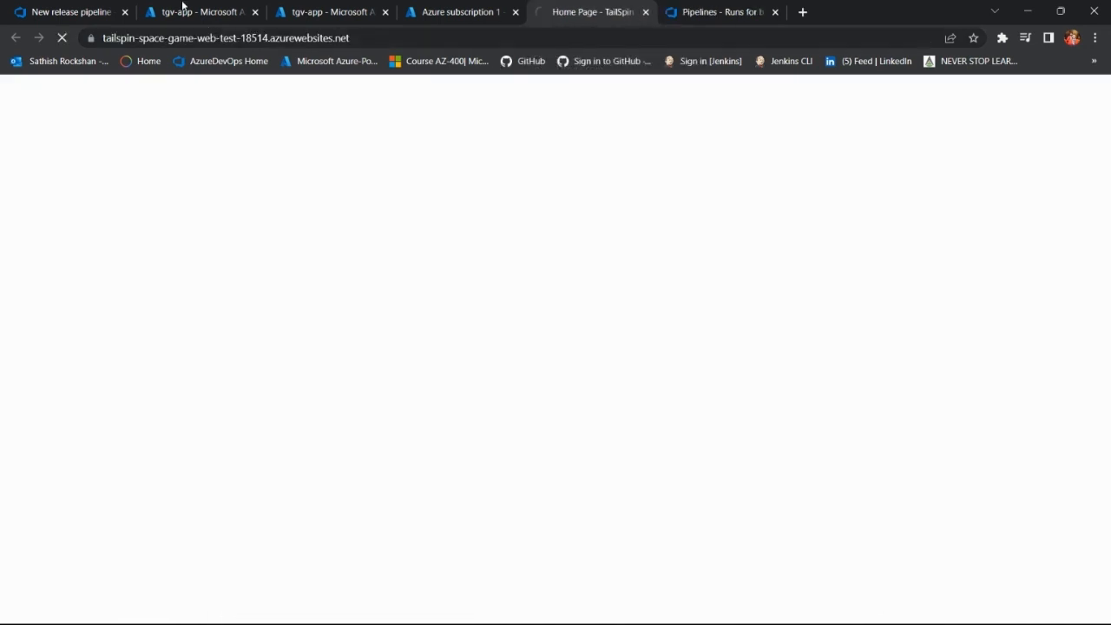
# Step: Compare the connection's Service Principal Id field with the Application (client) ID on tgv-app's overview in the Azure portal
pyautogui.click(74, 11)
pyautogui.scroll(-2, 894, 364)
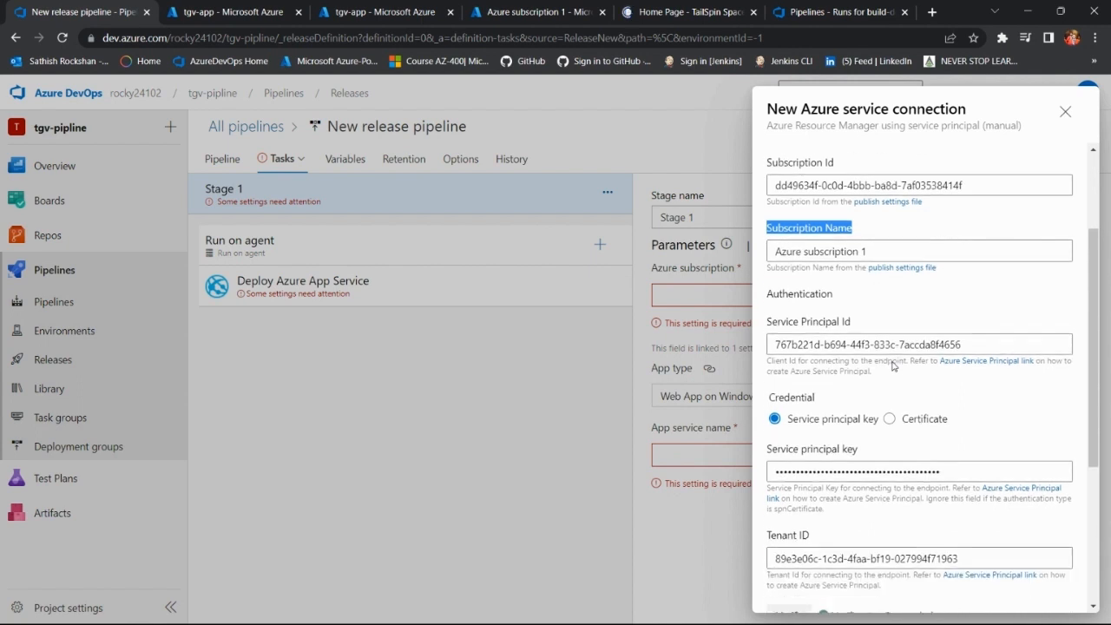
pyautogui.moveTo(853, 329); pyautogui.dragTo(768, 324)
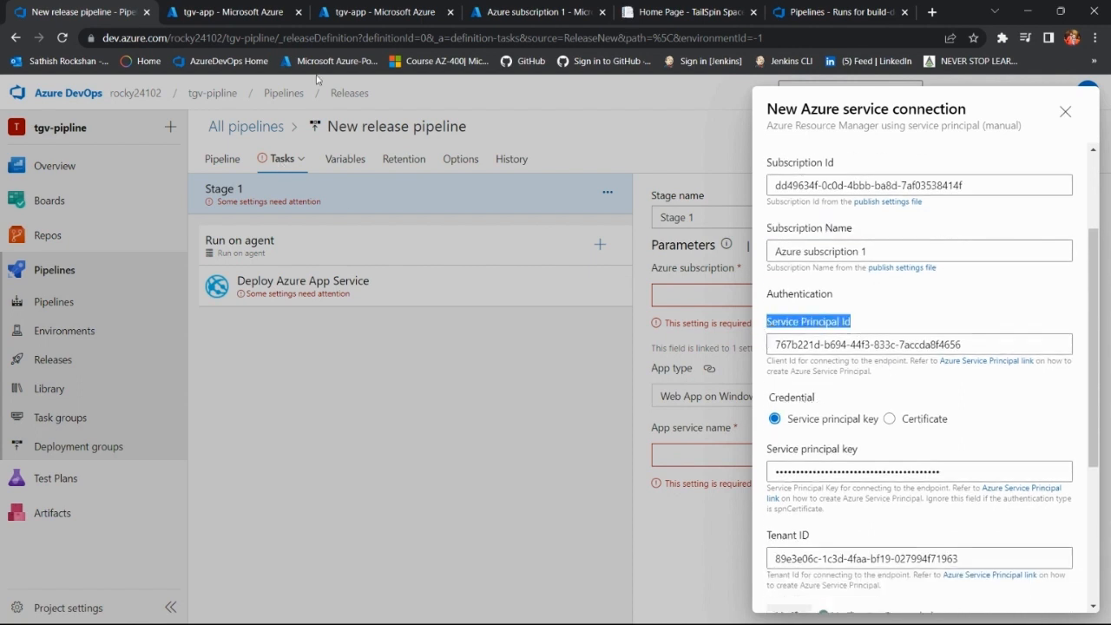
pyautogui.click(379, 7)
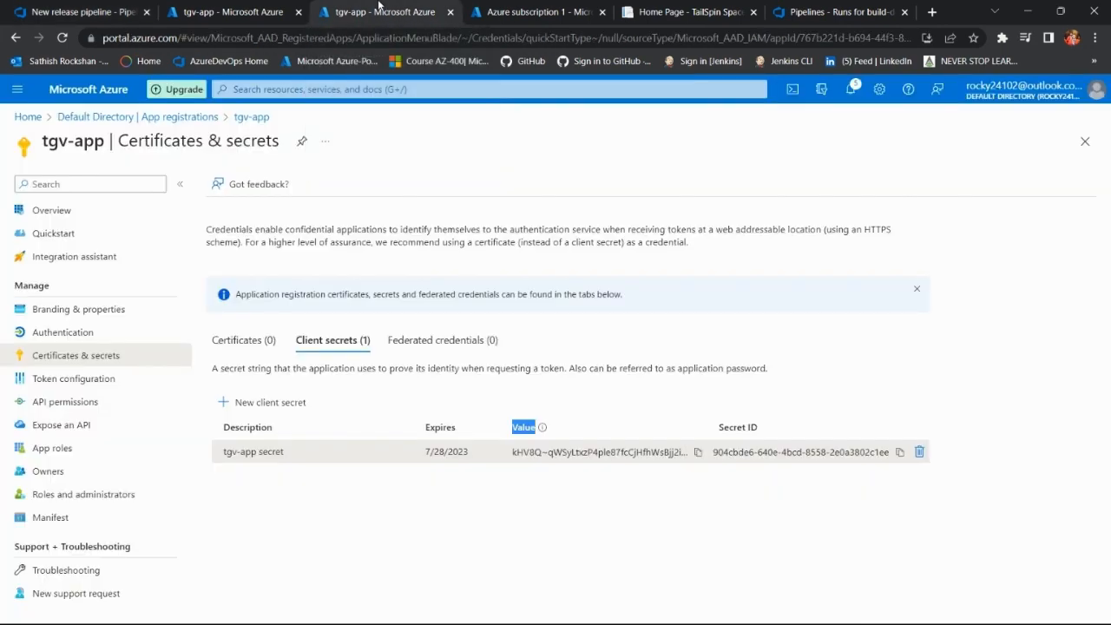
pyautogui.click(247, 9)
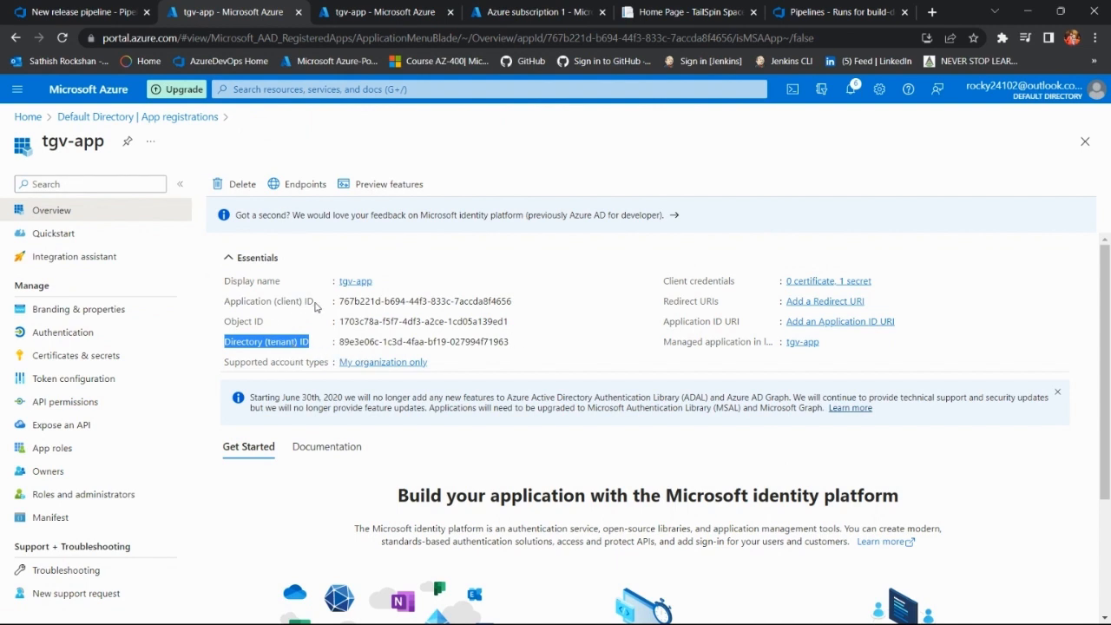
pyautogui.moveTo(315, 303); pyautogui.dragTo(222, 304)
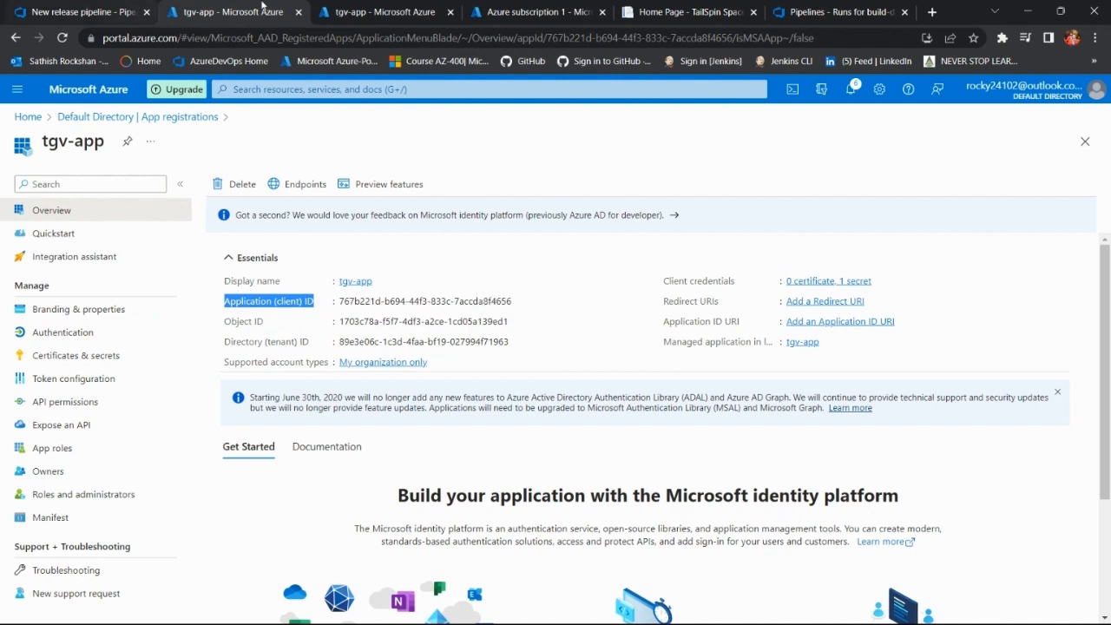
pyautogui.click(78, 11)
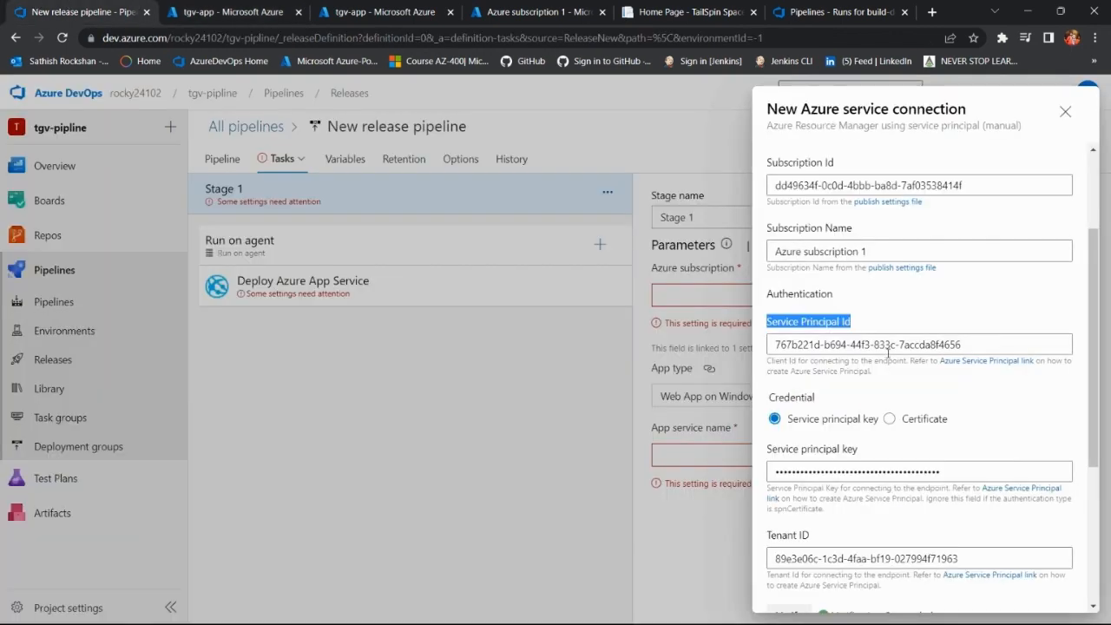
pyautogui.click(213, 11)
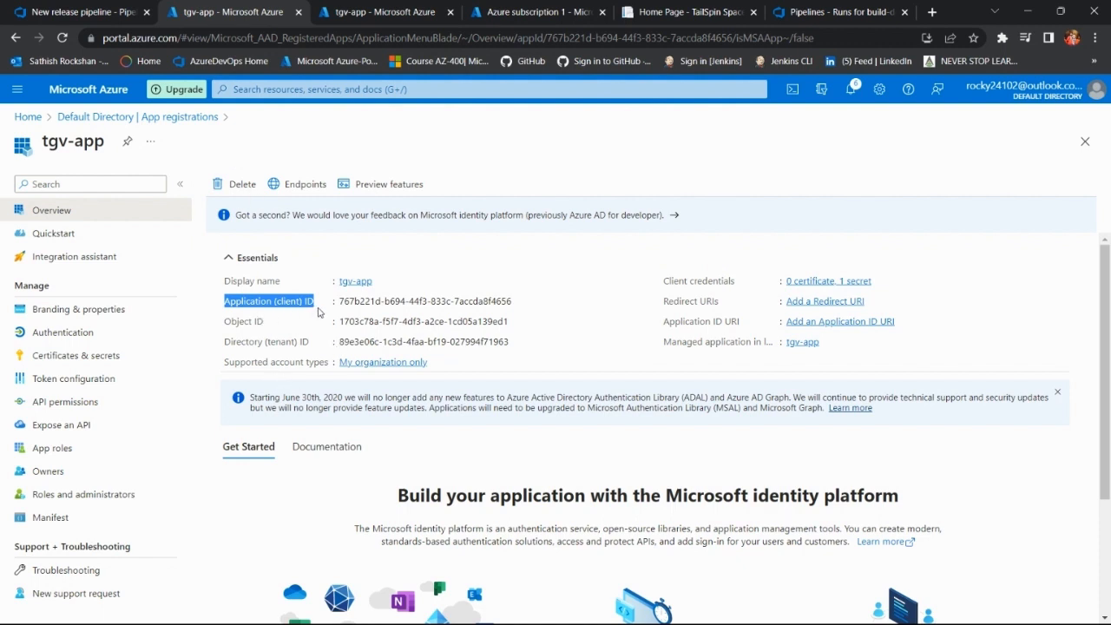
pyautogui.click(520, 302)
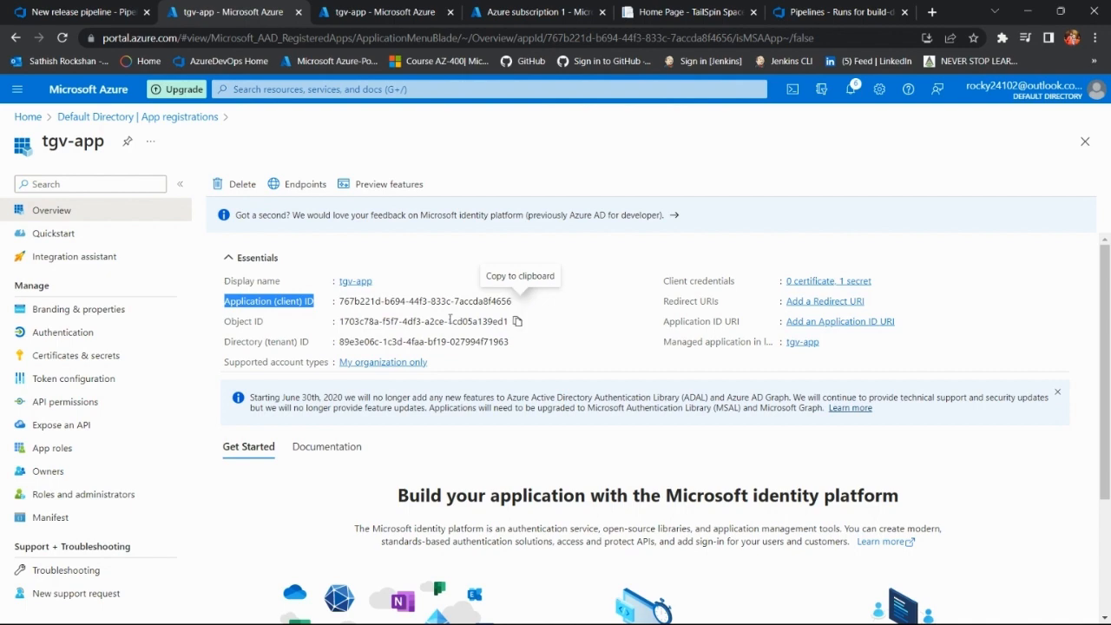
# Step: Compare the connection's Service principal key field in Azure DevOps with the Value of tgv-app's client secret in the Azure portal
pyautogui.click(101, 17)
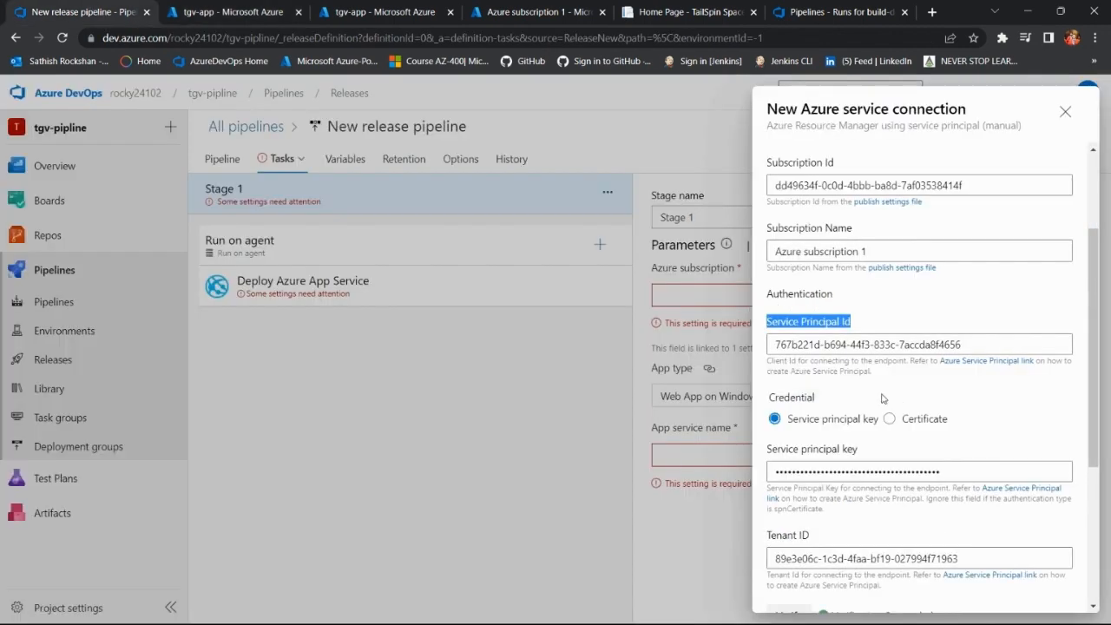
pyautogui.scroll(-2, 872, 397)
pyautogui.scroll(1, 873, 396)
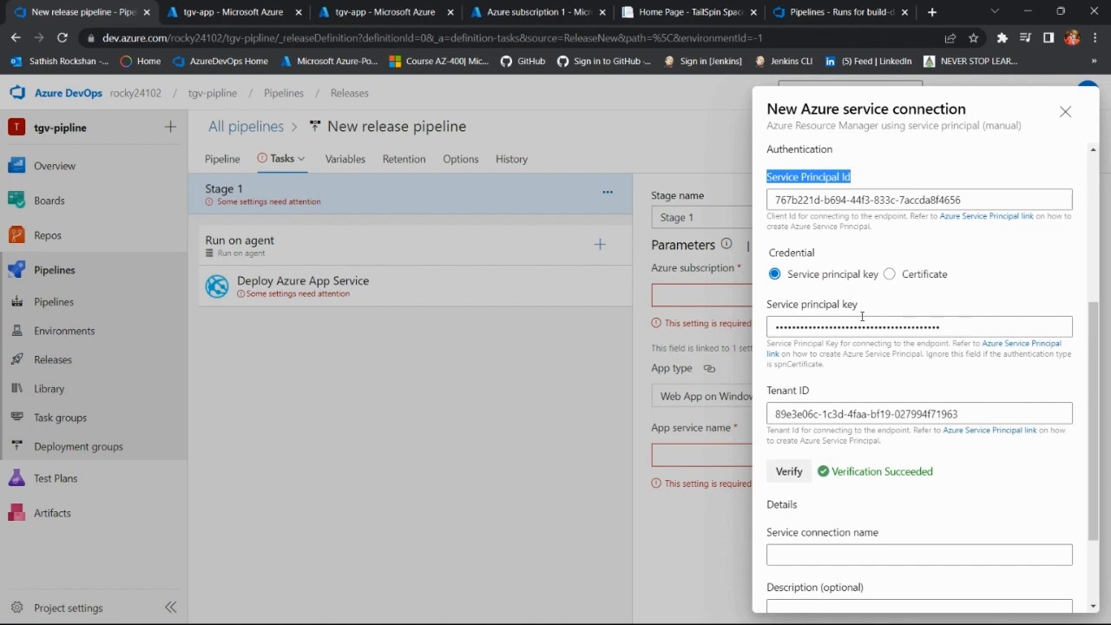
pyautogui.moveTo(862, 308); pyautogui.dragTo(768, 305)
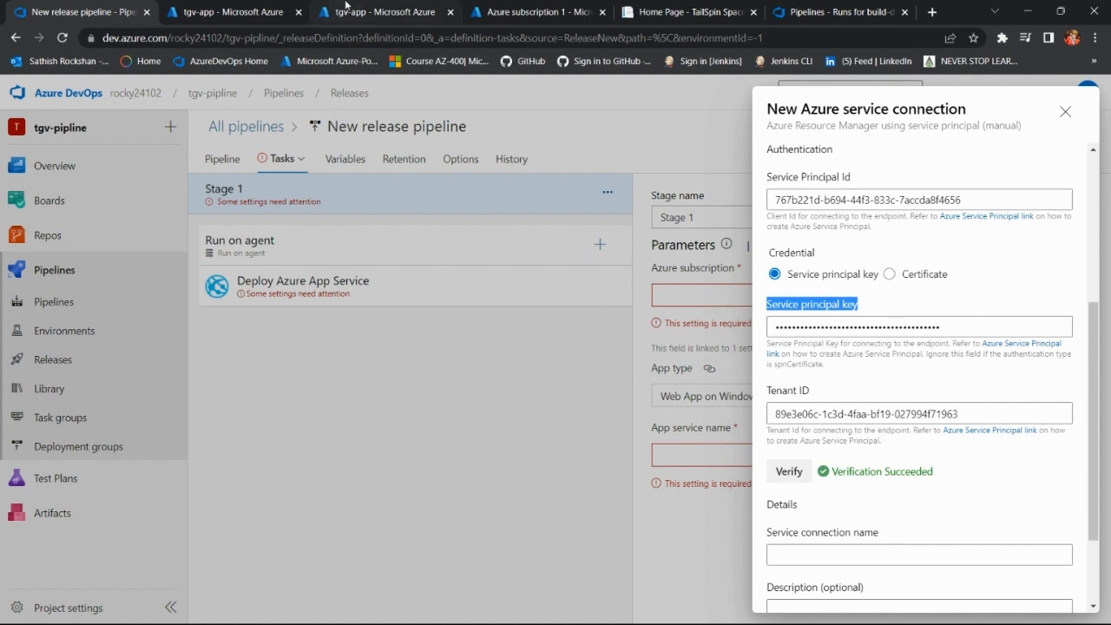
pyautogui.click(346, 10)
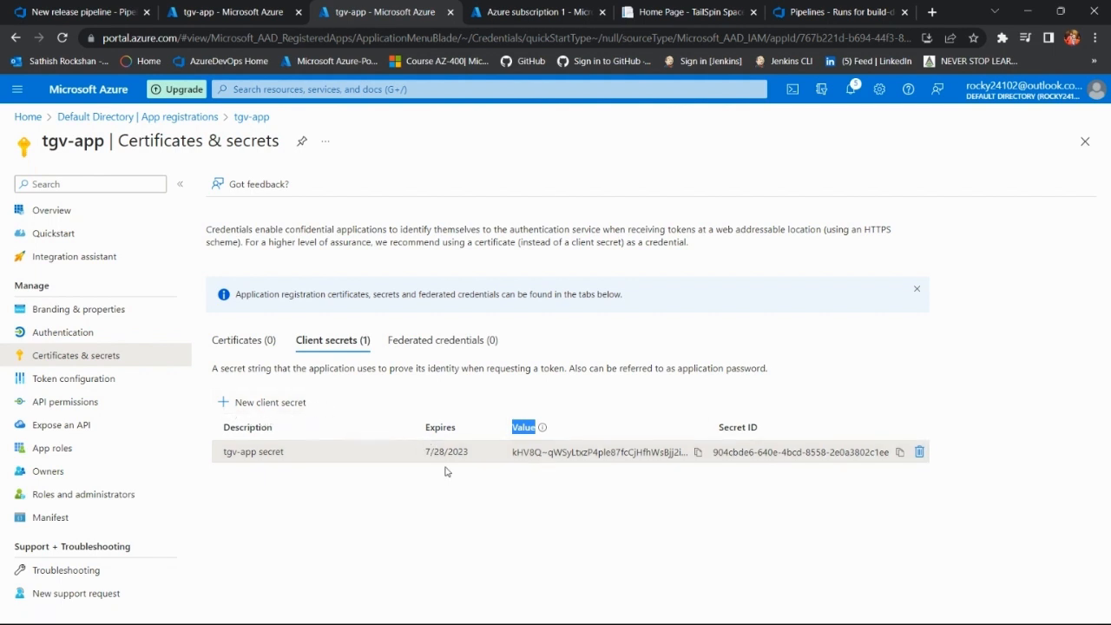
pyautogui.click(102, 10)
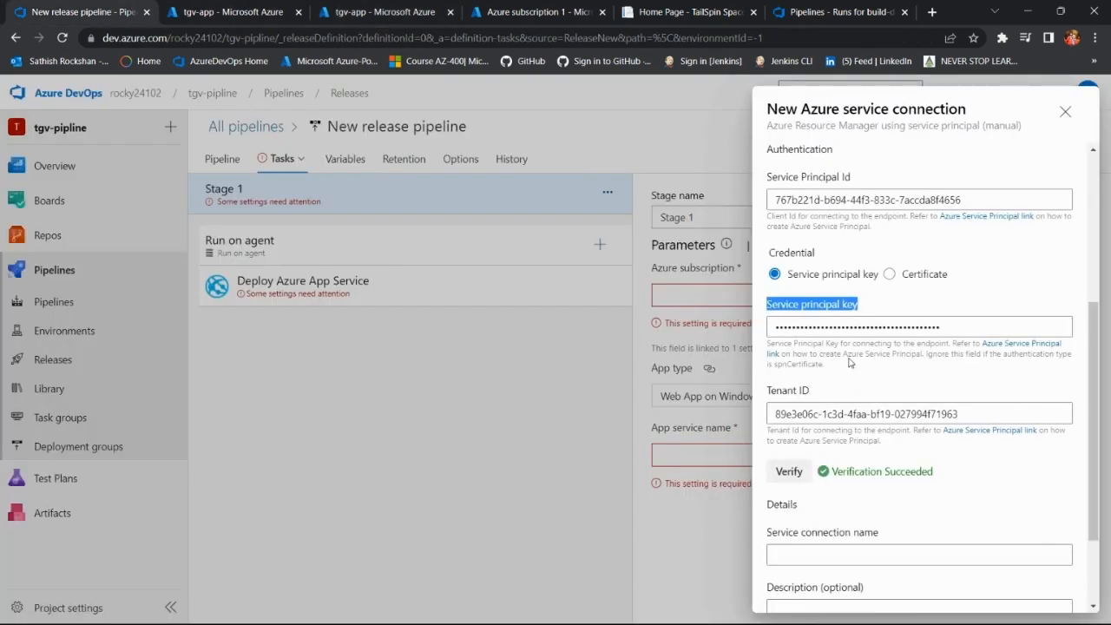
pyautogui.click(816, 305)
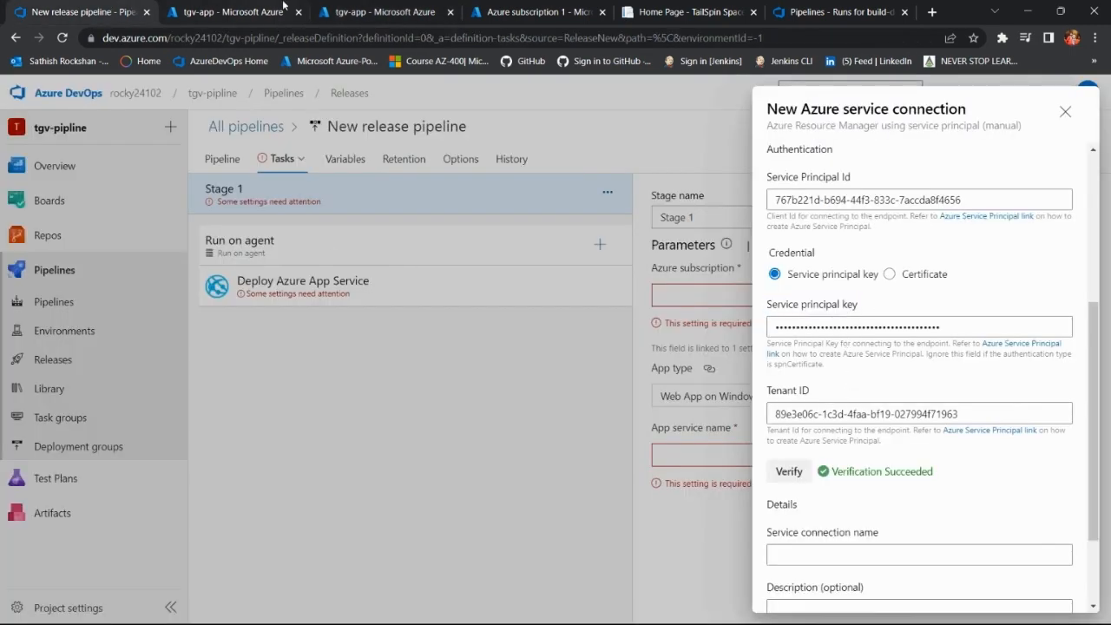
pyautogui.click(373, 10)
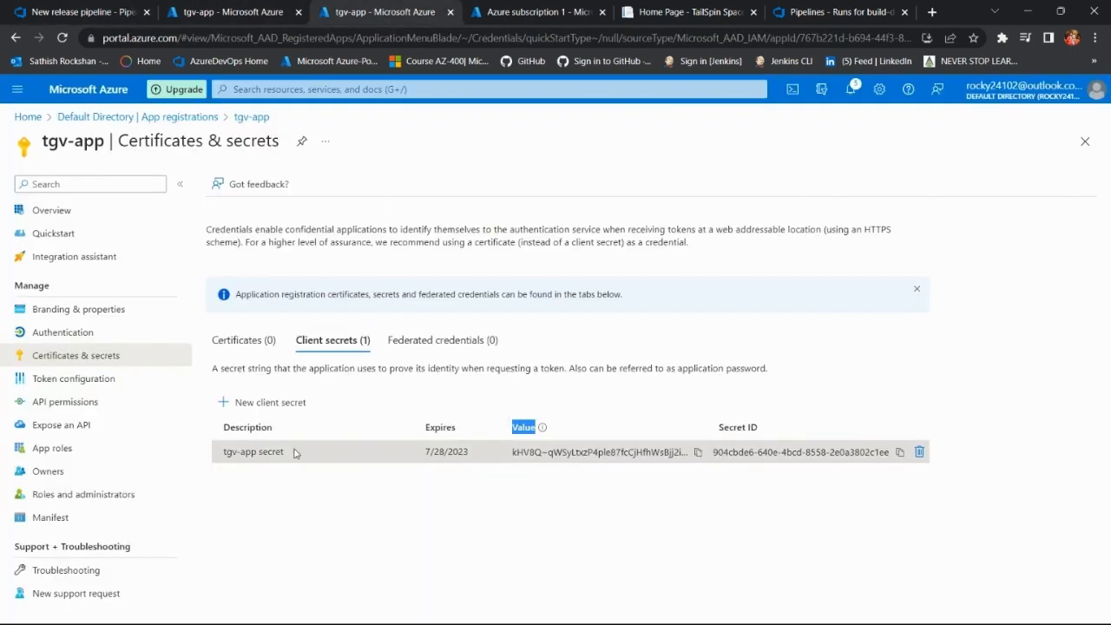
pyautogui.click(517, 428)
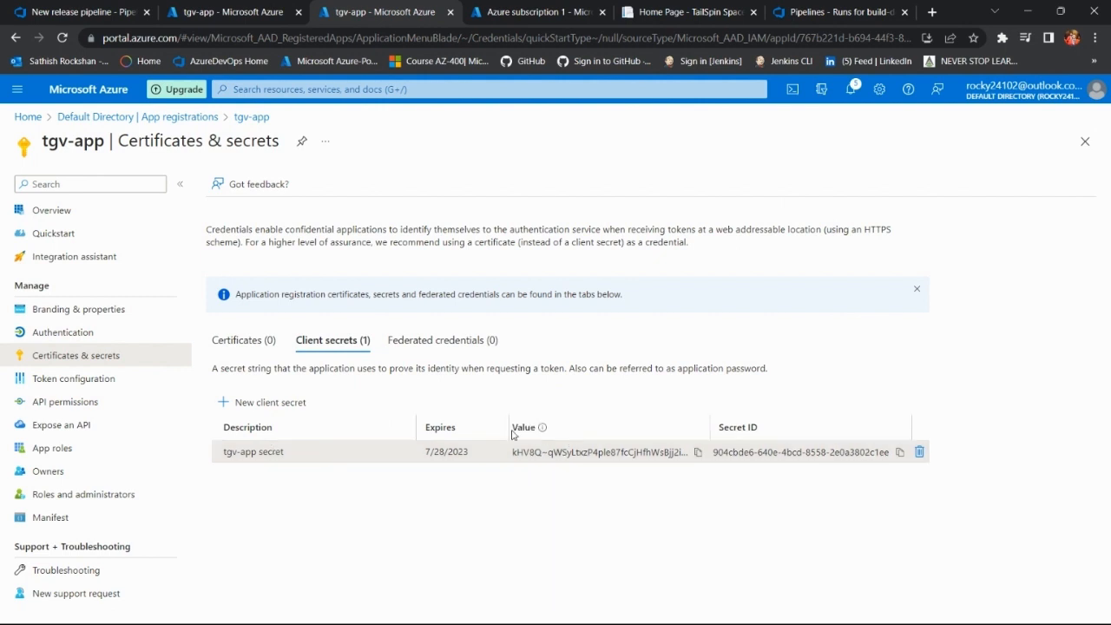
pyautogui.doubleClick(518, 428)
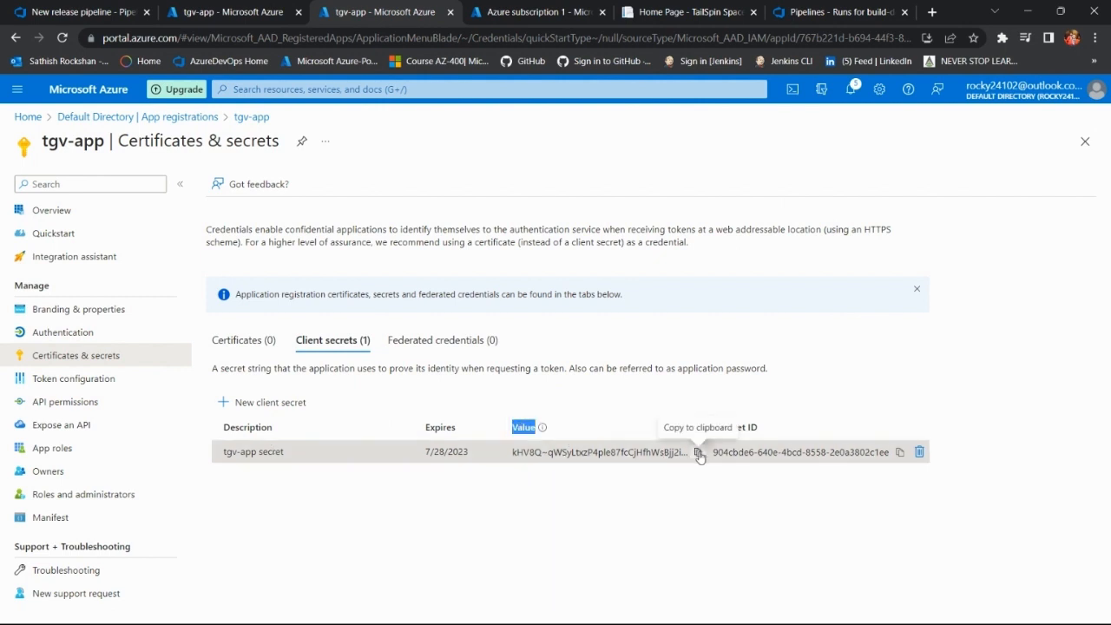
# Step: In Azure DevOps, name the service connection tgv-service-connection, grant access permission to all pipelines, and verify and save it
pyautogui.click(32, 9)
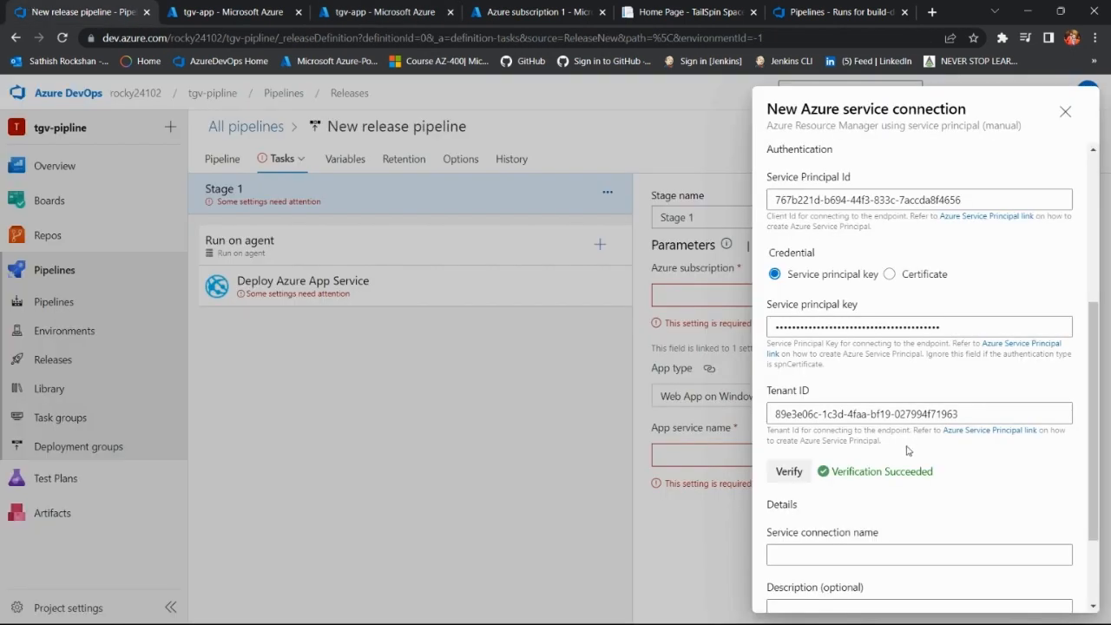
pyautogui.scroll(-1, 910, 434)
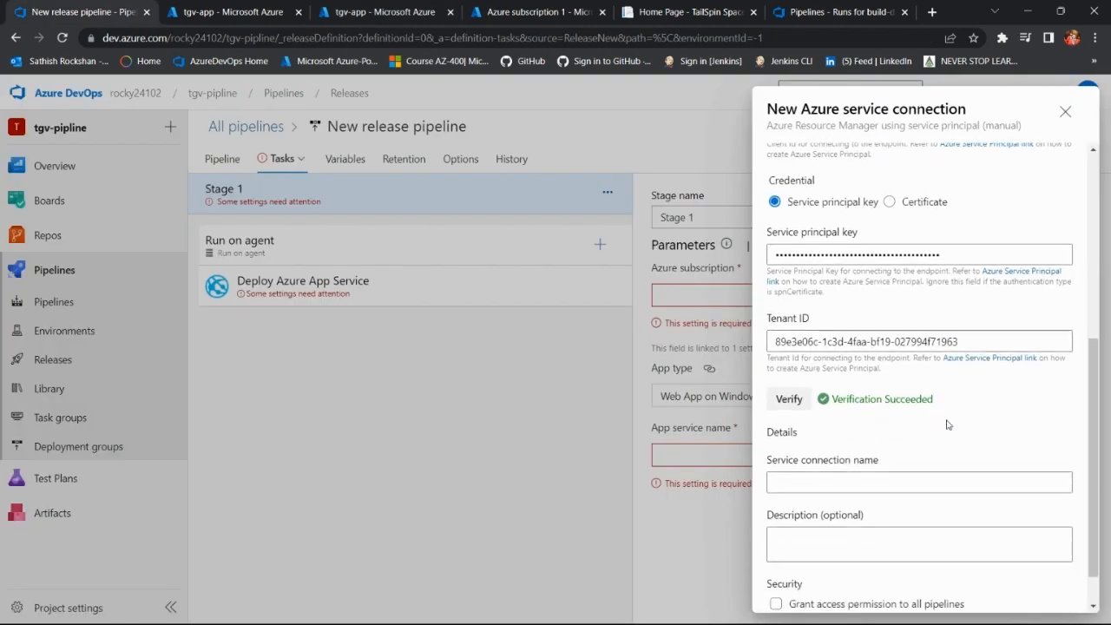
pyautogui.scroll(-1, 944, 422)
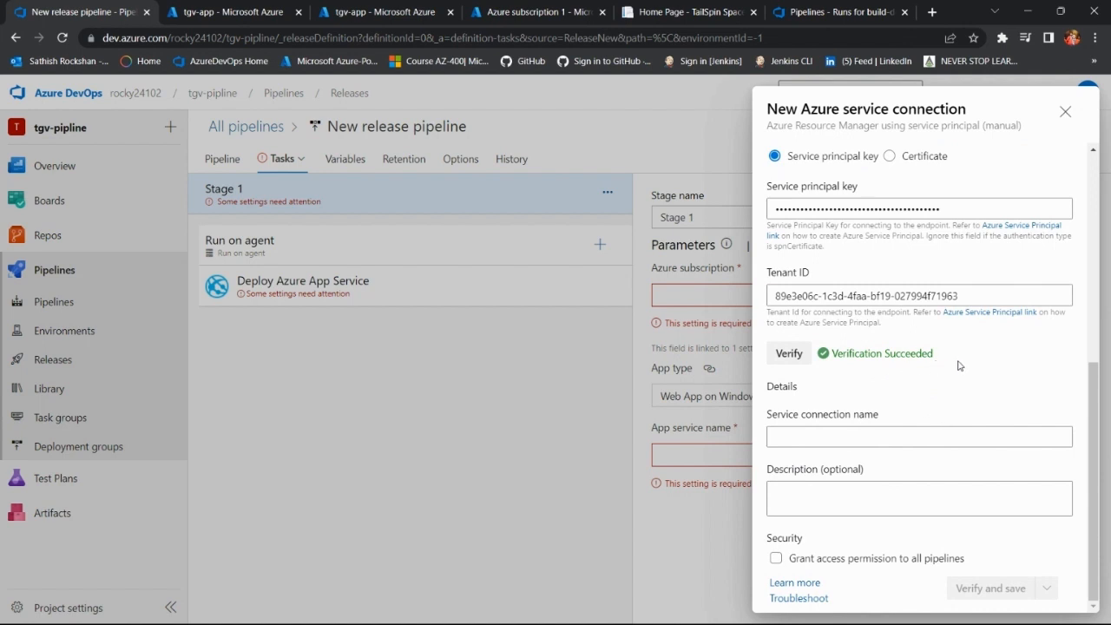
pyautogui.click(811, 436)
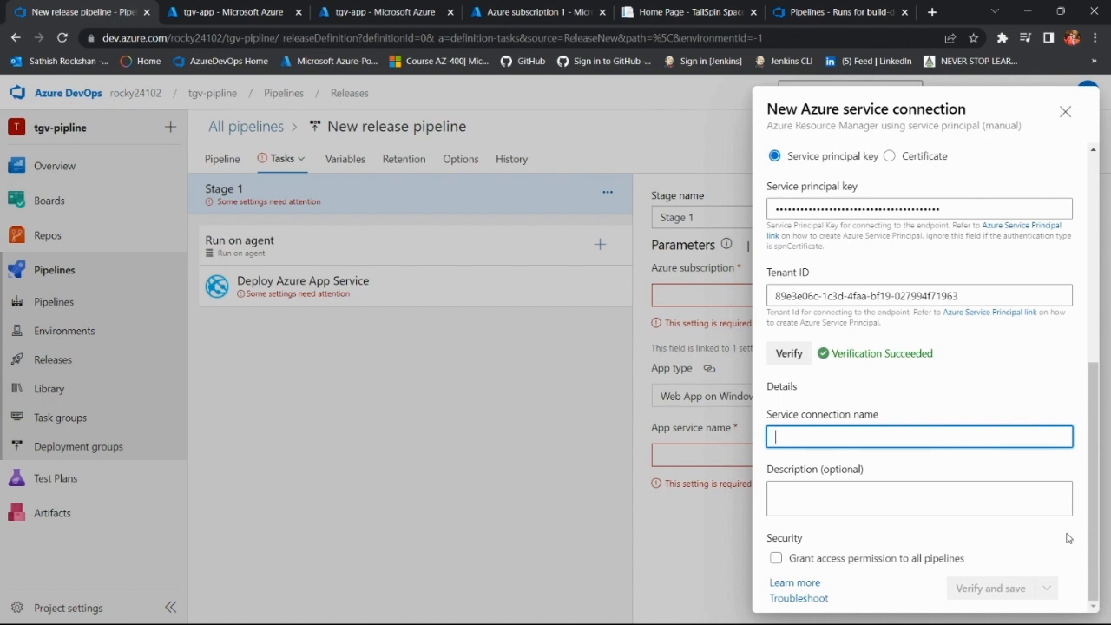
pyautogui.write('tgv-servi')
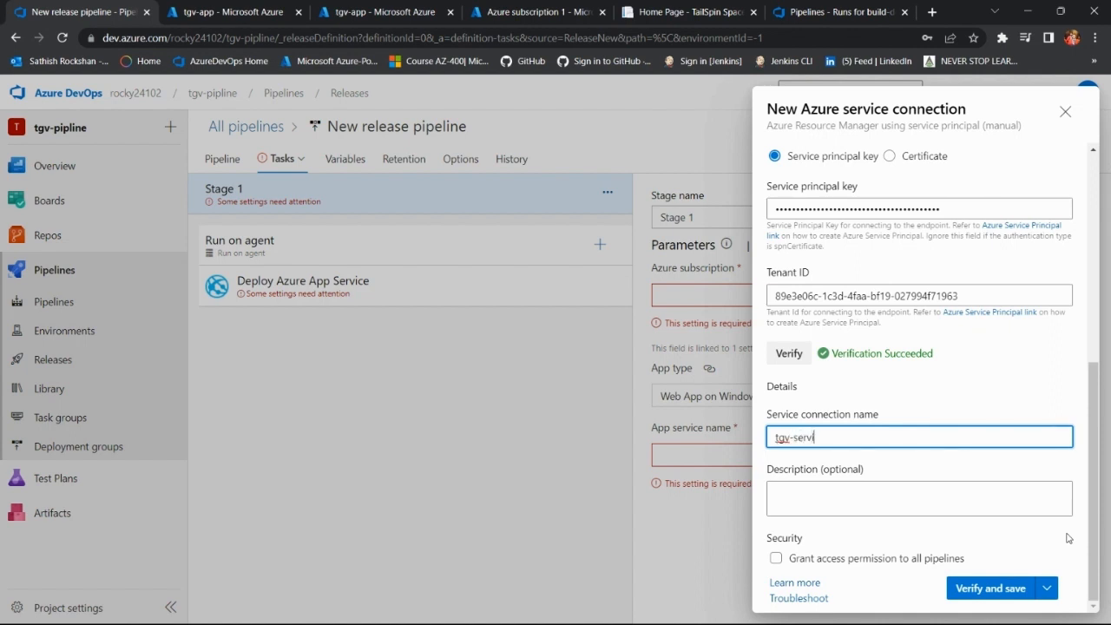
pyautogui.write('ce-connection')
pyautogui.click(777, 558)
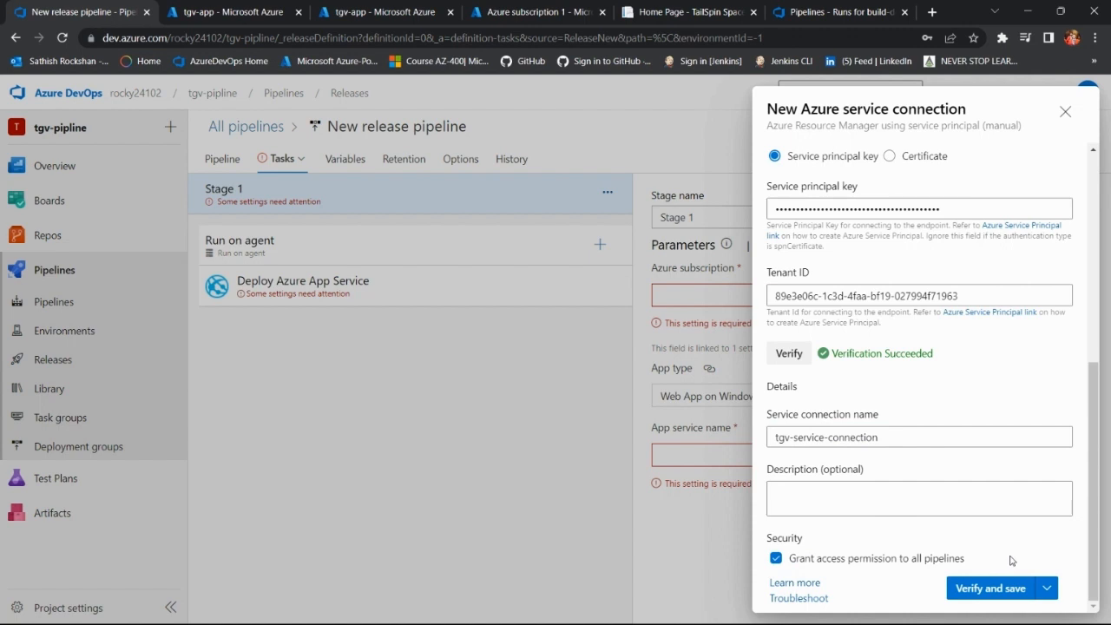
pyautogui.click(1008, 590)
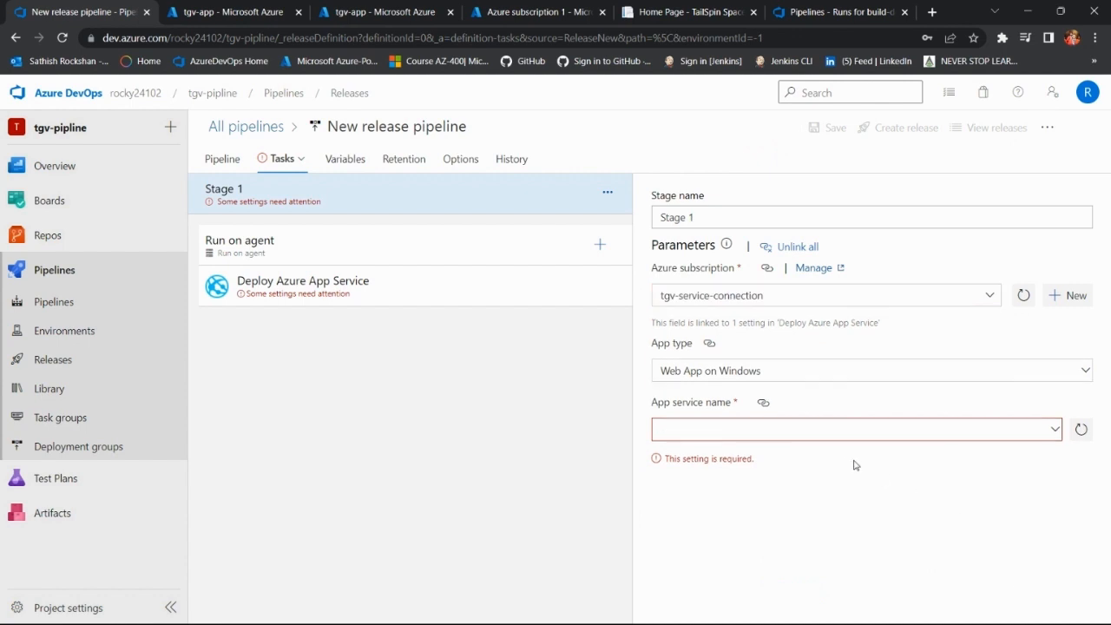
# Step: Try to pick an app service for Stage 1 under the Web App on Windows type, refreshing the available names
pyautogui.click(1056, 432)
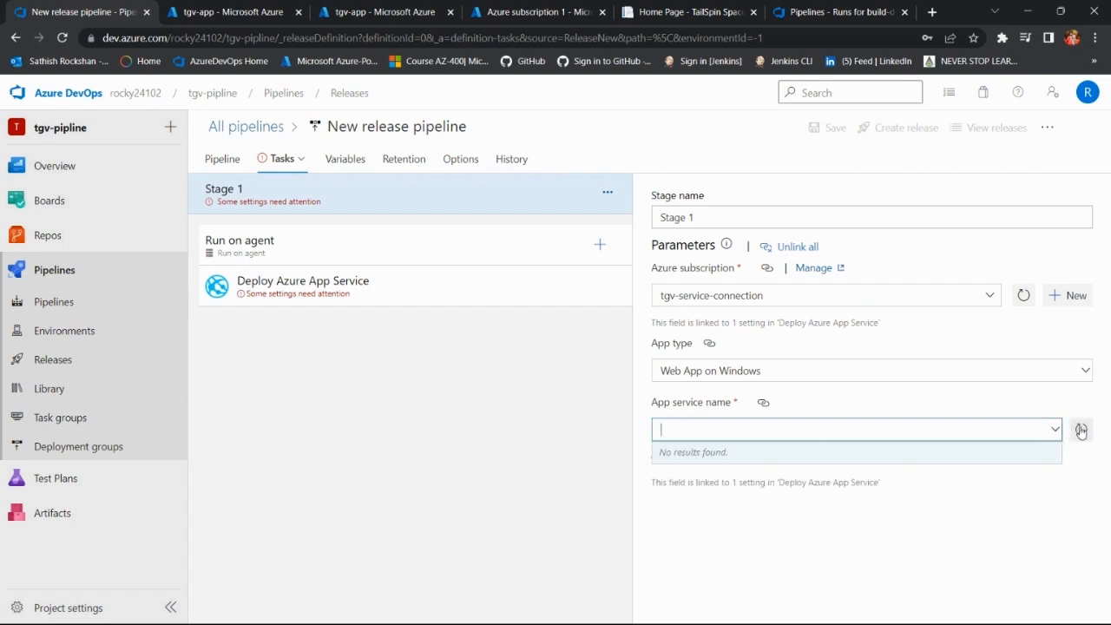
pyautogui.click(1081, 431)
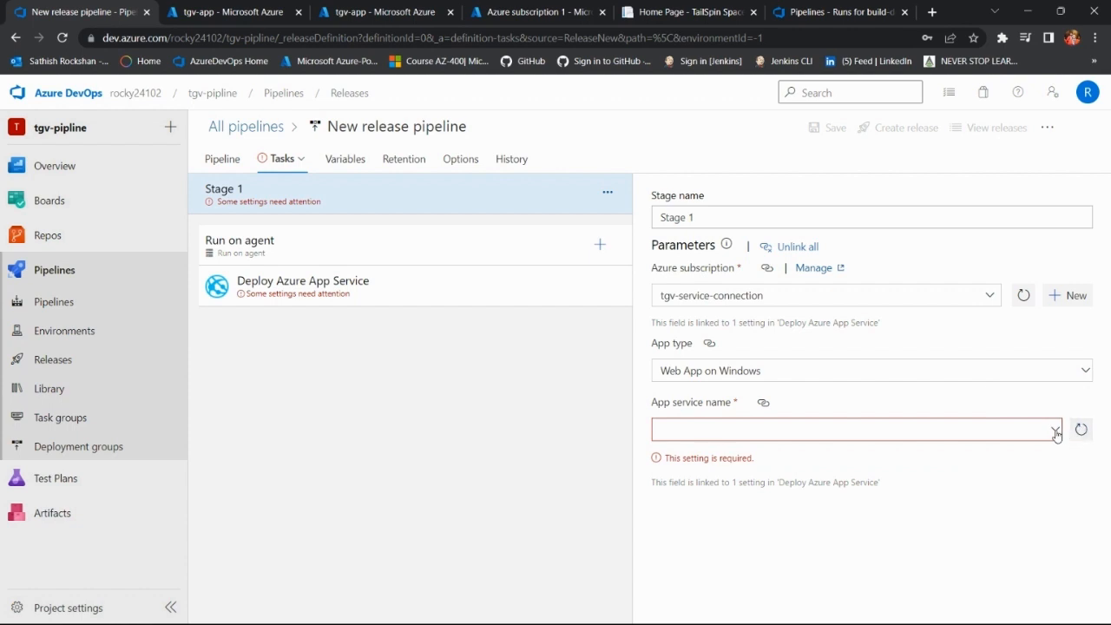
pyautogui.click(1055, 432)
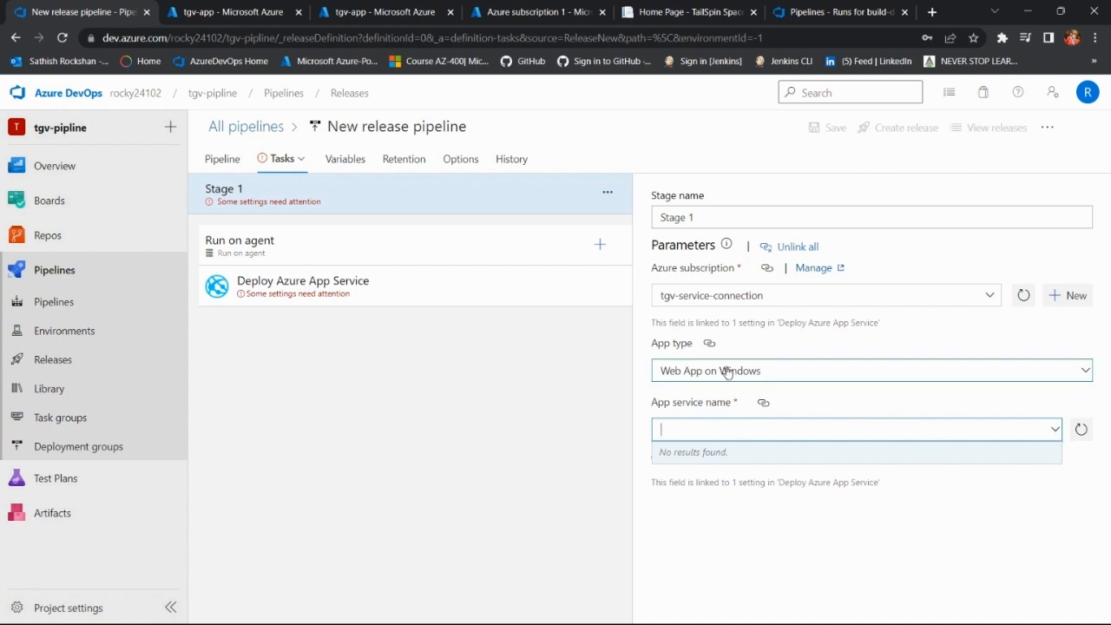
# Step: Set Stage 1's app type to Web App on Linux with app service tailspin-space-game-web-test-18514, and save the pipeline in the root folder
pyautogui.click(1089, 371)
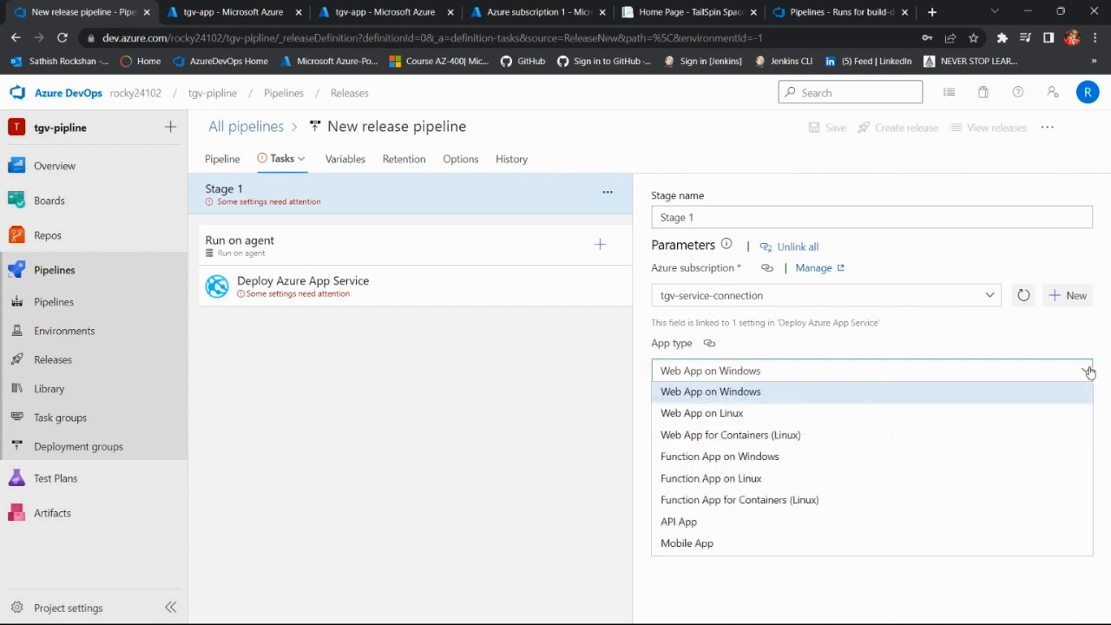
pyautogui.click(1051, 413)
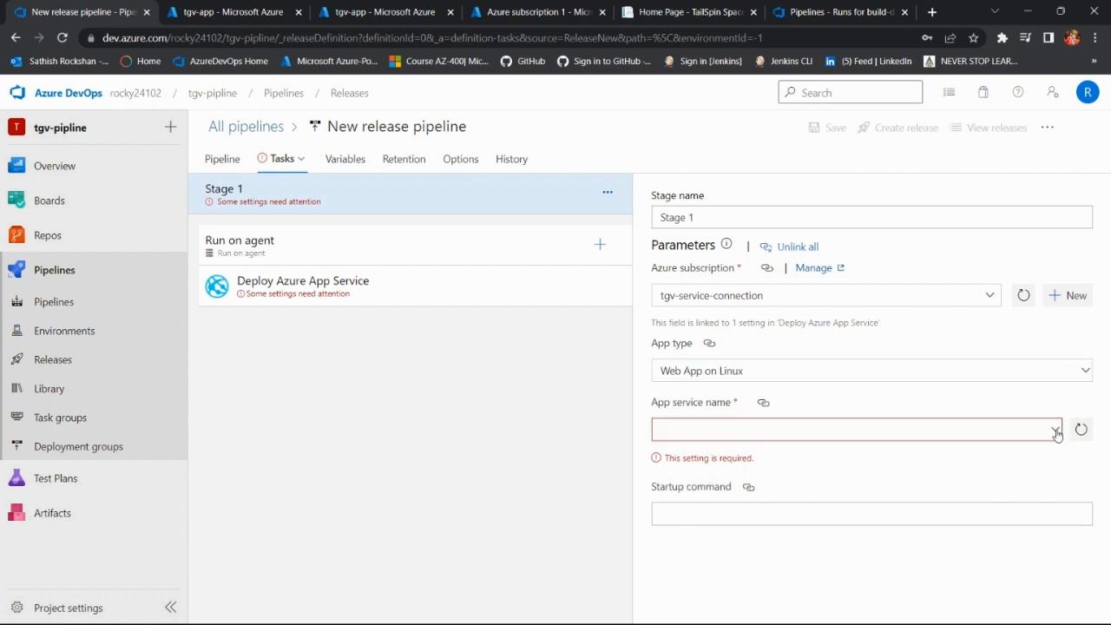
pyautogui.click(1056, 429)
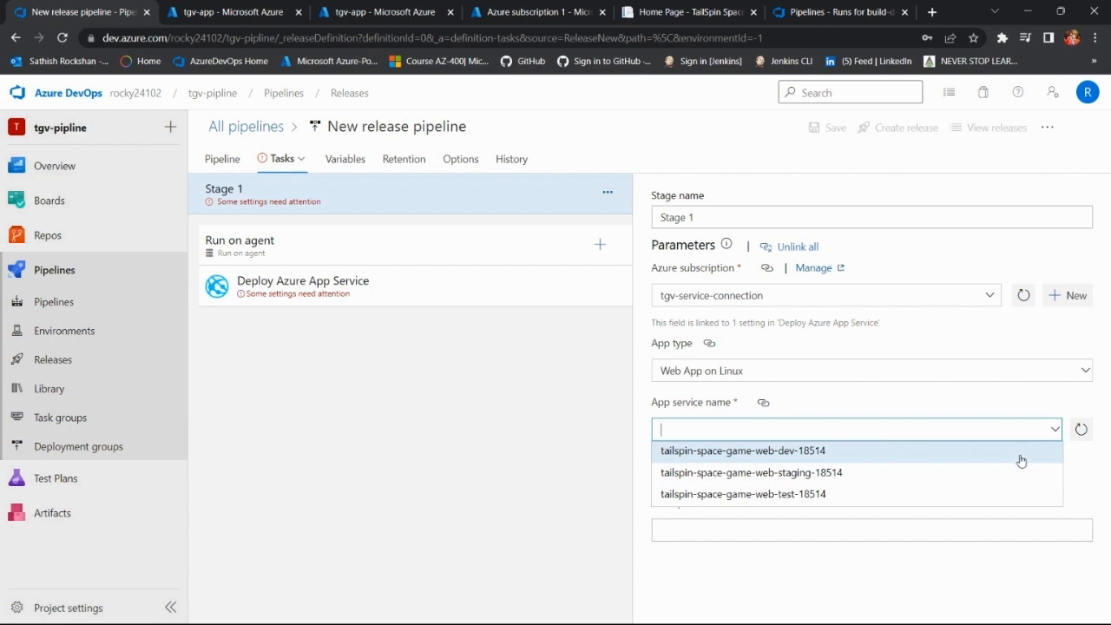
pyautogui.click(1025, 494)
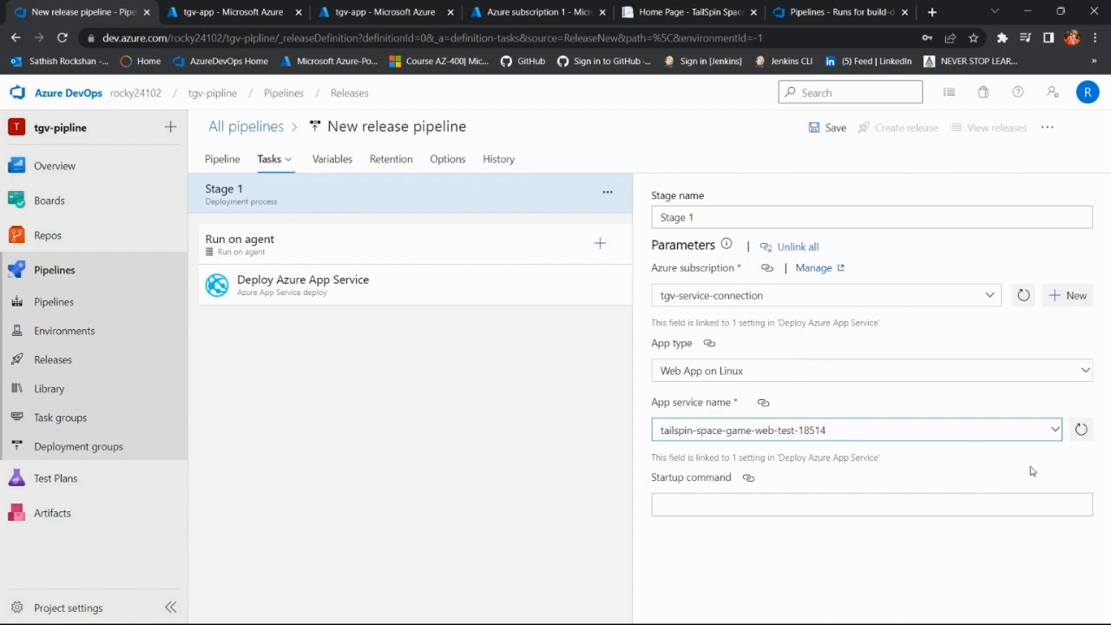
pyautogui.click(833, 130)
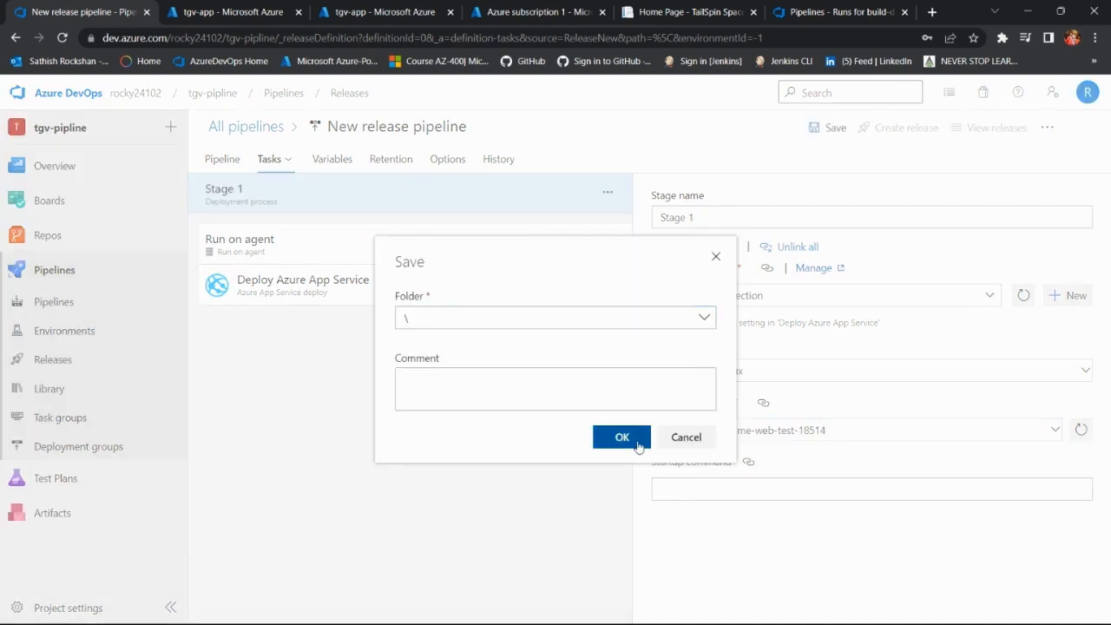
pyautogui.click(635, 440)
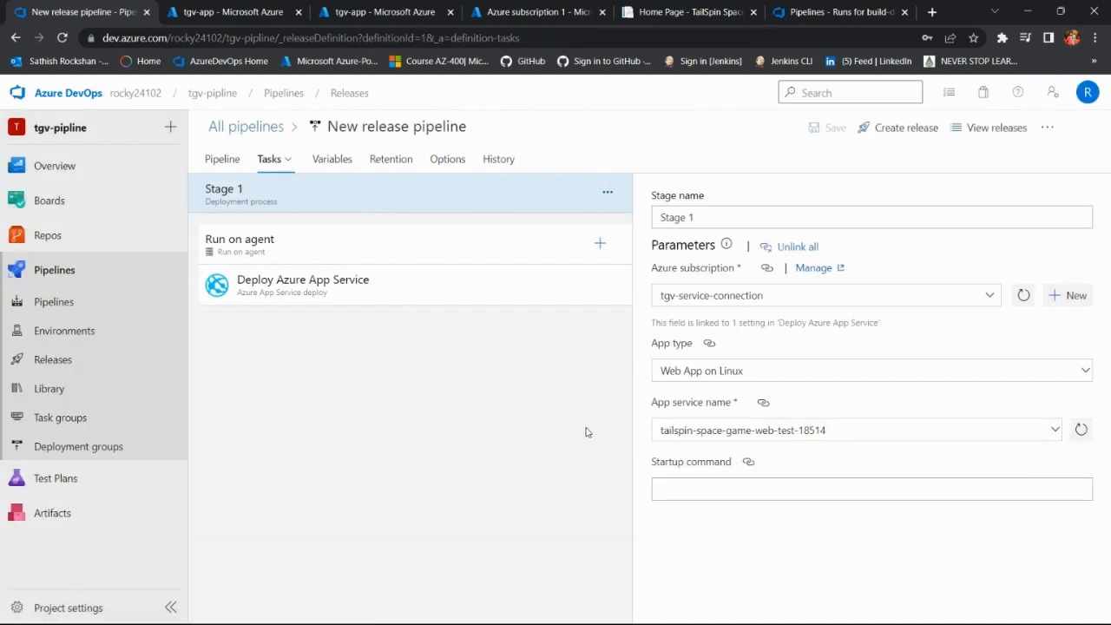
# Step: Enable the continuous deployment trigger on the _build-deploy artifact and add an Include build branch filter
pyautogui.click(231, 163)
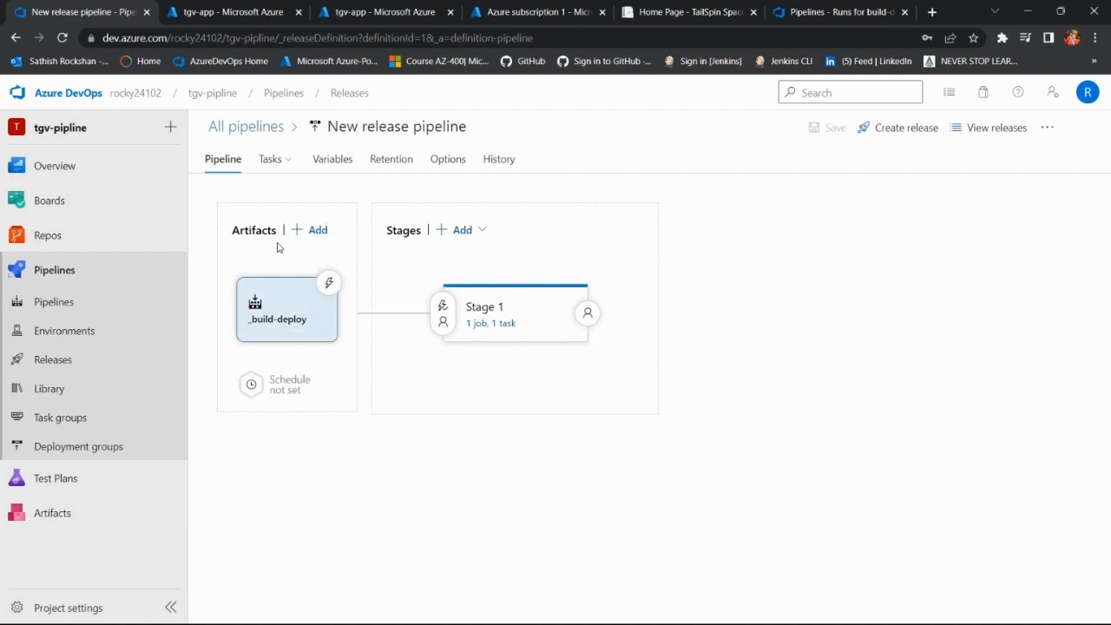
pyautogui.click(328, 282)
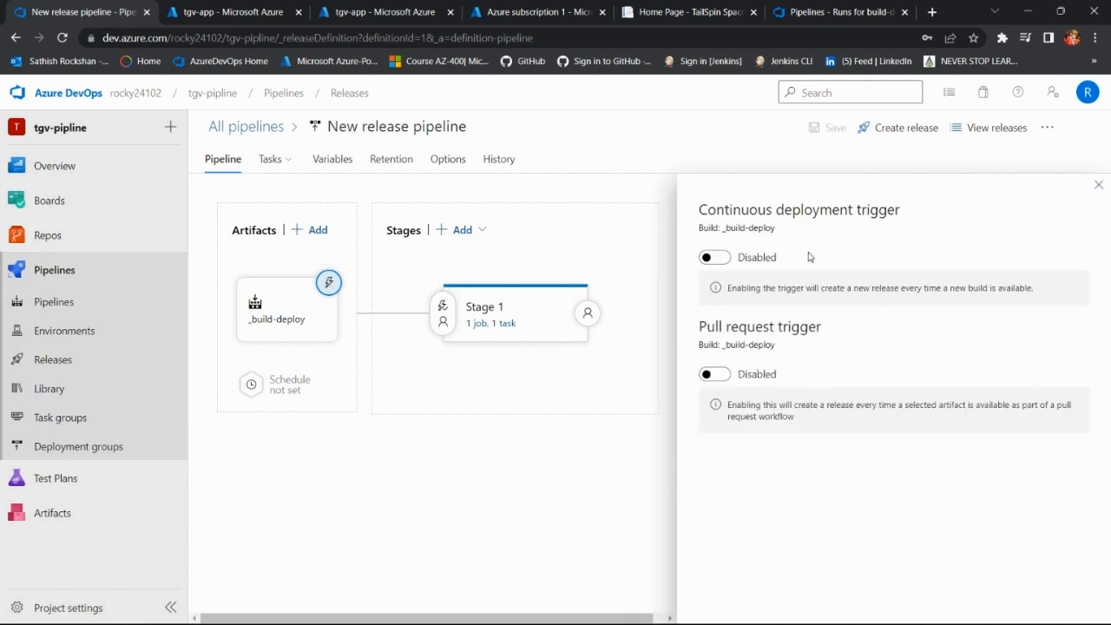
pyautogui.click(713, 258)
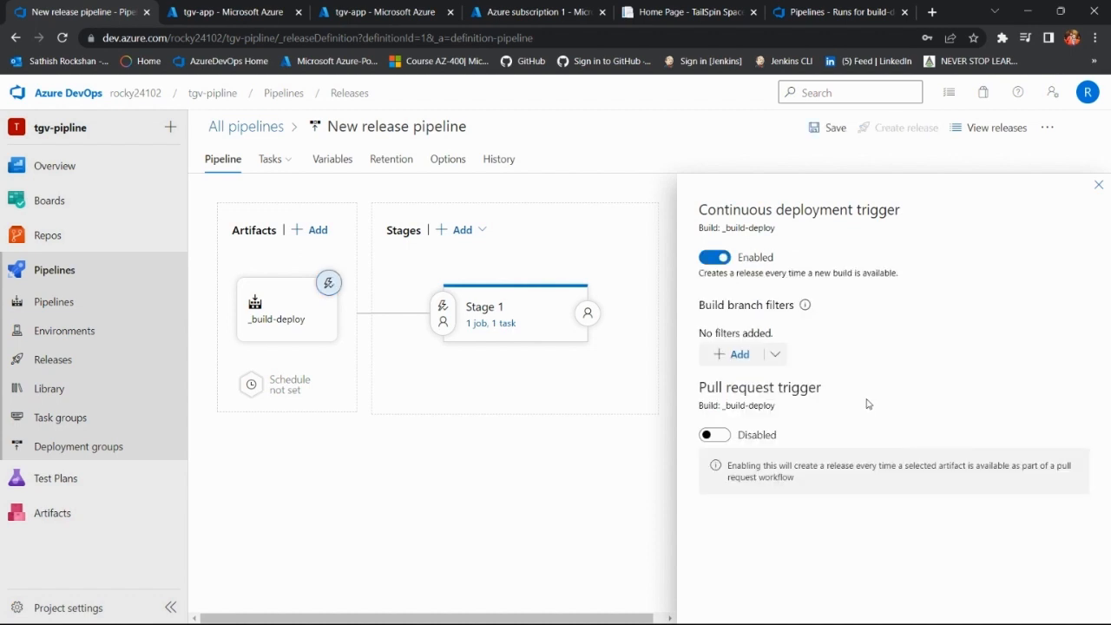
pyautogui.click(731, 355)
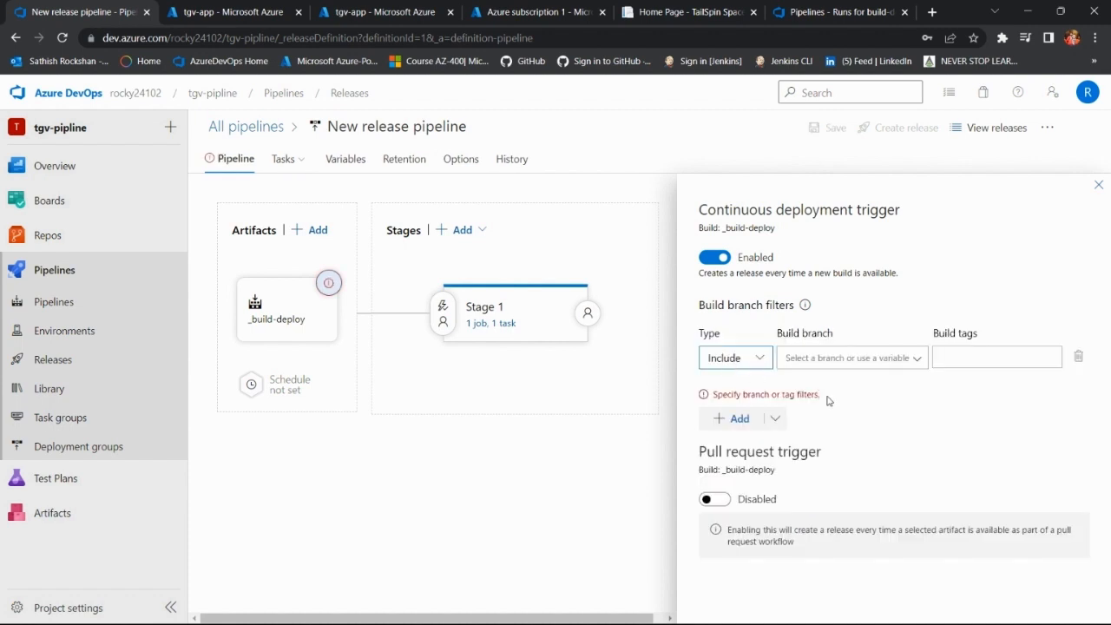
pyautogui.click(842, 357)
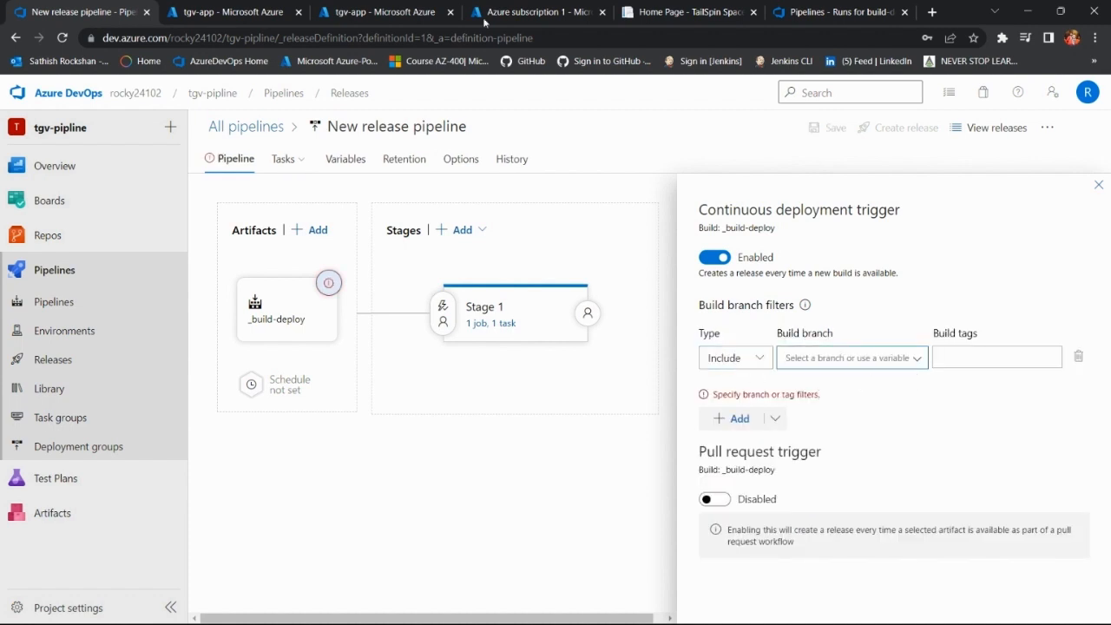
# Step: Open the build-deploy repository's files in a duplicate browser tab of the release pipeline
pyautogui.click(246, 14)
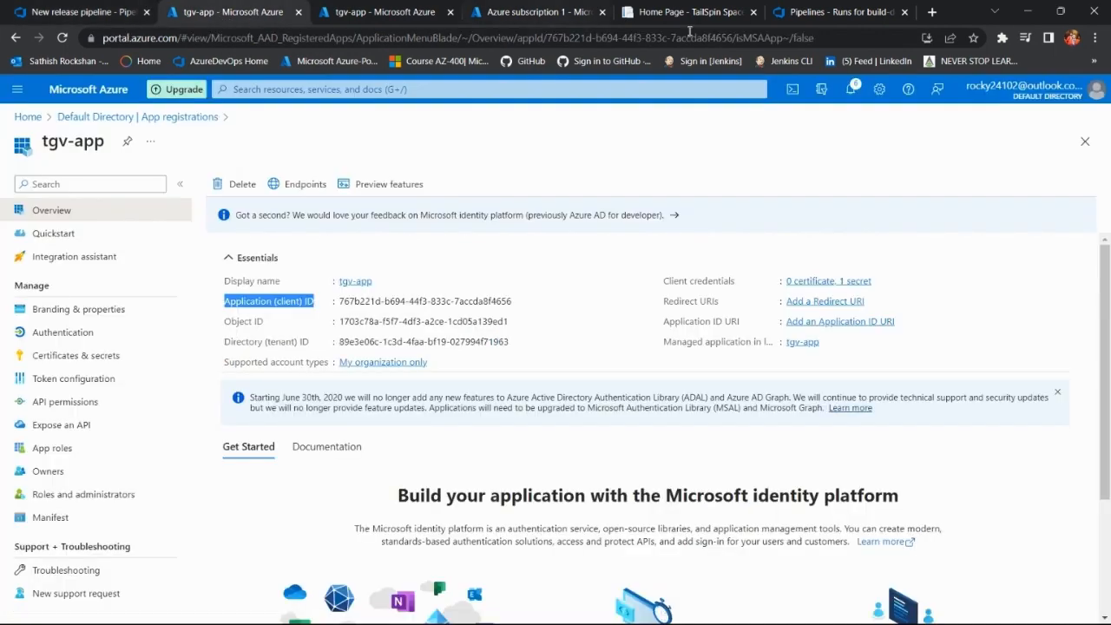
pyautogui.click(101, 9)
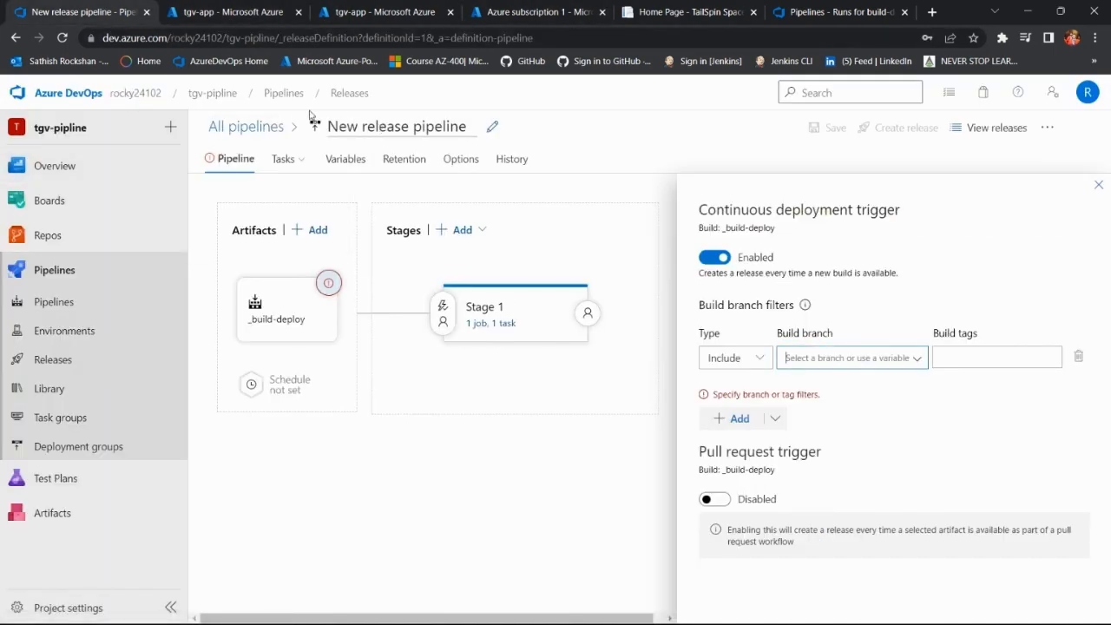
pyautogui.rightClick(83, 9)
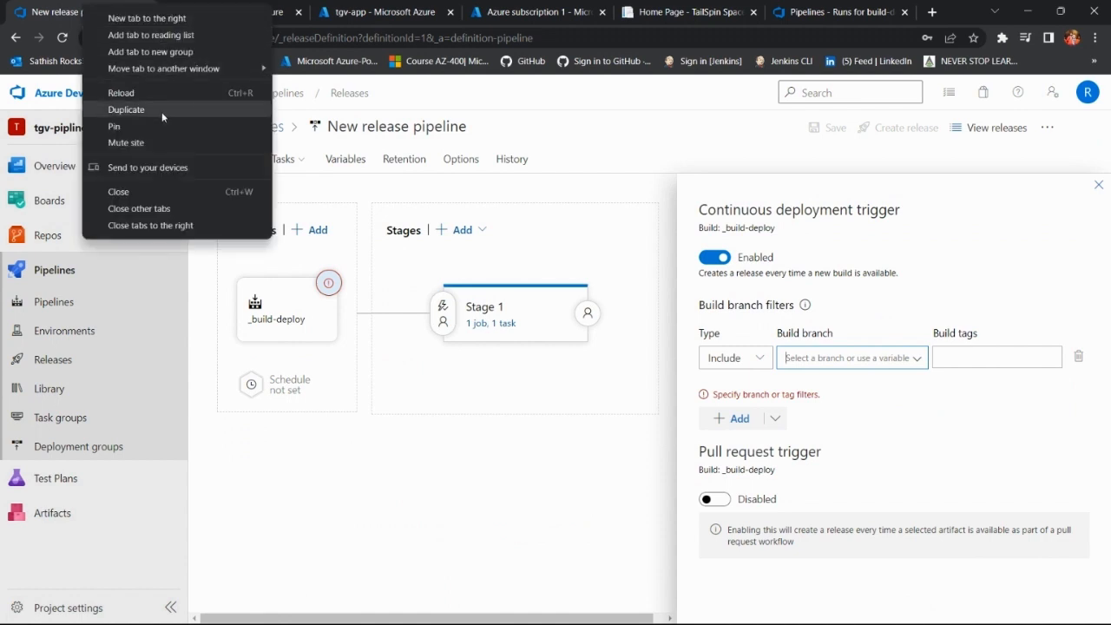
pyautogui.click(162, 112)
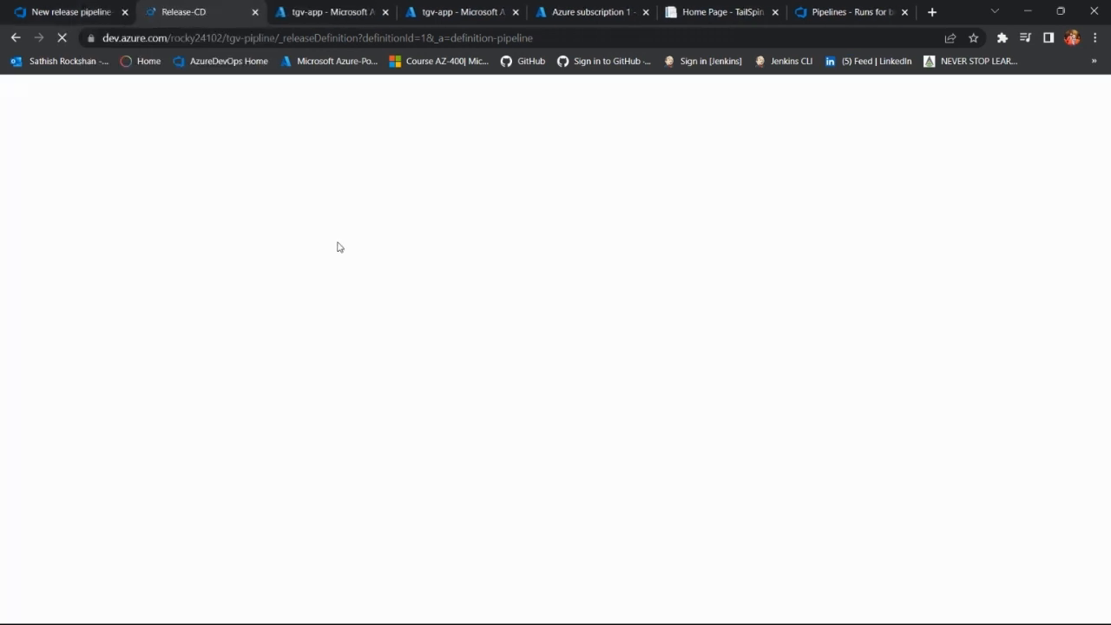
pyautogui.click(67, 247)
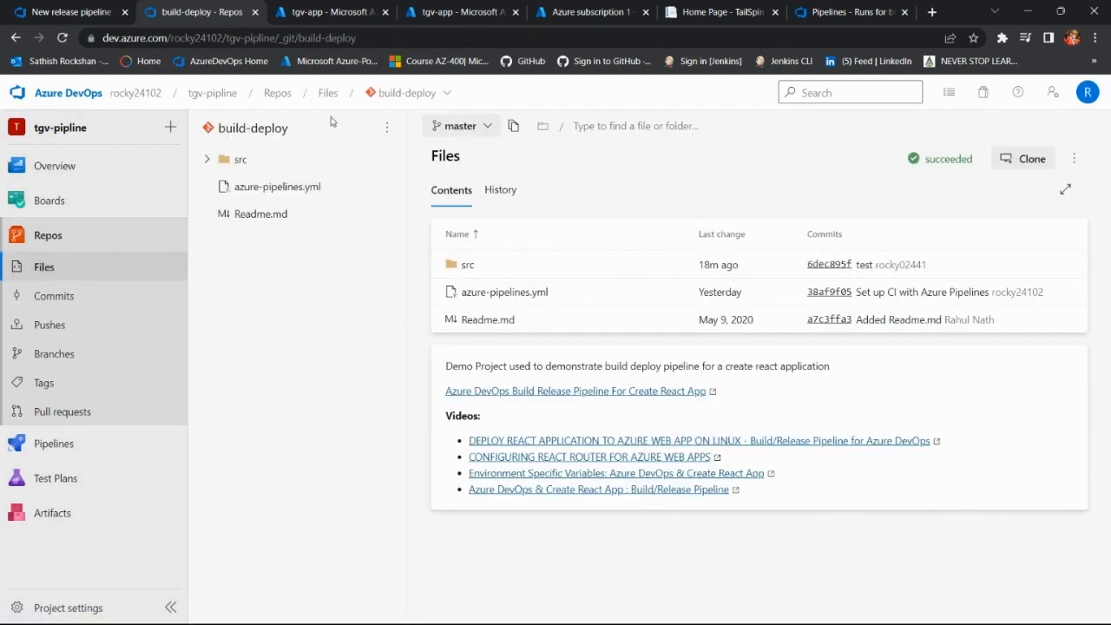
# Step: Return to the release pipeline and set the Include filter's build branch to master in the _build-deploy continuous deployment trigger
pyautogui.click(70, 13)
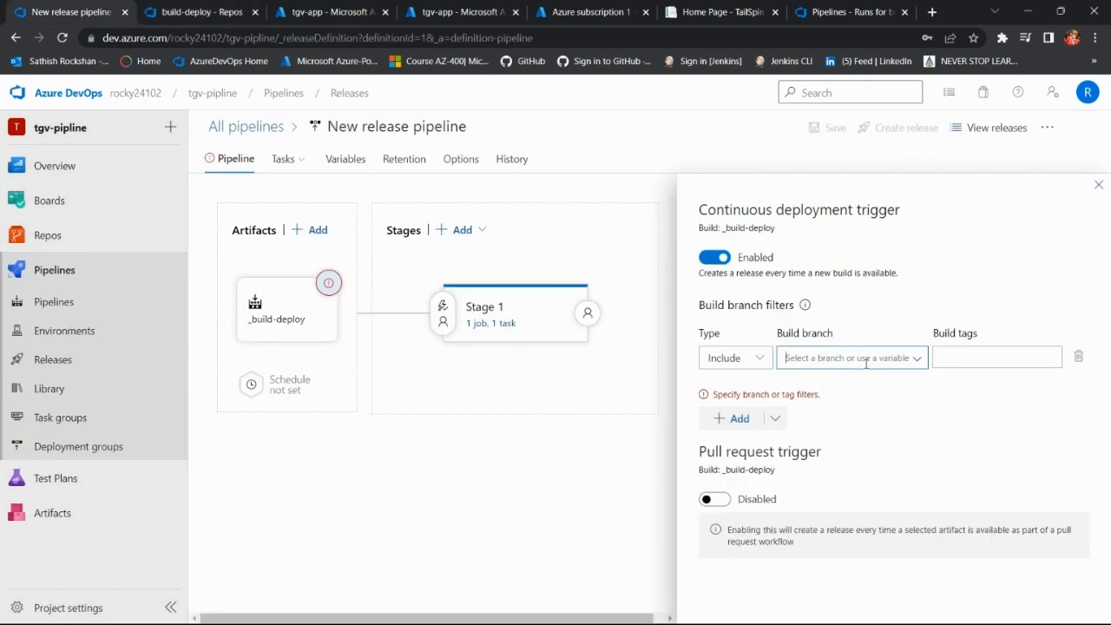
pyautogui.write('master')
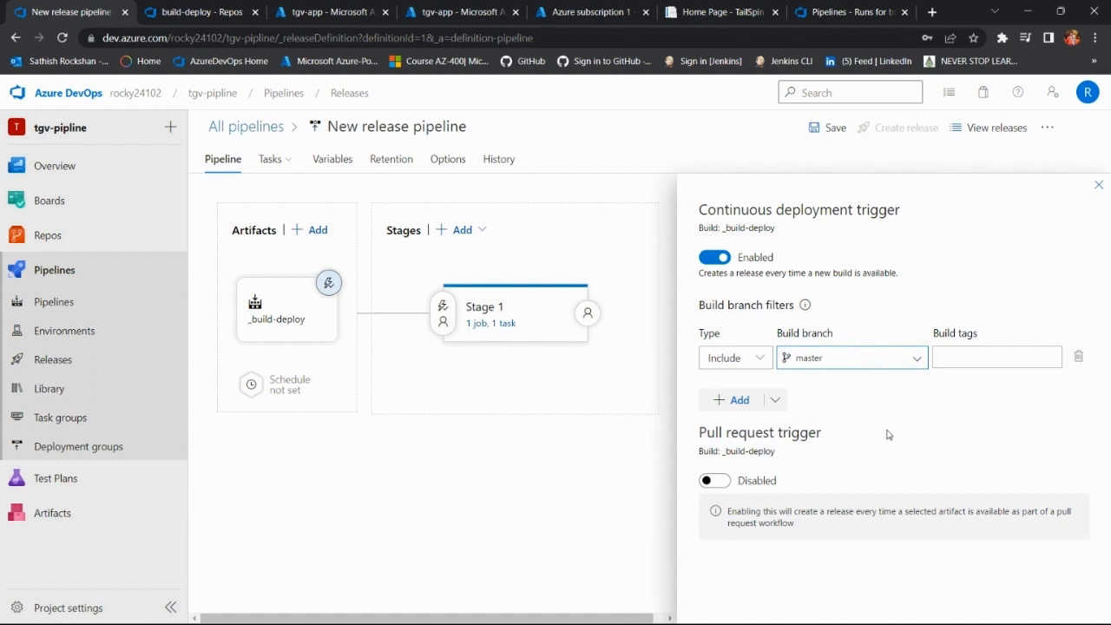
# Step: Review Stage 1's pre-deployment conditions, post-deployment conditions and stage properties
pyautogui.click(443, 310)
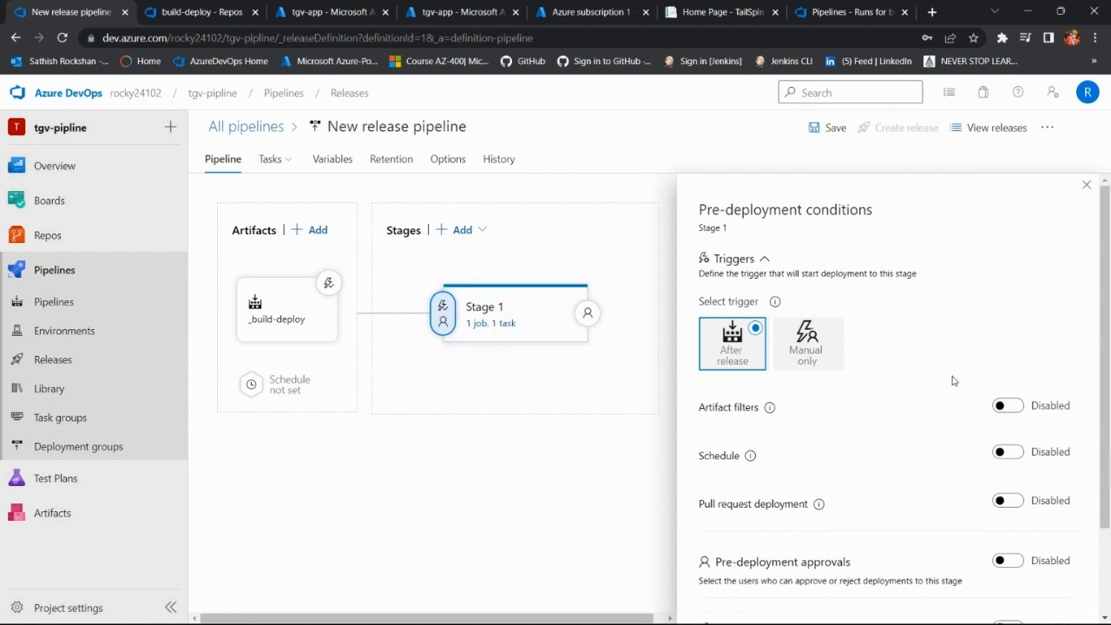
pyautogui.scroll(-2, 953, 380)
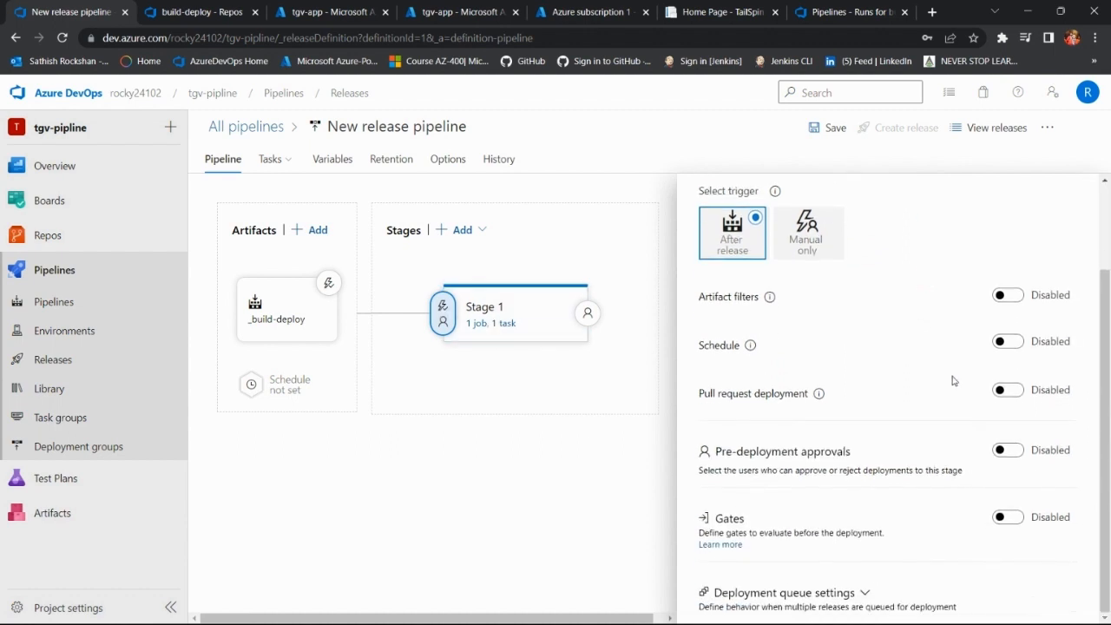
pyautogui.scroll(2, 953, 380)
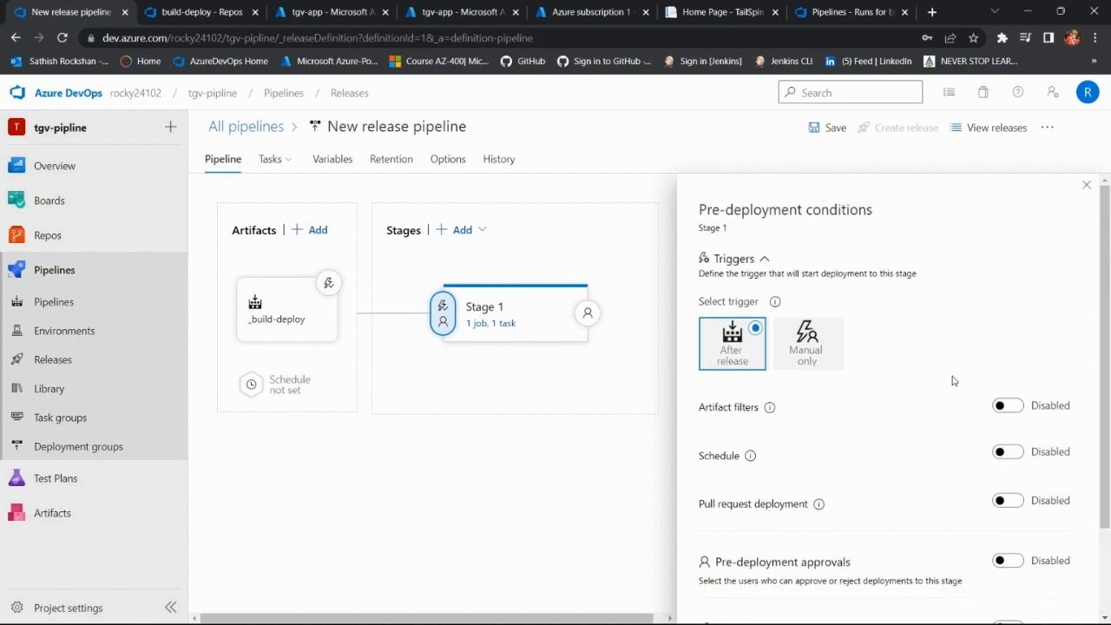
pyautogui.click(588, 314)
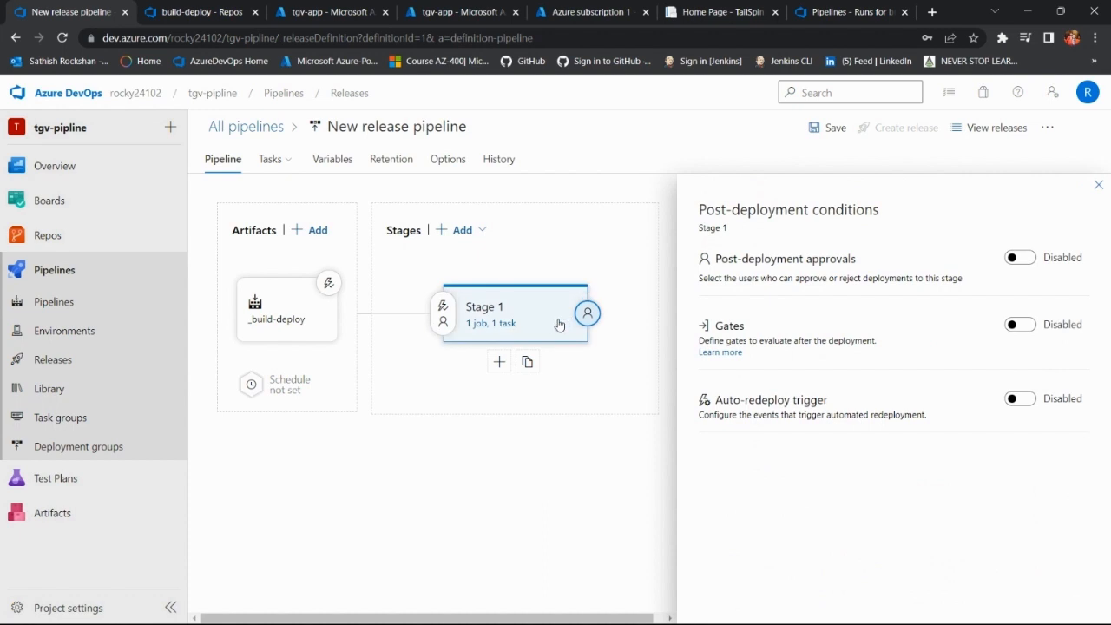
pyautogui.click(444, 319)
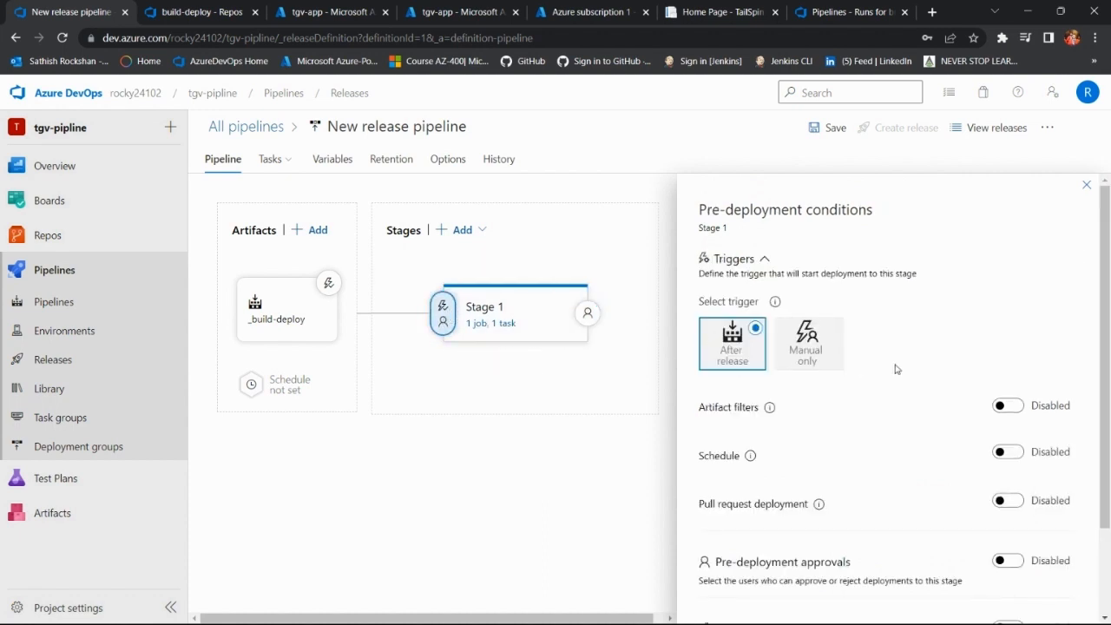
pyautogui.scroll(-2, 896, 369)
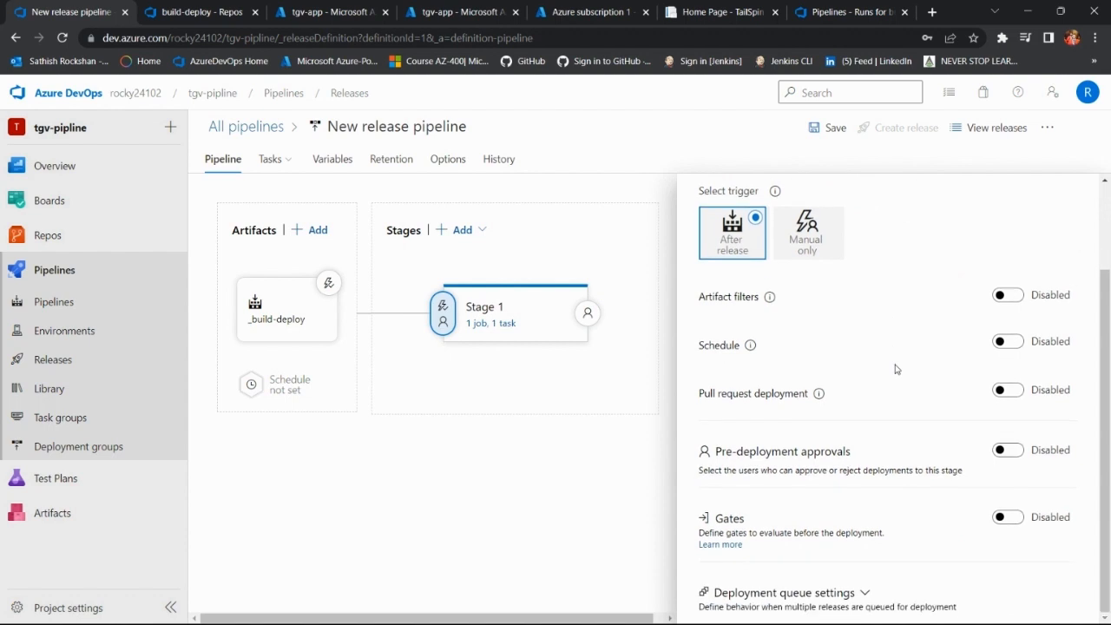
pyautogui.click(519, 314)
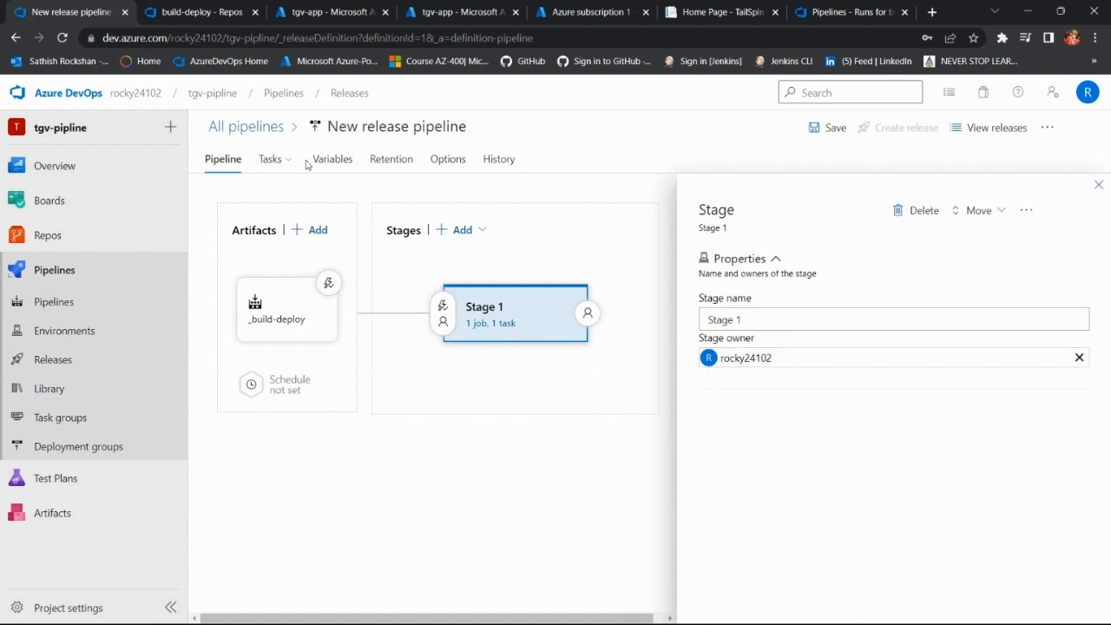
# Step: Examine the Run on agent job in Stage 1's tasks, covering agent pool, execution plan, artifact download and additional options
pyautogui.click(270, 164)
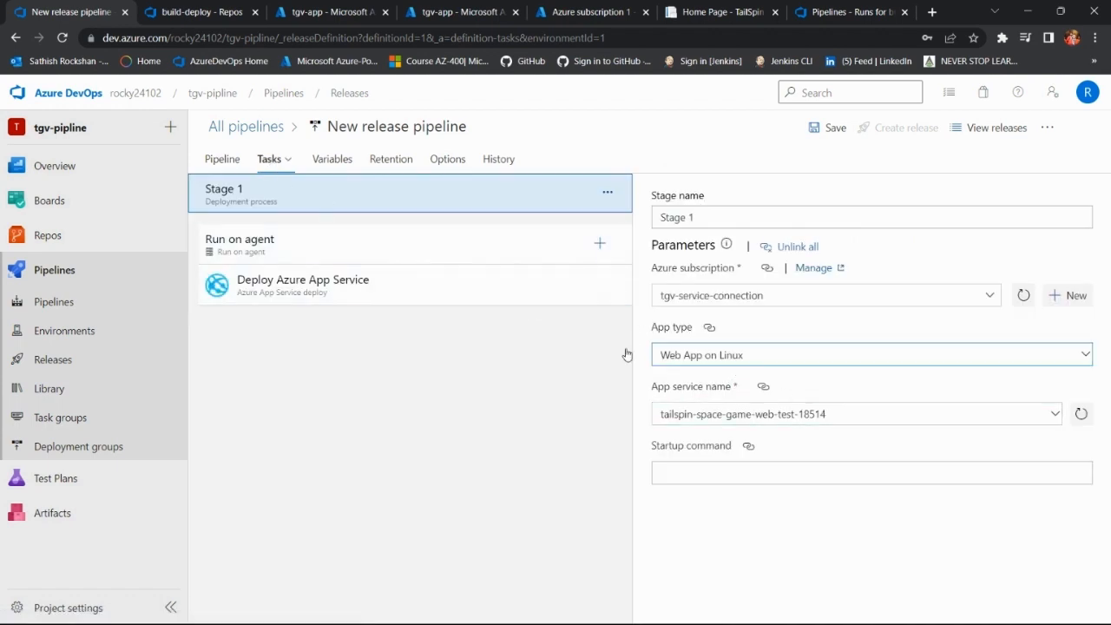
pyautogui.click(373, 247)
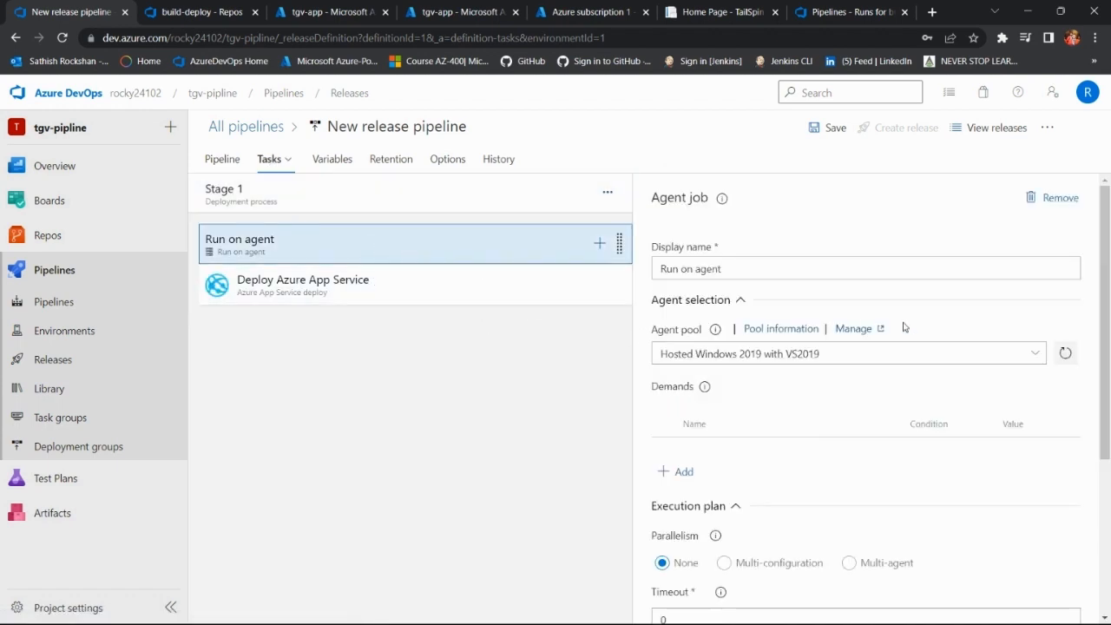
pyautogui.scroll(-2, 882, 334)
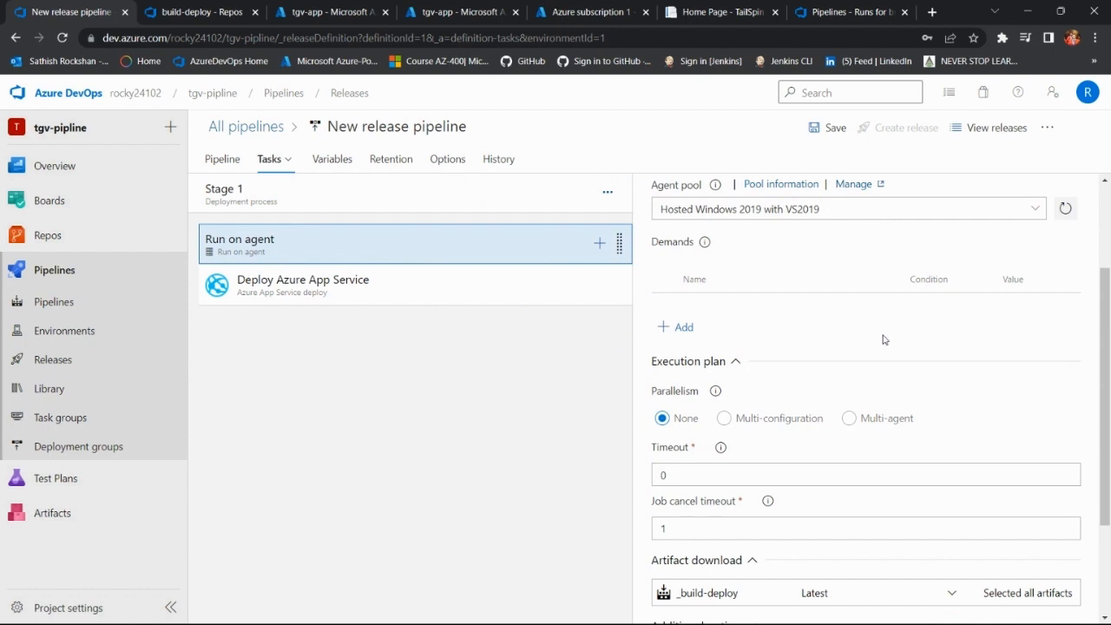
pyautogui.scroll(-2, 884, 339)
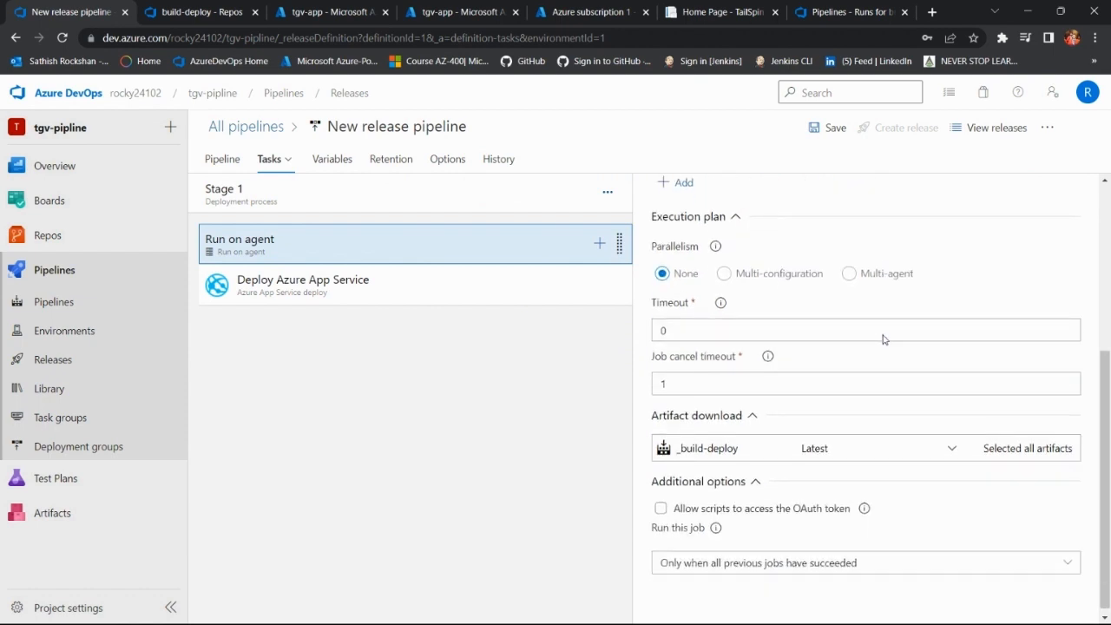
pyautogui.scroll(-1, 884, 339)
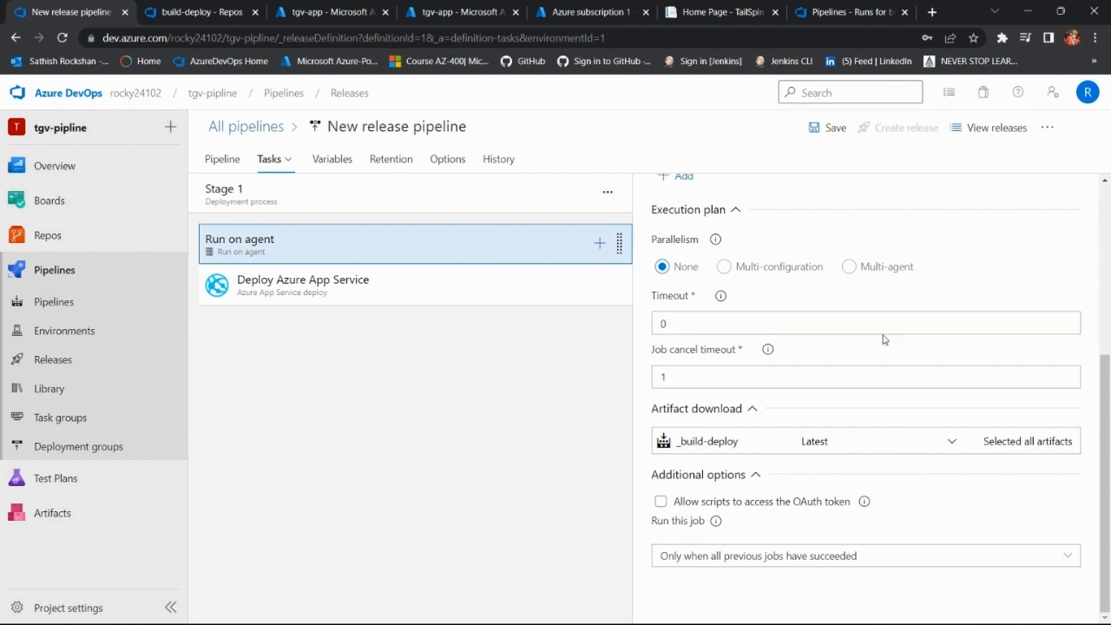
pyautogui.scroll(4, 884, 336)
pyautogui.scroll(1, 883, 340)
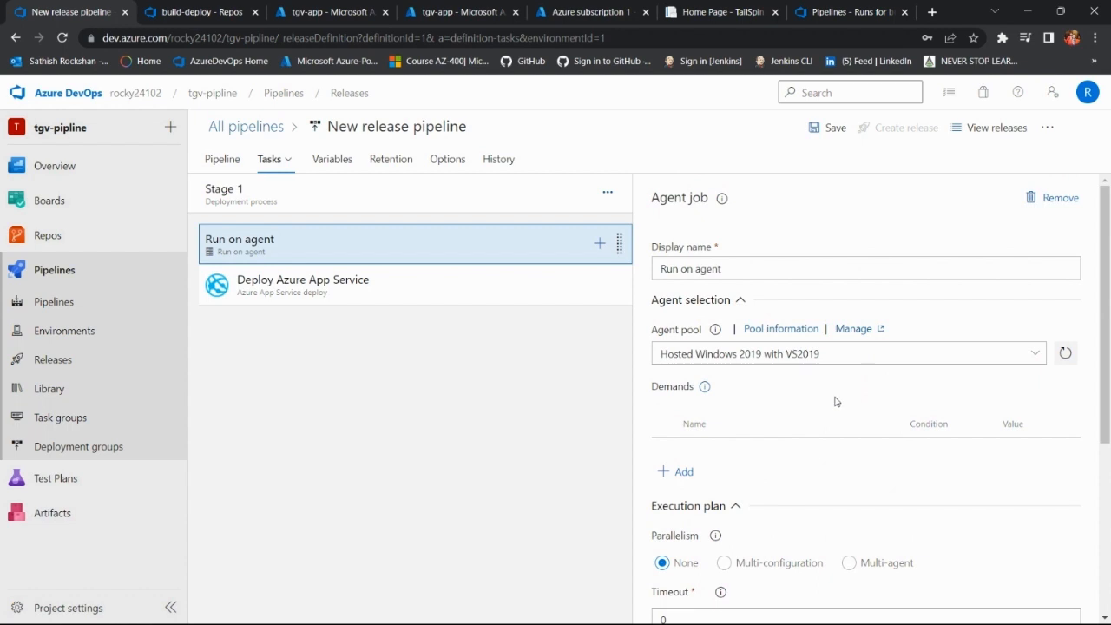
pyautogui.scroll(-4, 836, 401)
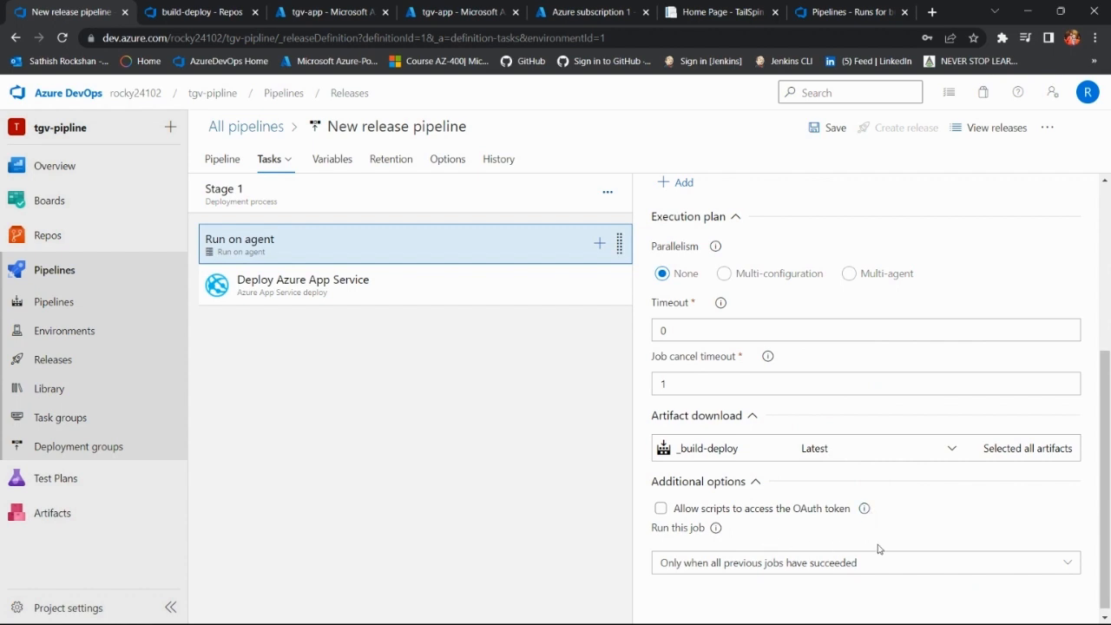
pyautogui.scroll(4, 878, 549)
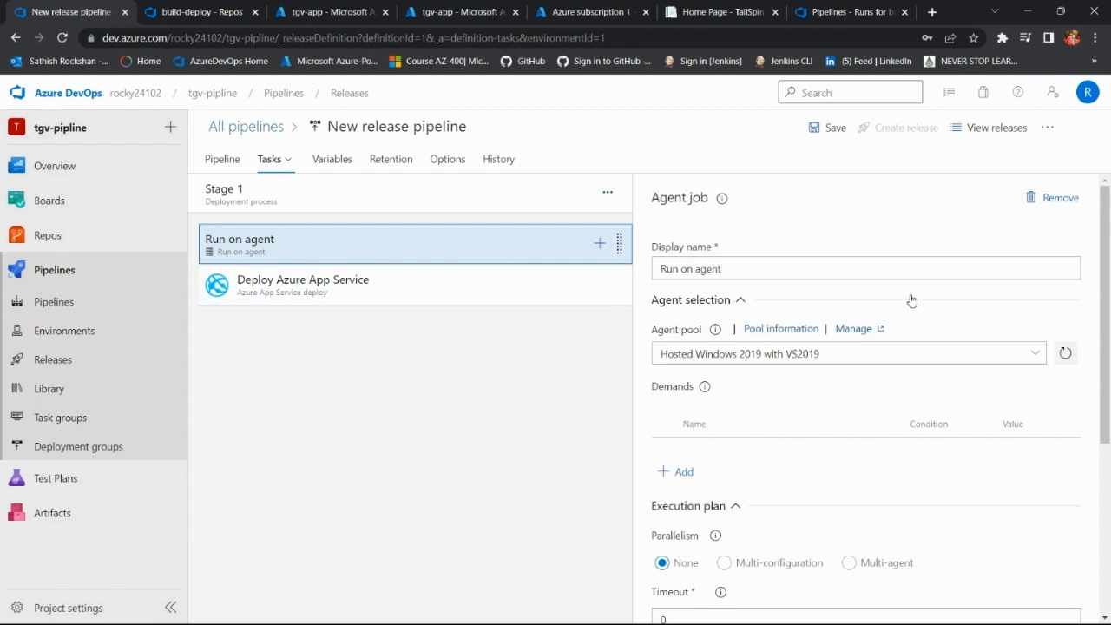
# Step: Check the release pipeline's variables and look through Stage 1's pre-deployment triggers, approvals and gates
pyautogui.click(323, 159)
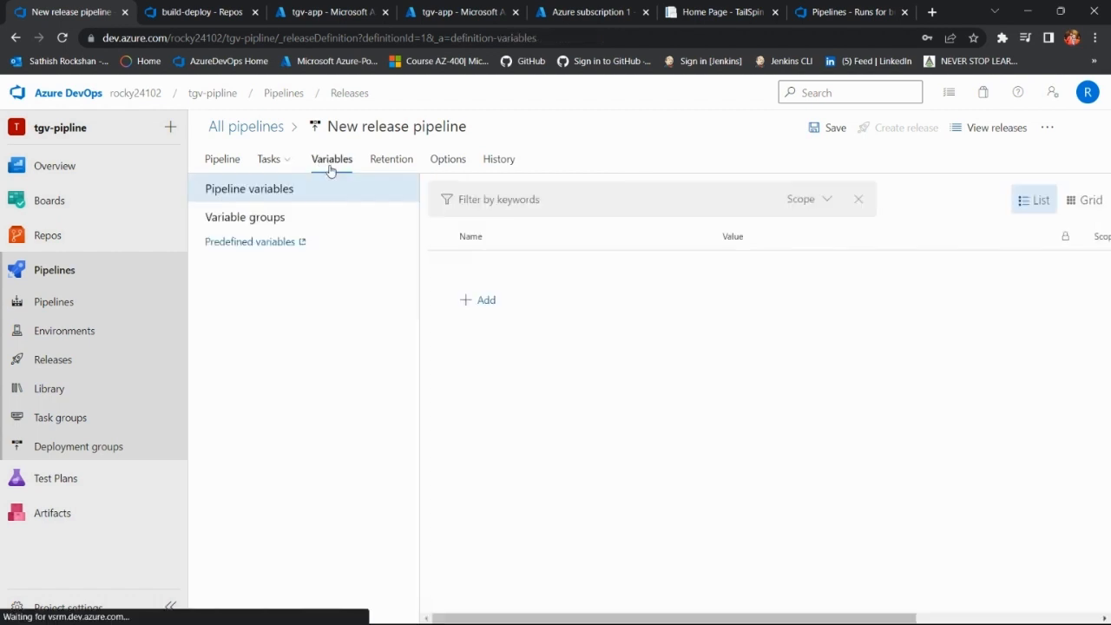
pyautogui.click(217, 158)
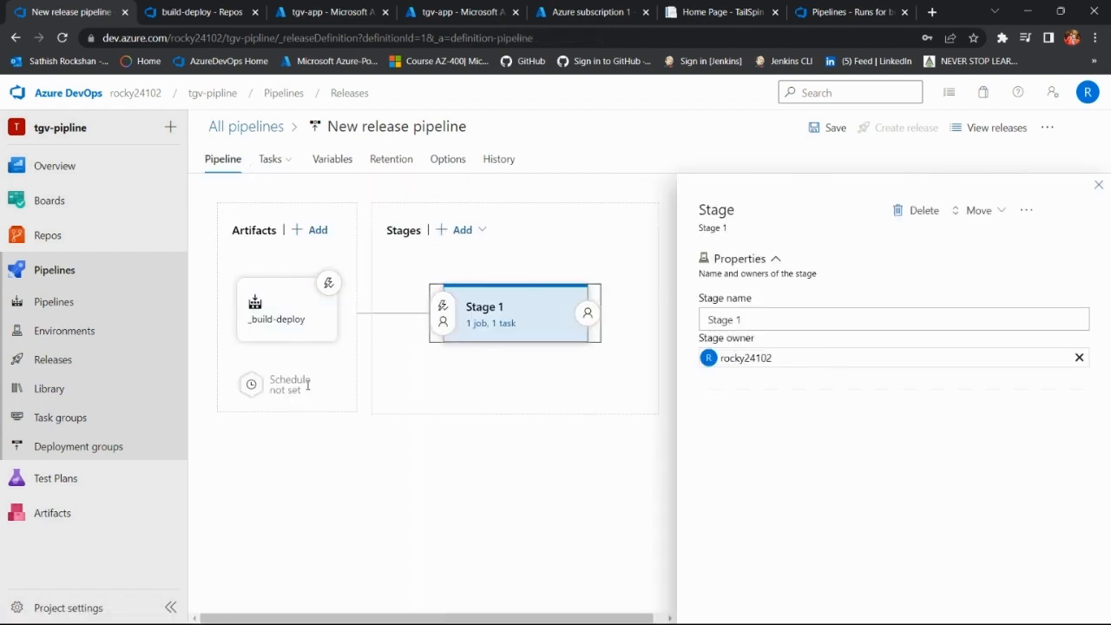
pyautogui.click(443, 309)
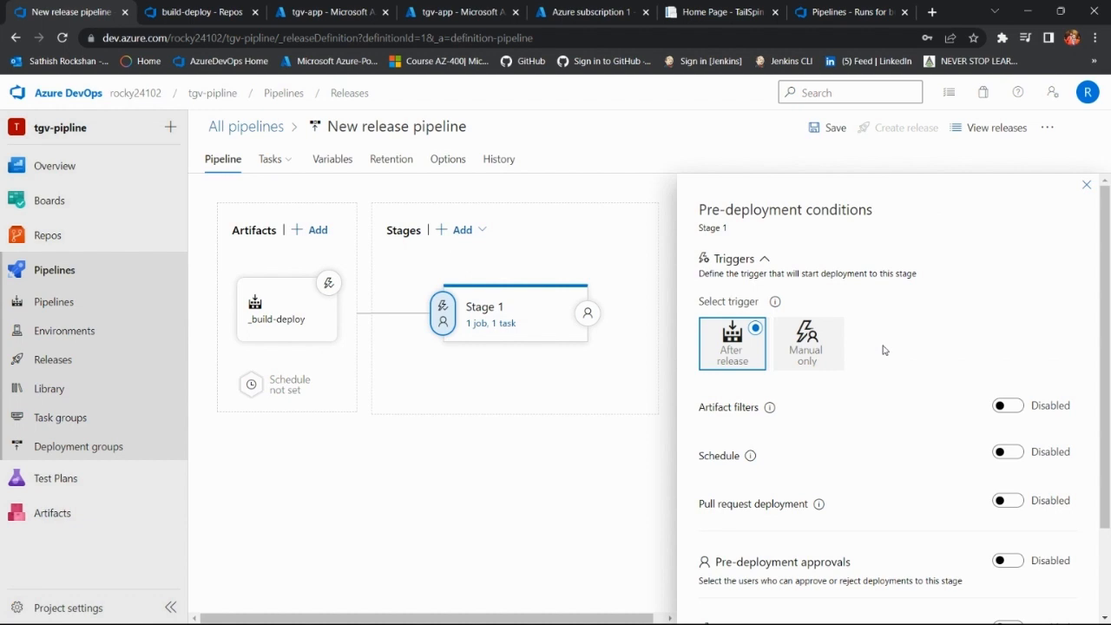
pyautogui.scroll(-3, 883, 350)
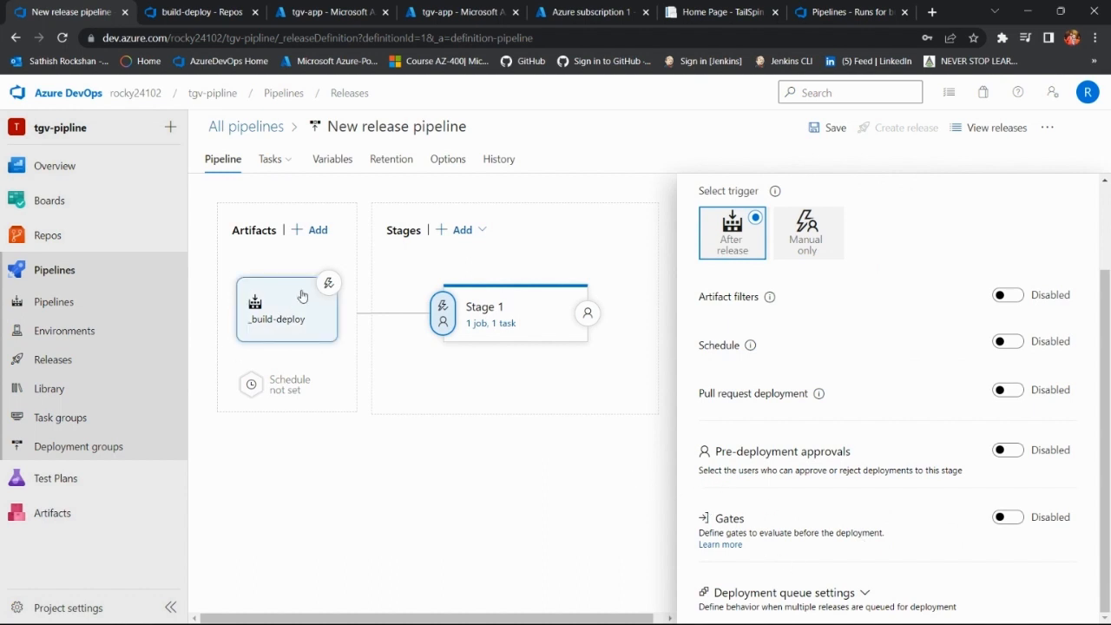
# Step: Try the pull request trigger on the _build-deploy artifact with target branch master, and switch that trigger off again
pyautogui.click(328, 284)
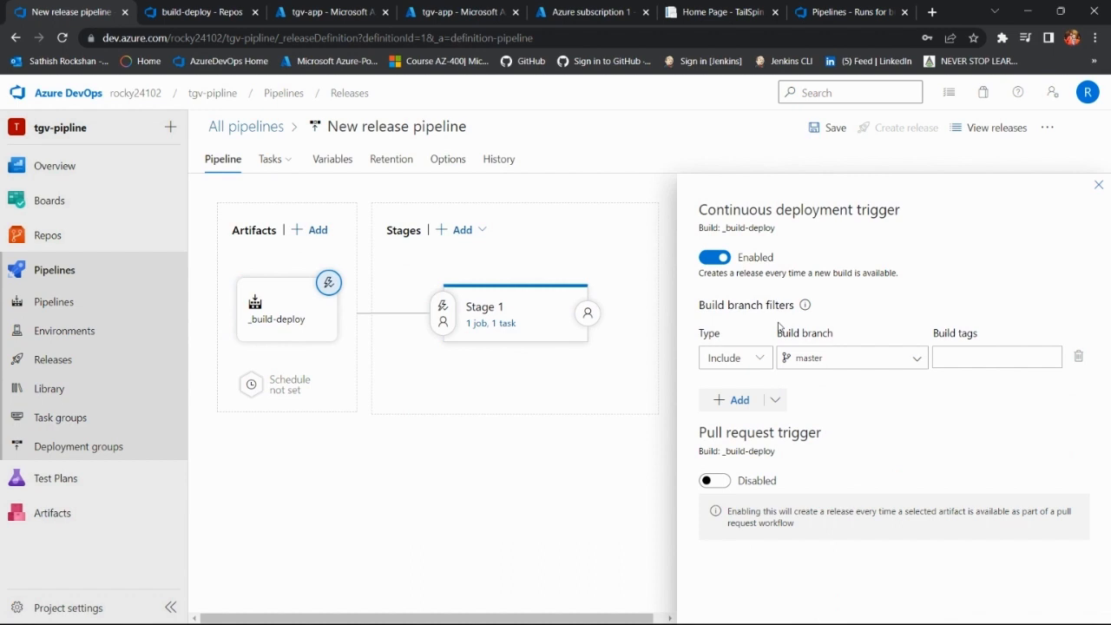
pyautogui.click(720, 481)
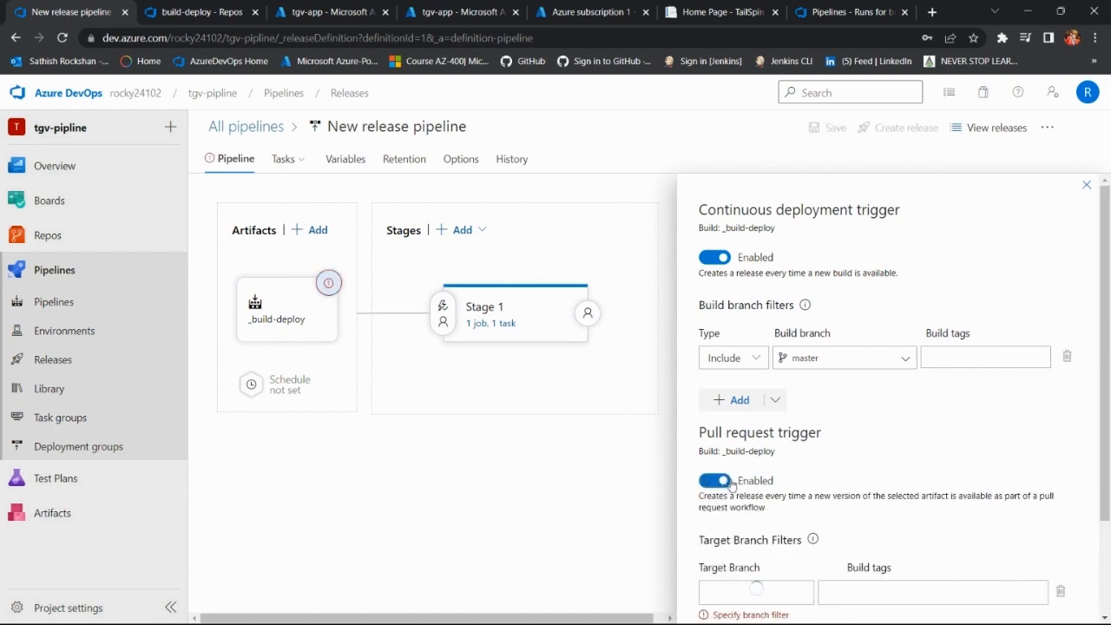
pyautogui.scroll(-3, 792, 451)
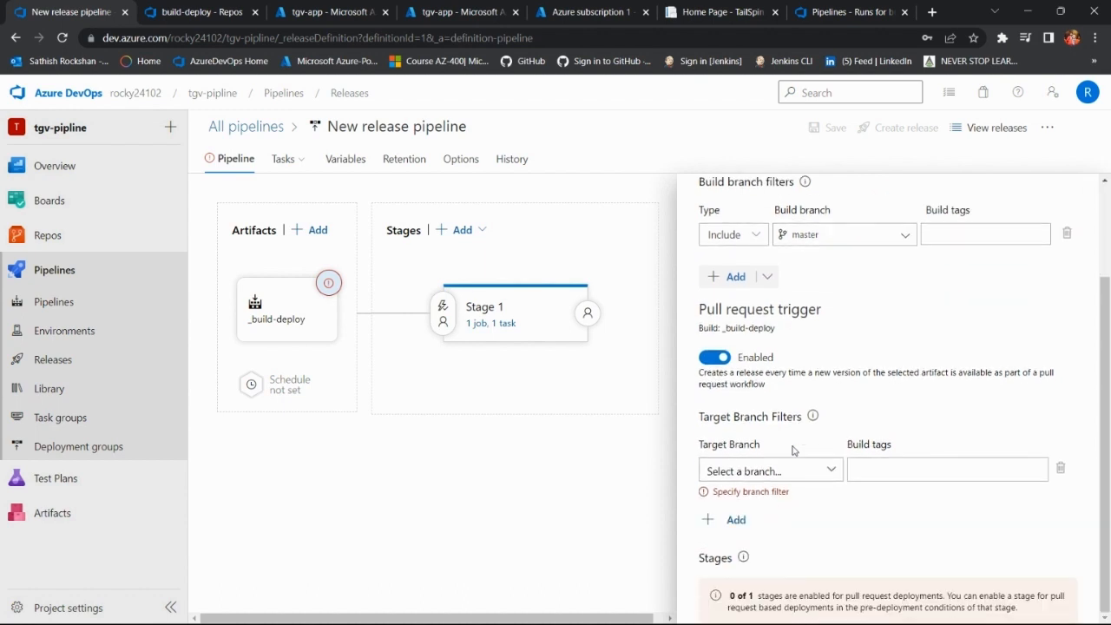
pyautogui.click(829, 472)
pyautogui.click(774, 569)
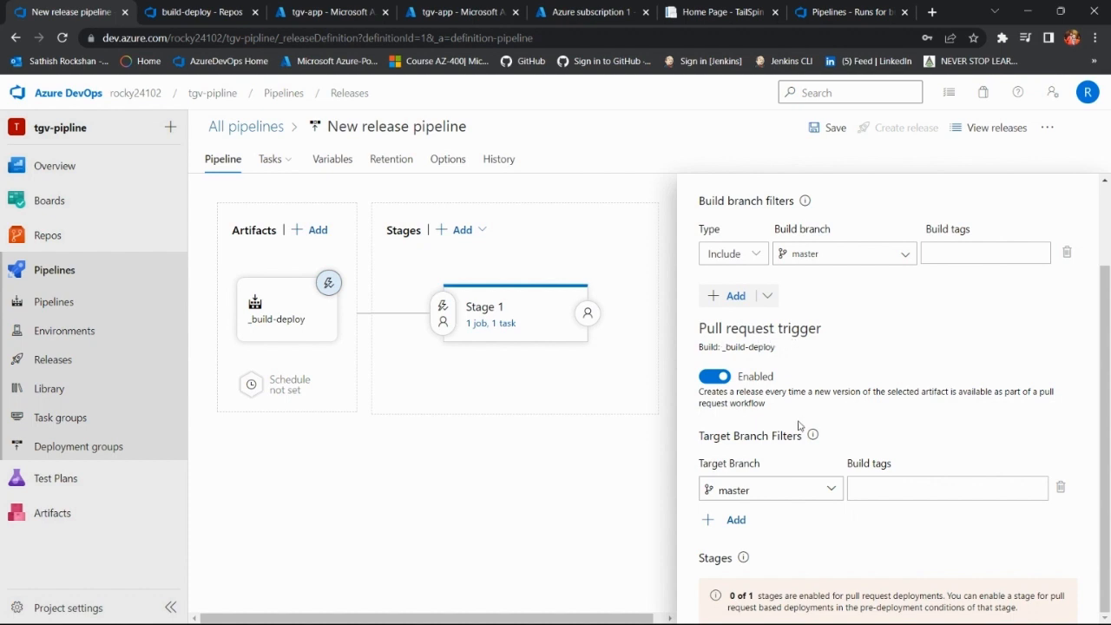
pyautogui.scroll(3, 834, 532)
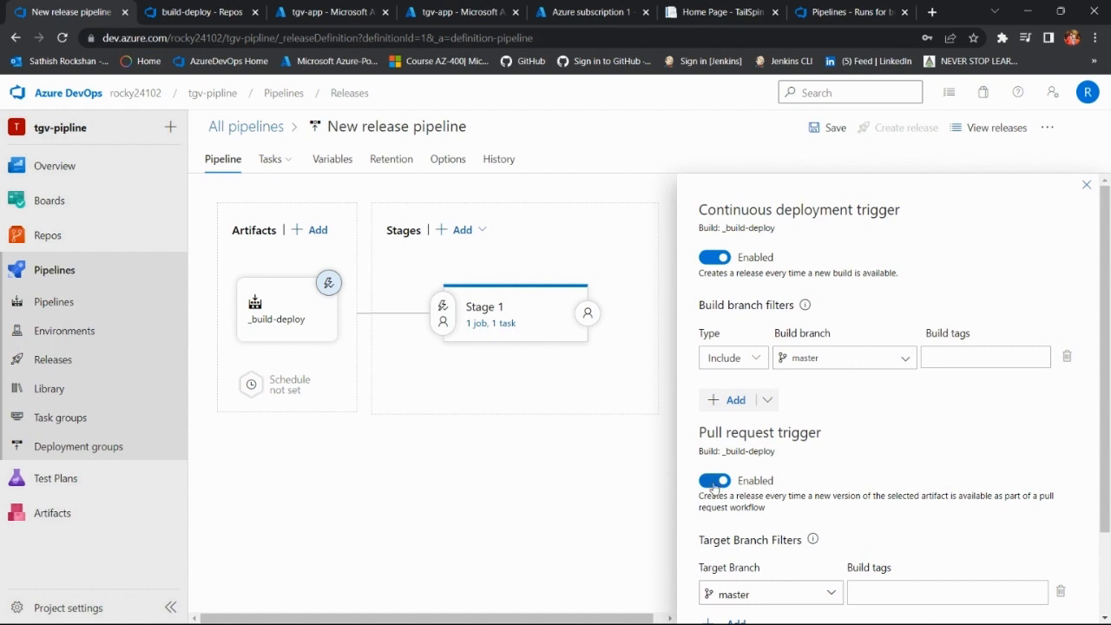
pyautogui.click(714, 481)
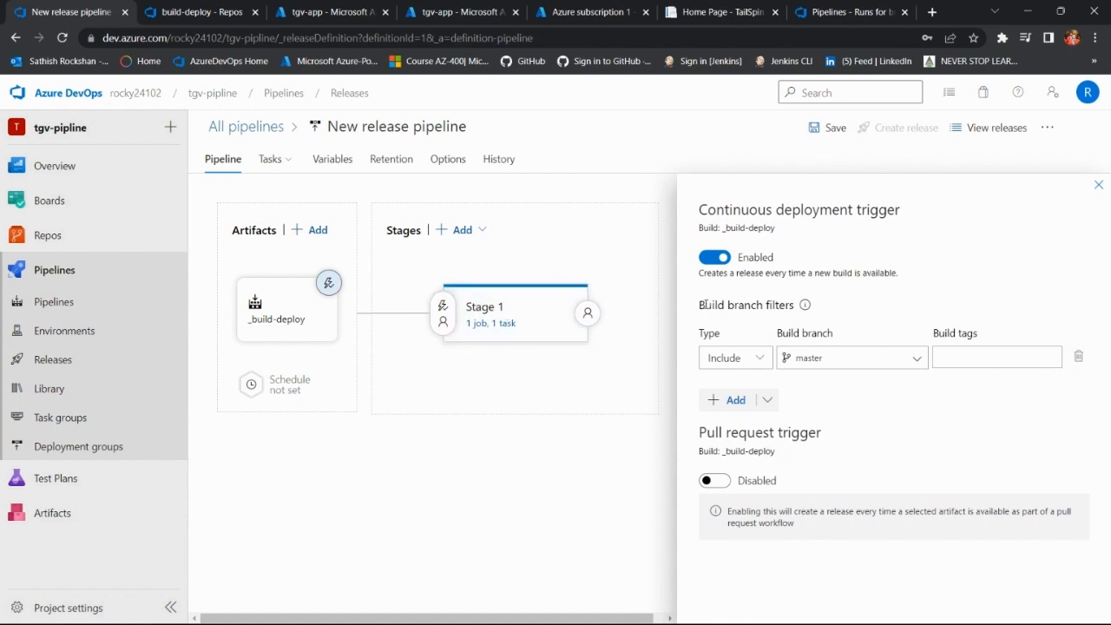
# Step: Review the Deploy Azure App Service task's settings in Stage 1 and save the release pipeline
pyautogui.moveTo(276, 164)
pyautogui.click(313, 190)
pyautogui.click(439, 282)
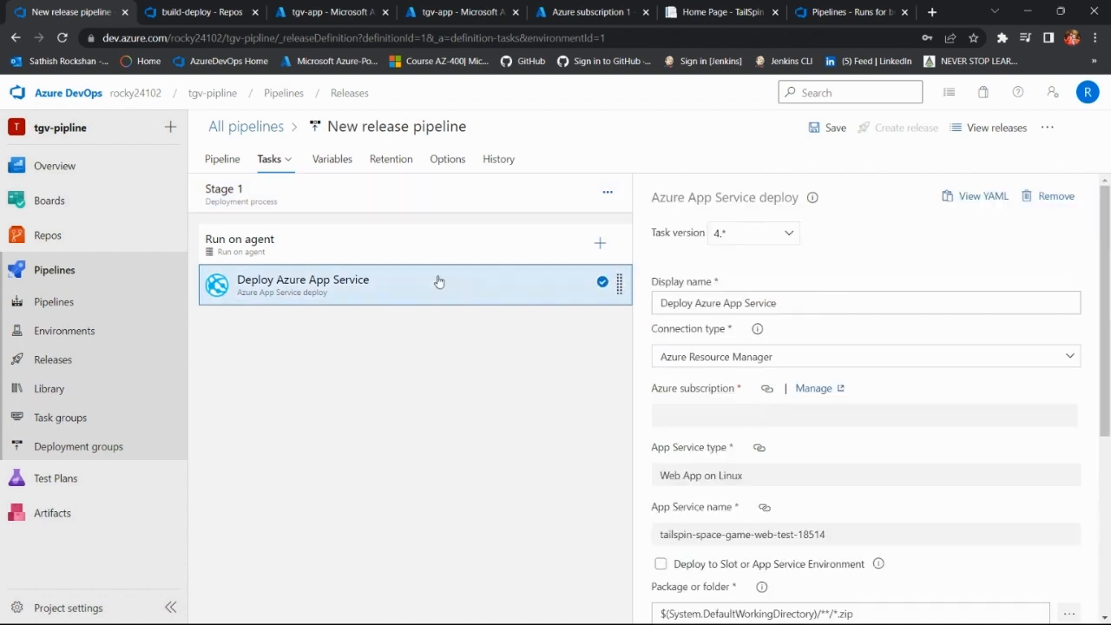
pyautogui.scroll(-1, 831, 347)
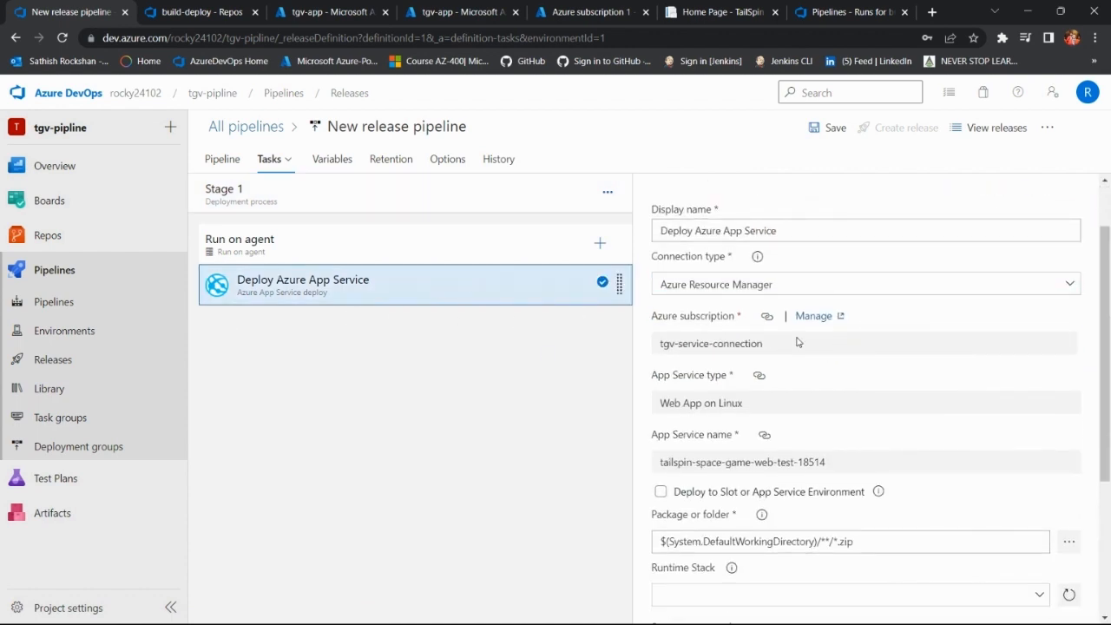
pyautogui.scroll(-3, 798, 343)
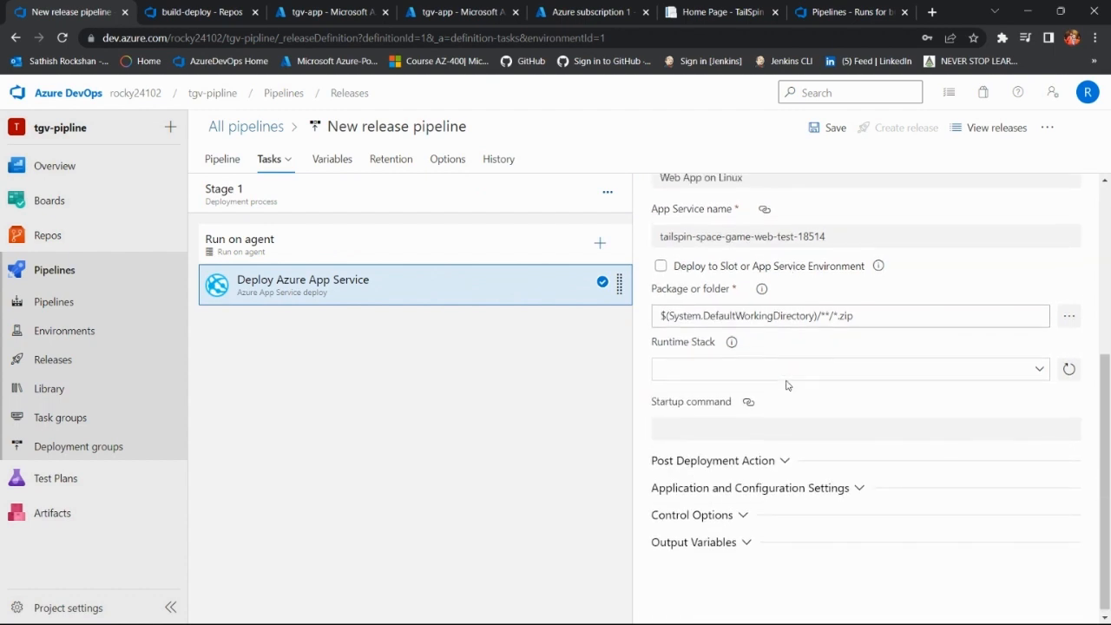
pyautogui.scroll(3, 787, 384)
pyautogui.scroll(2, 786, 384)
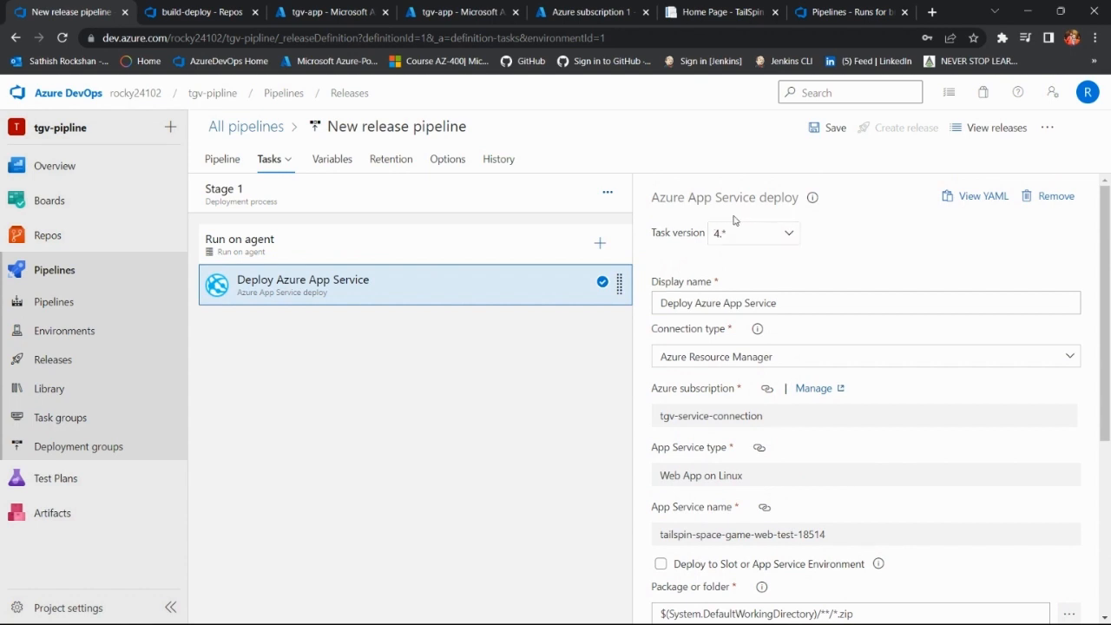
pyautogui.click(826, 130)
pyautogui.click(618, 407)
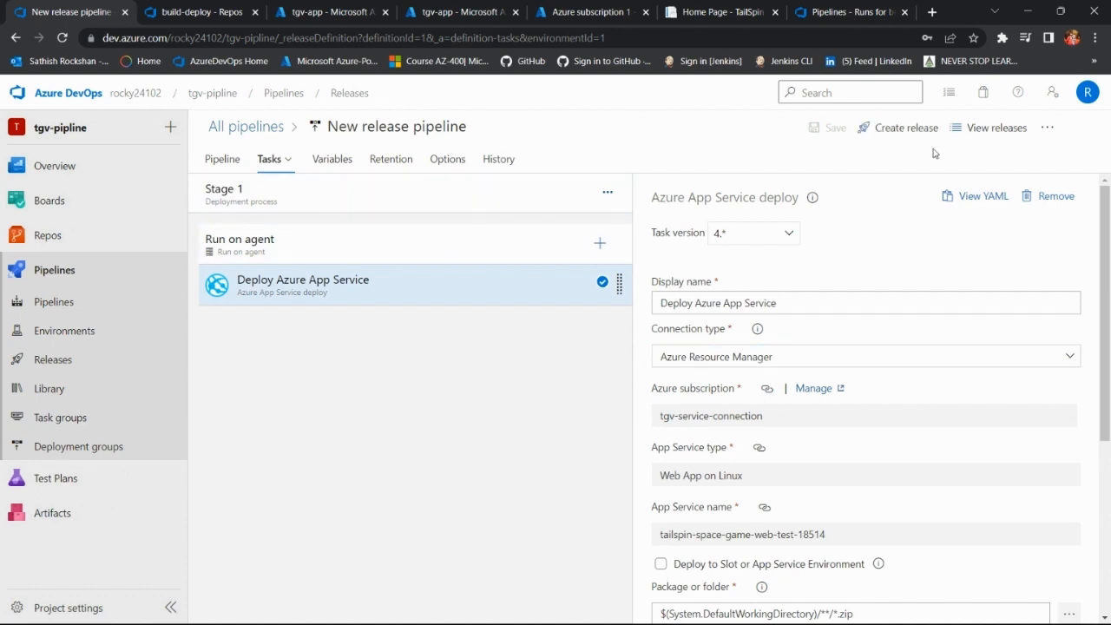
# Step: Create a release from _build-deploy version 20230429.2 with Stage 1 left on its automated trigger, and open its progress view
pyautogui.click(910, 129)
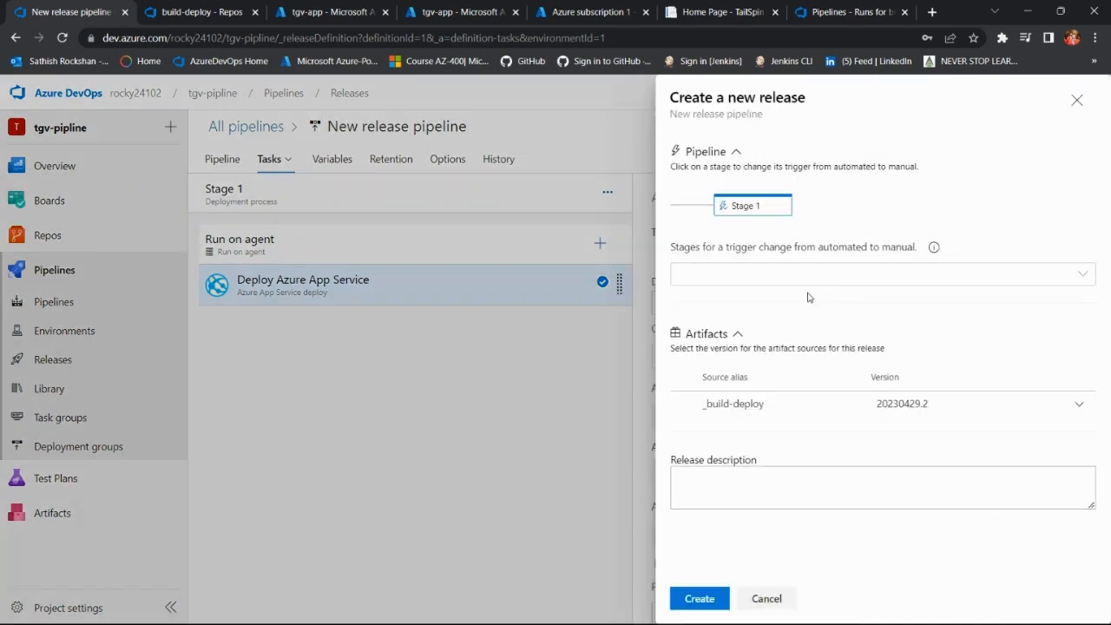
pyautogui.click(703, 598)
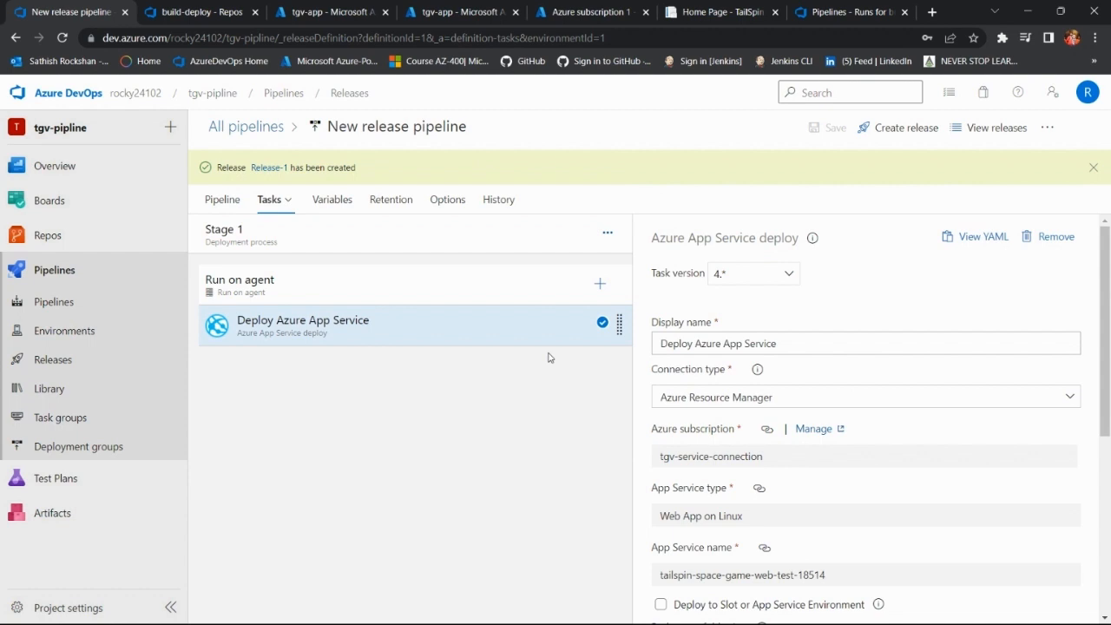
pyautogui.click(269, 168)
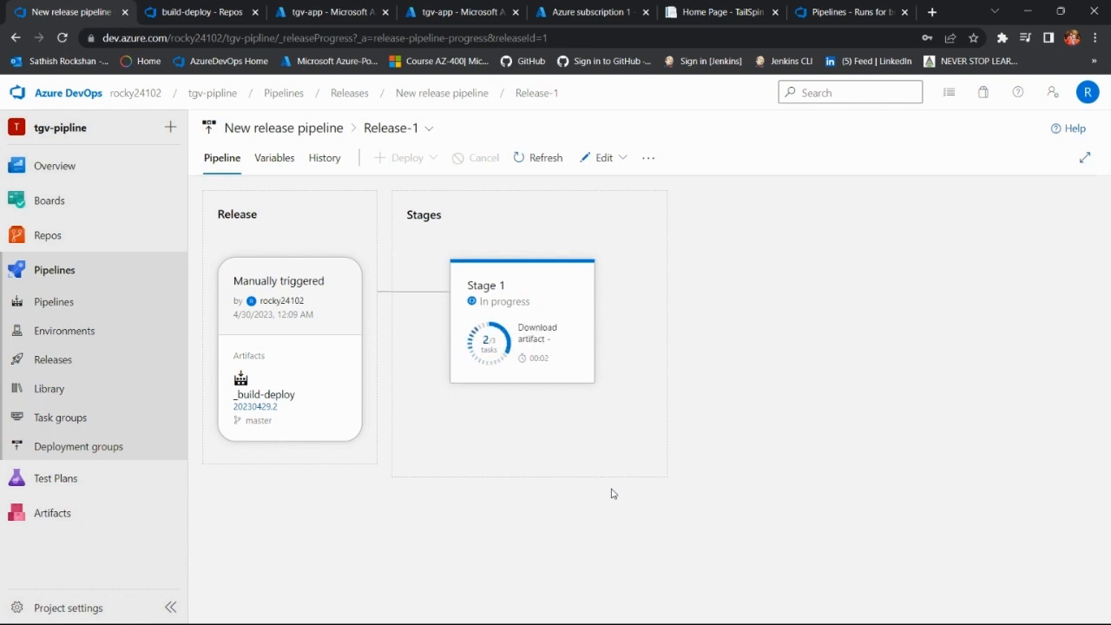
# Step: Examine Stage 1's deployment summary, commits and work items in the Release-1 progress view
pyautogui.moveTo(550, 342)
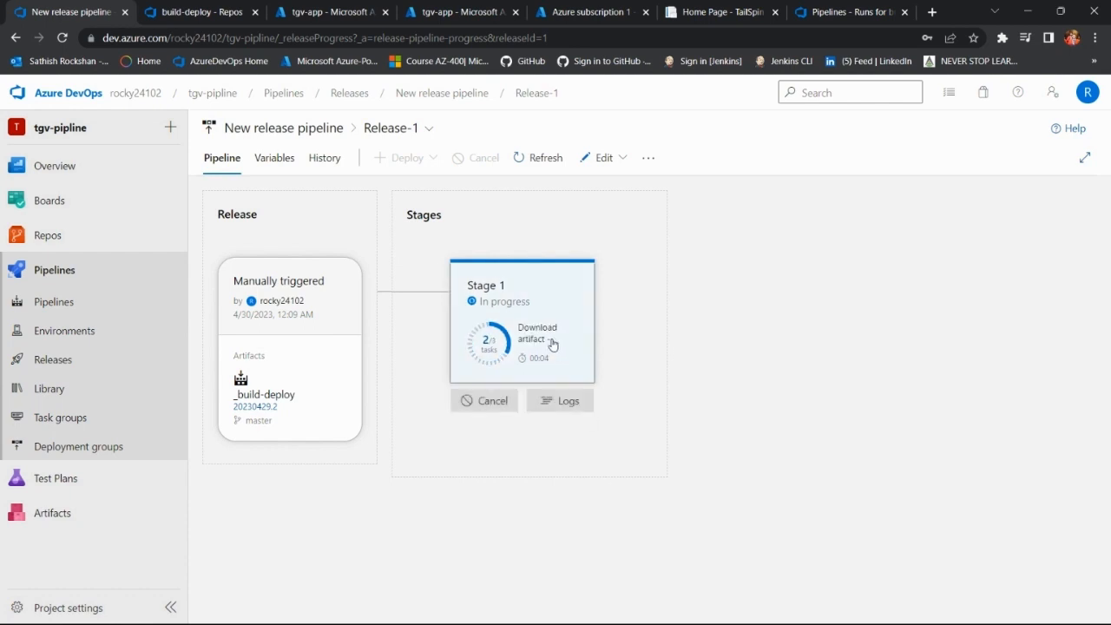
pyautogui.click(547, 342)
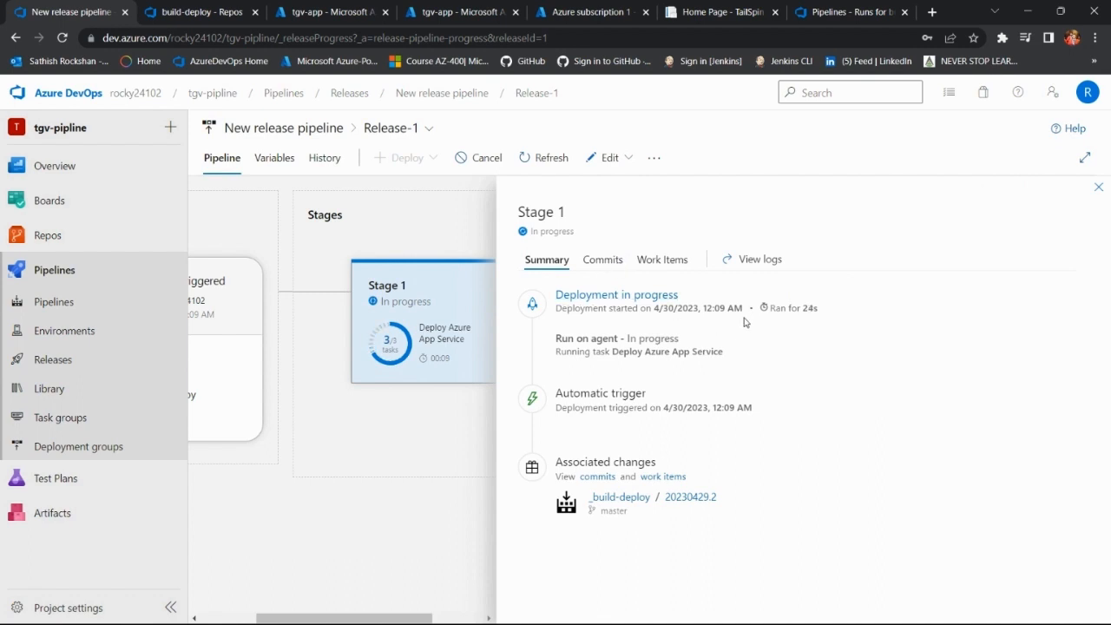
pyautogui.click(613, 260)
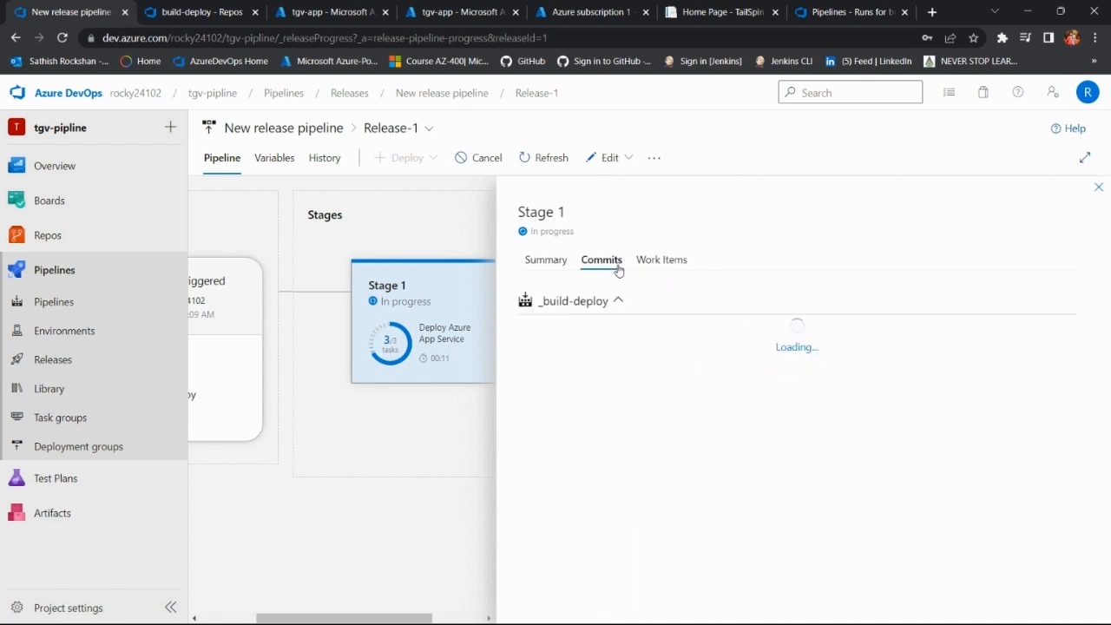
pyautogui.click(659, 266)
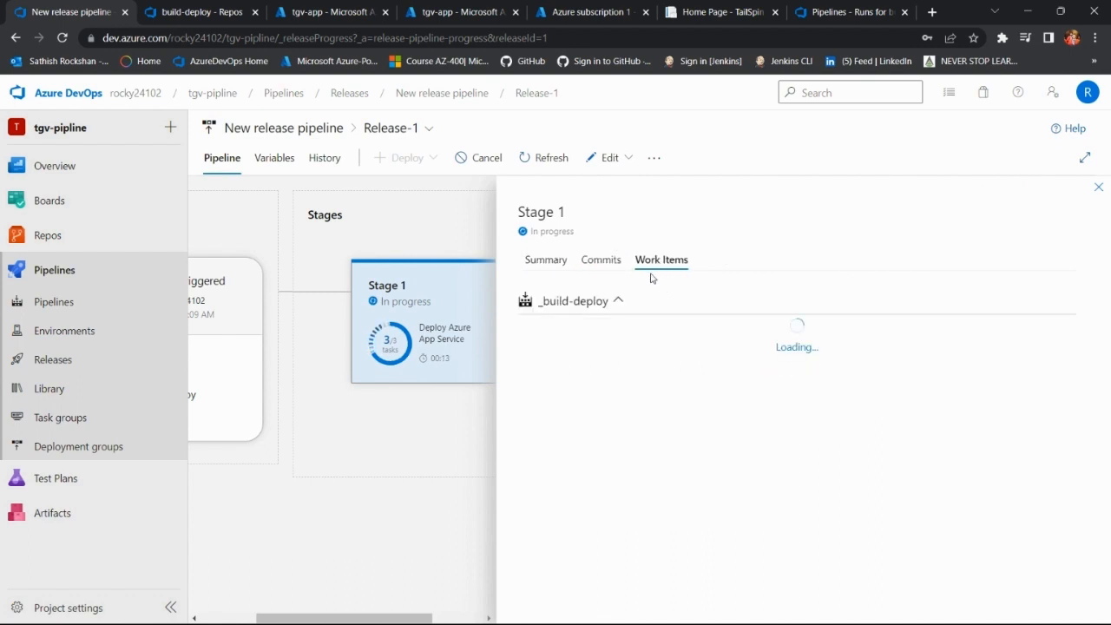
pyautogui.click(550, 264)
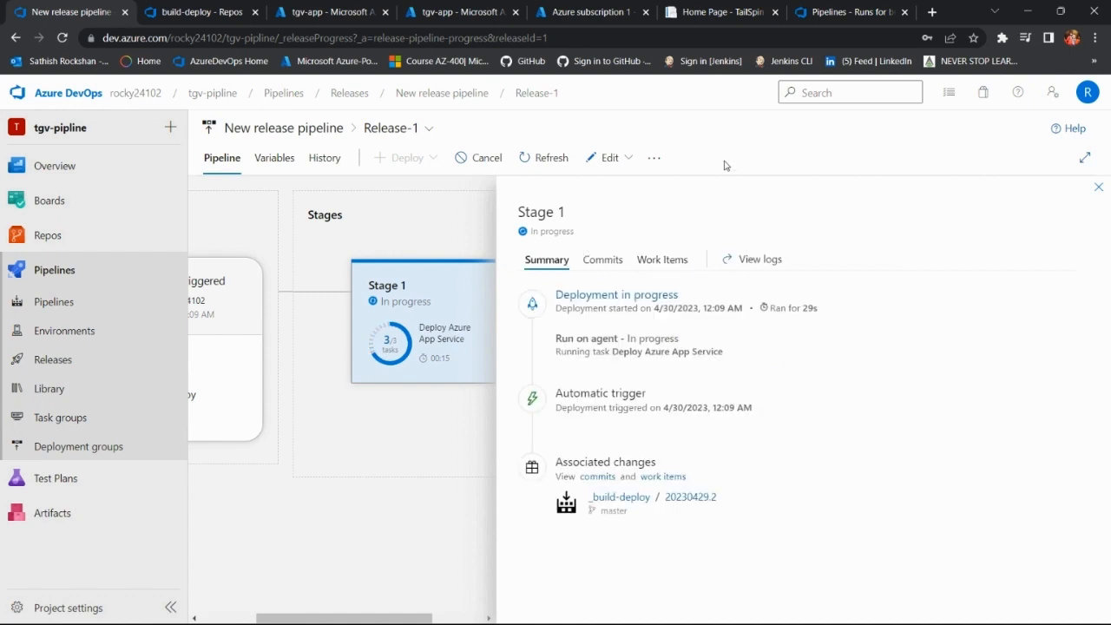
pyautogui.click(1098, 188)
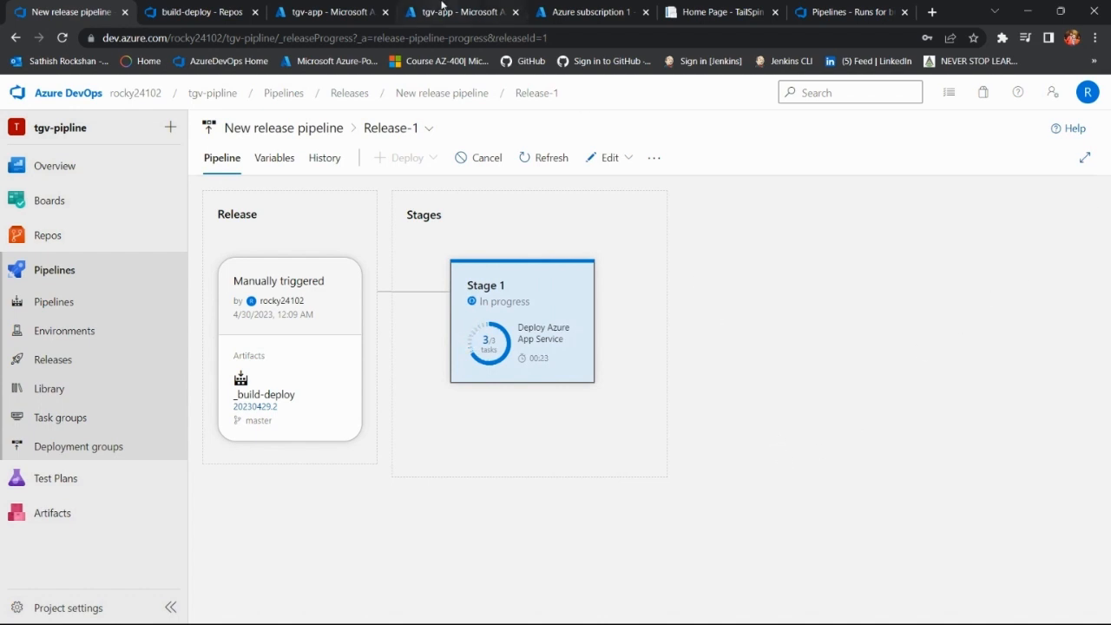
# Step: Look through the open TailSpin site, build-deploy repository, tgv-app and Azure subscription 1 pages, and open a blank browser tab
pyautogui.moveTo(514, 386)
pyautogui.click(692, 7)
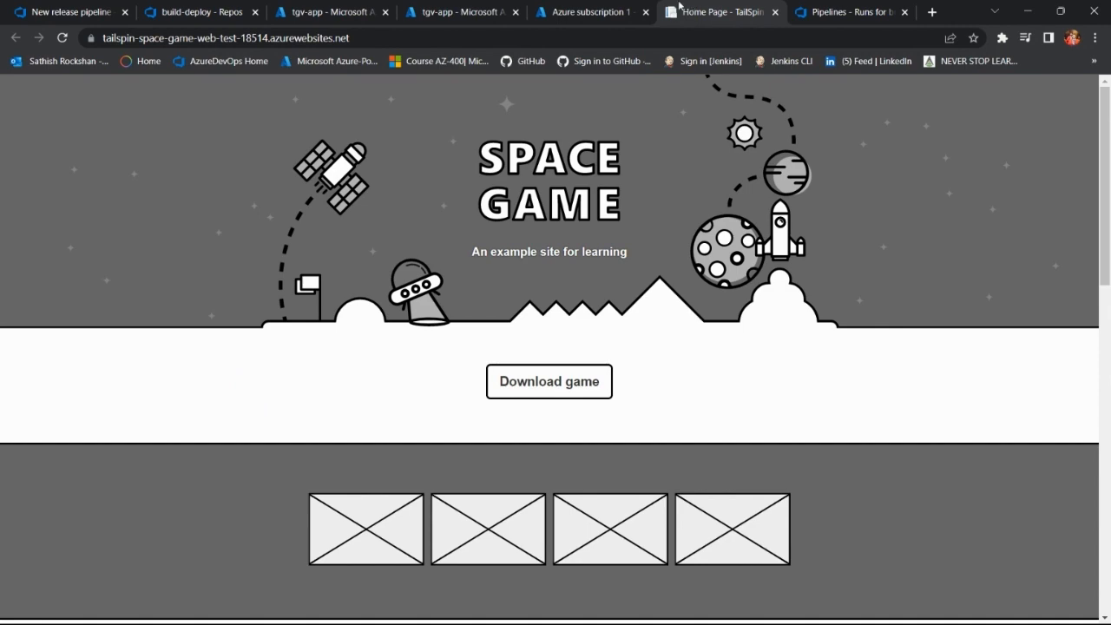
pyautogui.click(211, 12)
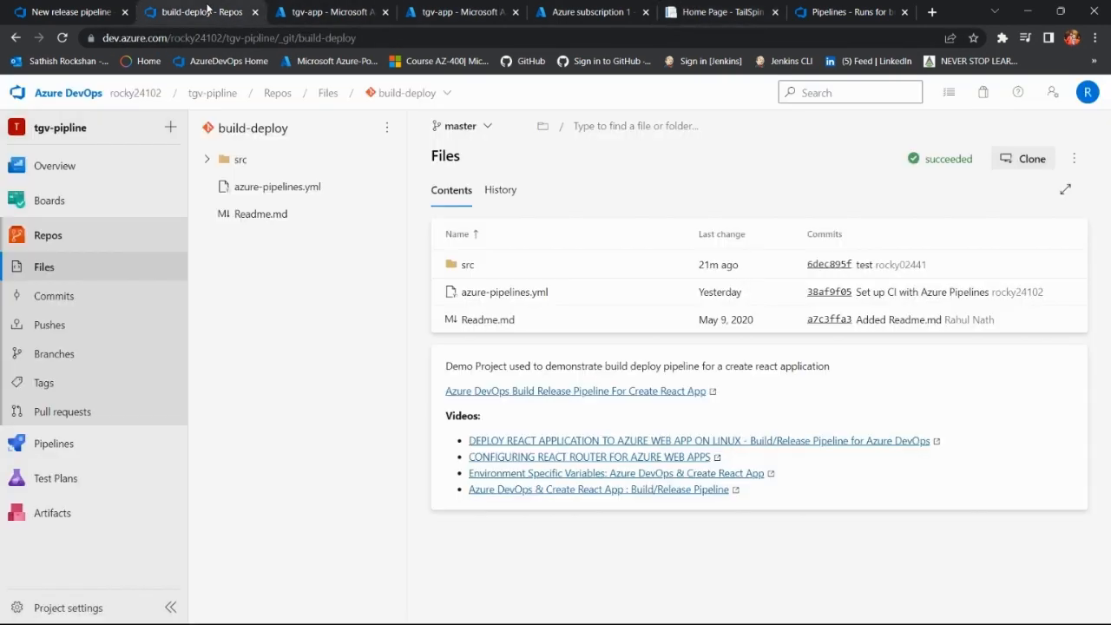
pyautogui.click(324, 12)
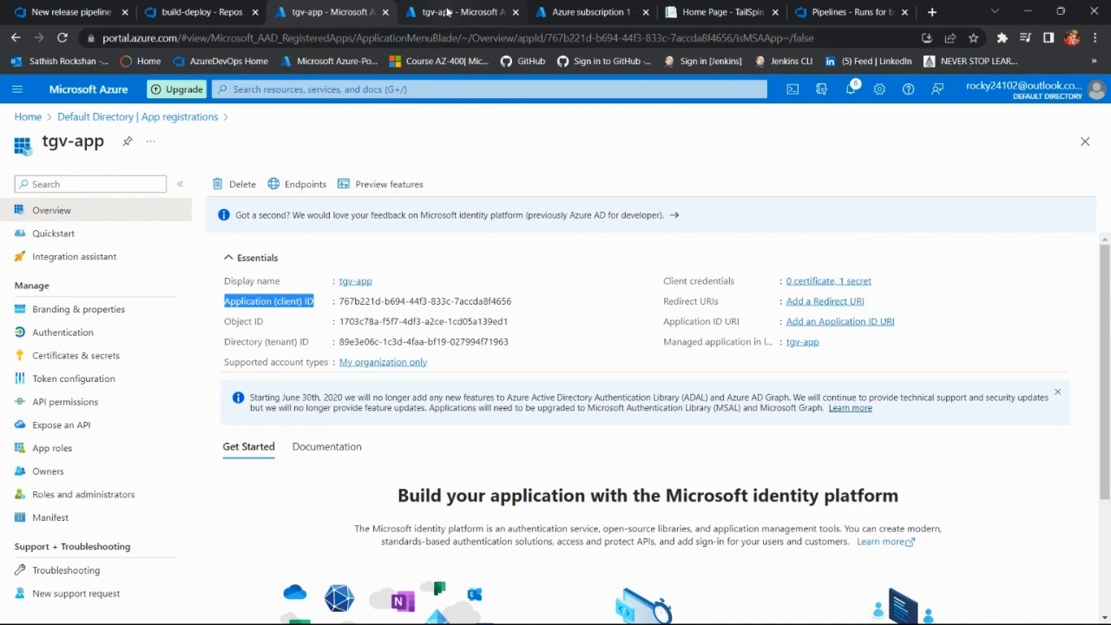
pyautogui.click(566, 8)
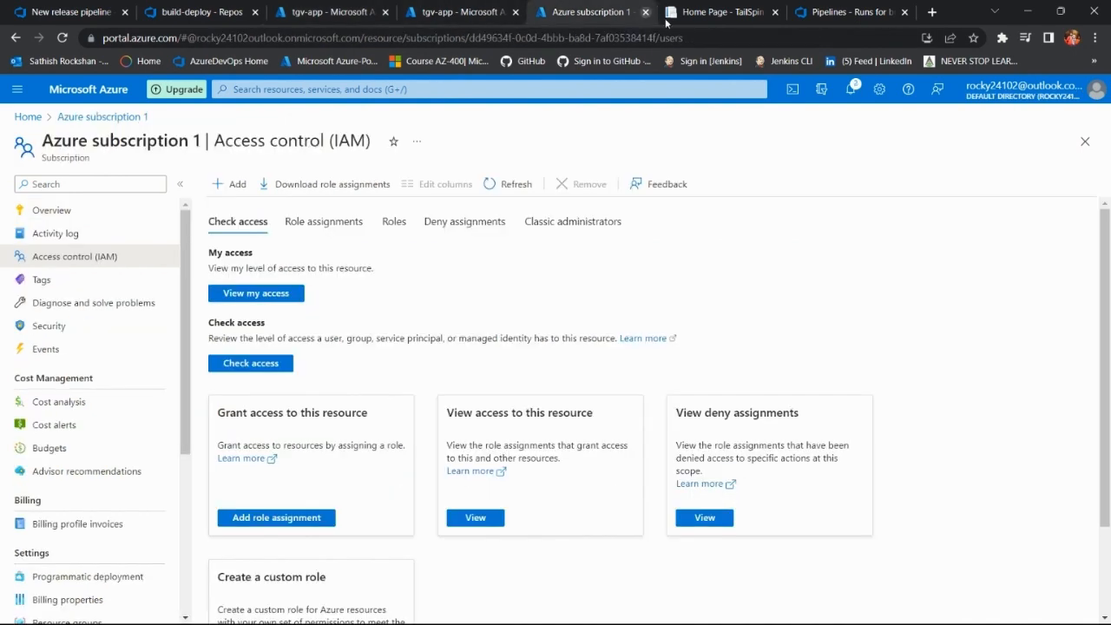
pyautogui.click(931, 12)
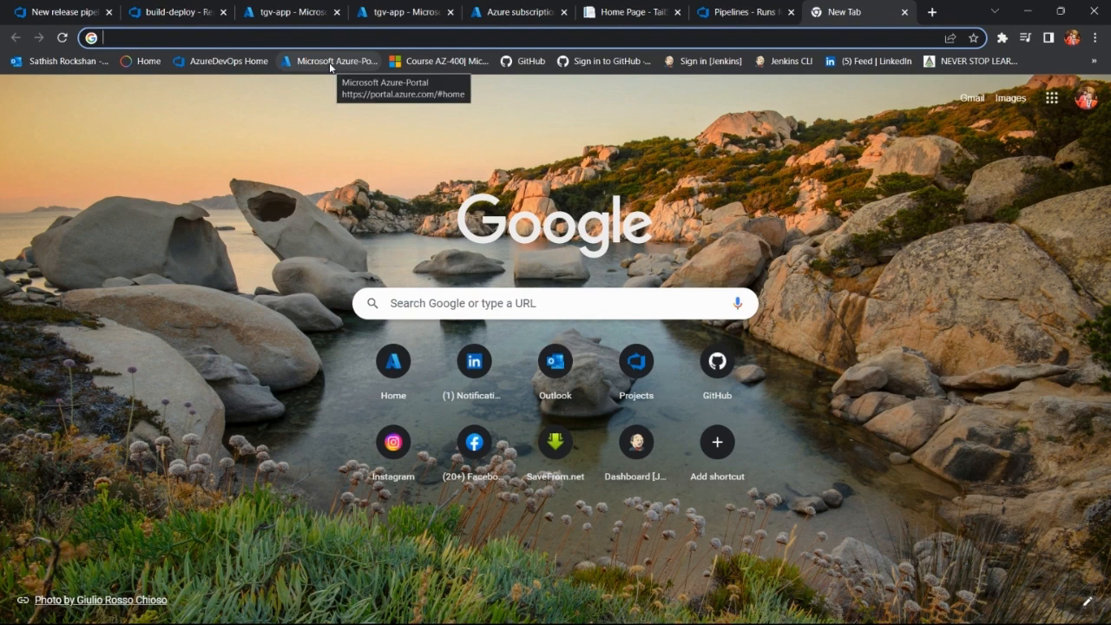
pyautogui.click(627, 12)
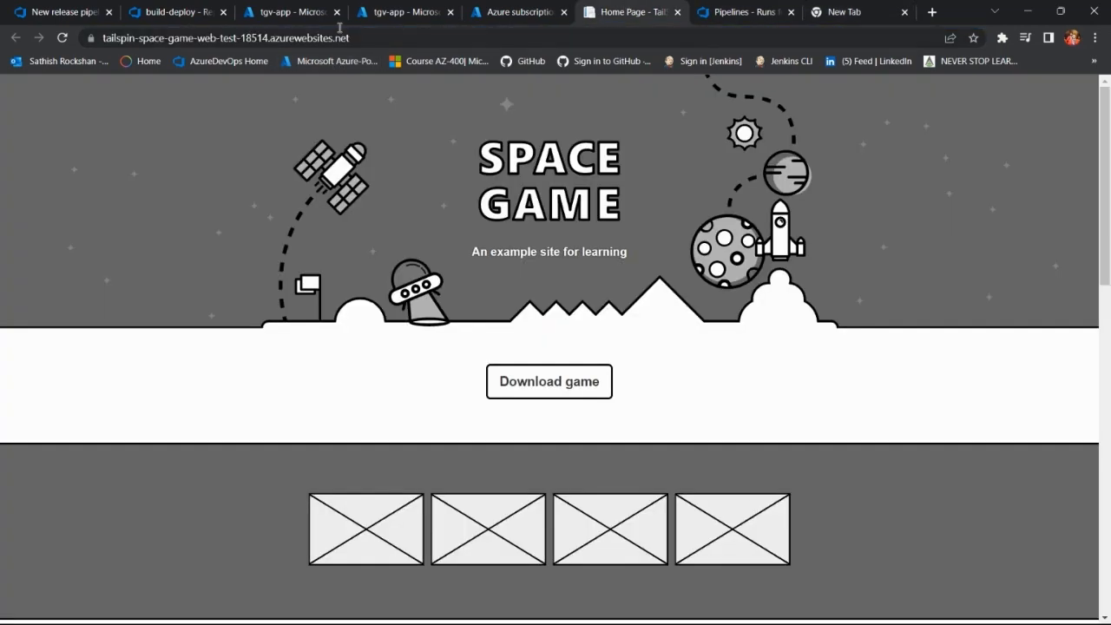
# Step: Close the build-deploy repository page and return to the release progress view
pyautogui.click(170, 10)
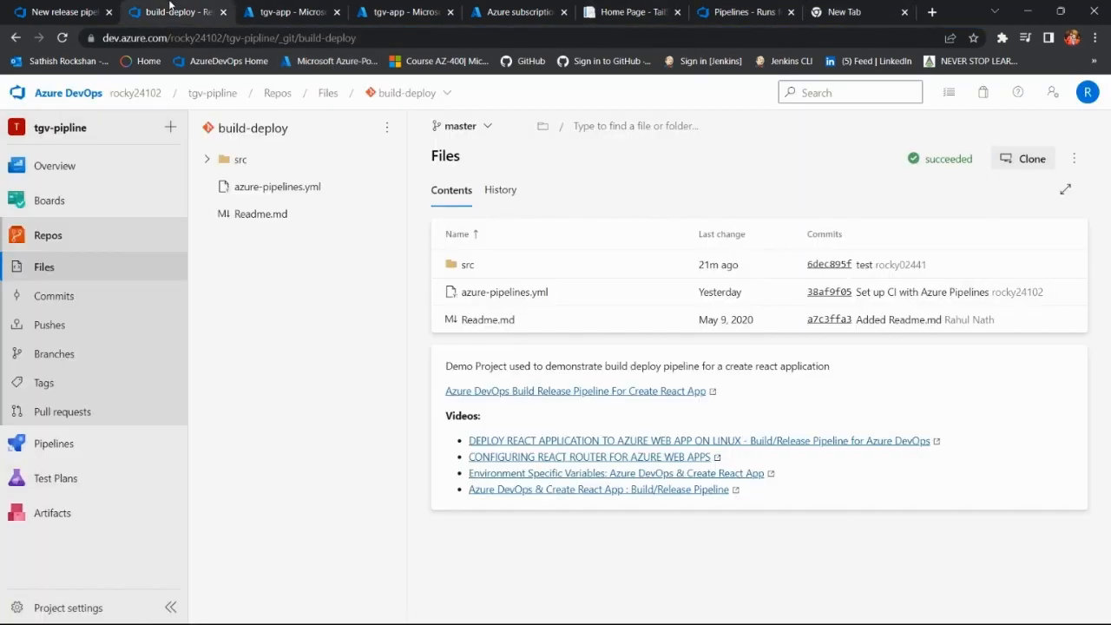
pyautogui.click(224, 13)
pyautogui.click(56, 11)
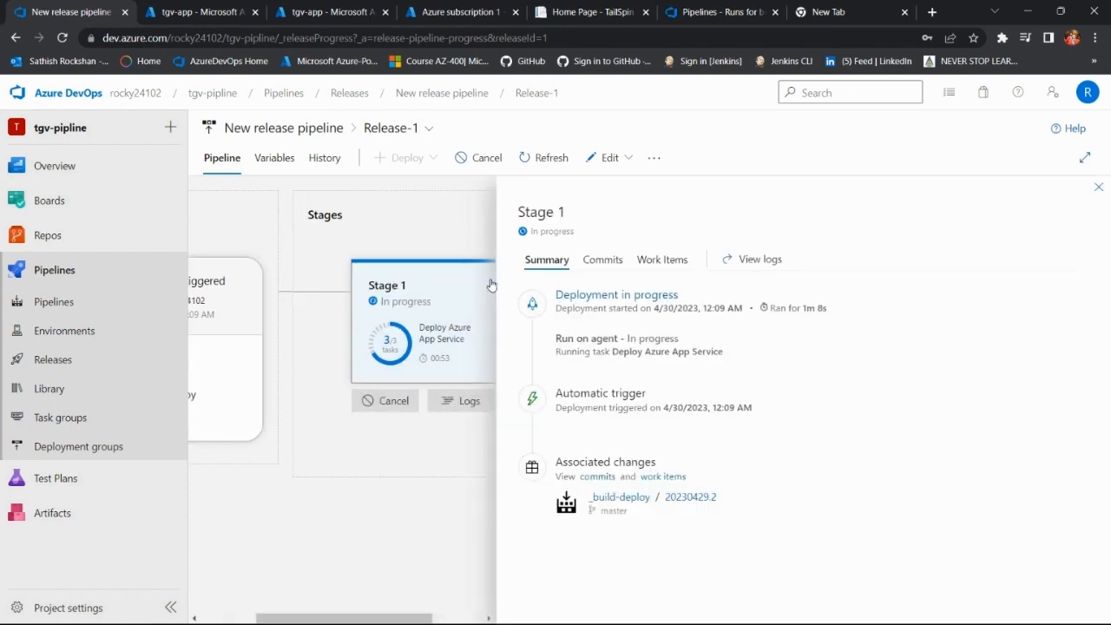
# Step: Review Stage 1's deployment summary and check the runs of its linked _build-deploy pipeline
pyautogui.click(491, 285)
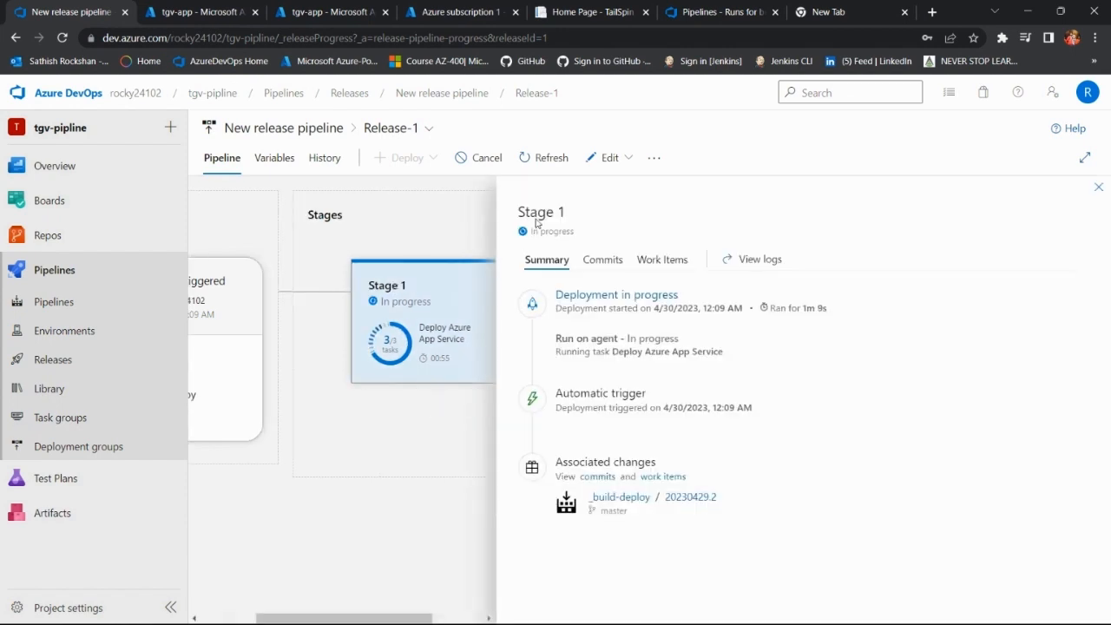
pyautogui.click(637, 499)
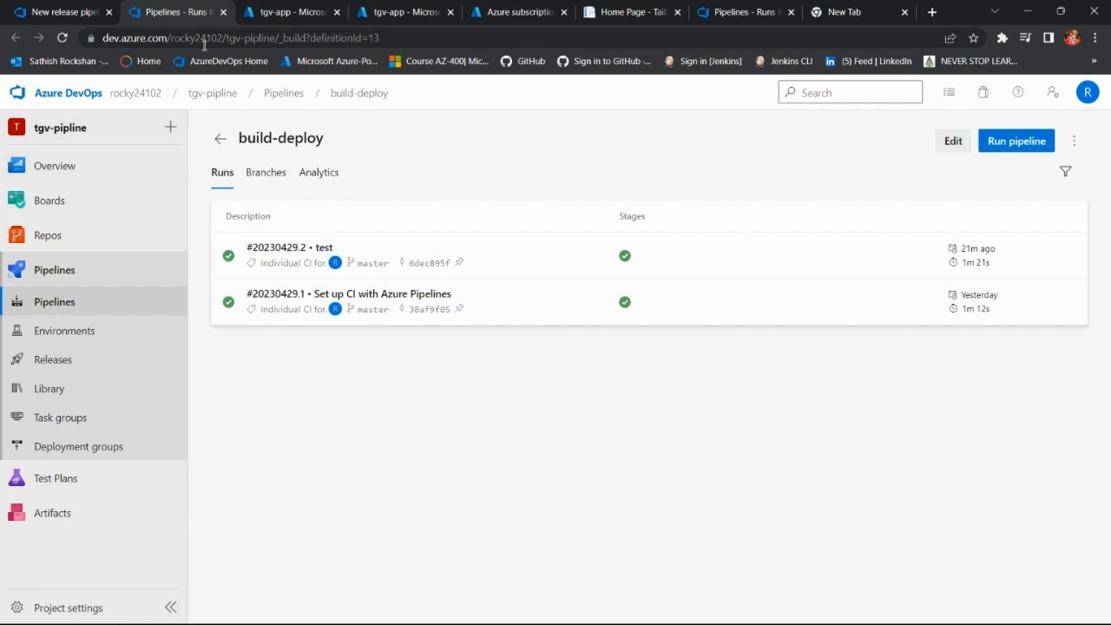
pyautogui.click(223, 12)
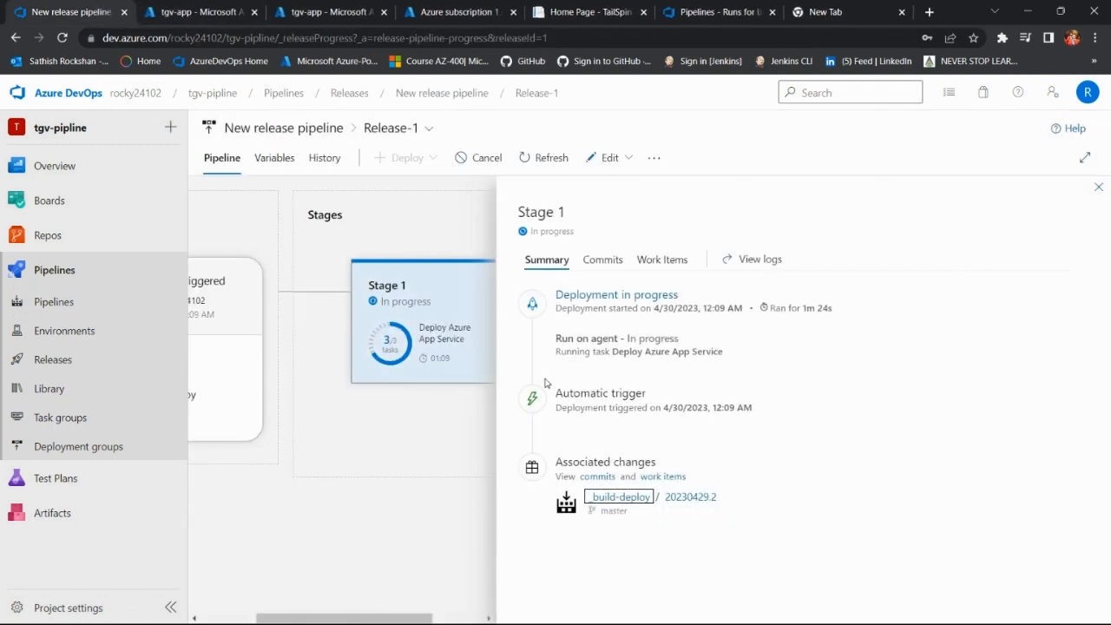
pyautogui.click(1099, 186)
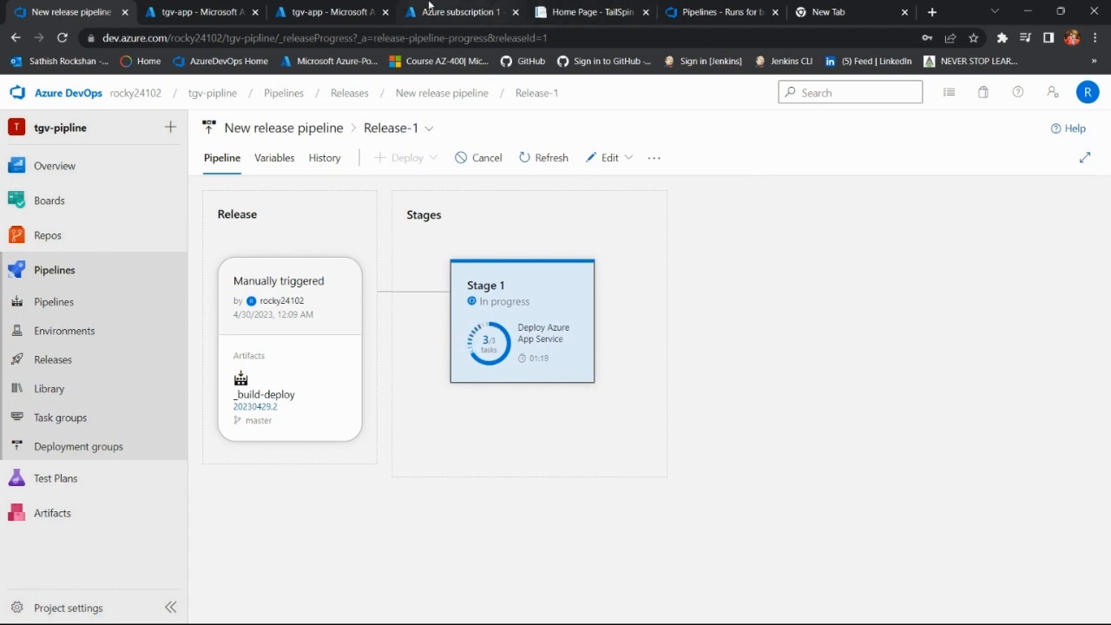
# Step: Open the overview of the tailspin-space-game-web-test-18514 web app in the Azure portal
pyautogui.click(844, 14)
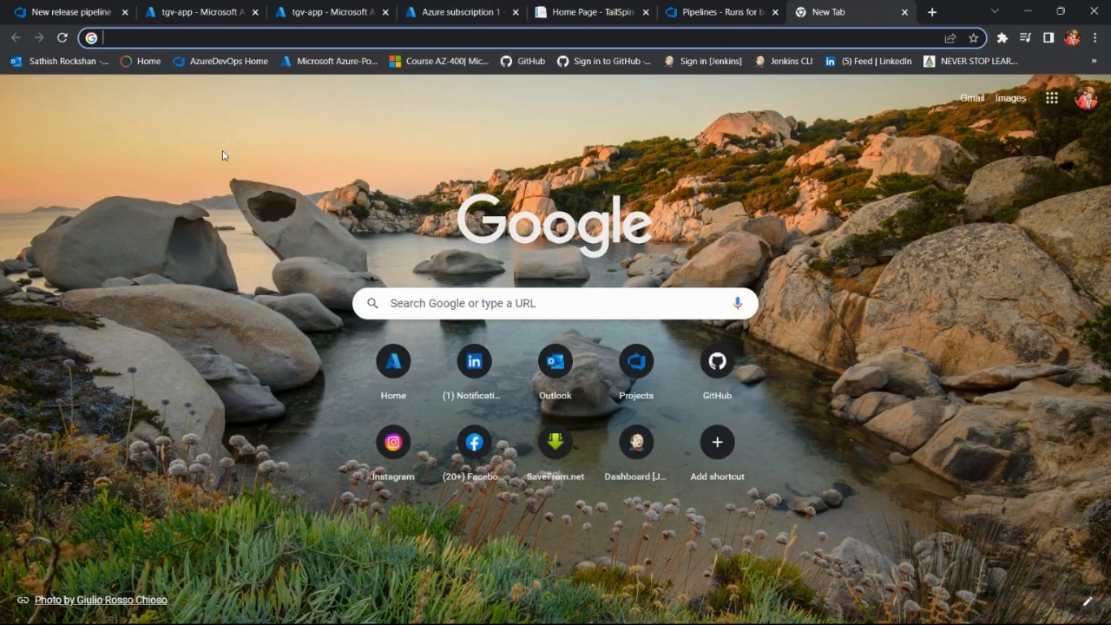
pyautogui.click(333, 66)
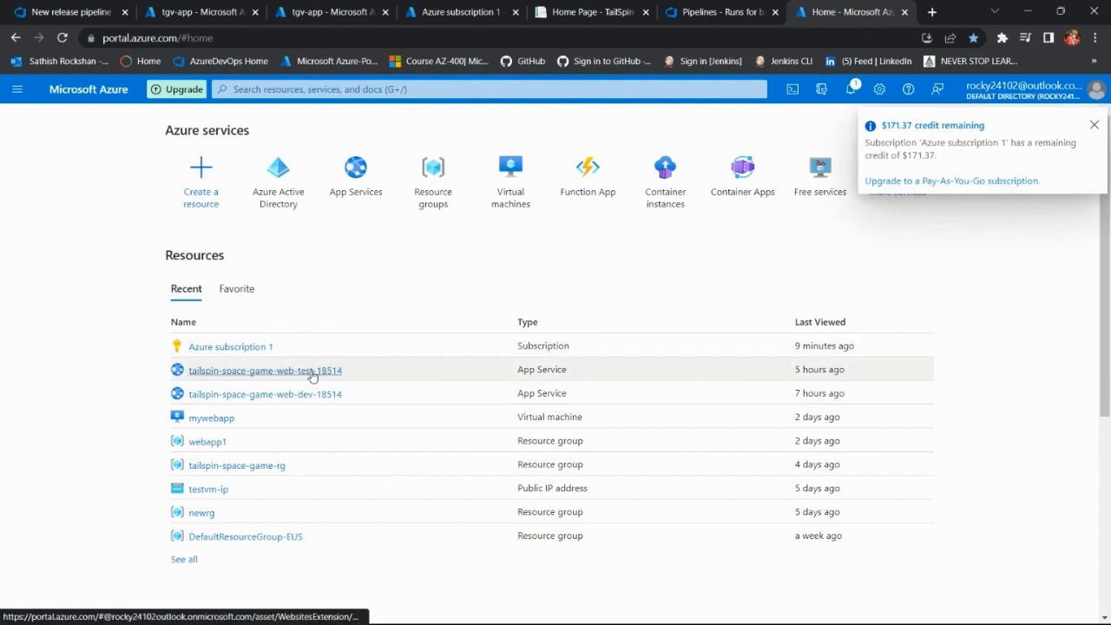
pyautogui.click(313, 372)
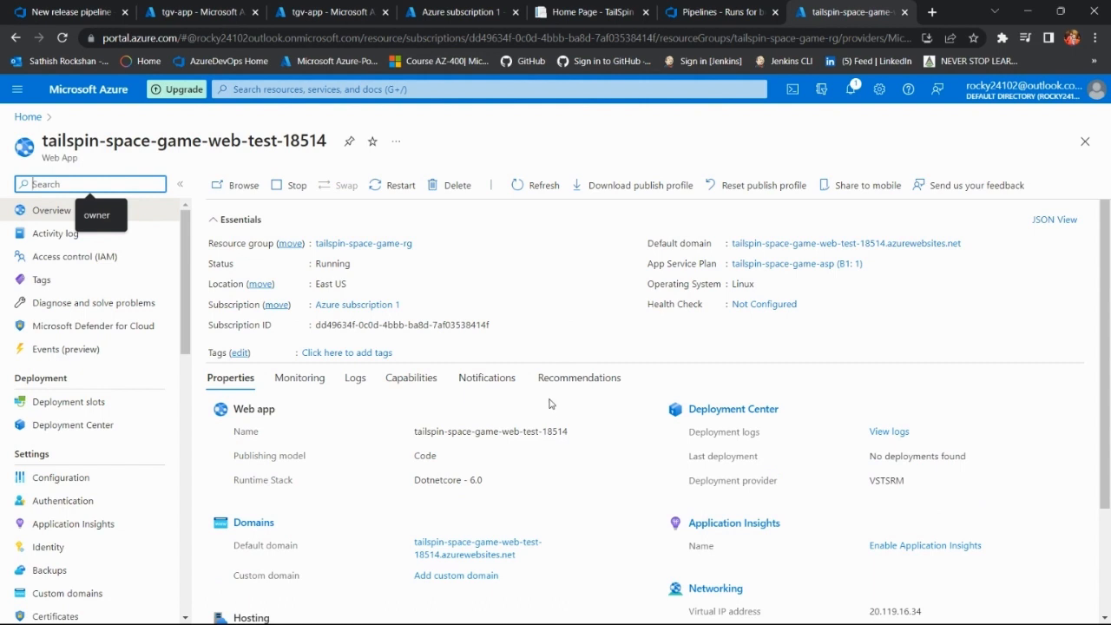
# Step: Close the TailSpin home page and the build-deploy runs page, keeping the Azure subscription 1 page open
pyautogui.click(646, 13)
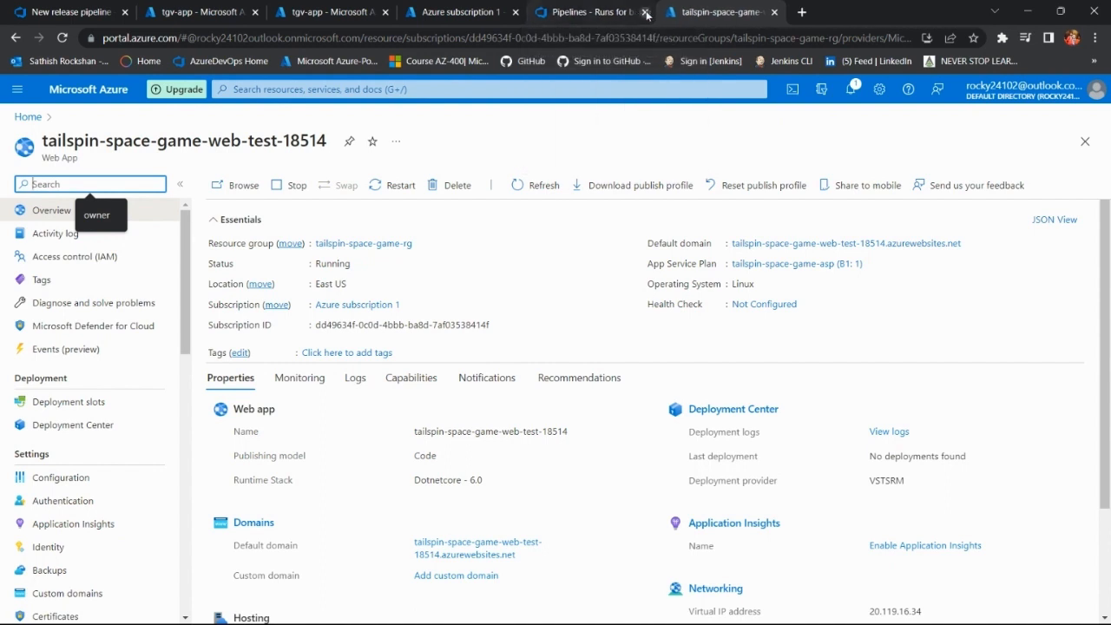
pyautogui.click(646, 13)
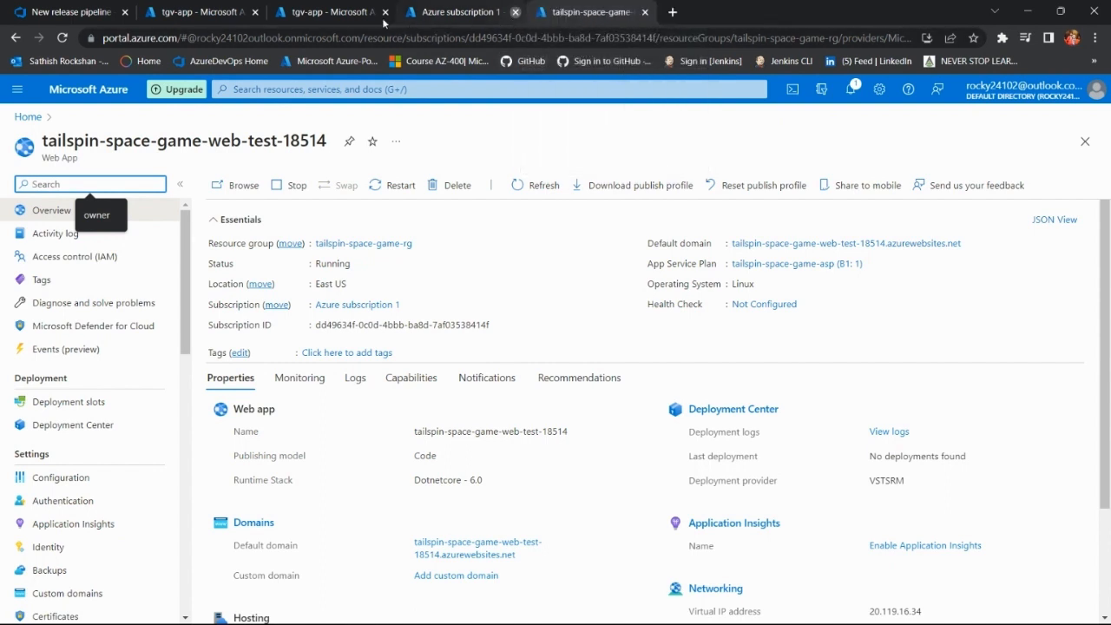
pyautogui.click(514, 12)
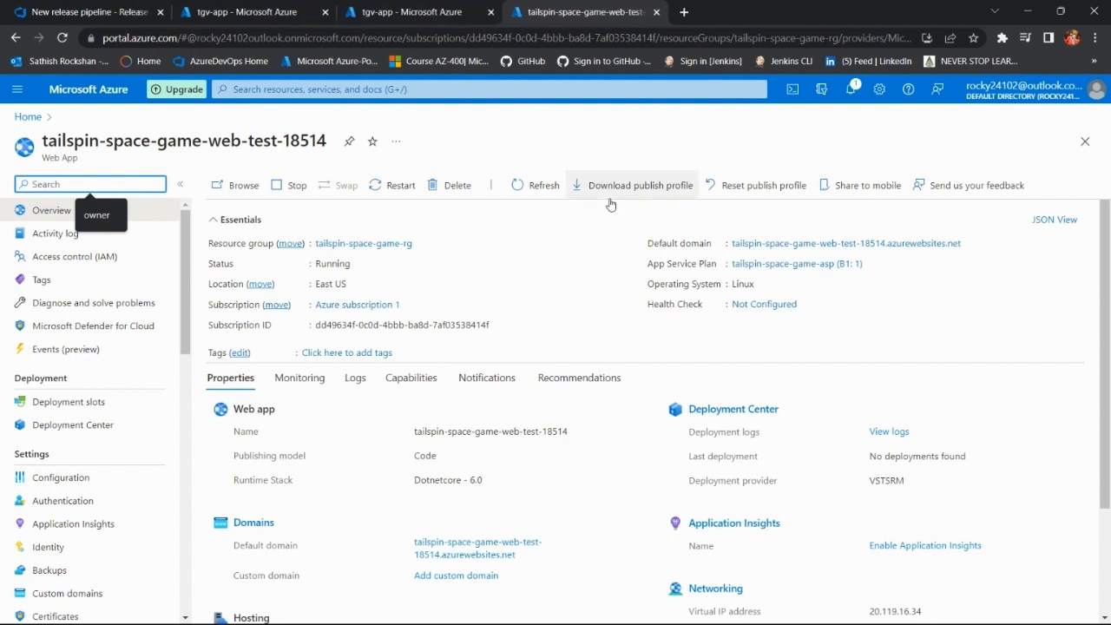
pyautogui.hotkey('ctrl', 'shift', 't')
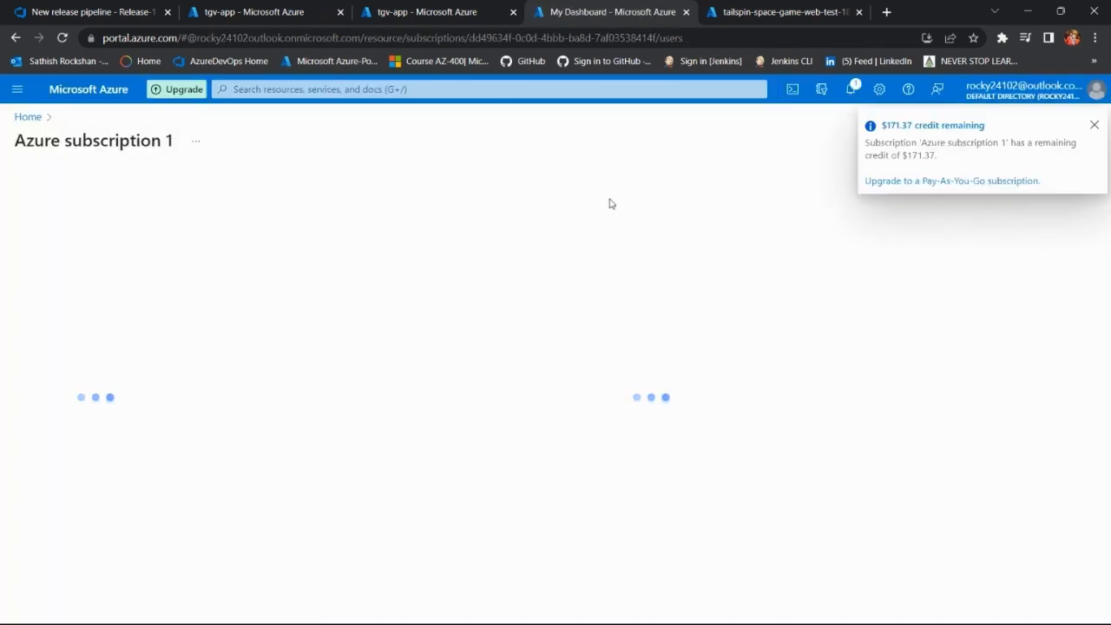
# Step: Dismiss the credit notice and reach Azure subscription 1's Access control (IAM) page starting from the portal home
pyautogui.click(1094, 125)
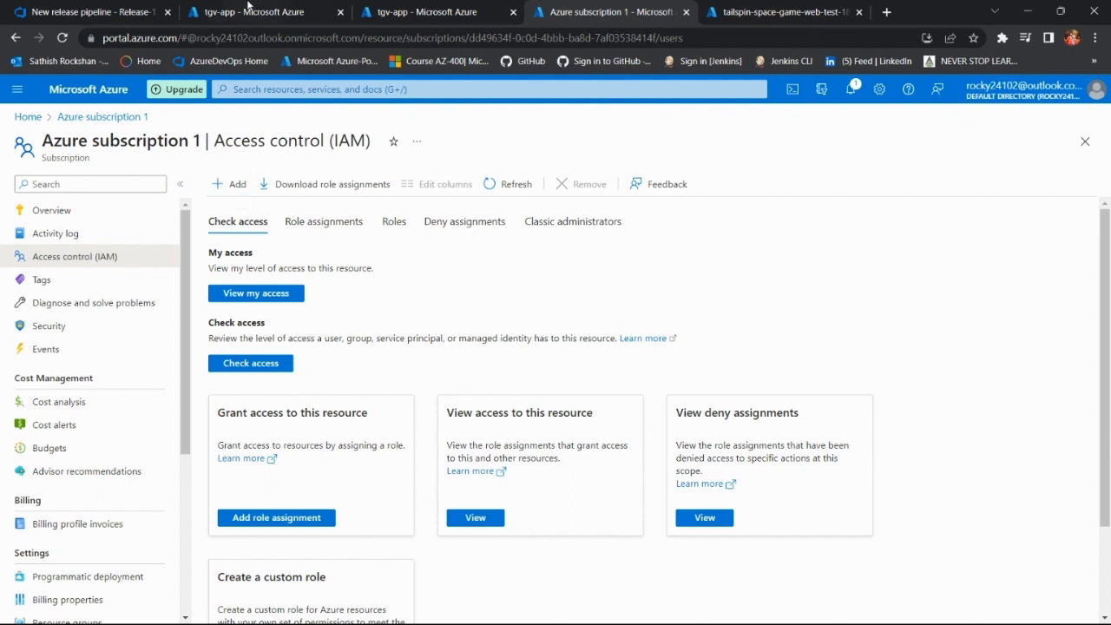
pyautogui.click(220, 186)
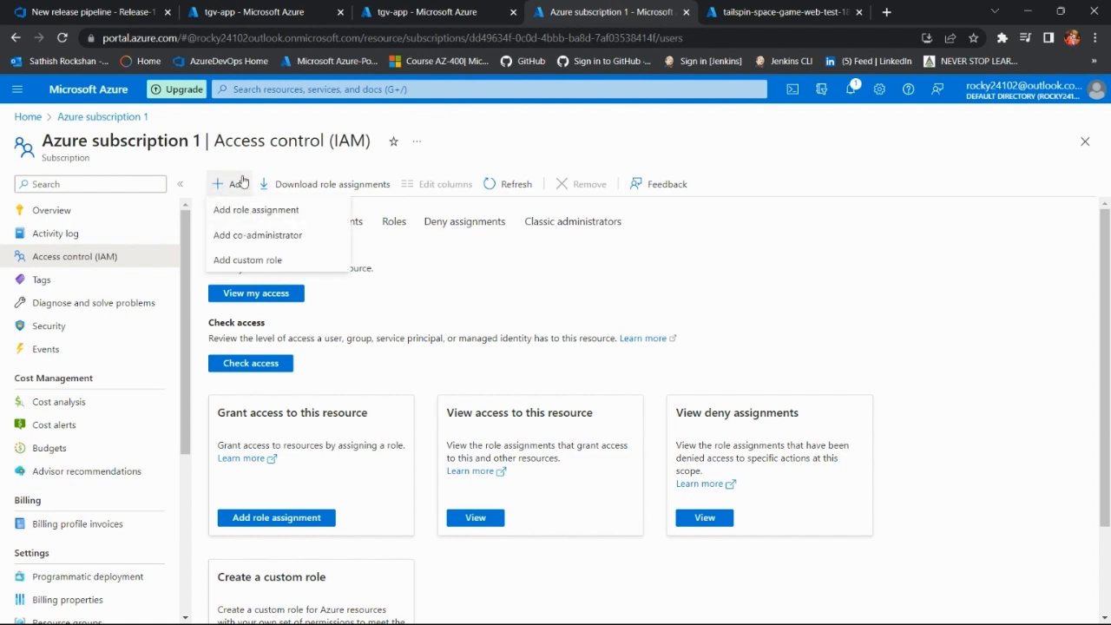
pyautogui.click(372, 169)
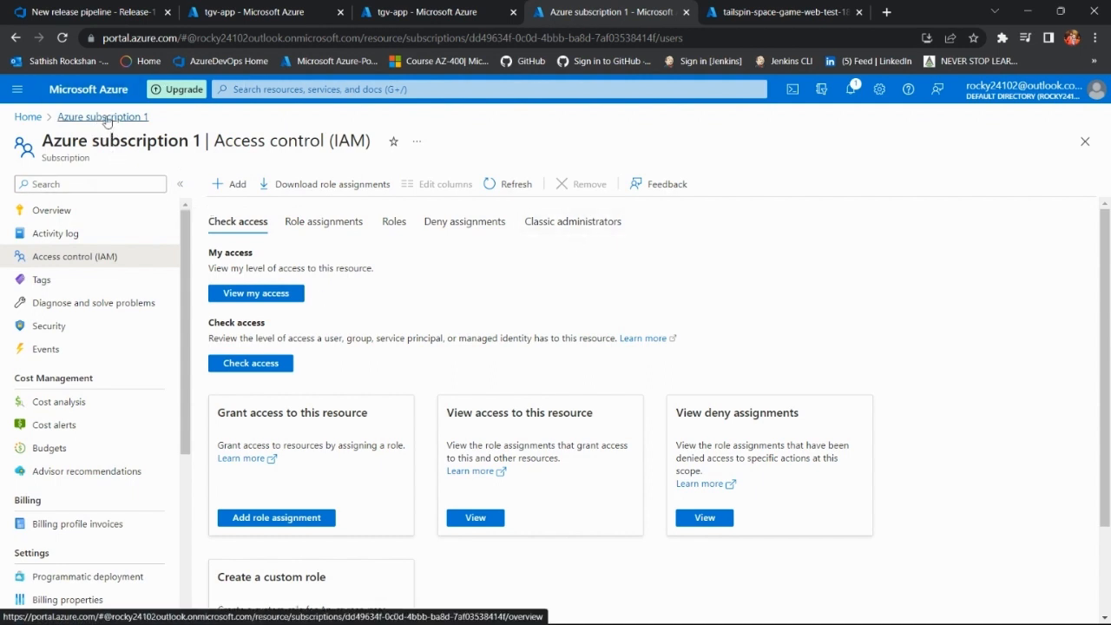
pyautogui.click(27, 116)
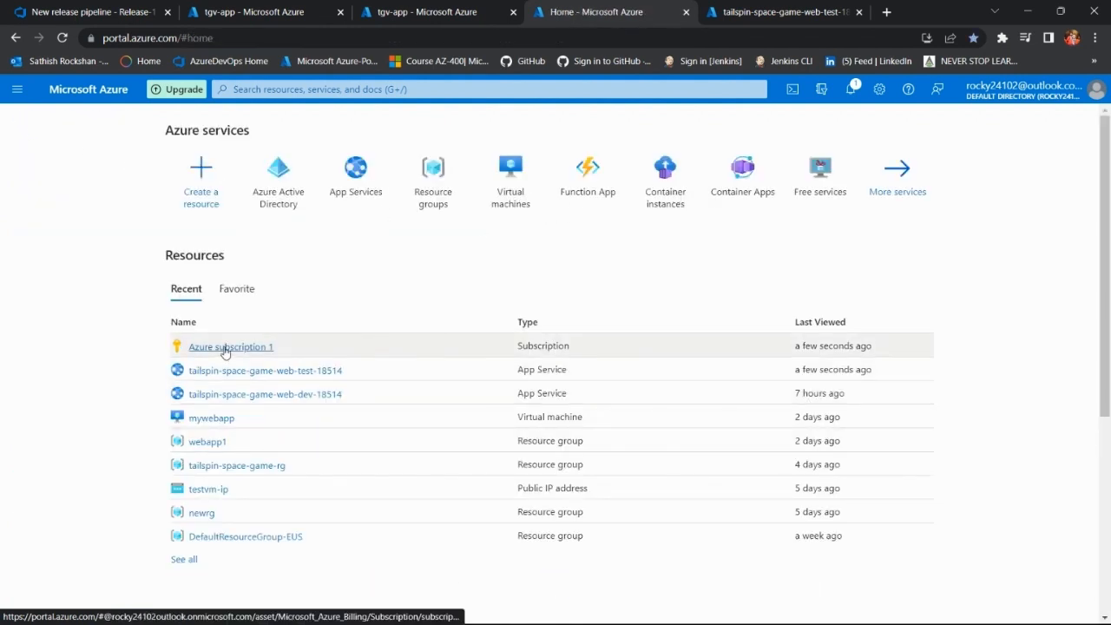
pyautogui.click(224, 348)
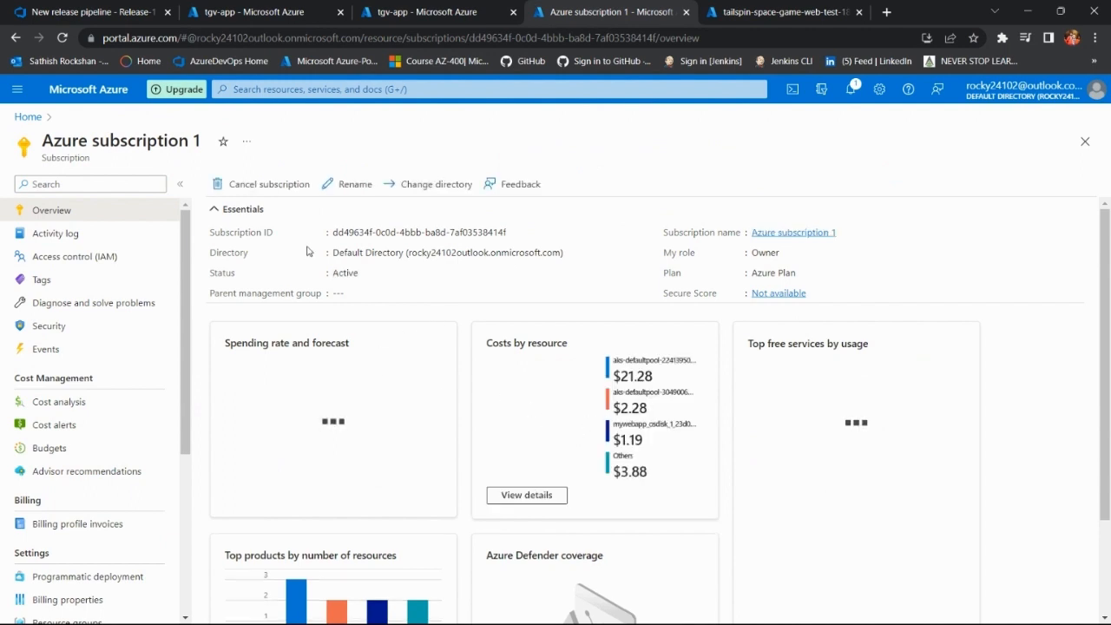
pyautogui.click(110, 259)
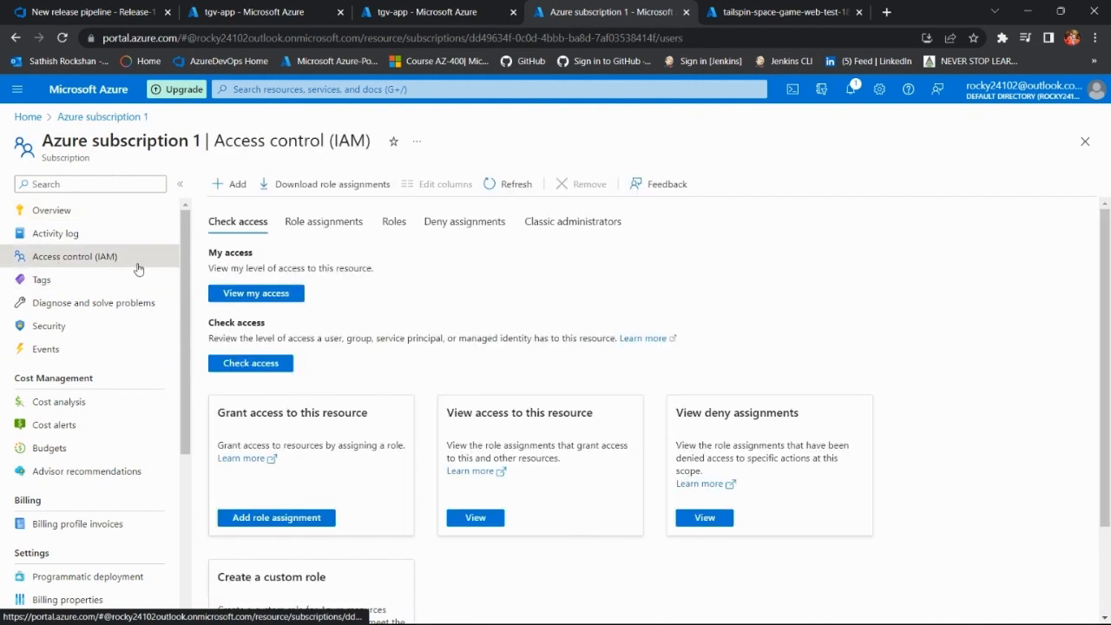
# Step: Start a role assignment on Azure subscription 1 and select Contributor among the privileged administrator roles
pyautogui.click(234, 184)
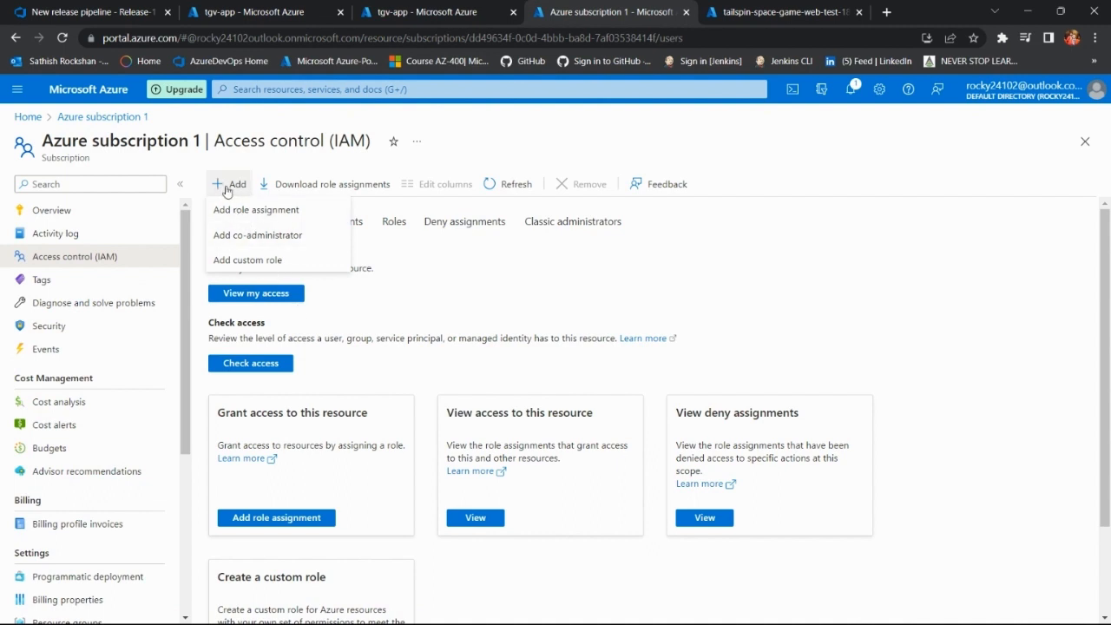
pyautogui.click(273, 211)
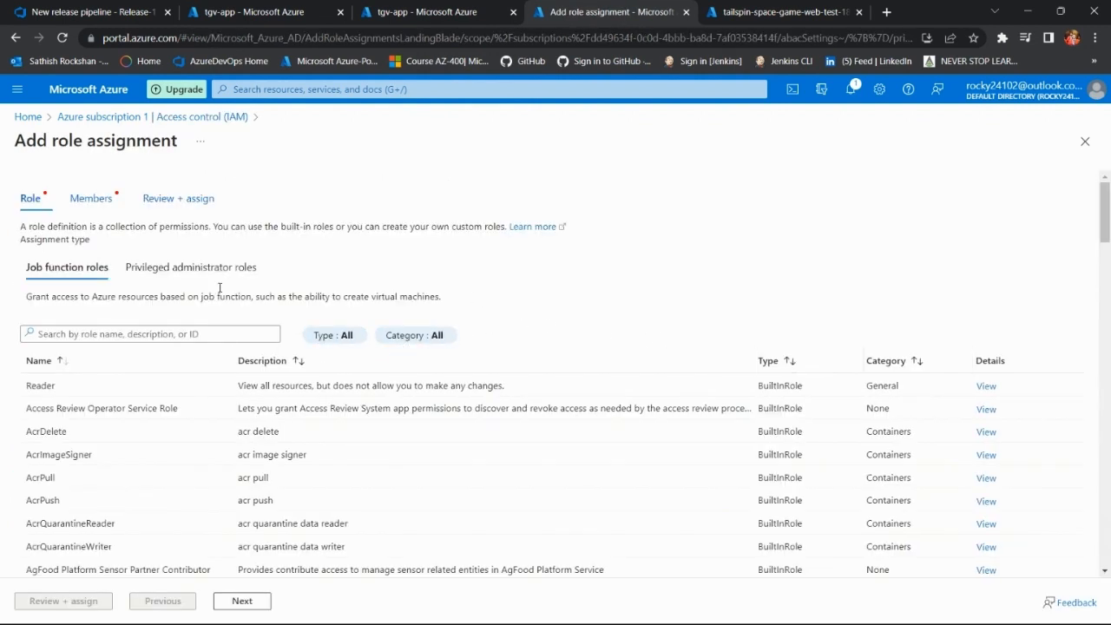
pyautogui.click(185, 276)
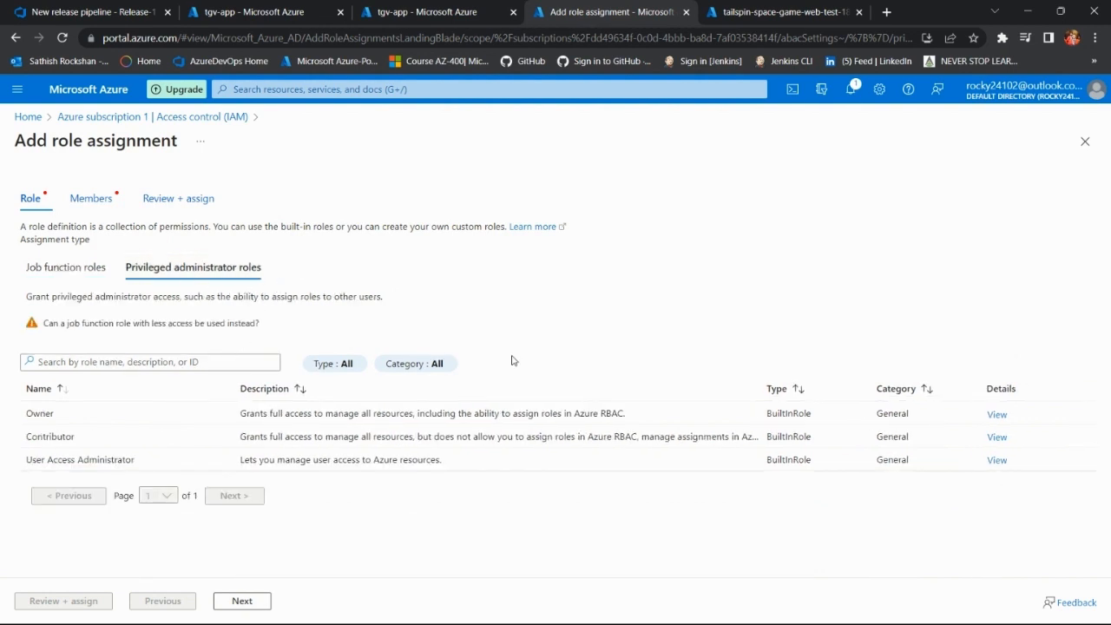
pyautogui.click(119, 442)
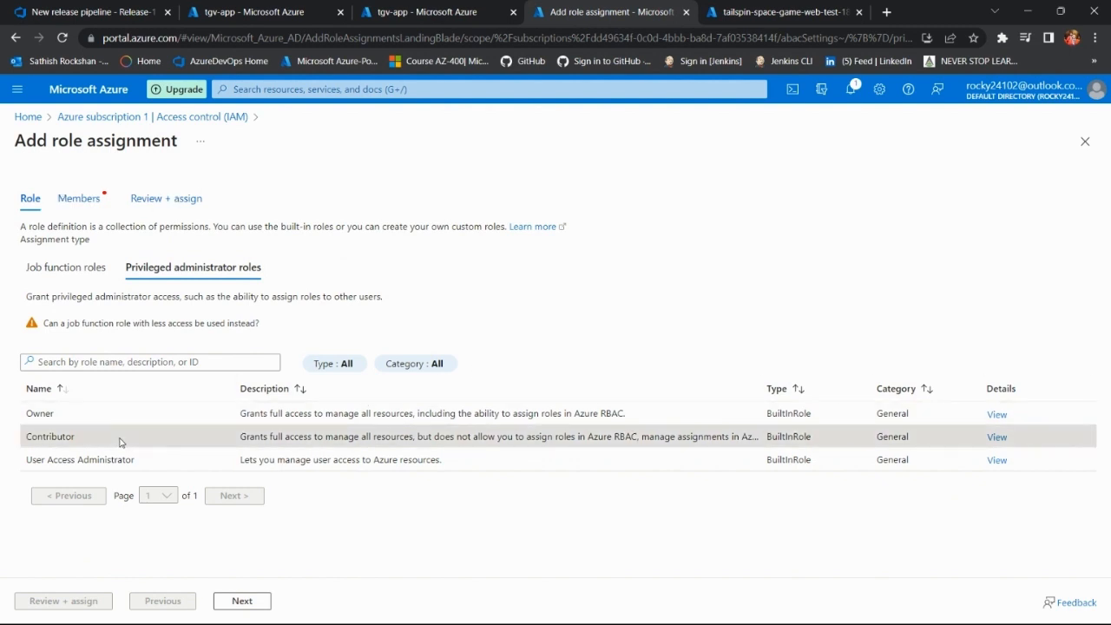
# Step: Filter the privileged administrator roles by "contri" and continue with Contributor to the member selection
pyautogui.doubleClick(75, 442)
pyautogui.click(135, 364)
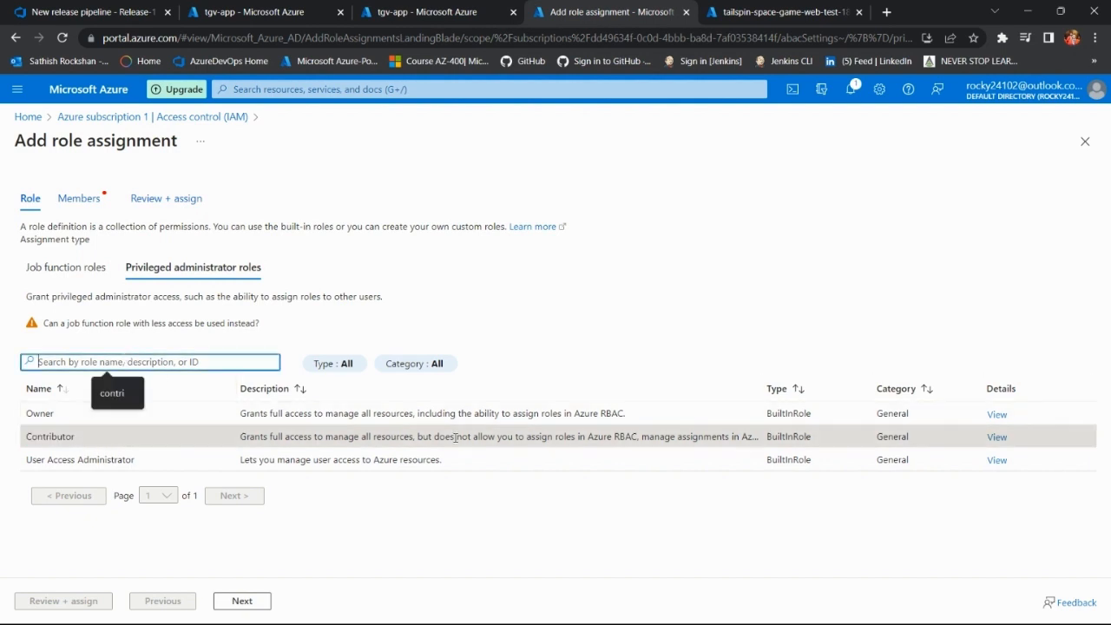
pyautogui.click(117, 394)
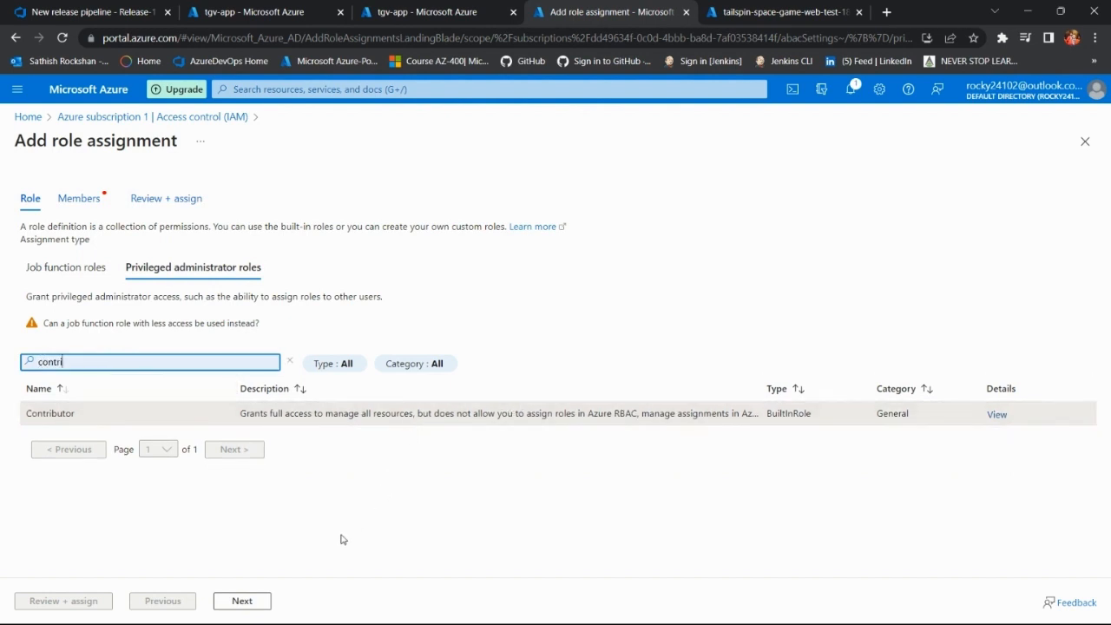
pyautogui.click(242, 600)
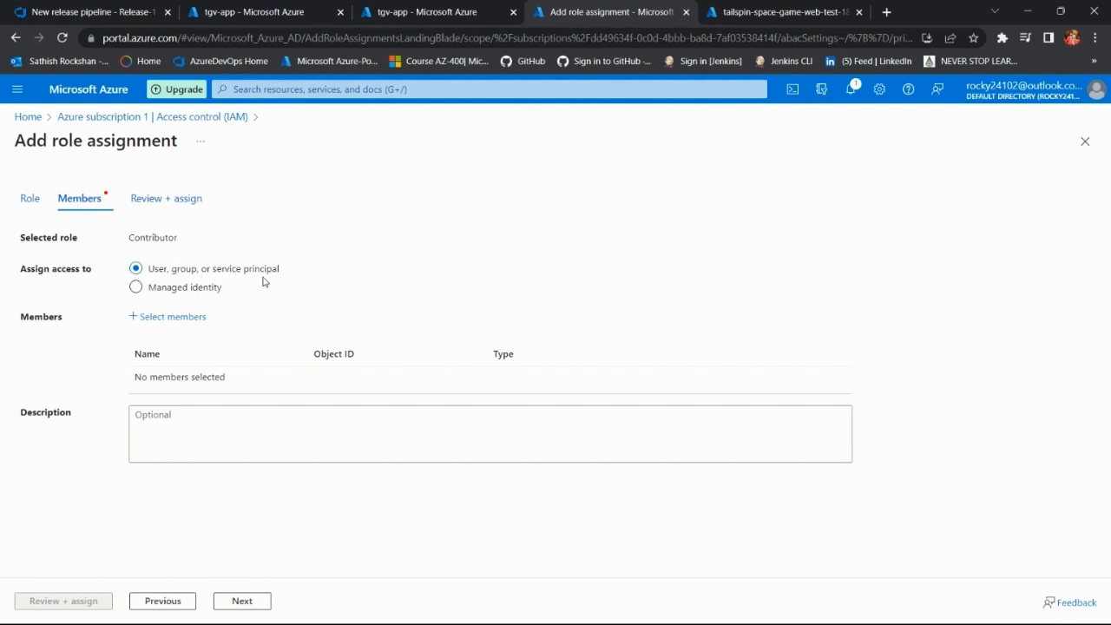
# Step: Search for members matching "tg" for the Contributor role, and abandon the role assignment by closing its page
pyautogui.click(172, 317)
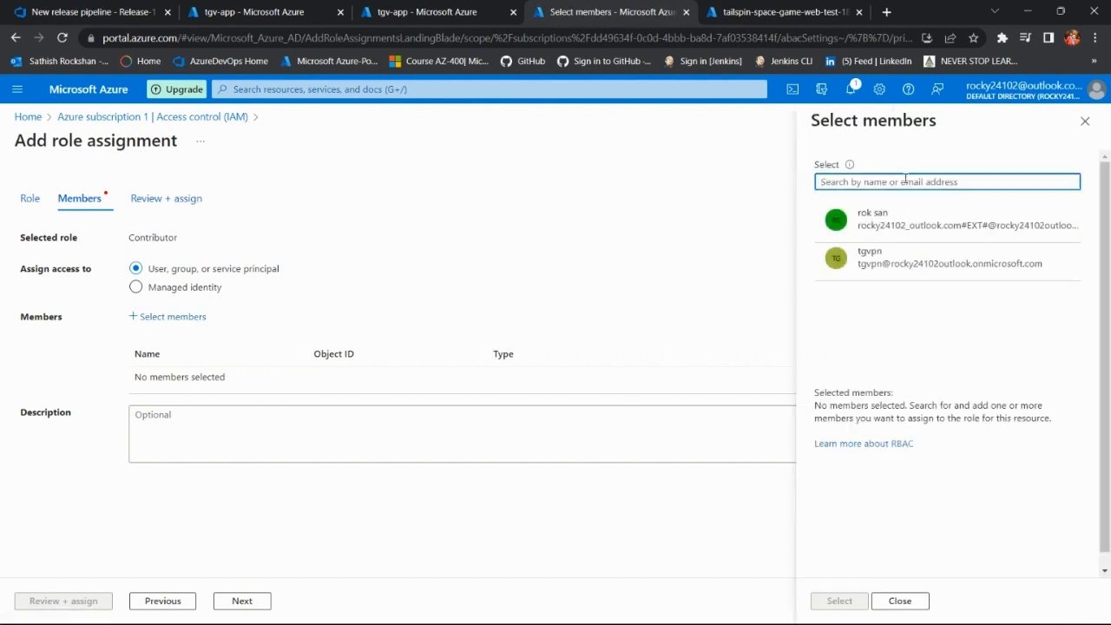
pyautogui.write('tg')
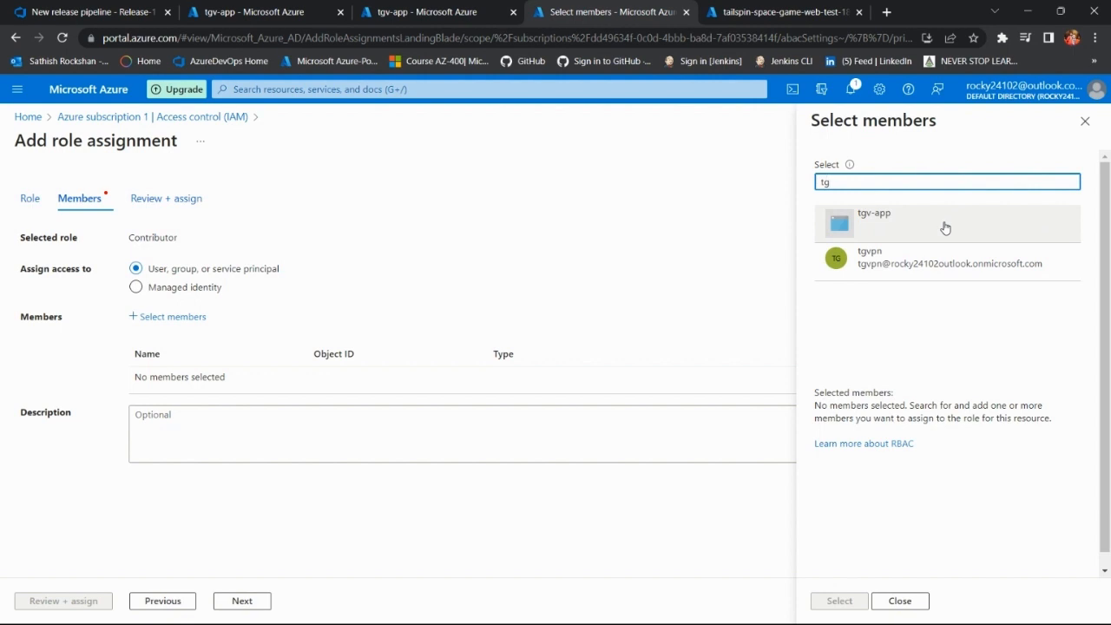
pyautogui.click(1084, 123)
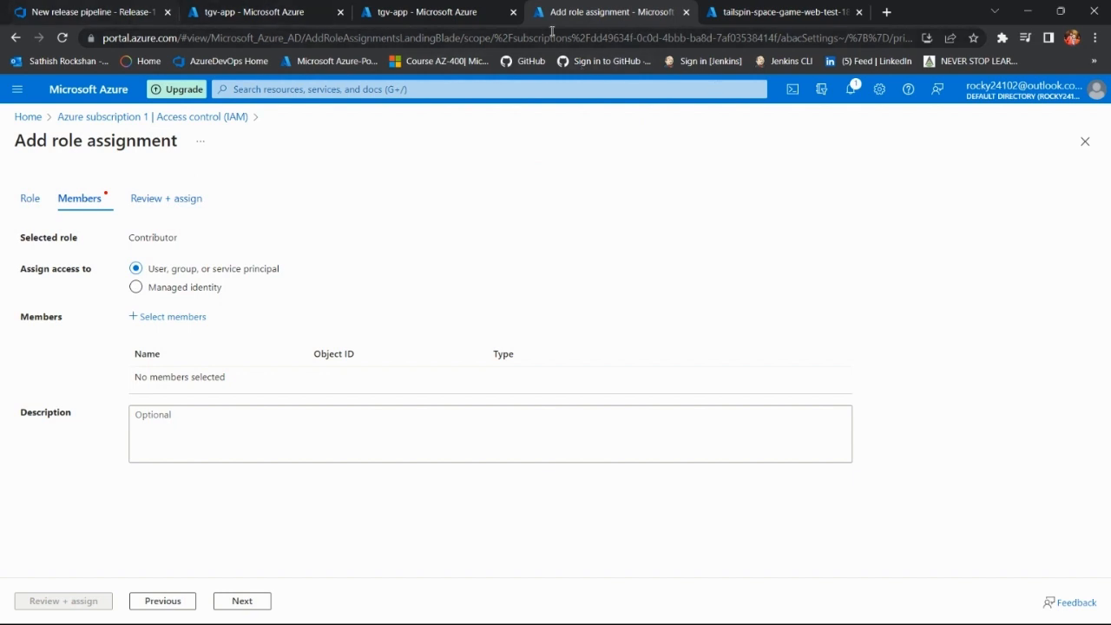
pyautogui.click(686, 12)
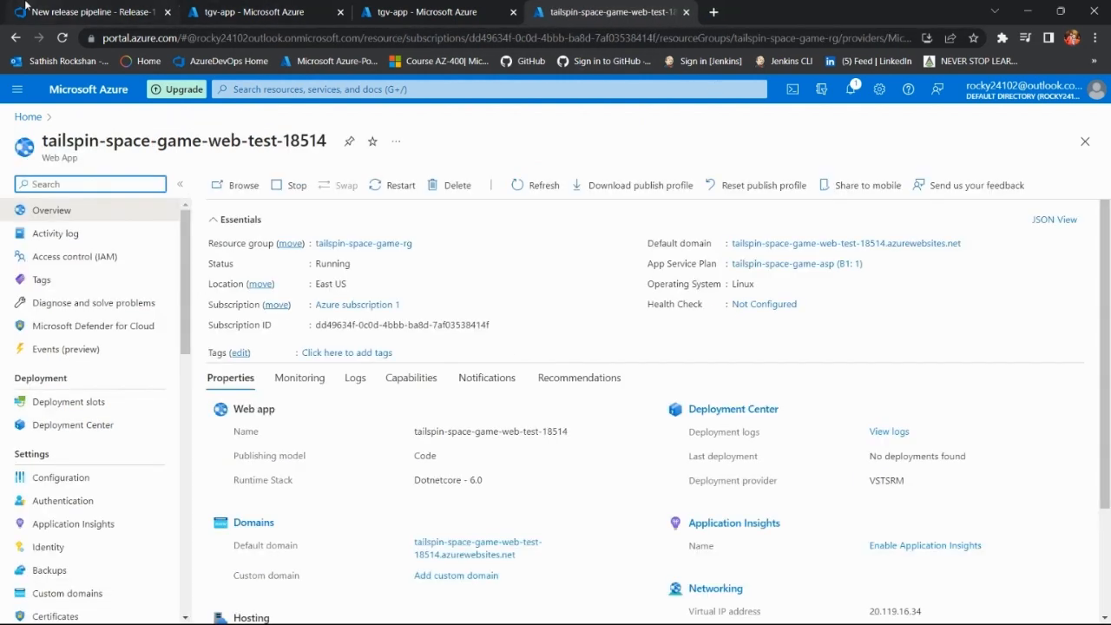
# Step: Switch to Release-1 in Azure DevOps and check Stage 1's deployment progress and the release's additional actions
pyautogui.click(70, 11)
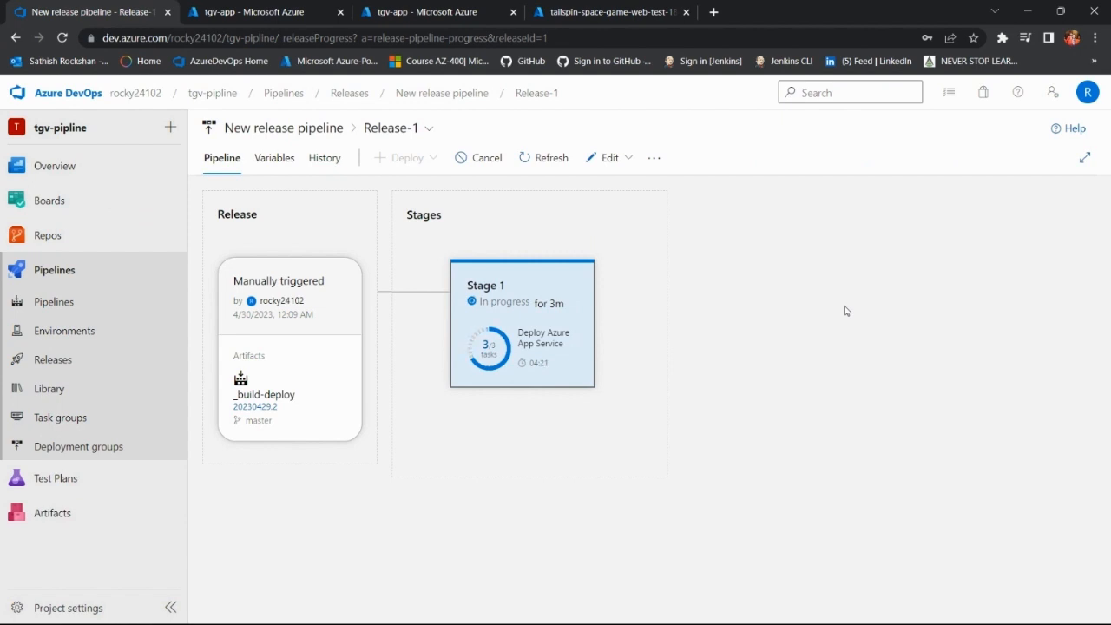
pyautogui.moveTo(578, 369)
pyautogui.moveTo(545, 302)
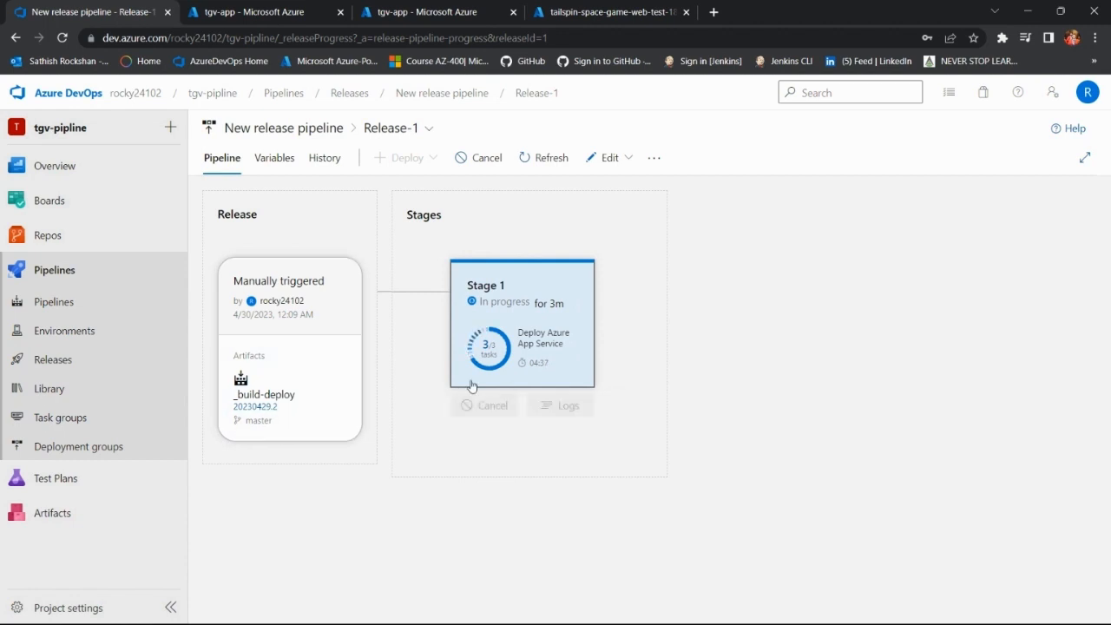
pyautogui.click(653, 158)
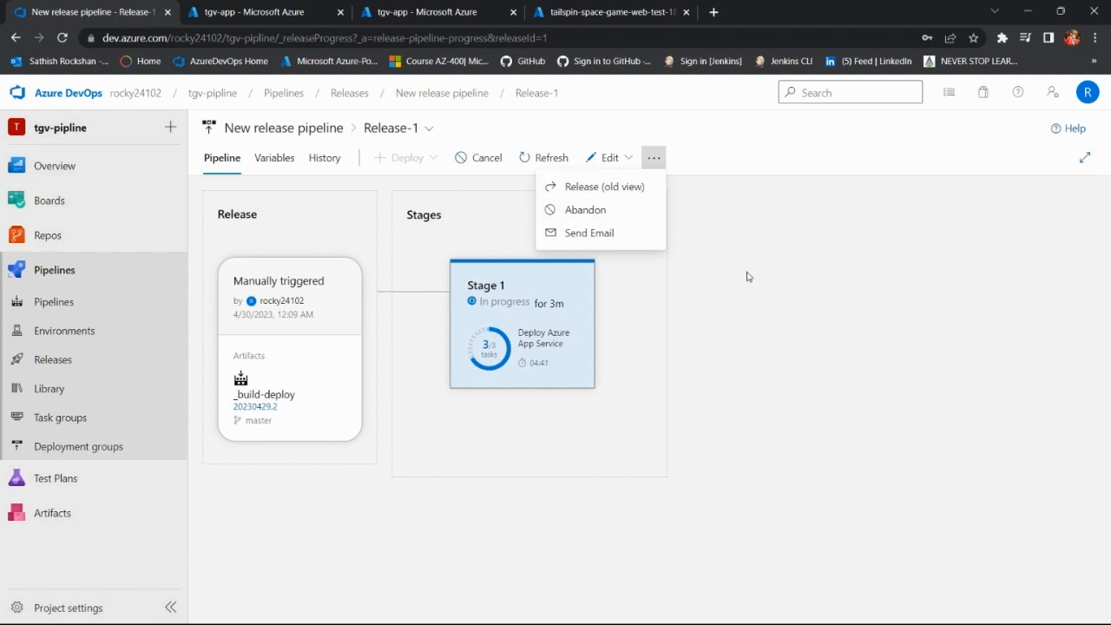
pyautogui.click(720, 316)
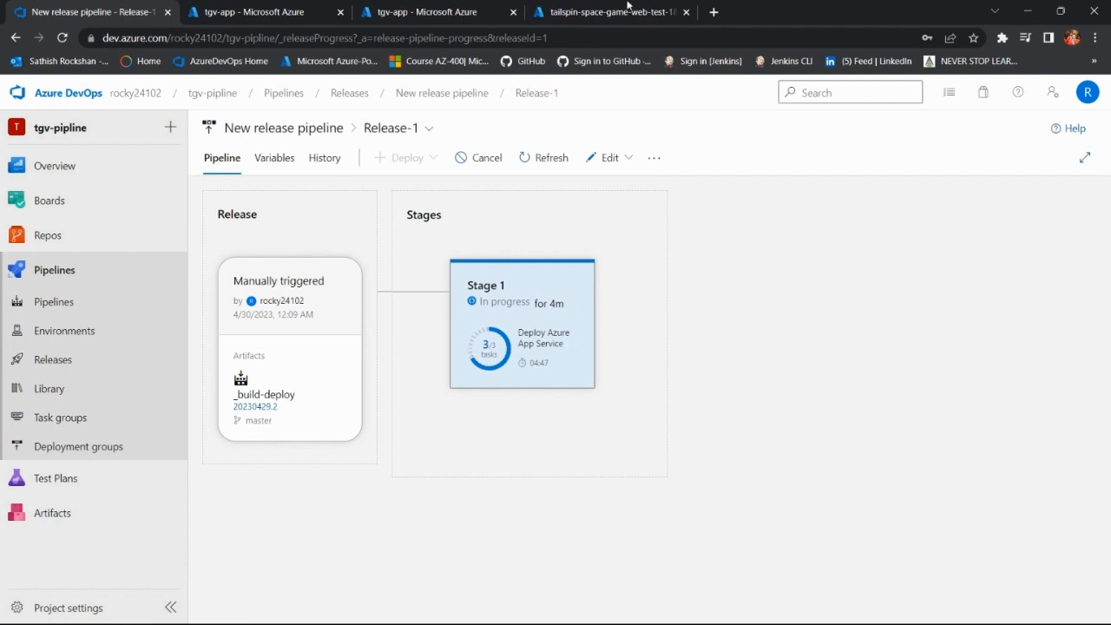
# Step: Go to the tgv-app registration's overview in the Azure portal and examine its Application (client) ID and Directory (tenant) ID
pyautogui.click(625, 11)
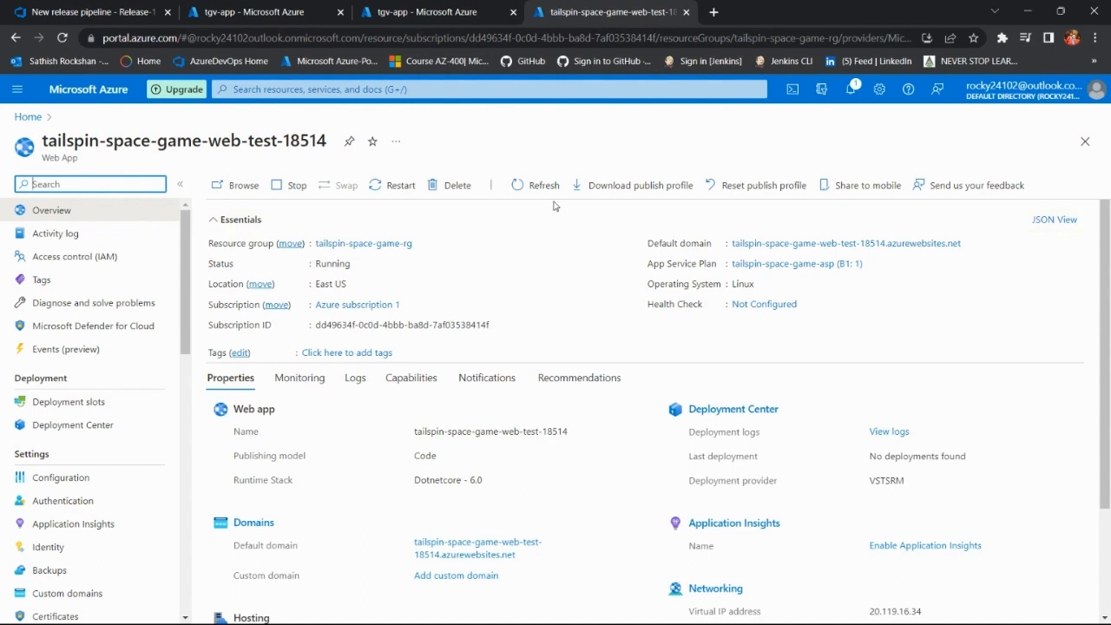
pyautogui.click(438, 11)
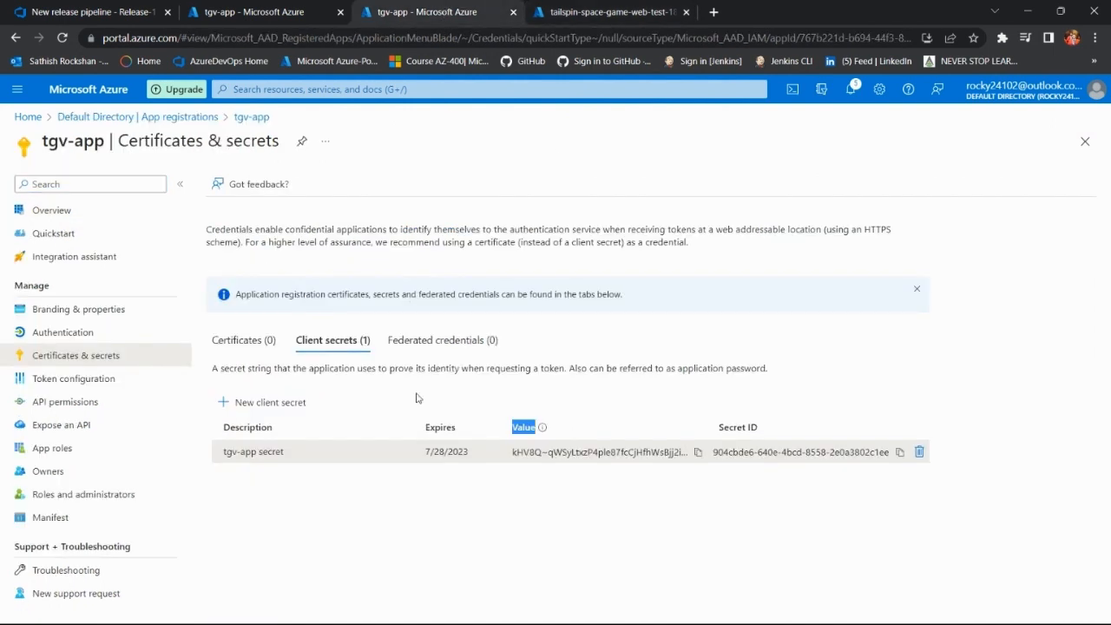
pyautogui.click(586, 529)
pyautogui.click(246, 8)
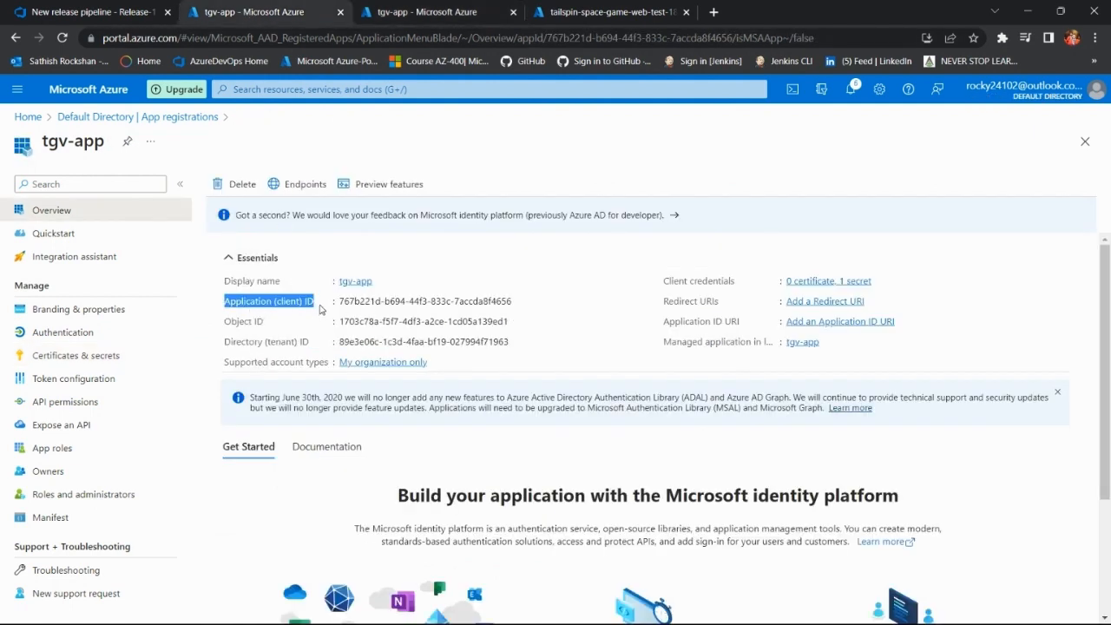
pyautogui.moveTo(324, 306); pyautogui.dragTo(224, 302)
pyautogui.moveTo(311, 343); pyautogui.dragTo(228, 343)
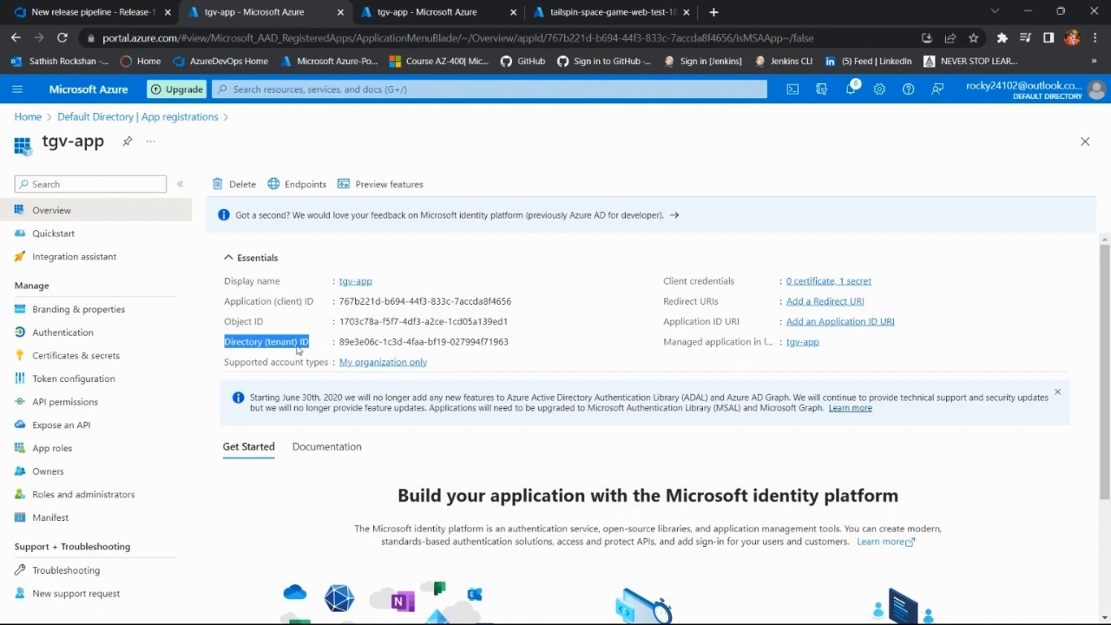
# Step: Compare the client secret value on both tgv-app Certificates & secrets pages, and reopen the tgv-app overview from App registrations
pyautogui.click(92, 357)
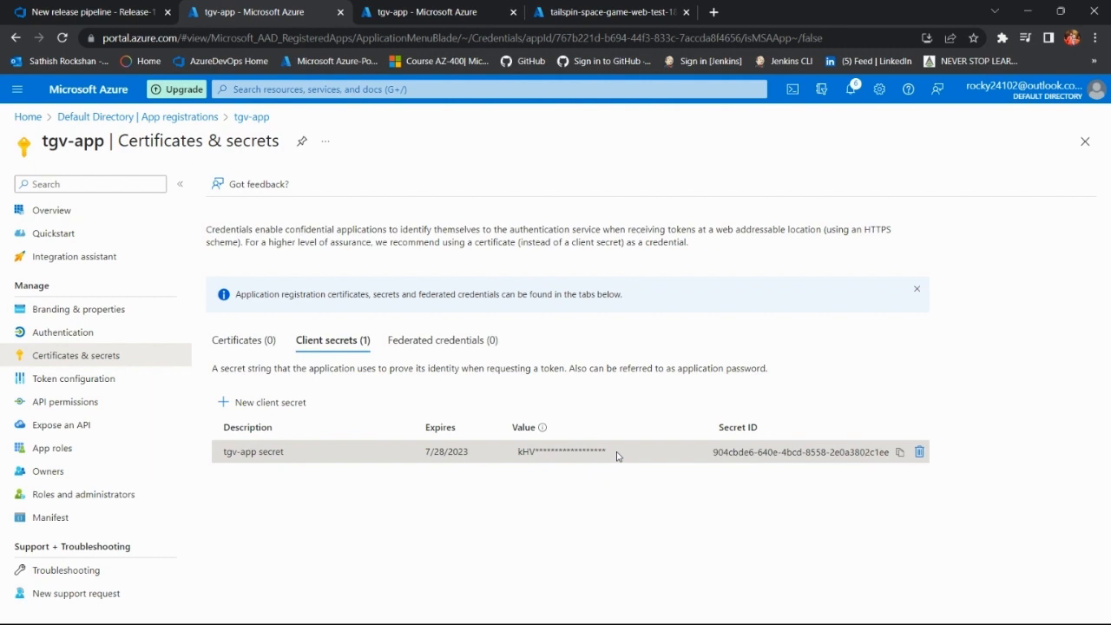
pyautogui.moveTo(616, 456); pyautogui.dragTo(512, 457)
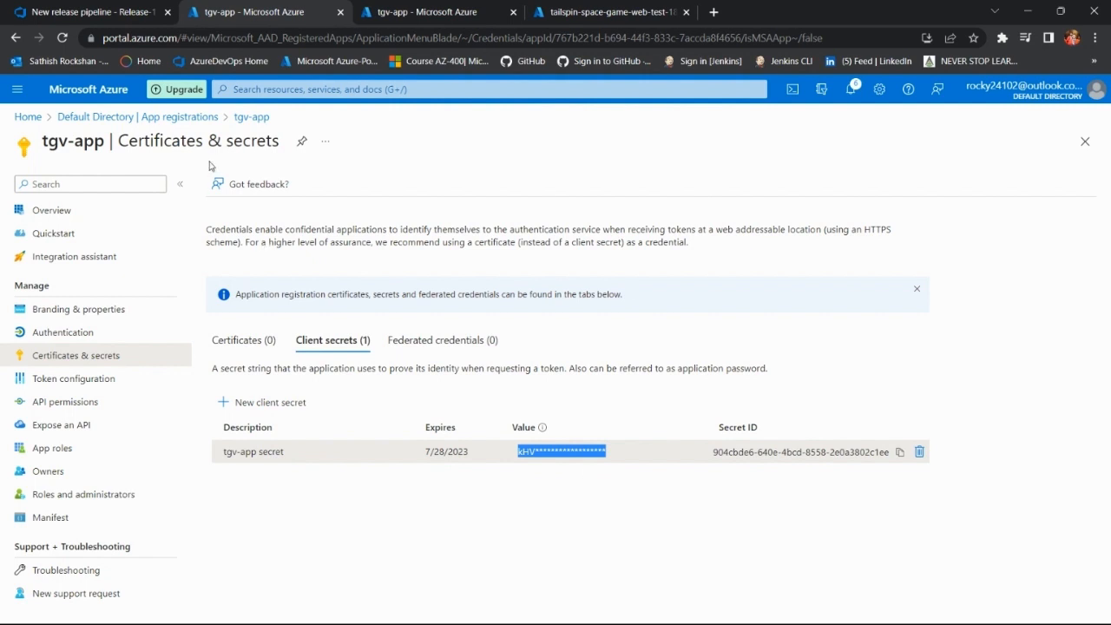
pyautogui.click(422, 9)
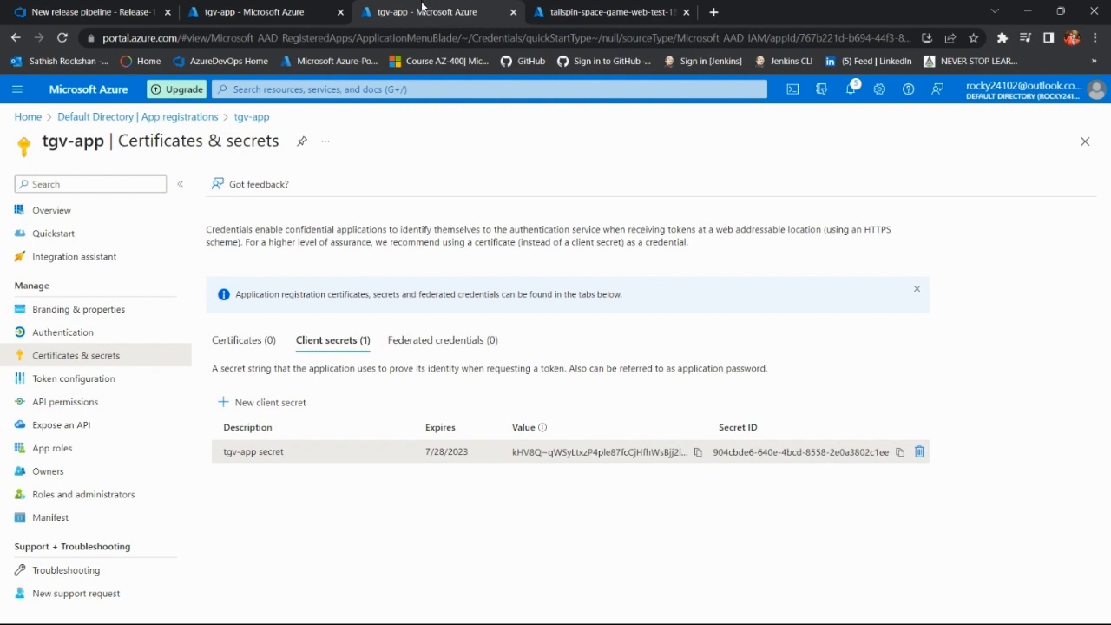
pyautogui.click(259, 12)
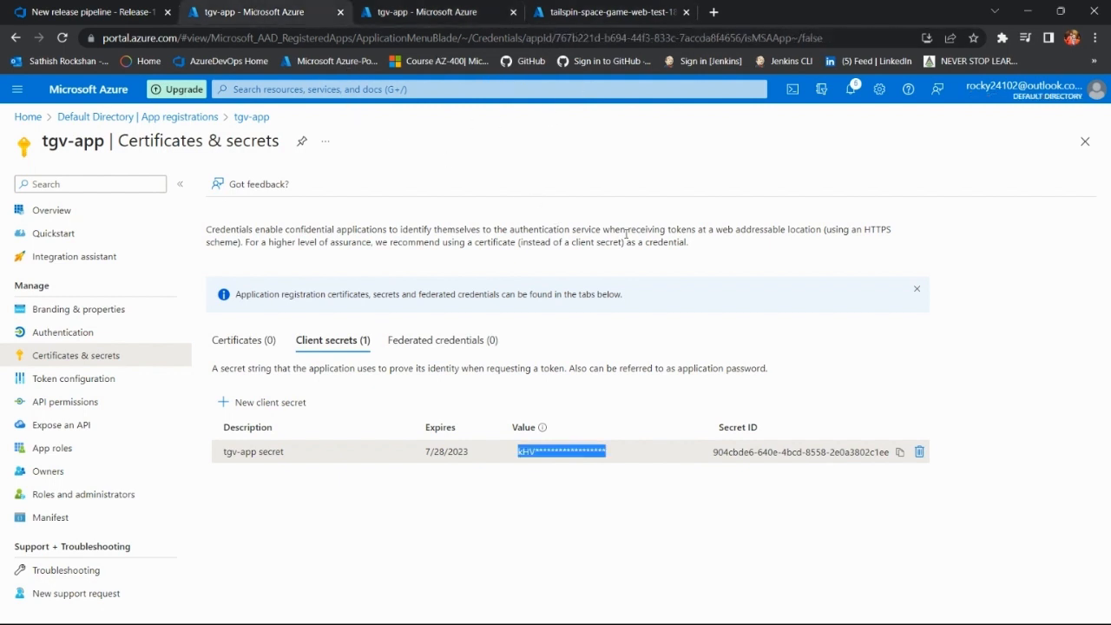
pyautogui.click(1085, 141)
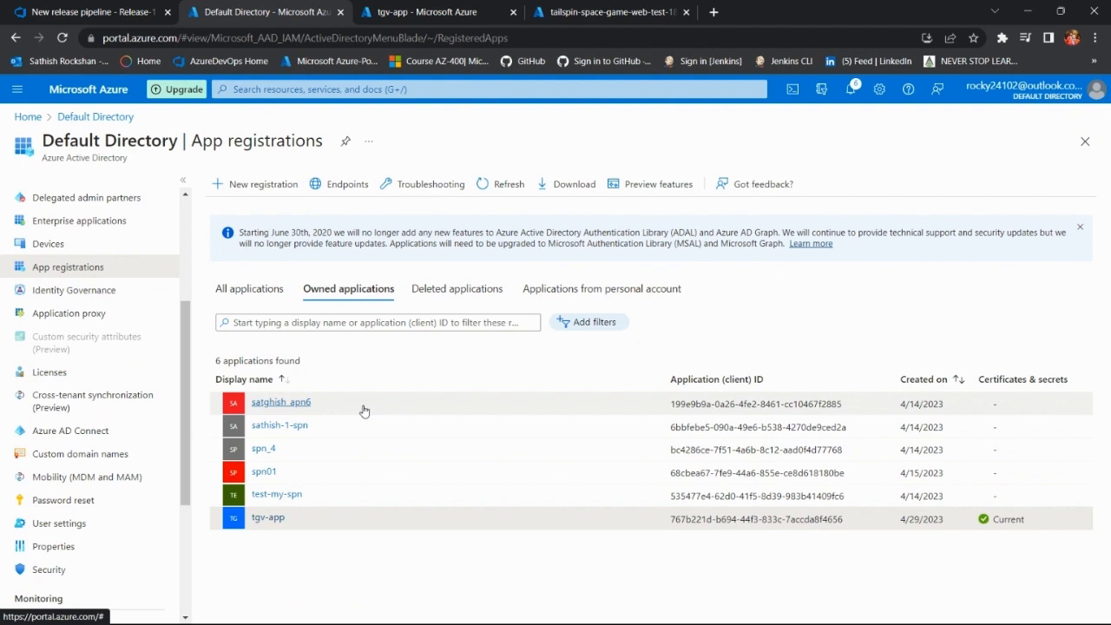
pyautogui.click(268, 518)
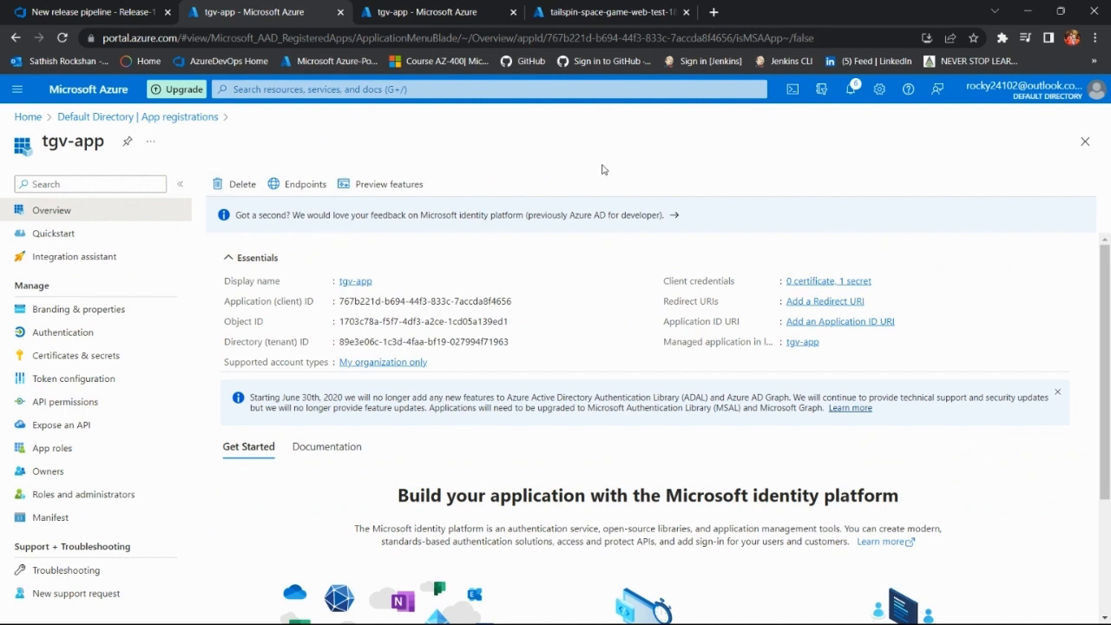
# Step: Switch back to Release-1 in Azure DevOps and open the logs of Stage 1's running deployment
pyautogui.click(68, 11)
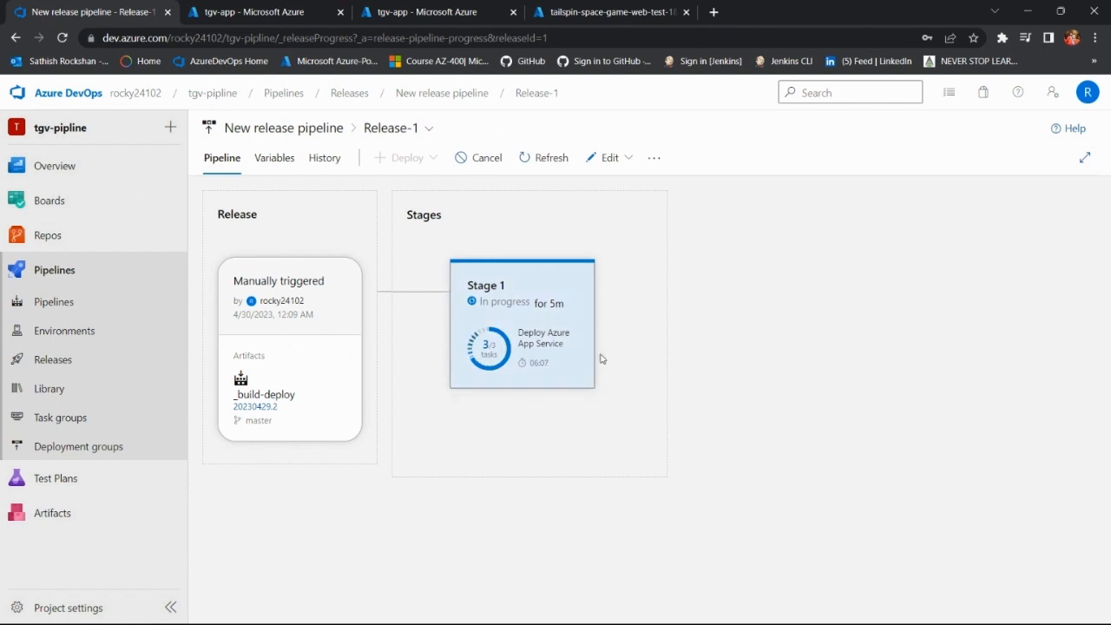
pyautogui.click(541, 343)
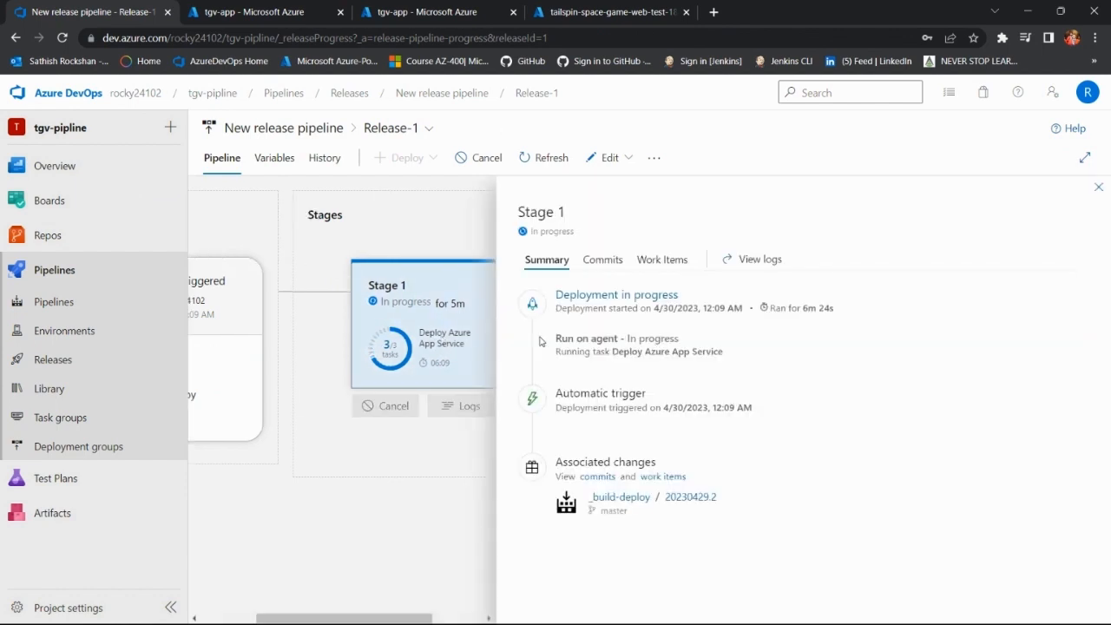
pyautogui.click(659, 296)
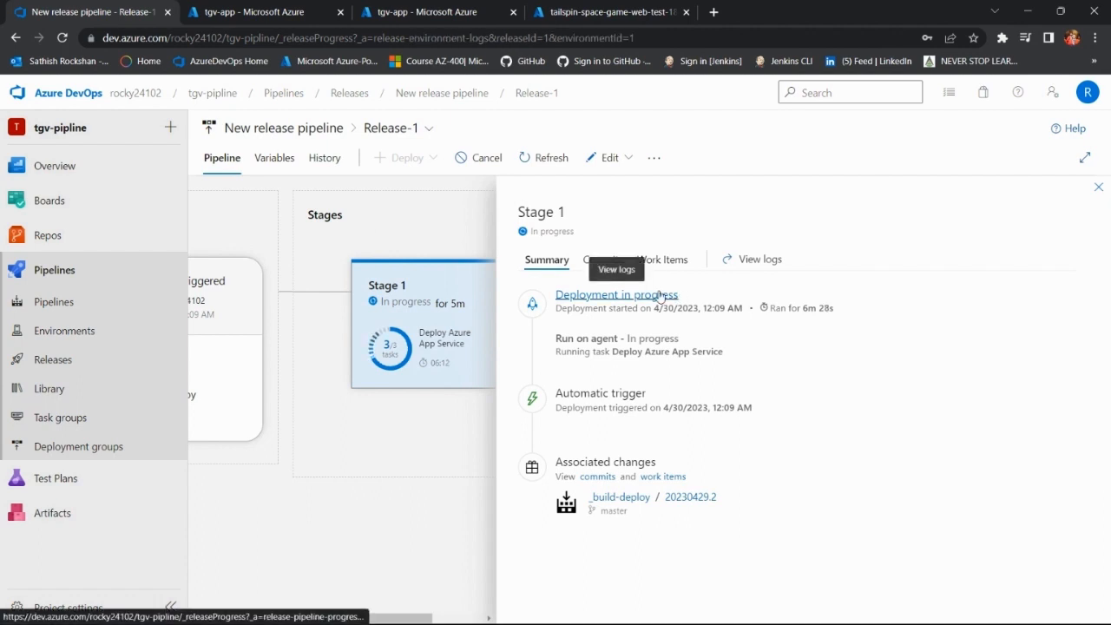
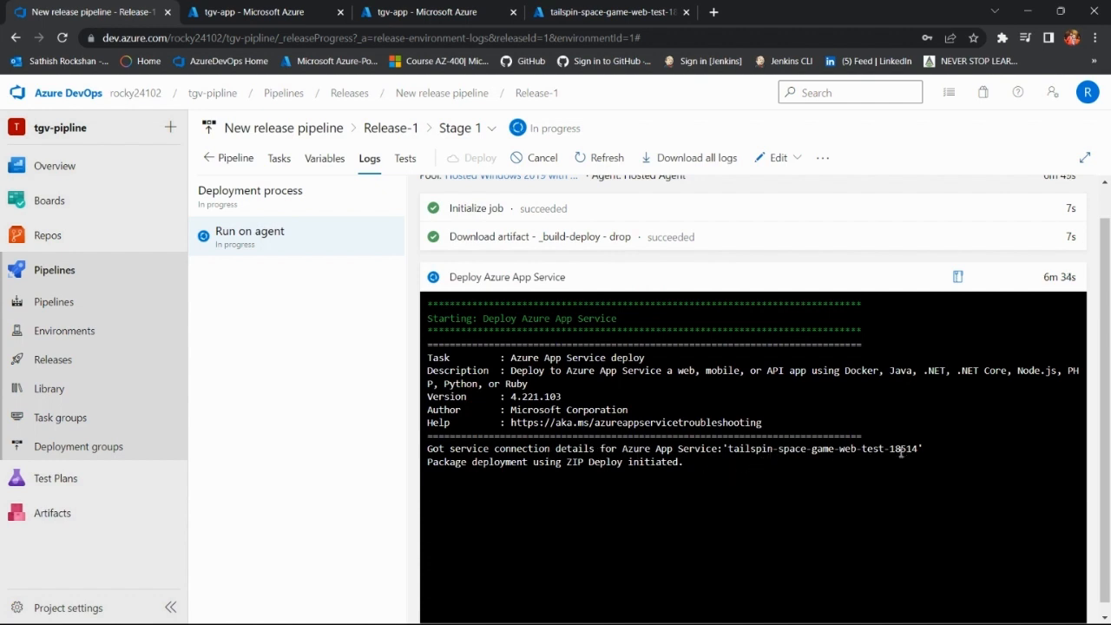
# Step: Compare the app service name in Stage 1's deployment log with the web app name on its Azure portal overview
pyautogui.moveTo(728, 449); pyautogui.dragTo(913, 449)
pyautogui.click(604, 9)
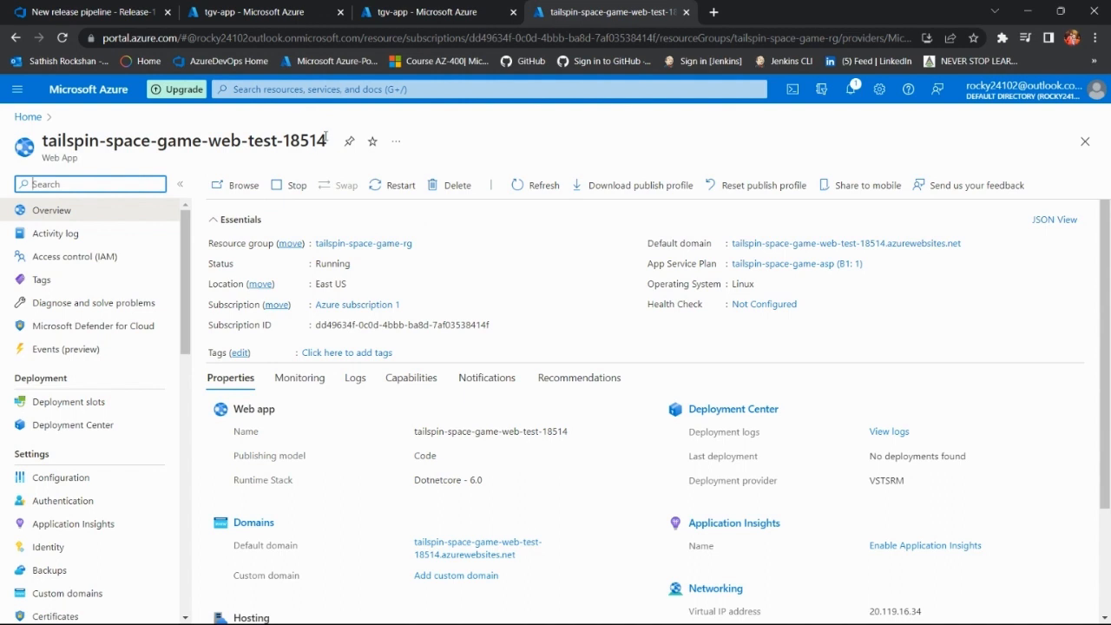
pyautogui.click(113, 11)
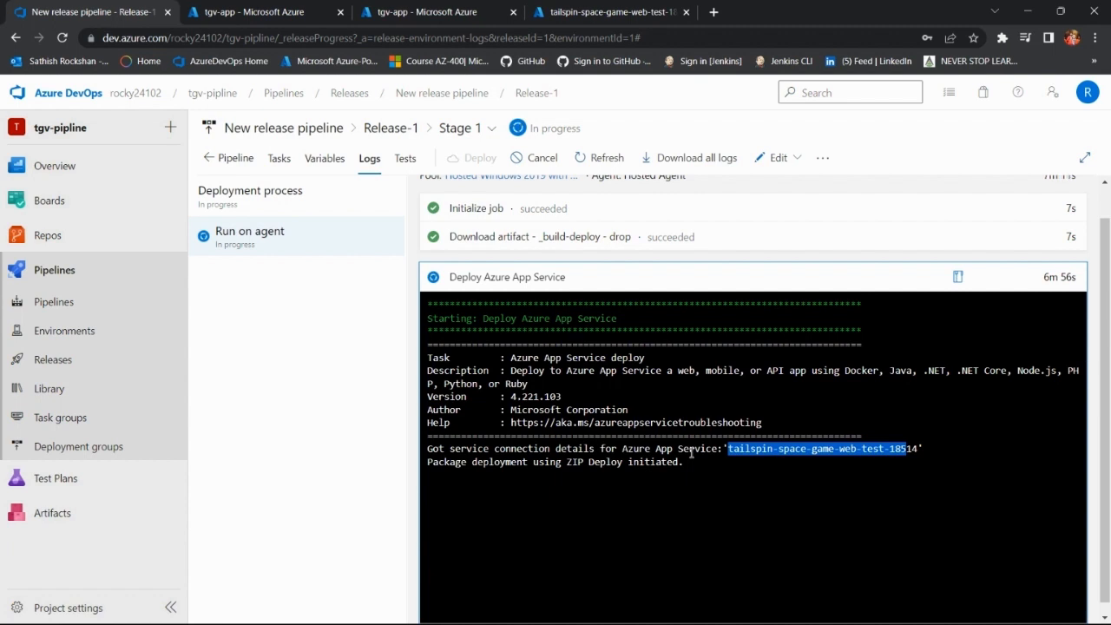
# Step: Switch to File Explorer, check the contents of the demo-project folder, and return to the release logs
pyautogui.moveTo(747, 612)
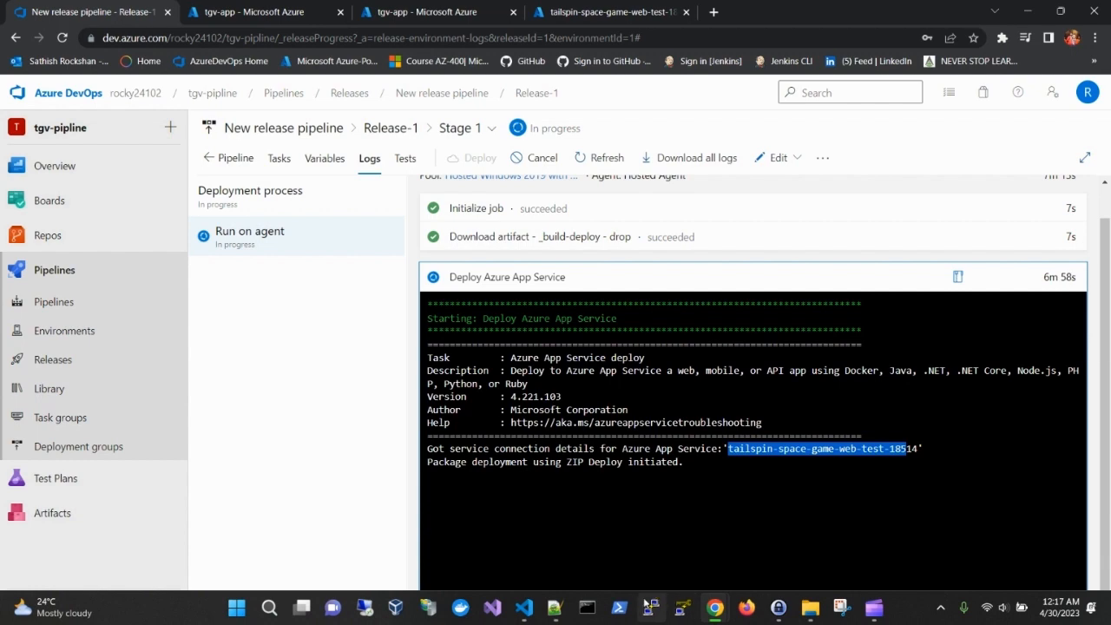
pyautogui.moveTo(814, 617)
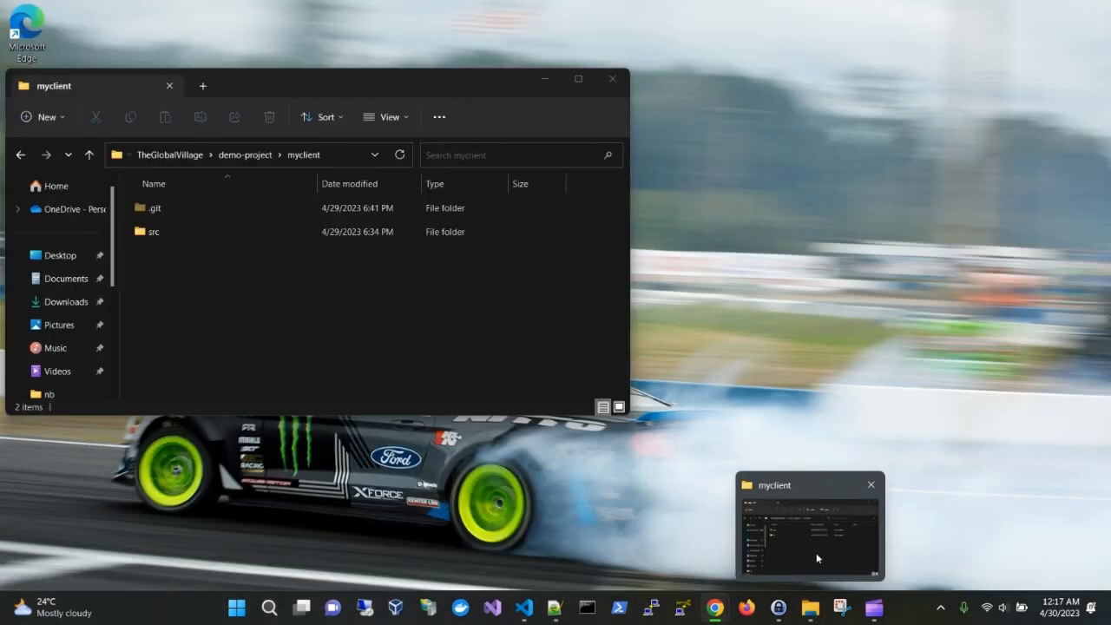
pyautogui.click(816, 552)
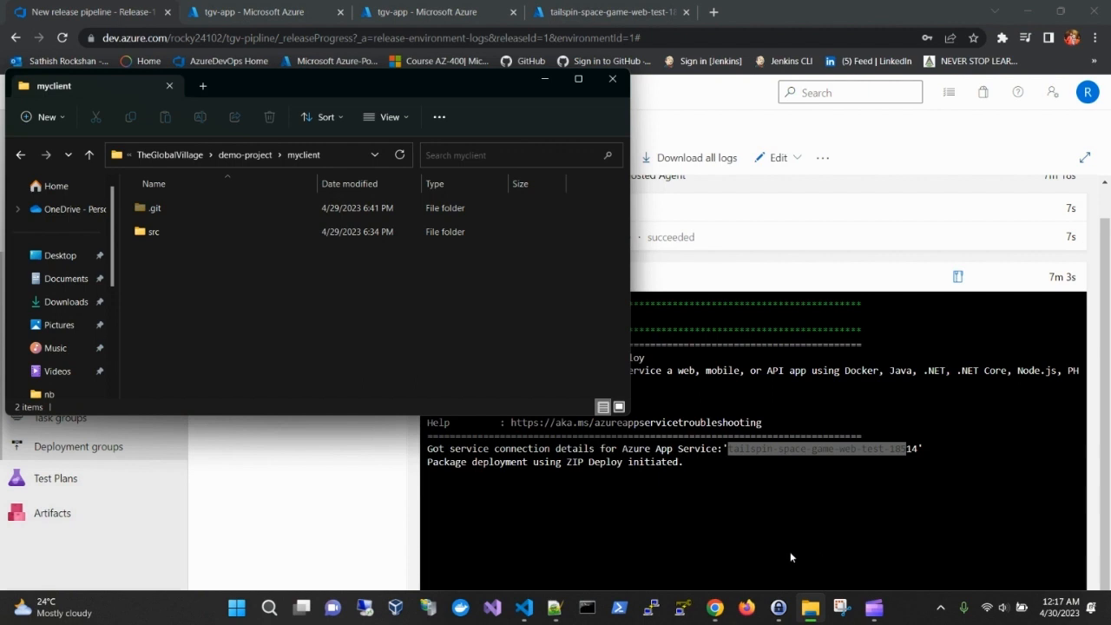
pyautogui.click(260, 160)
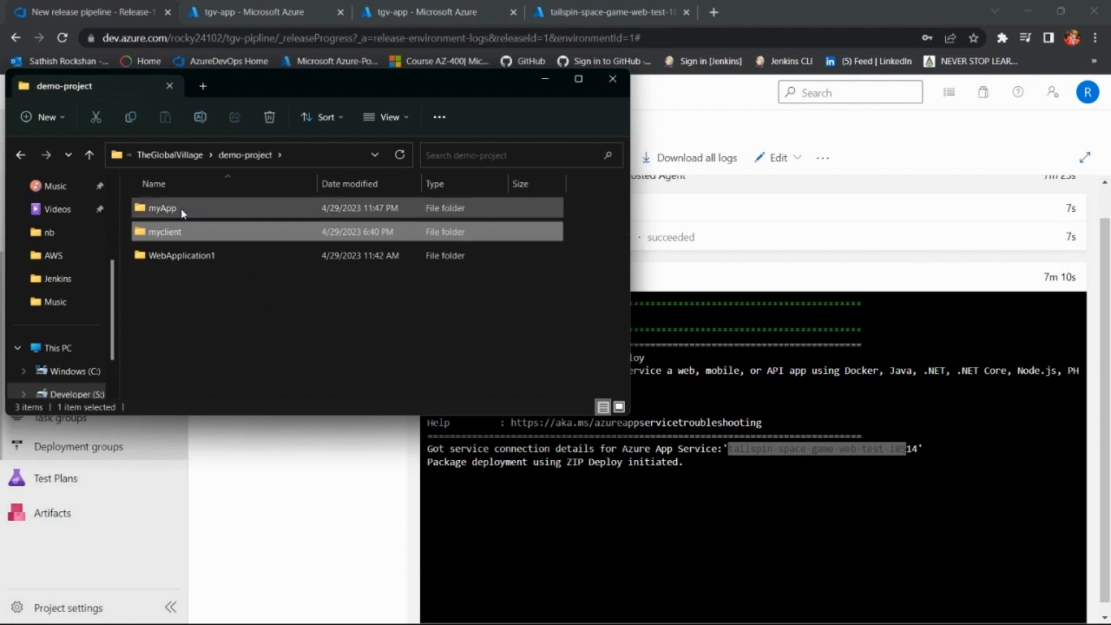
pyautogui.click(541, 80)
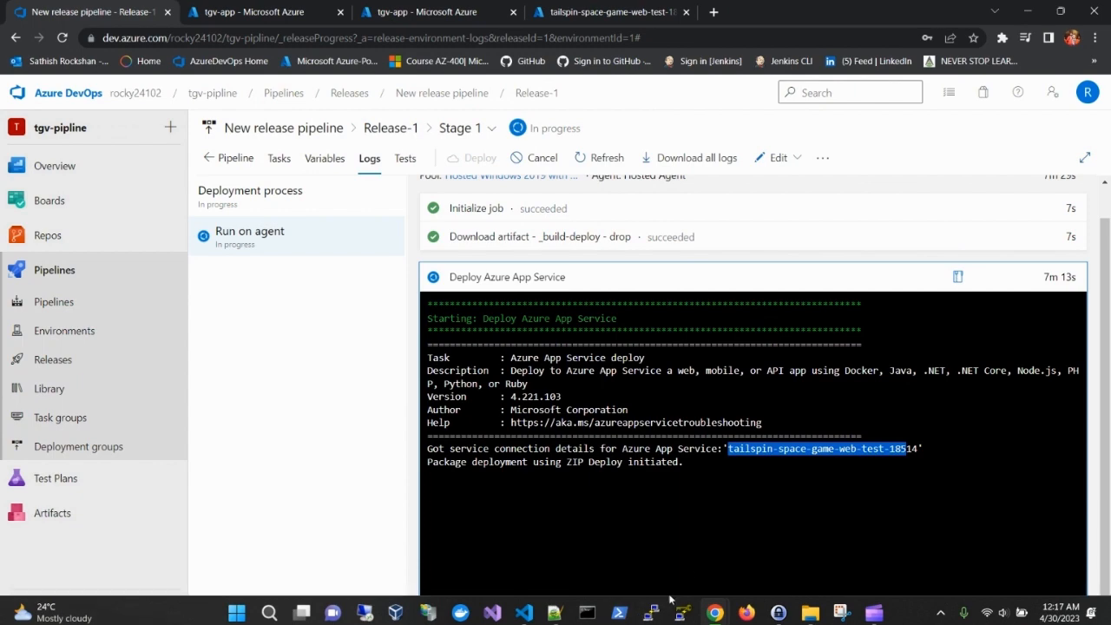
# Step: Look briefly at build-deploy's App.js in Visual Studio Code and return to the release logs
pyautogui.moveTo(528, 611)
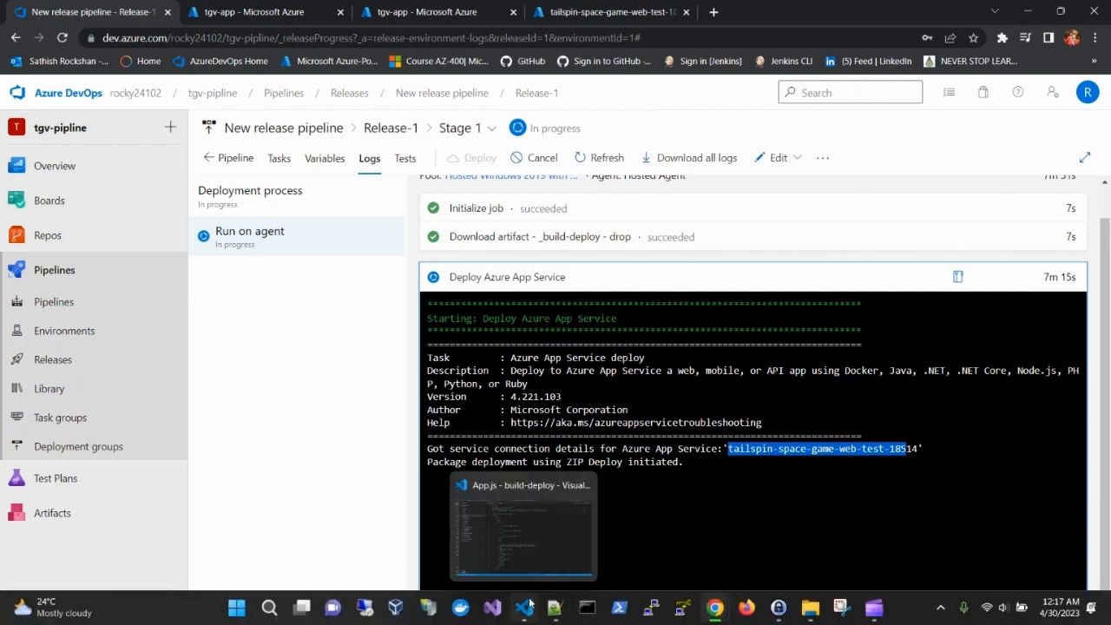
pyautogui.click(534, 572)
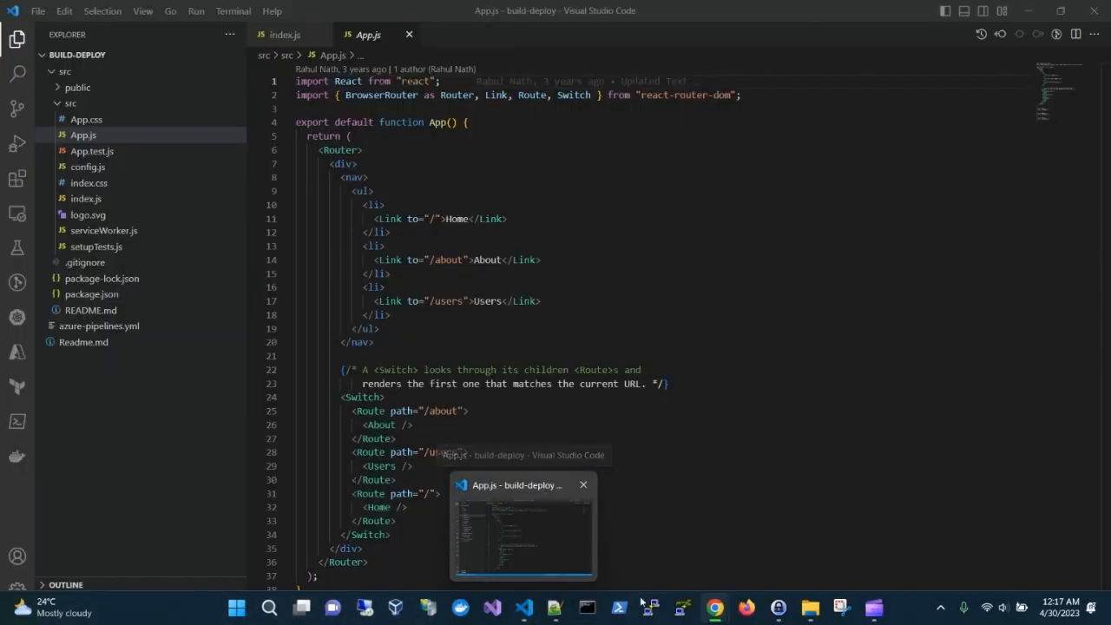
pyautogui.click(536, 557)
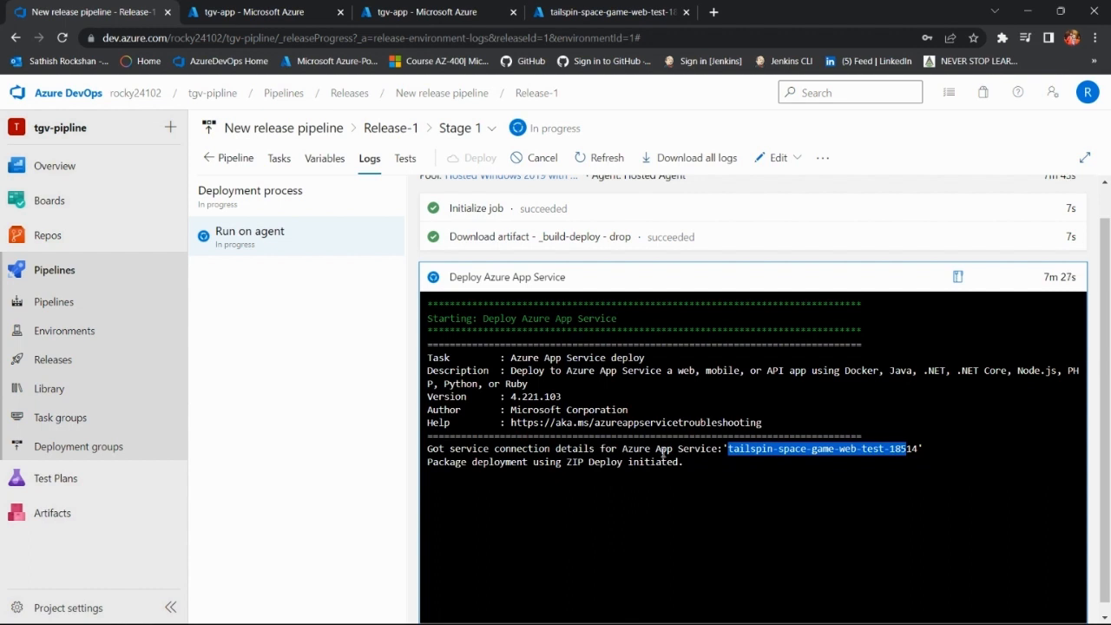
pyautogui.moveTo(559, 618)
pyautogui.moveTo(578, 586)
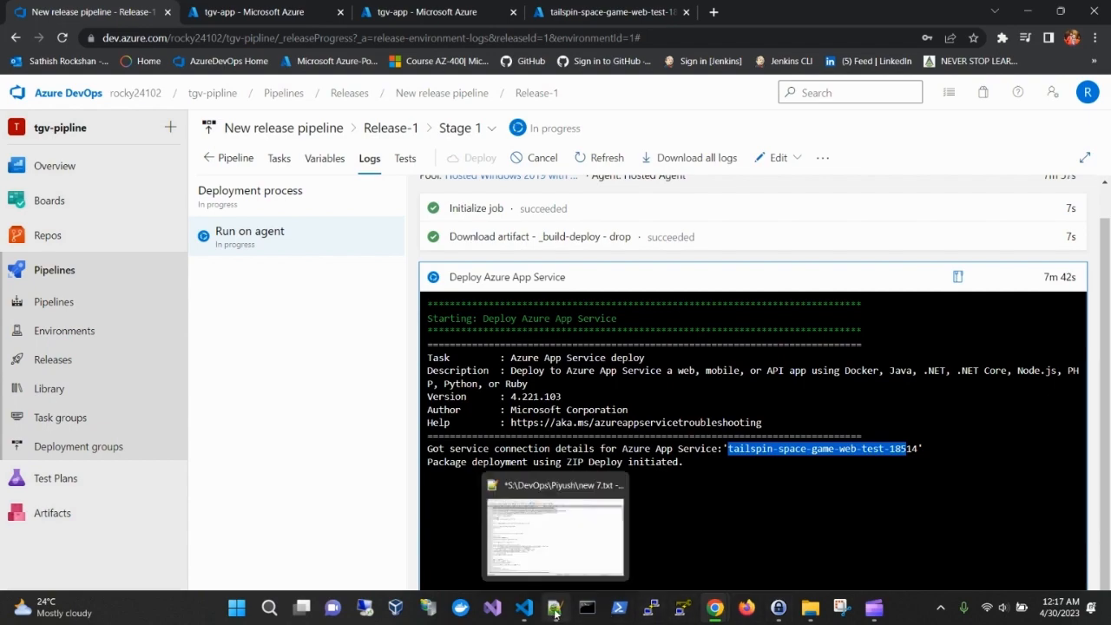
# Step: Switch to Visual Studio Code and create a file named commands in build-deploy's inner src folder, beside App.css
pyautogui.click(524, 610)
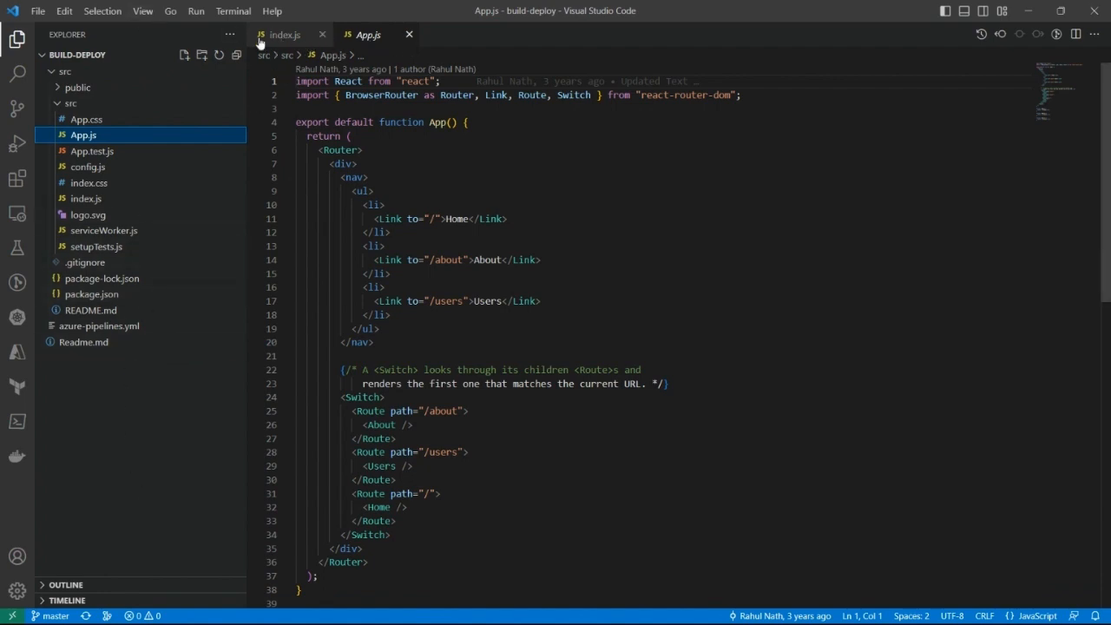
pyautogui.click(238, 13)
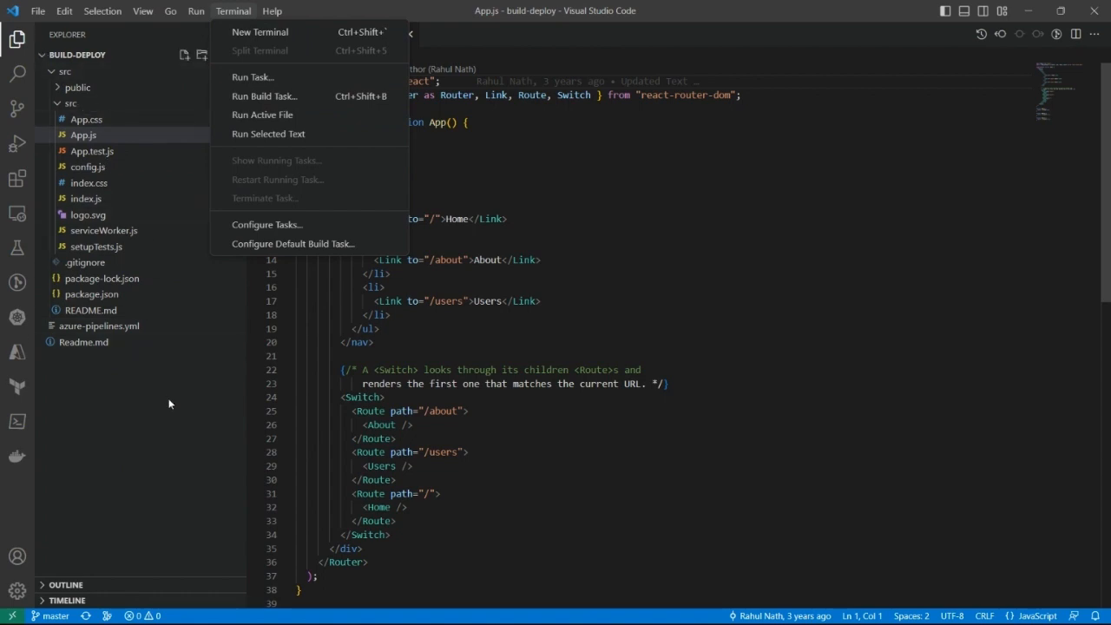
pyautogui.click(170, 444)
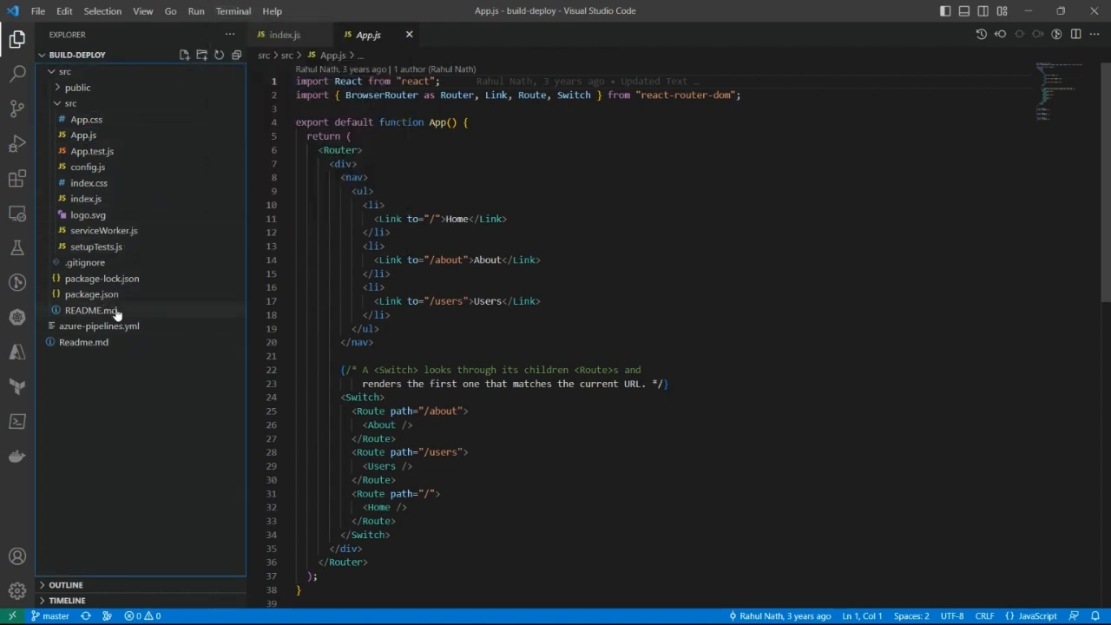
pyautogui.click(100, 122)
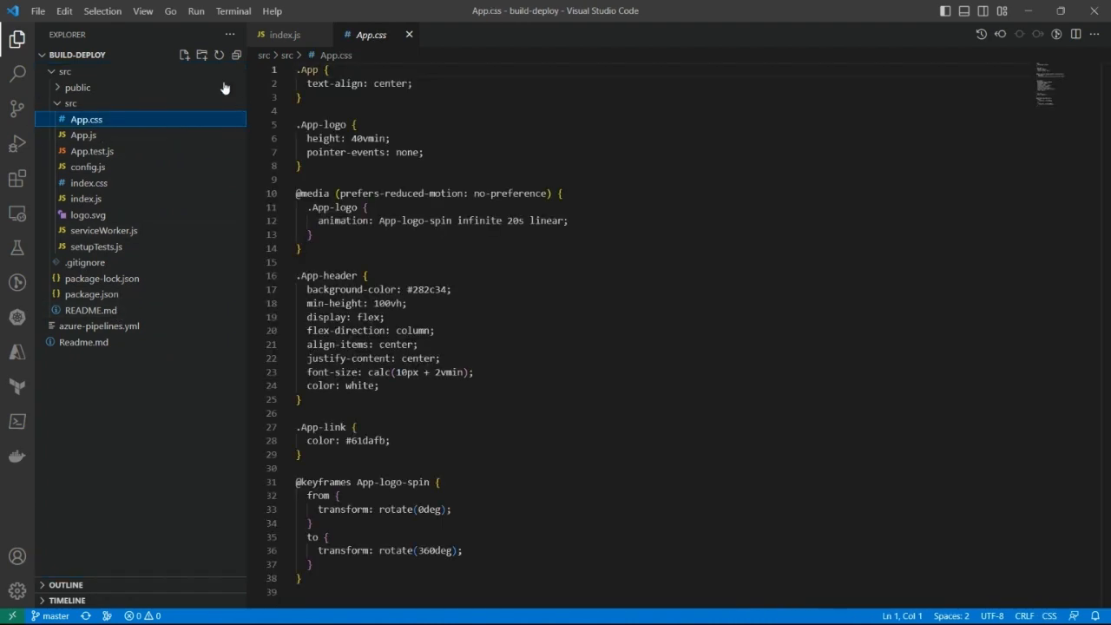
pyautogui.click(183, 55)
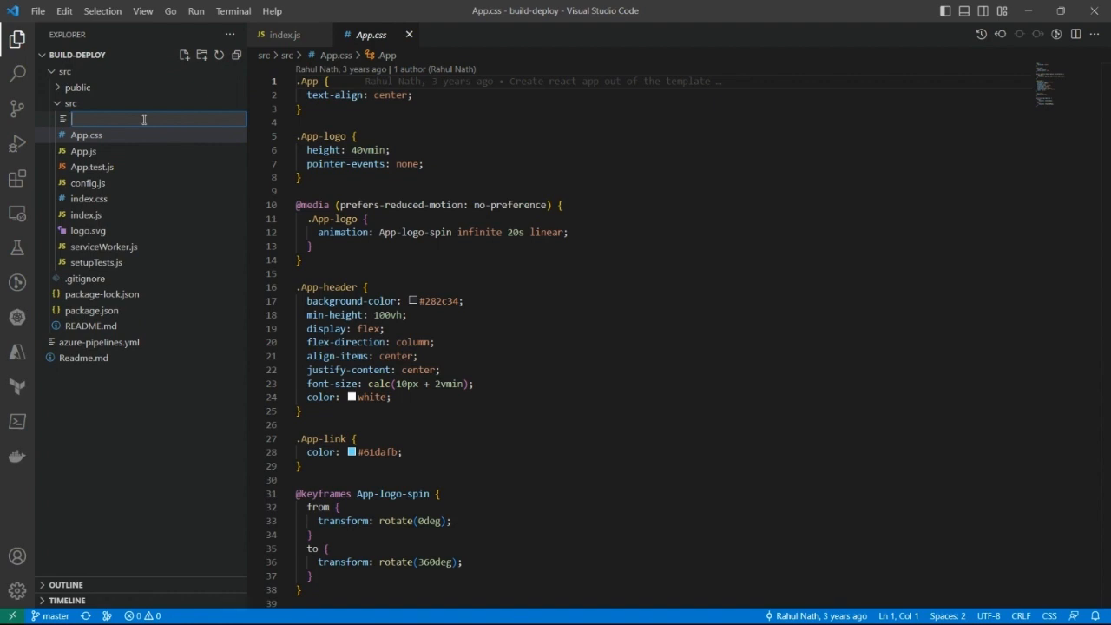
pyautogui.write('commands')
pyautogui.press('Return')
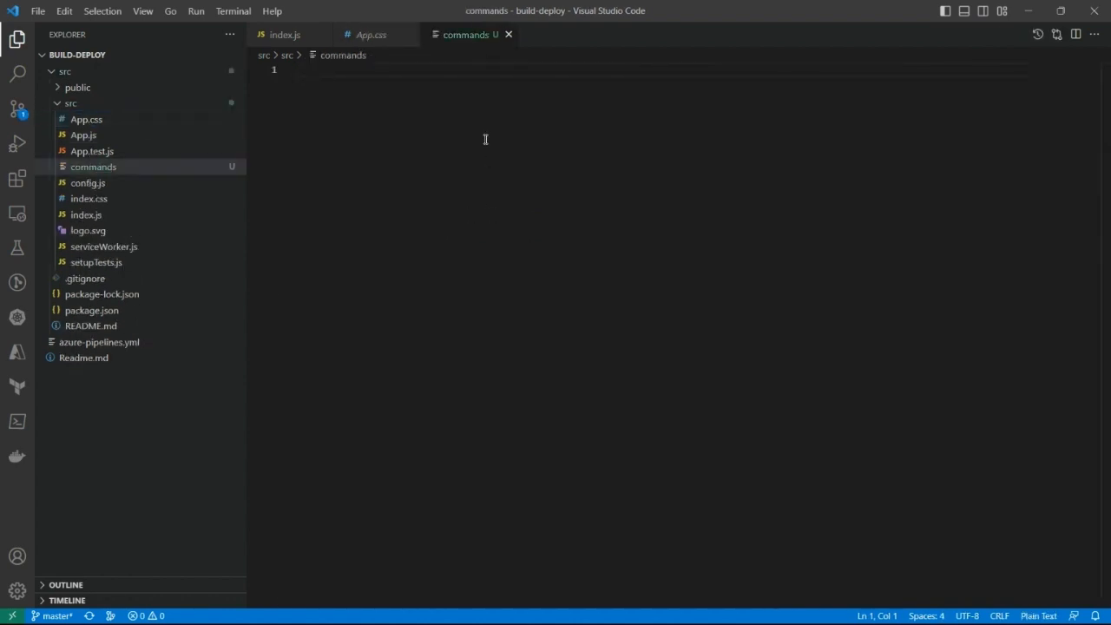
# Step: Write the command "npx create-react-app appname" on the first line of the commands file
pyautogui.write('n')
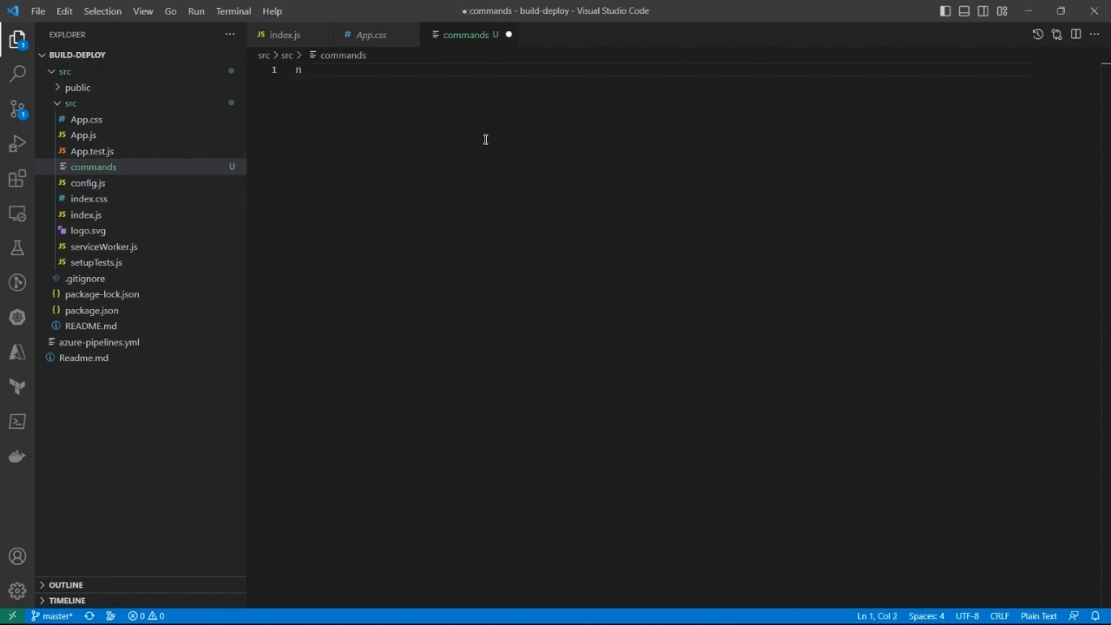
pyautogui.write('px create-reat')
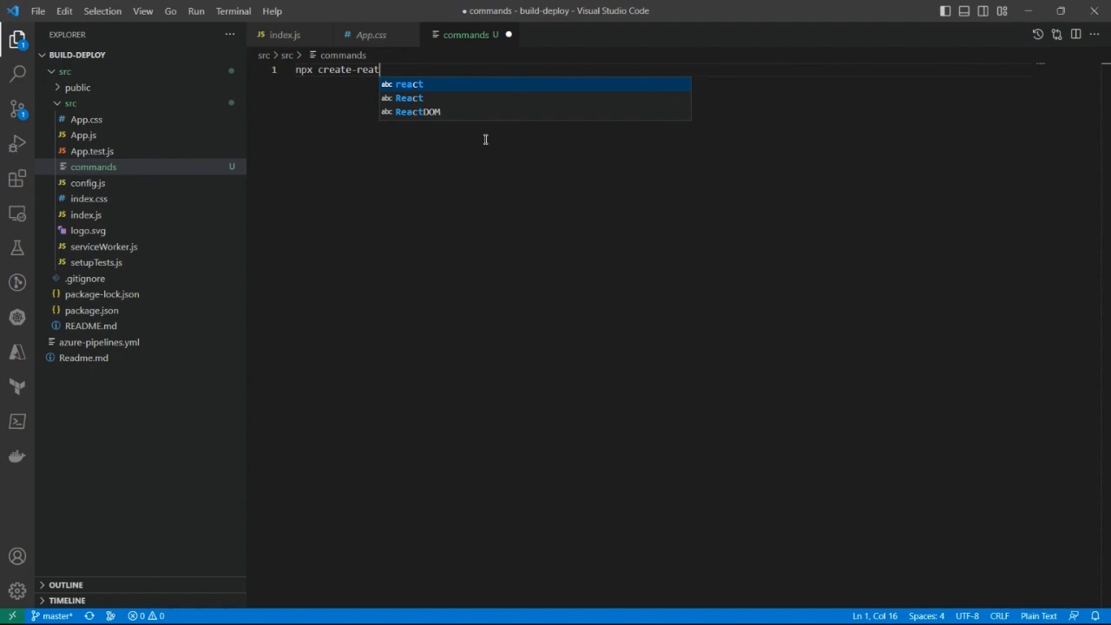
pyautogui.press('Tab')
pyautogui.write('-')
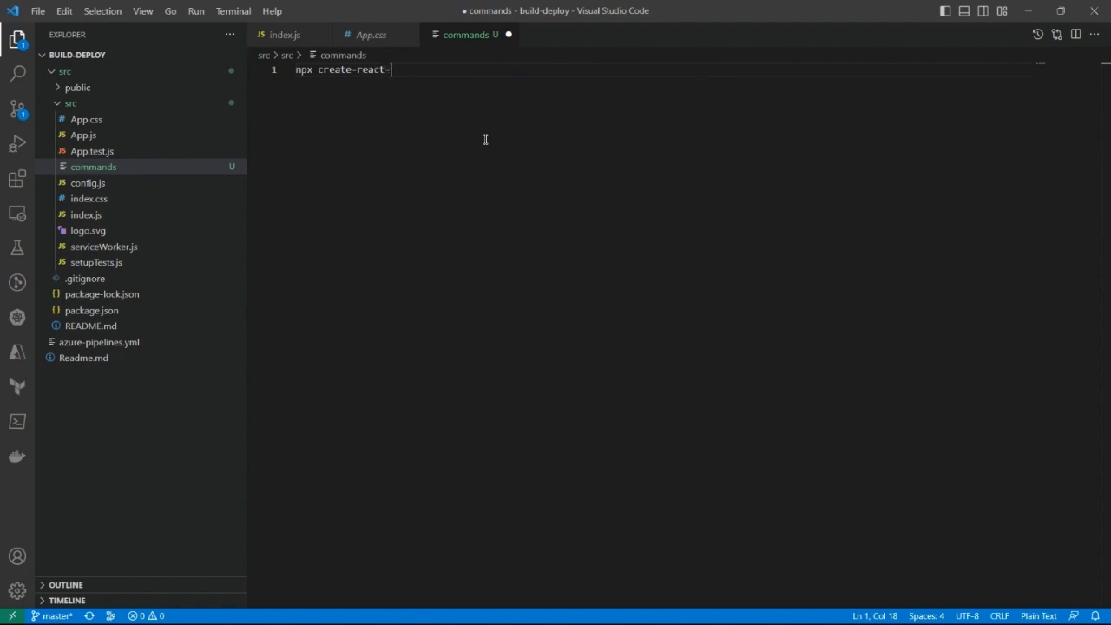
pyautogui.write('app appname')
# Step: Add the command "git init" on line 3, leaving a blank line below the npx command
pyautogui.press('Return')
pyautogui.press('Return')
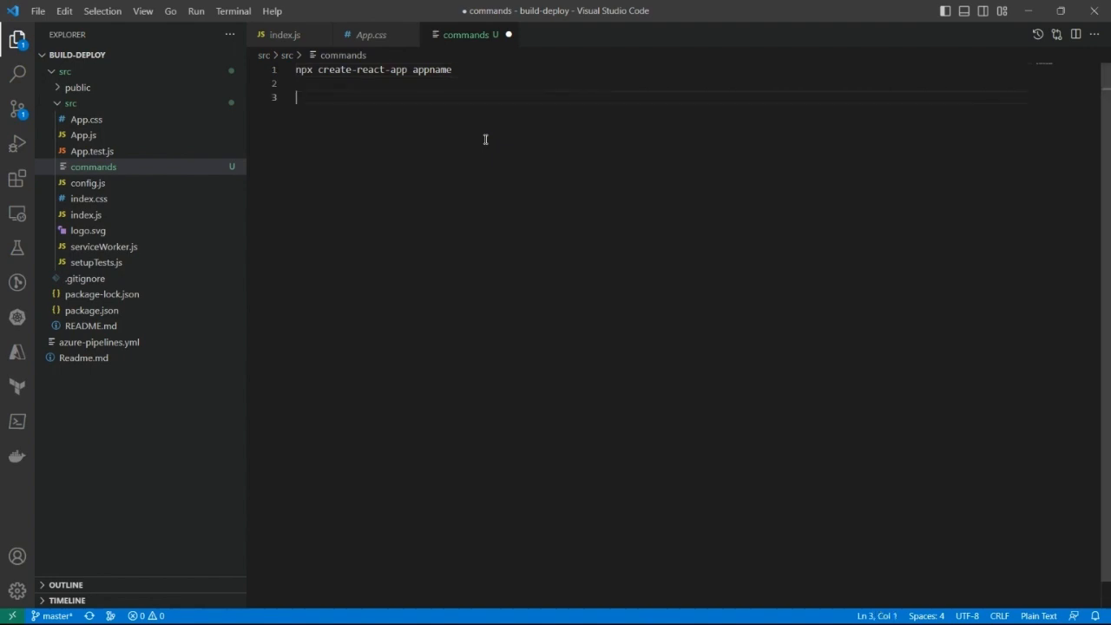
pyautogui.write('init')
pyautogui.press('Left')
pyautogui.press('Left')
pyautogui.press('Left')
pyautogui.press('Left')
pyautogui.press('Left')
pyautogui.press('Left')
pyautogui.press('Left')
pyautogui.press('Left')
pyautogui.press('Left')
pyautogui.press('Left')
pyautogui.press('Left')
pyautogui.press('Left')
pyautogui.press('Left')
pyautogui.click(302, 99)
pyautogui.write('git')
pyautogui.click(368, 100)
# Step: Append the option --initial-branch=master to the git init command
pyautogui.write('--initi')
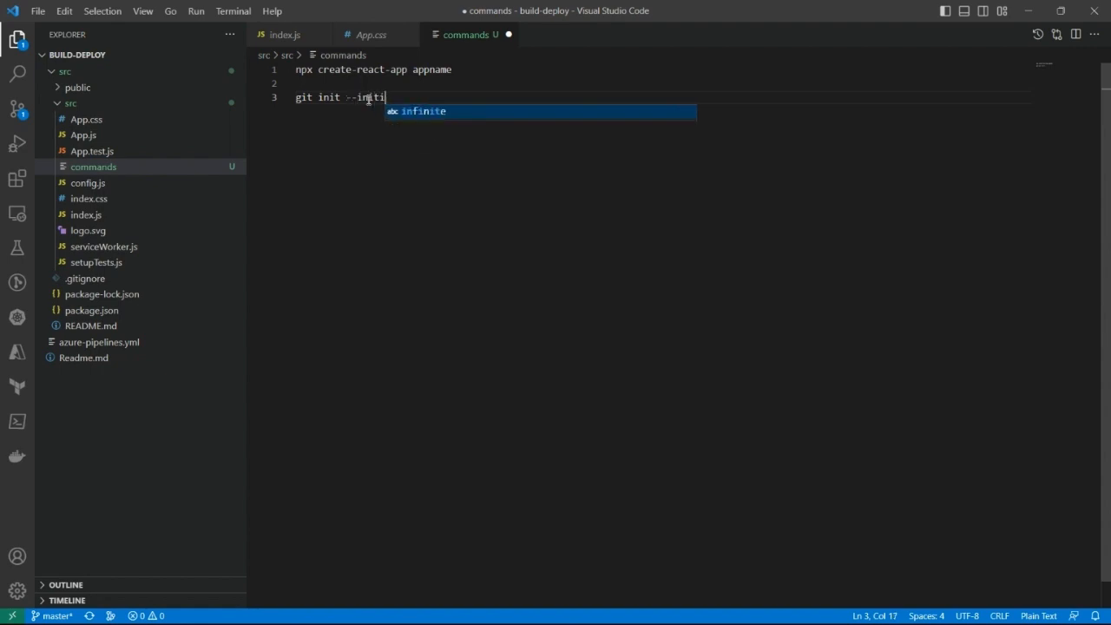
pyautogui.write('al-')
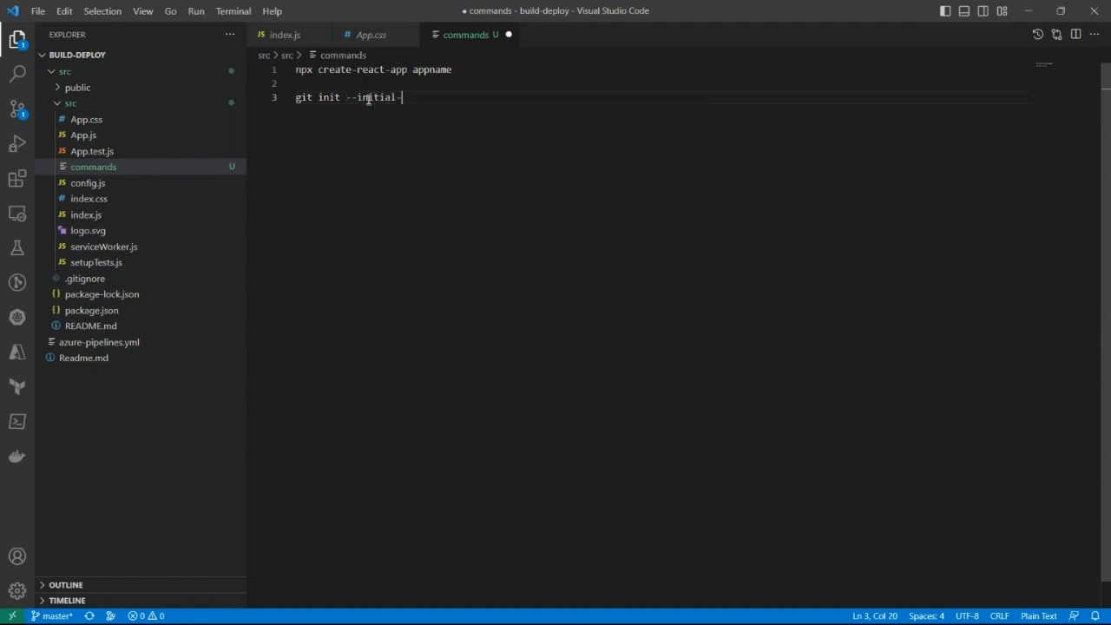
pyautogui.write('branch=master')
pyautogui.press('Return')
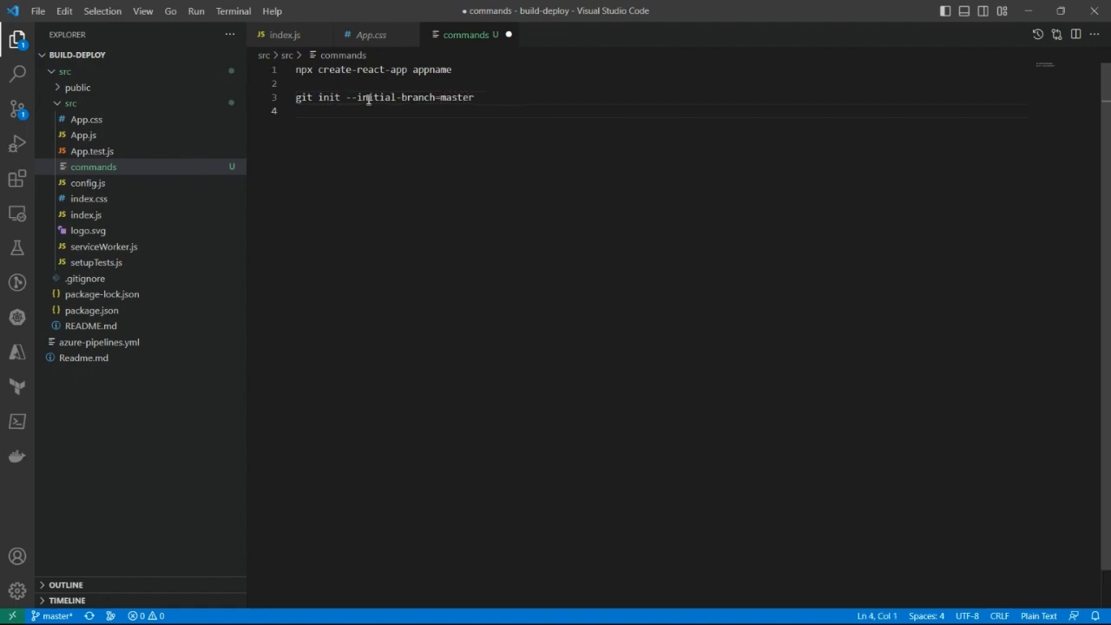
# Step: Add the command "git add" on line 5 of the commands file
pyautogui.press('Return')
pyautogui.write('git')
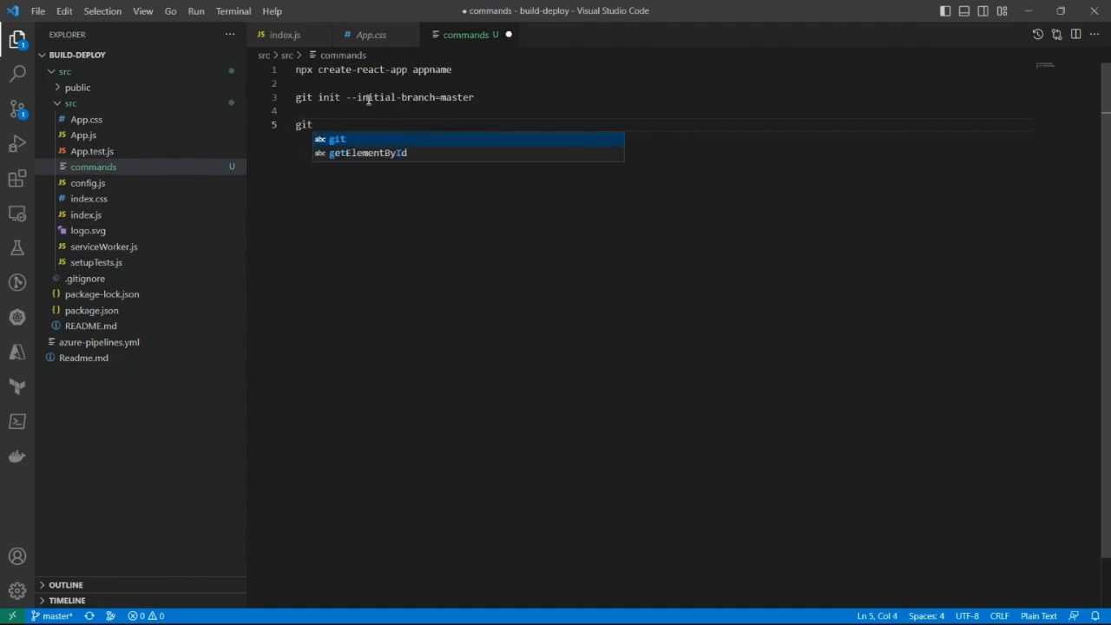
pyautogui.write(' add')
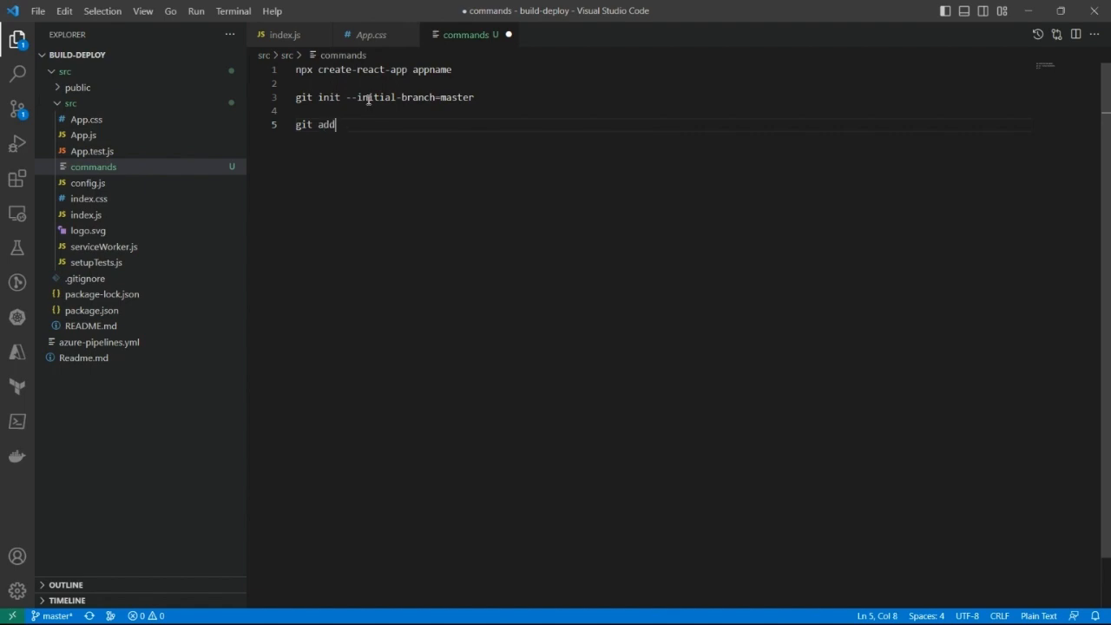
# Step: Add the command git commit -m "commit msg" on line 7 of the commands file
pyautogui.press('Return')
pyautogui.press('Return')
pyautogui.write('git commit')
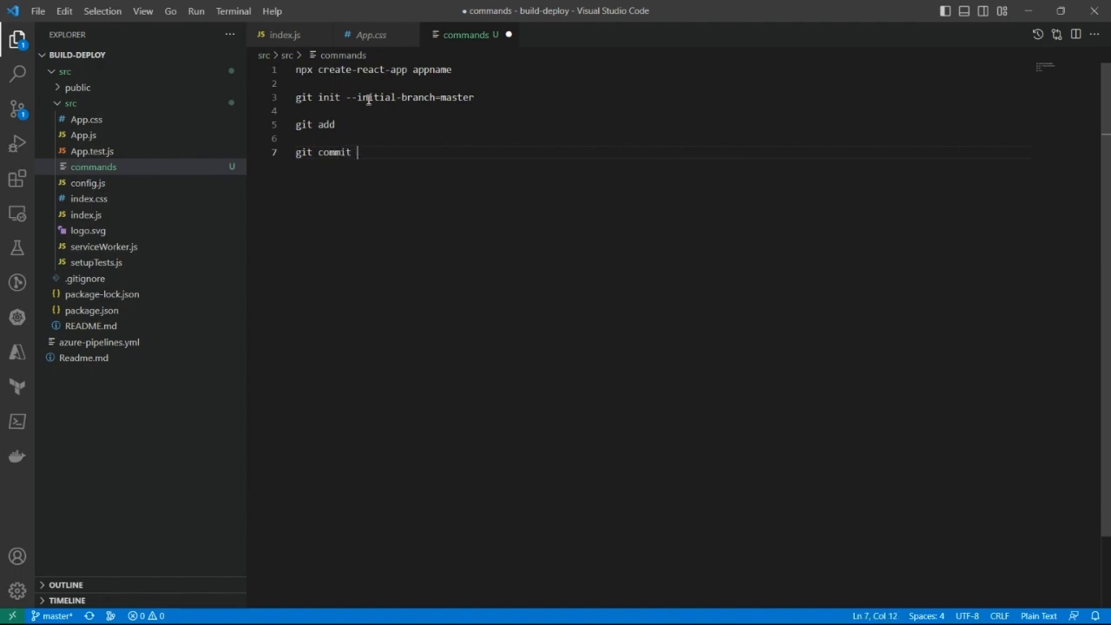
pyautogui.write(' -m ')
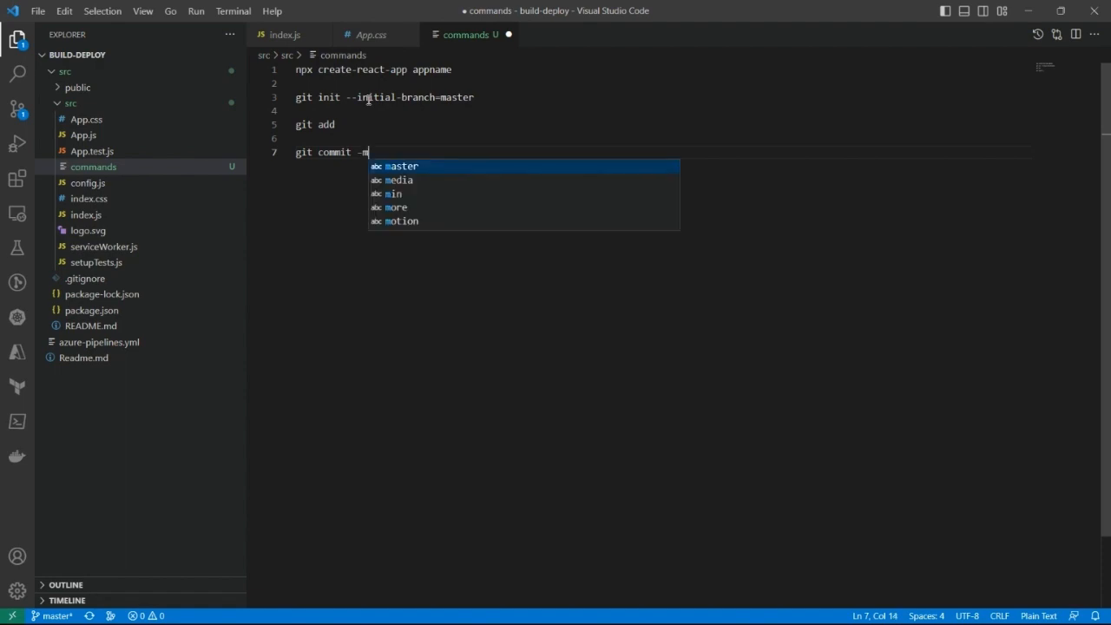
pyautogui.write('"')
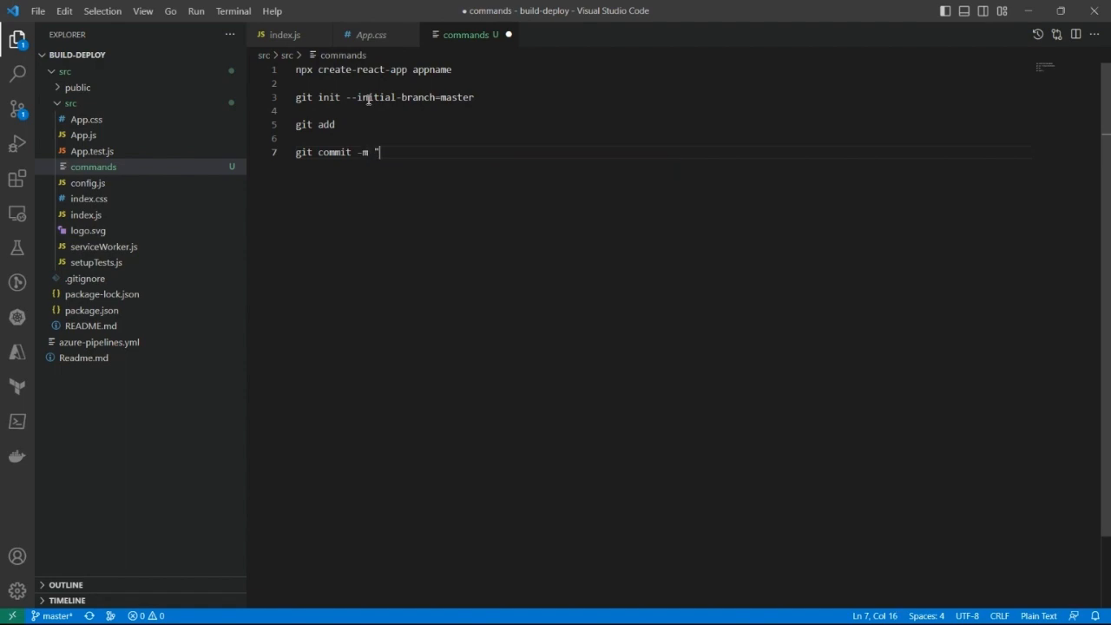
pyautogui.write('comm')
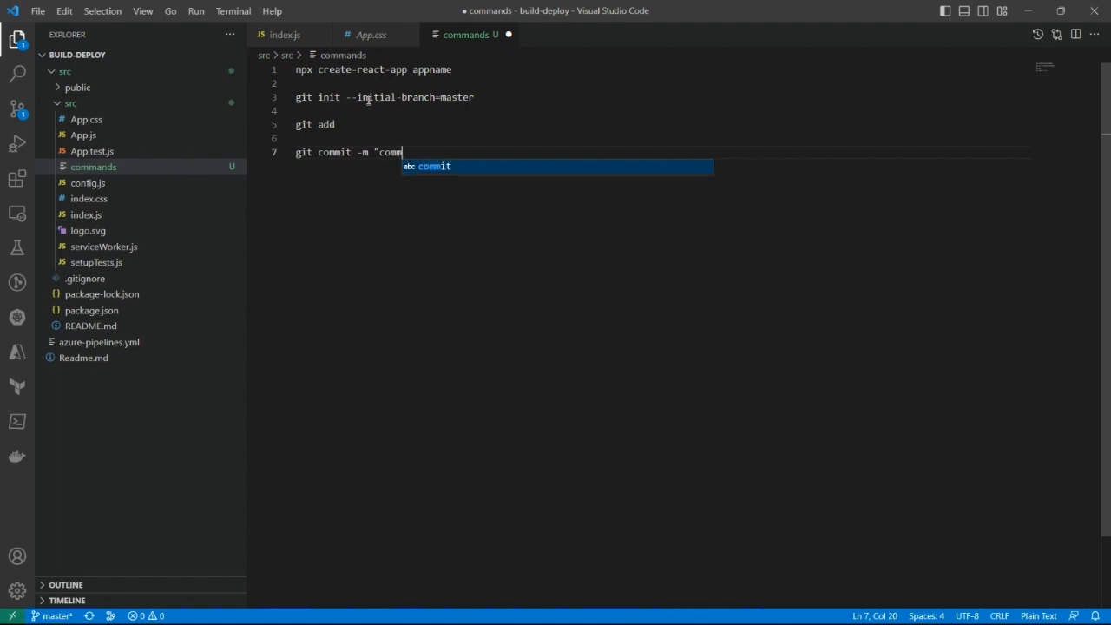
pyautogui.write('it m')
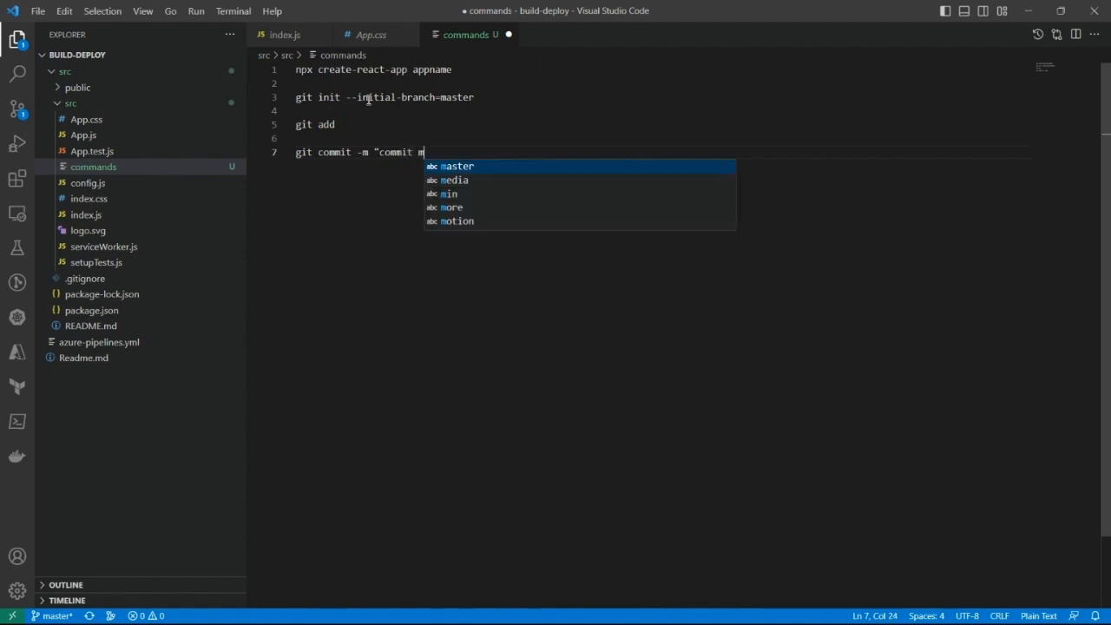
pyautogui.write('sg"')
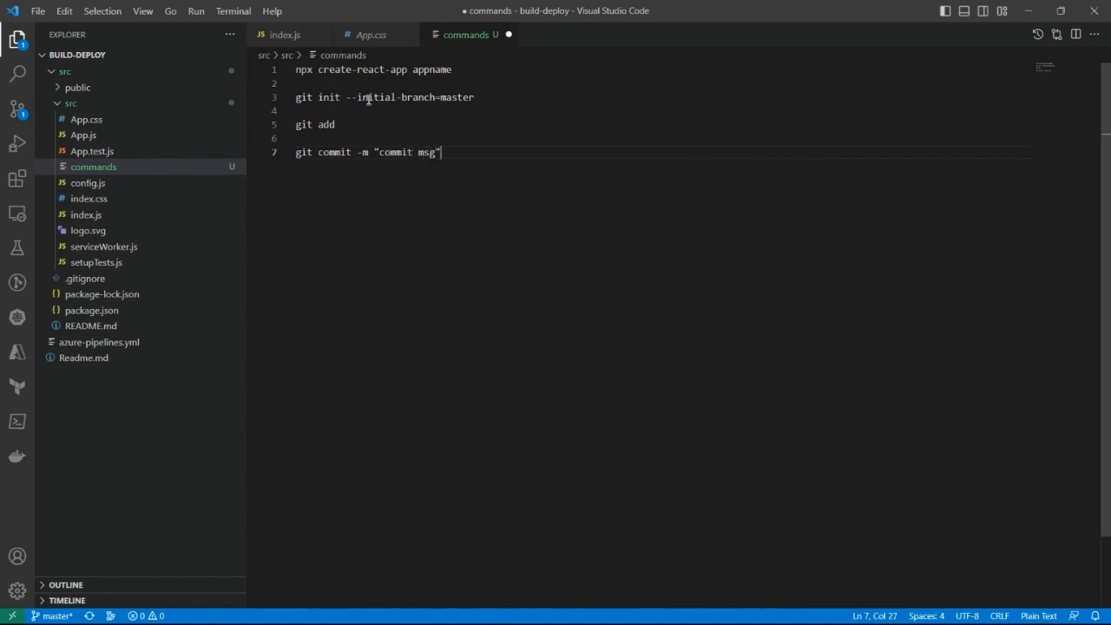
# Step: Add the note "get push command from azure devops" on line 9, leaving a blank line below the git commit command
pyautogui.press('Return')
pyautogui.press('Return')
pyautogui.write('we')
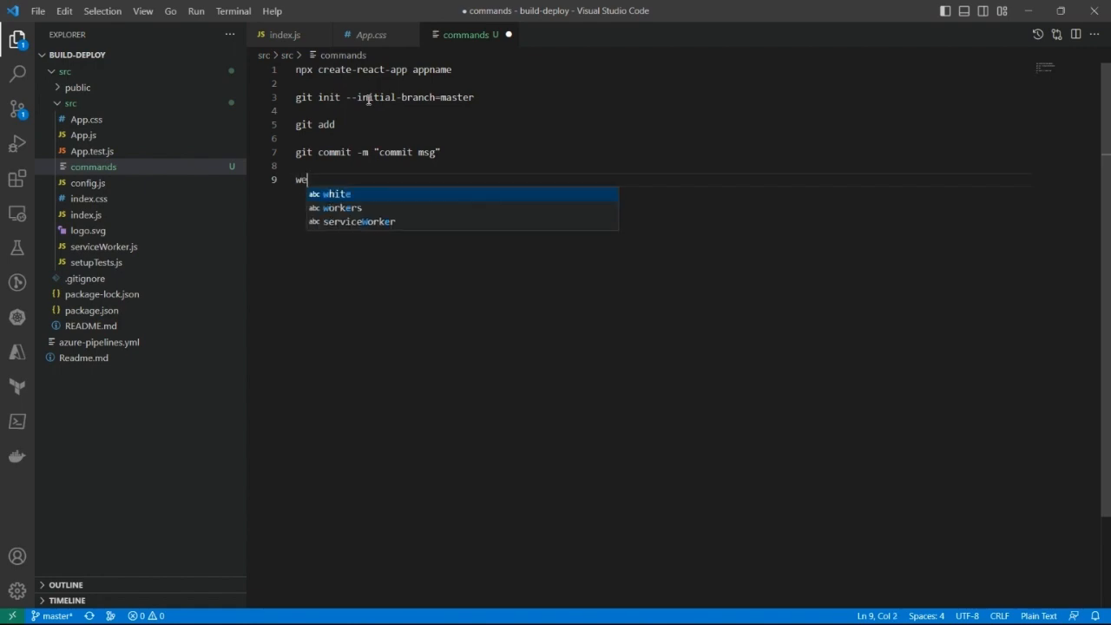
pyautogui.press('BackSpace')
pyautogui.press('BackSpace')
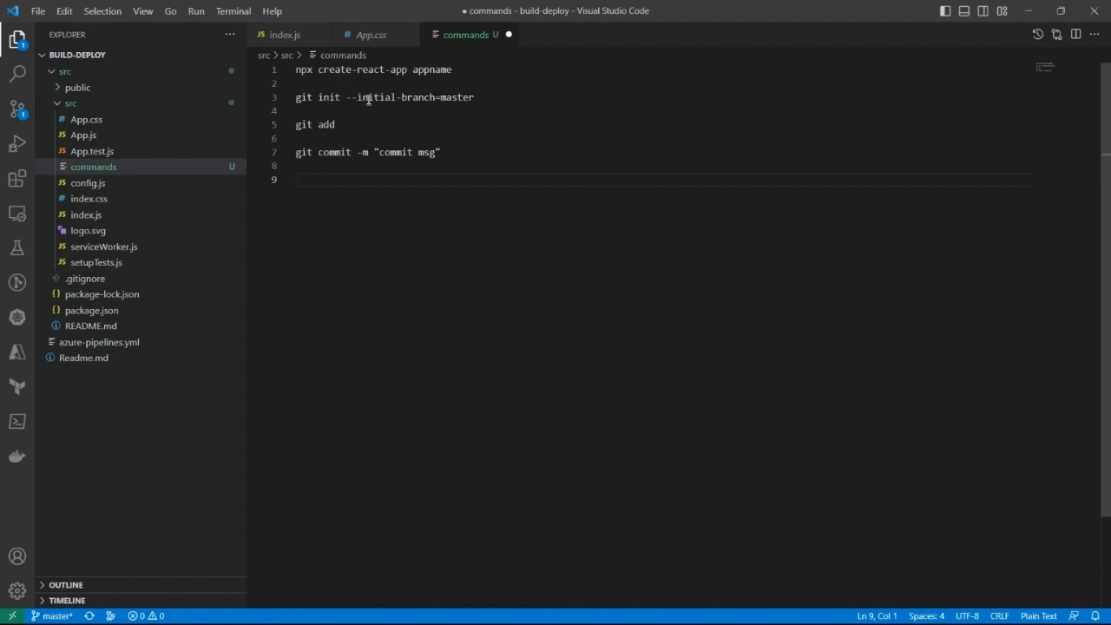
pyautogui.write('get push command ')
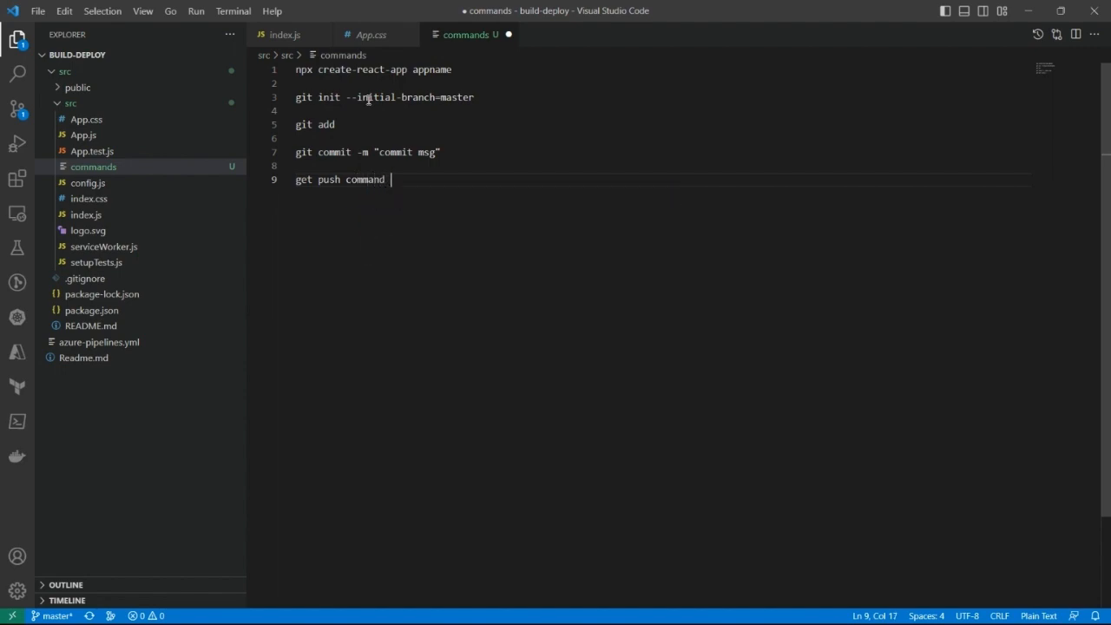
pyautogui.write('from a')
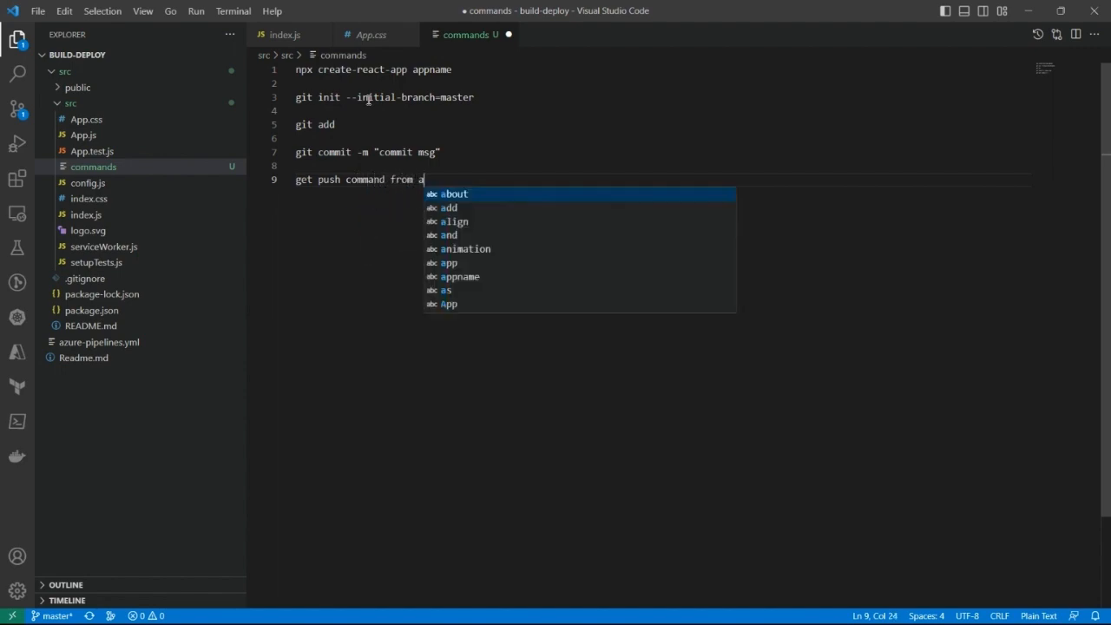
pyautogui.write('zure ')
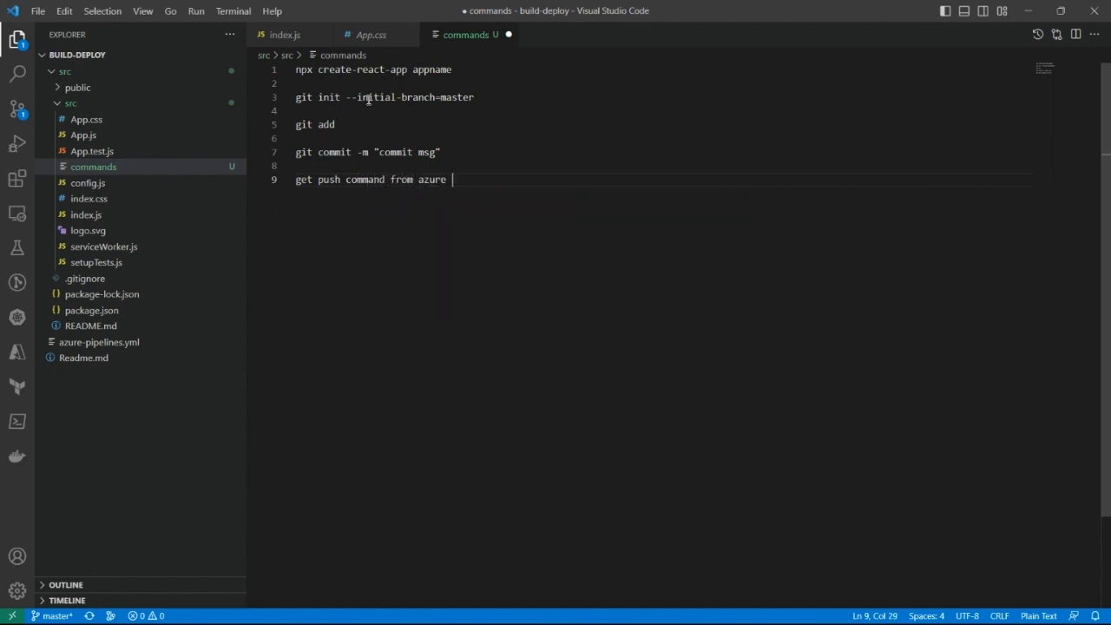
pyautogui.write('devops')
# Step: Insert "& executed" after "get" in the push command note on line 9
pyautogui.click(312, 179)
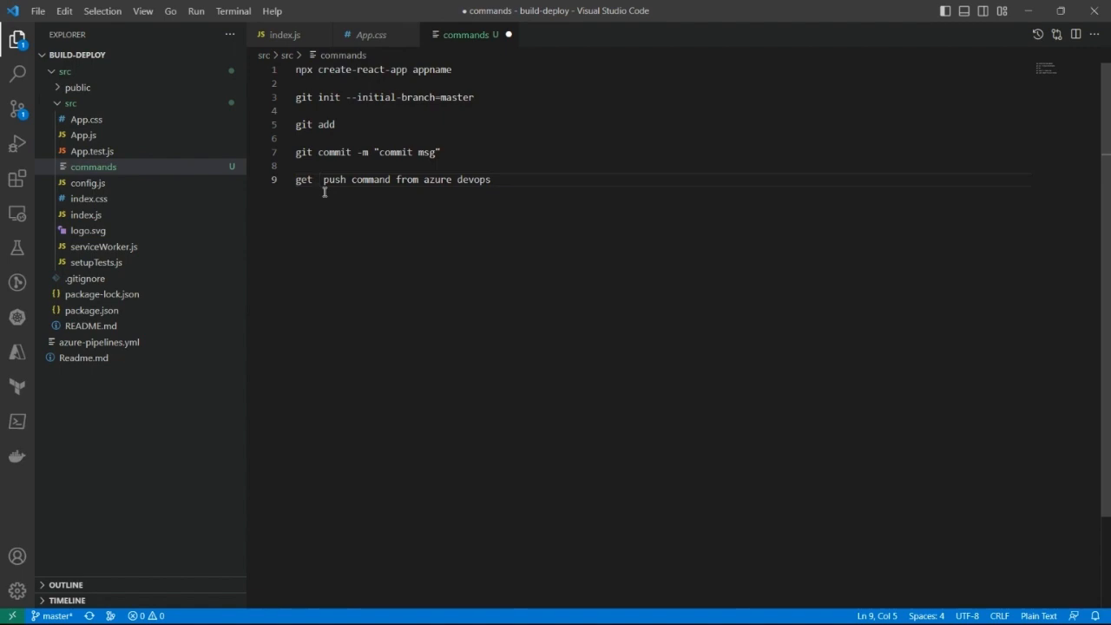
pyautogui.write('& exe')
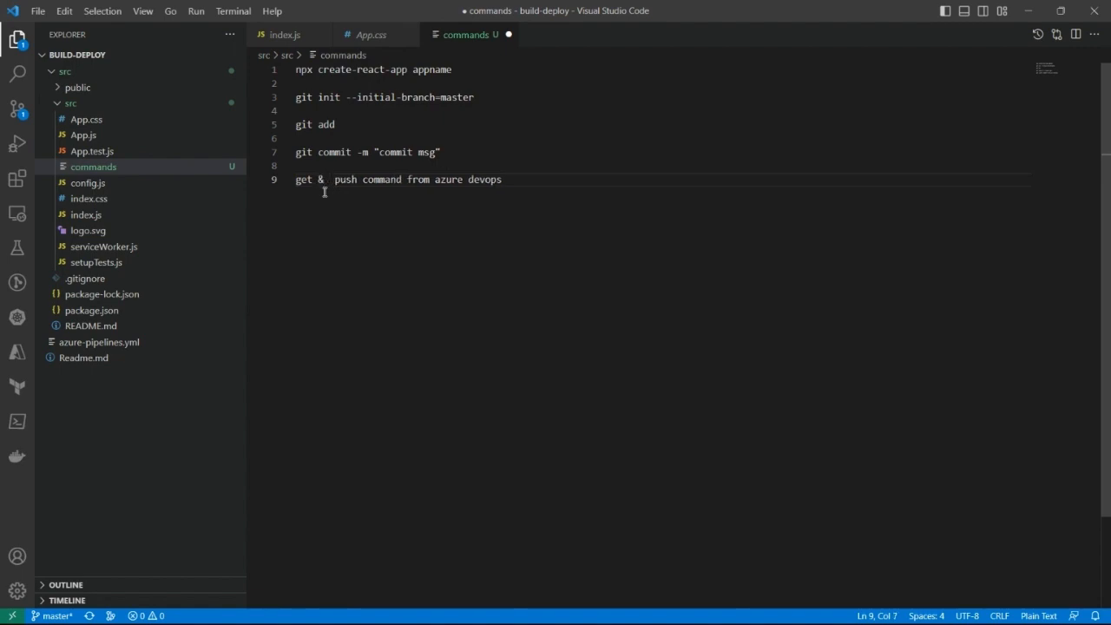
pyautogui.write('cuted')
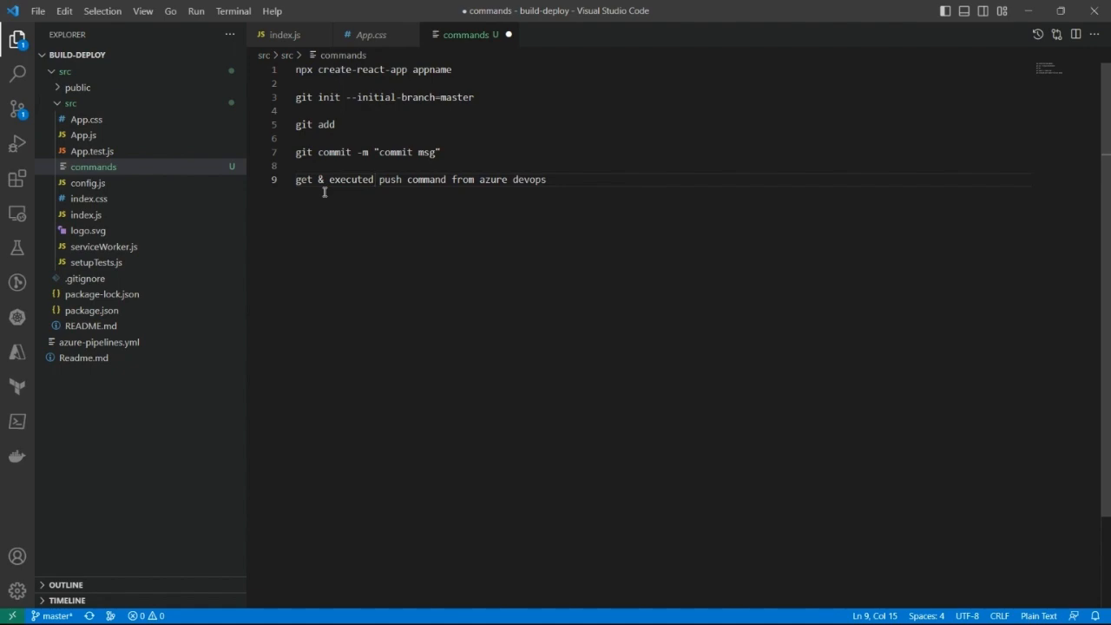
# Step: Add the entry "build pipeline" on line 11, leaving a blank line below the push command note
pyautogui.click(560, 189)
pyautogui.press('Return')
pyautogui.press('Return')
pyautogui.write('build pipeline')
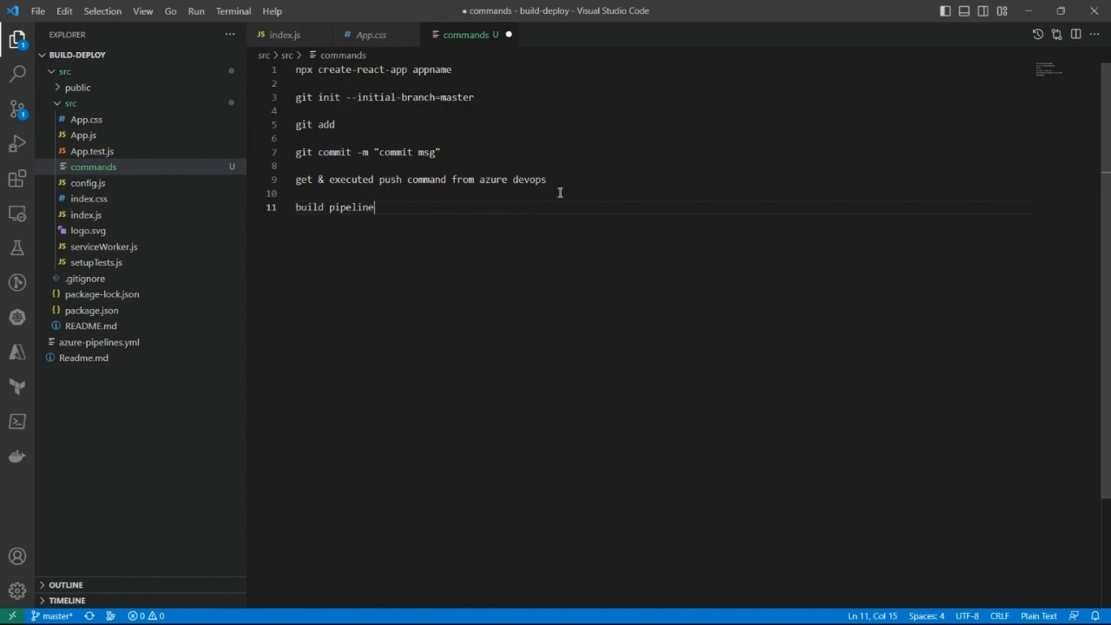
pyautogui.write(' -')
# Step: Append "- archive task, publish build" to the build pipeline entry, separating the two tasks with a comma
pyautogui.write('archive task. publish build')
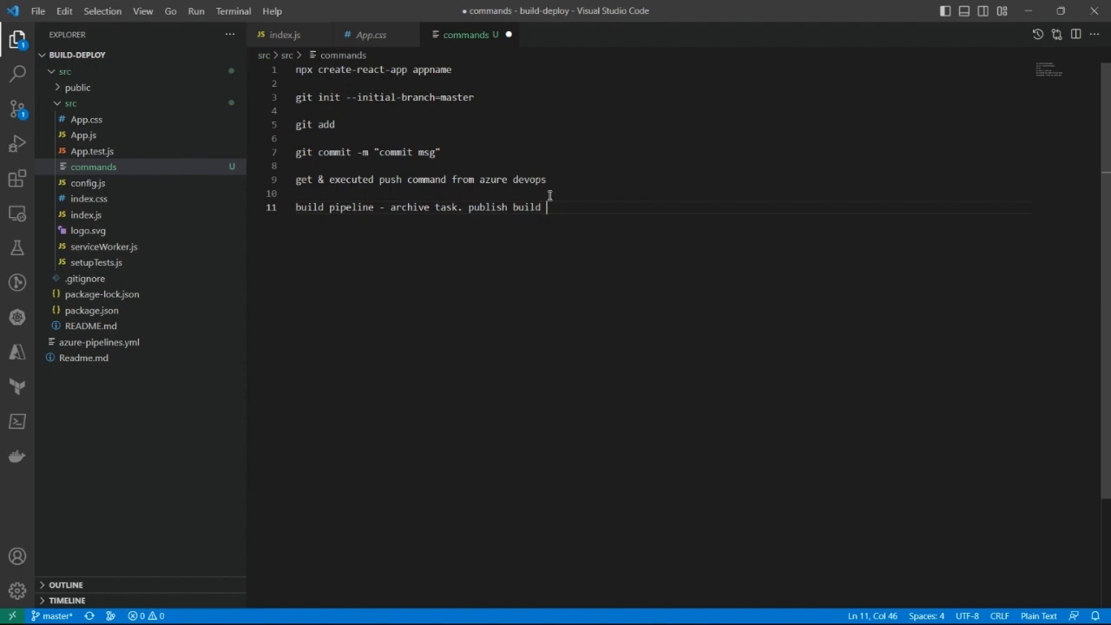
pyautogui.click(462, 211)
pyautogui.press('BackSpace')
pyautogui.write(',')
# Step: Append ", variables (Source ,Build)" to the end of the build pipeline entry
pyautogui.click(552, 209)
pyautogui.write(', varib')
pyautogui.press('BackSpace')
pyautogui.write('able')
pyautogui.write('s')
pyautogui.write(' (S')
pyautogui.write('ource ')
pyautogui.write(',Build')
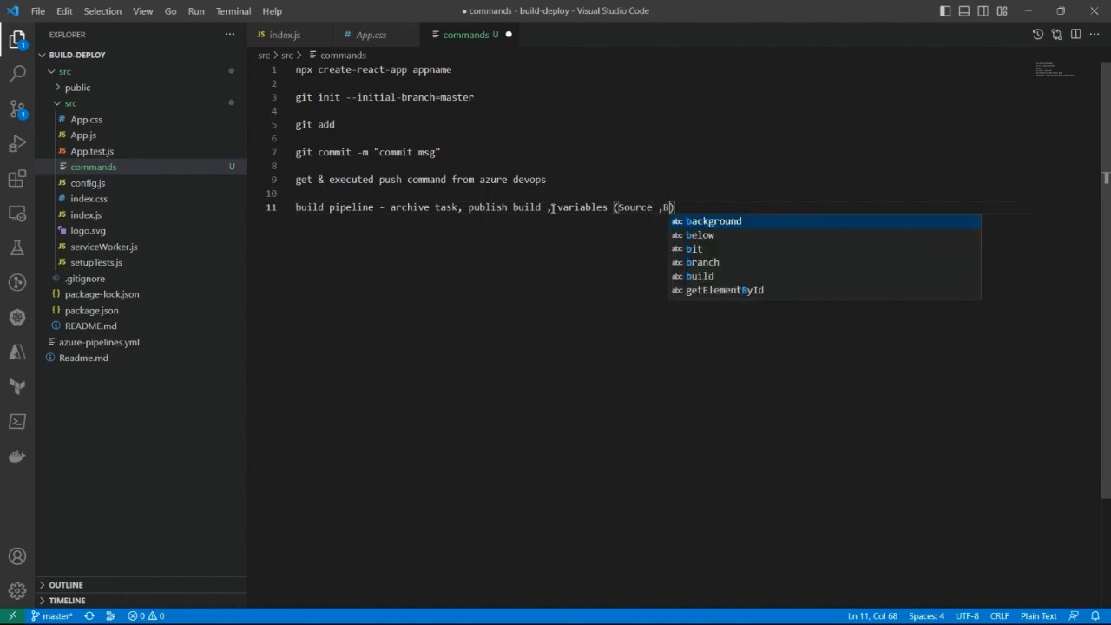
pyautogui.write(')')
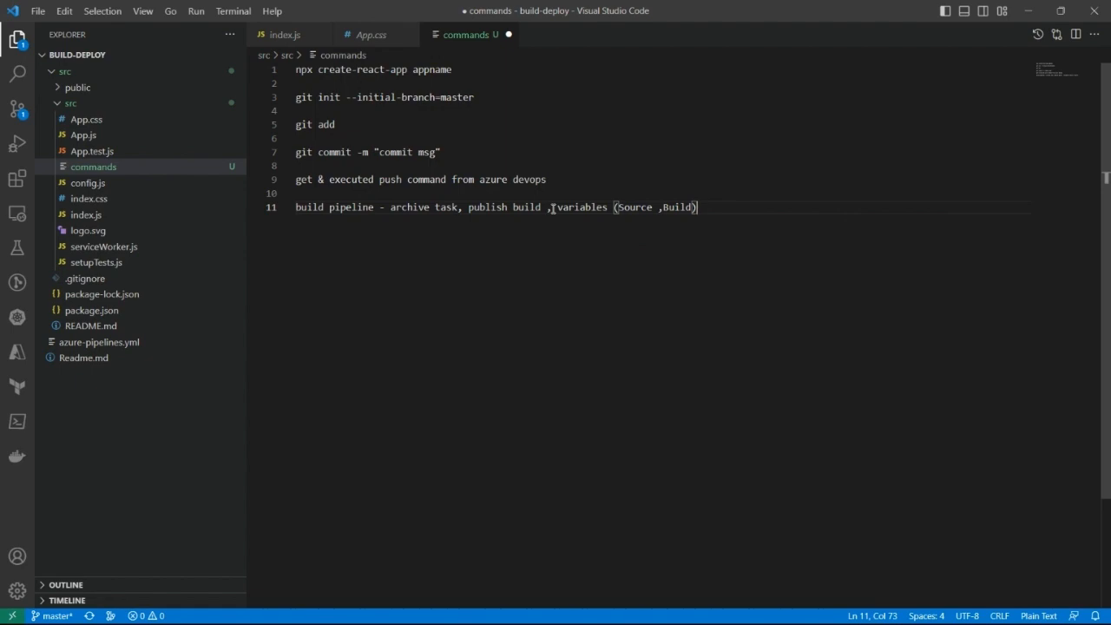
# Step: Add the entry "Service Principal" on line 14, leaving two blank lines below the build pipeline entry
pyautogui.press('Return')
pyautogui.press('Return')
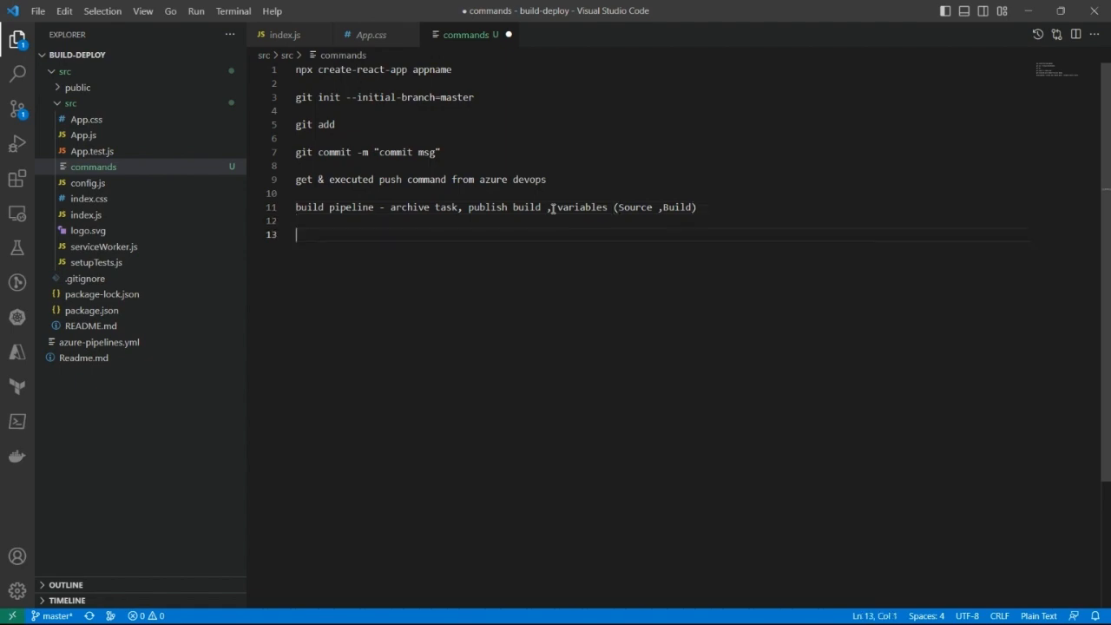
pyautogui.press('Return')
pyautogui.write('Servic')
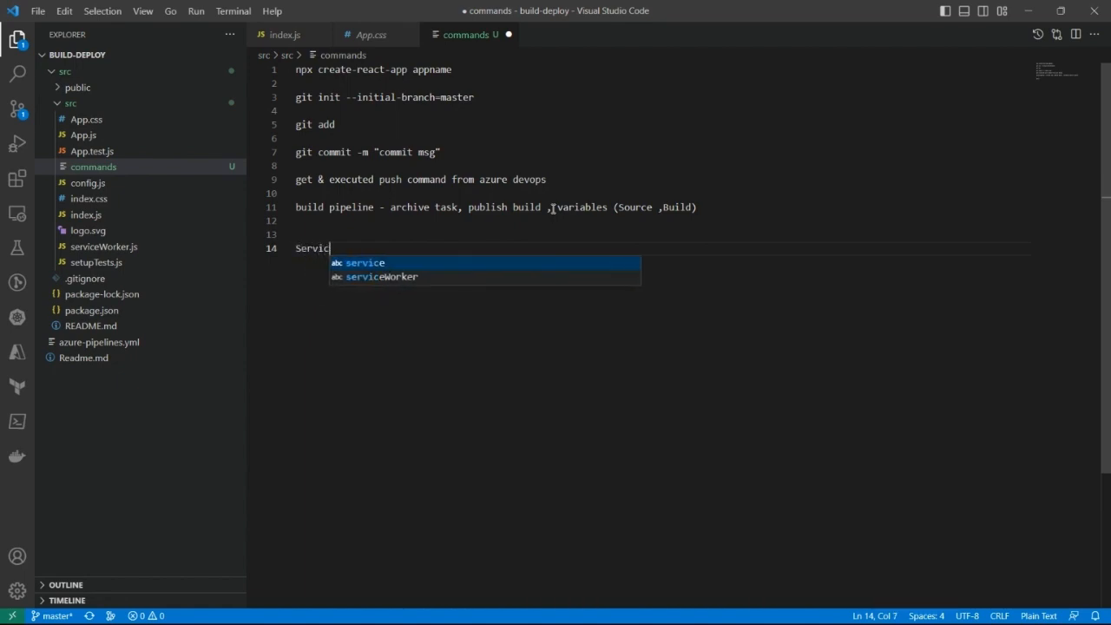
pyautogui.write('e Pri')
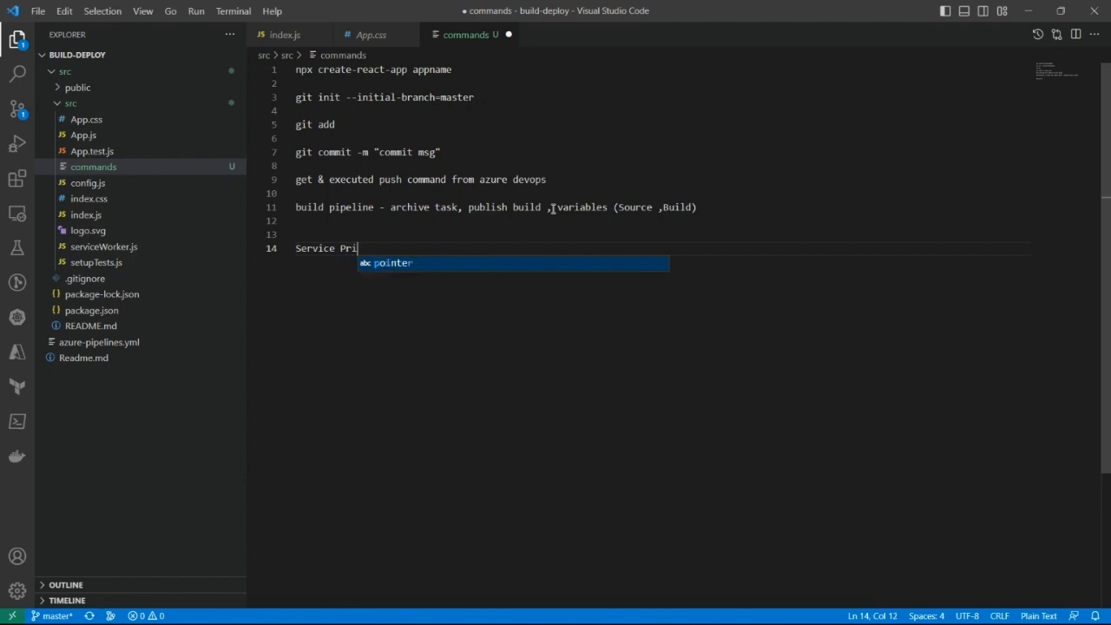
pyautogui.write('nco')
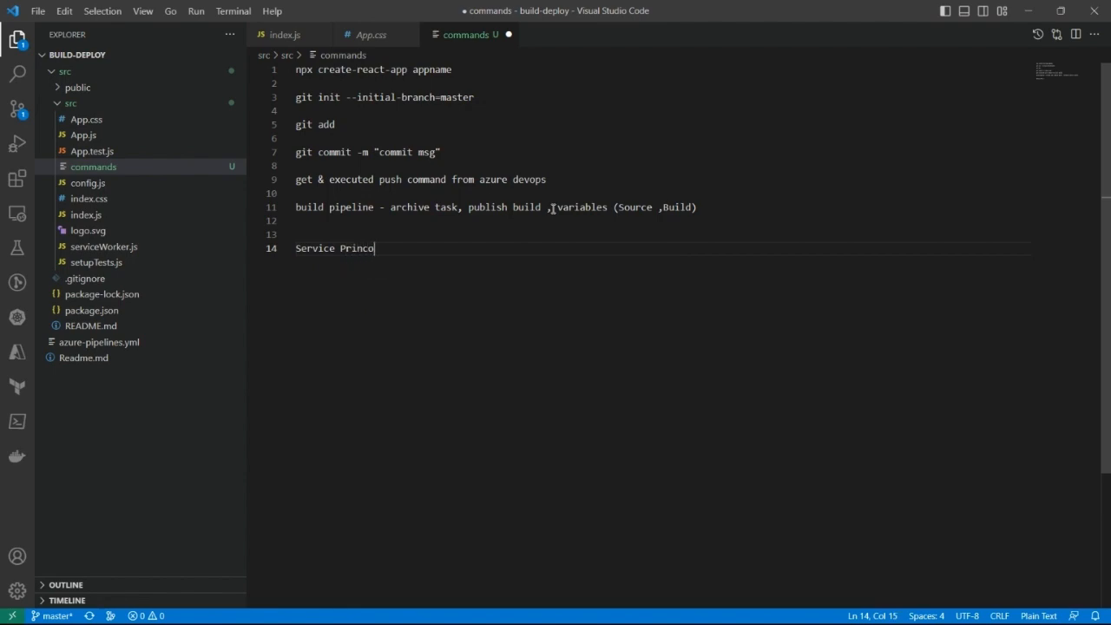
pyautogui.press('BackSpace')
pyautogui.write('ipal')
# Step: Add the entry "Release pipeline create" on line 16, leaving a blank line below the Service Principal entry
pyautogui.press('Return')
pyautogui.press('Return')
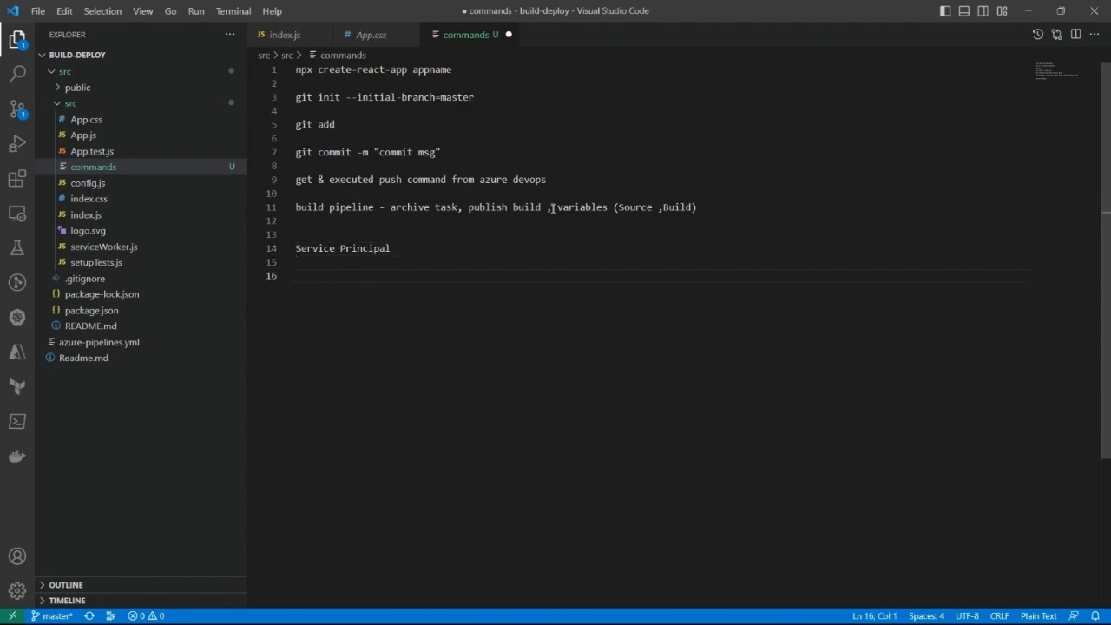
pyautogui.write('B')
pyautogui.press('BackSpace')
pyautogui.write('Release pi')
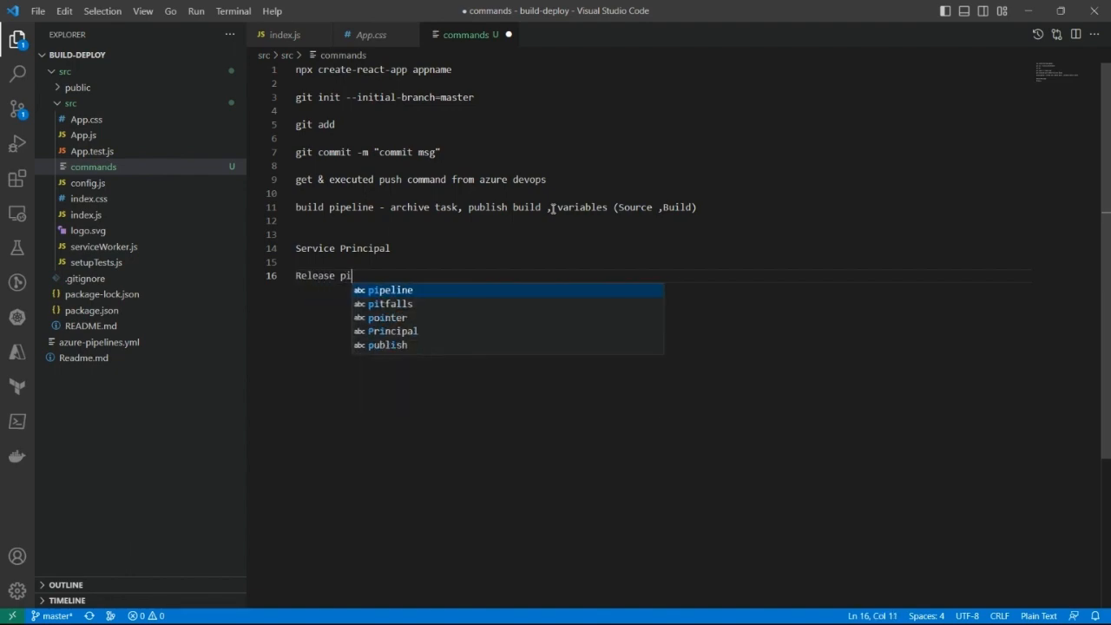
pyautogui.write('pl')
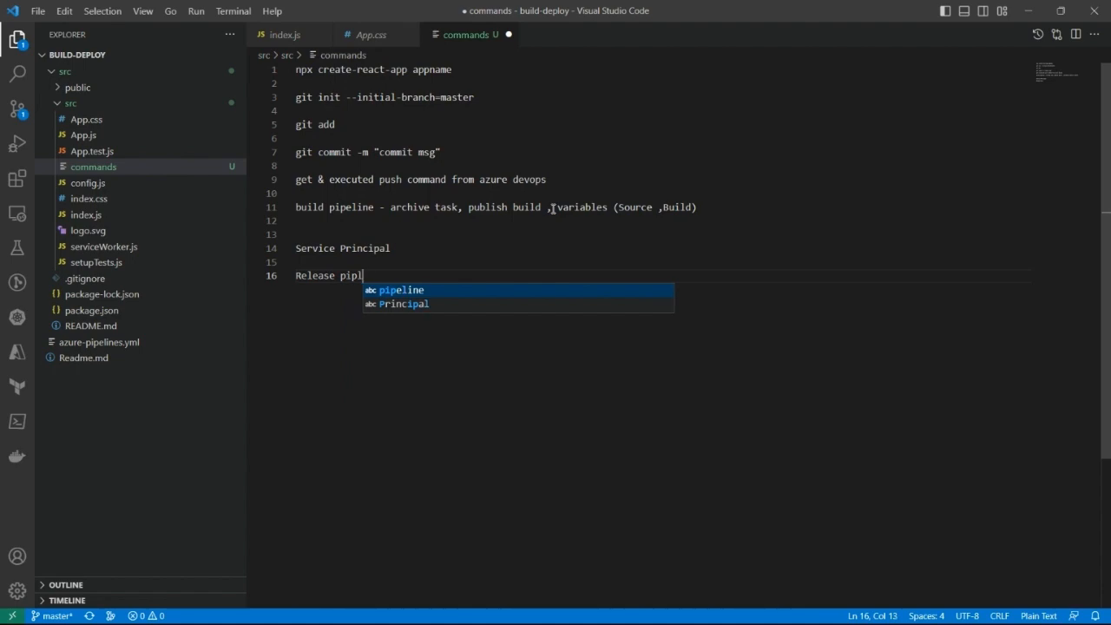
pyautogui.press('Return')
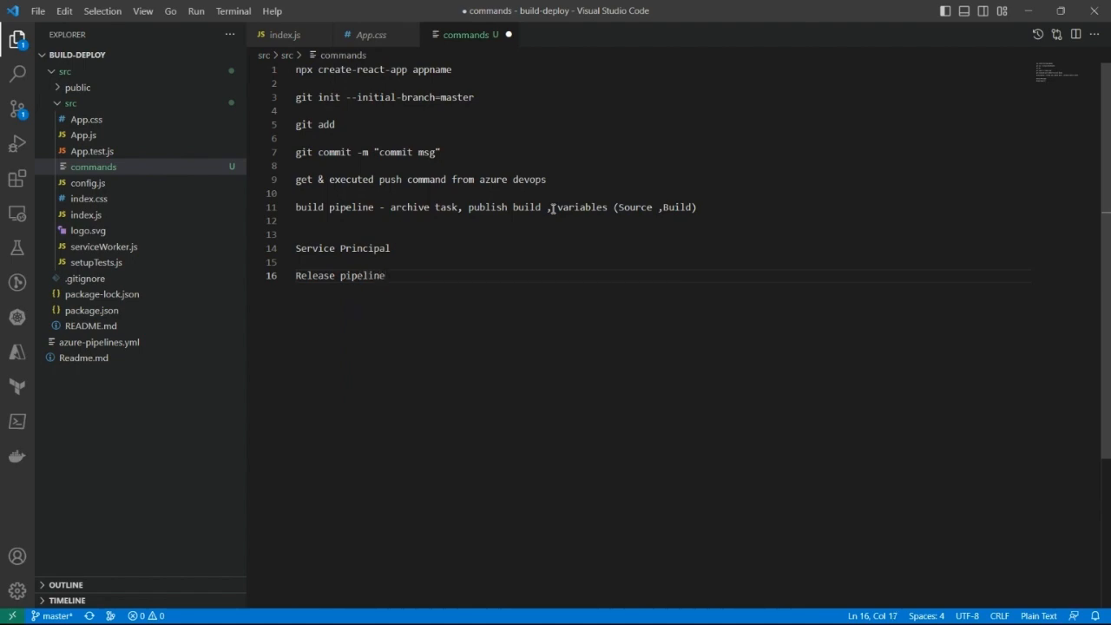
pyautogui.write('create')
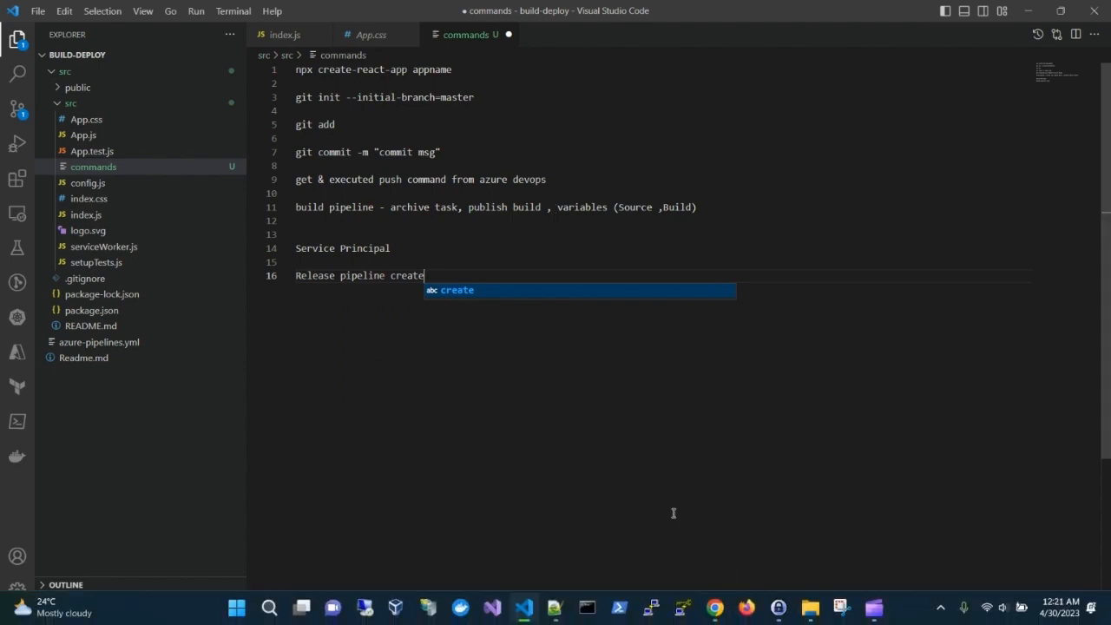
pyautogui.click(498, 255)
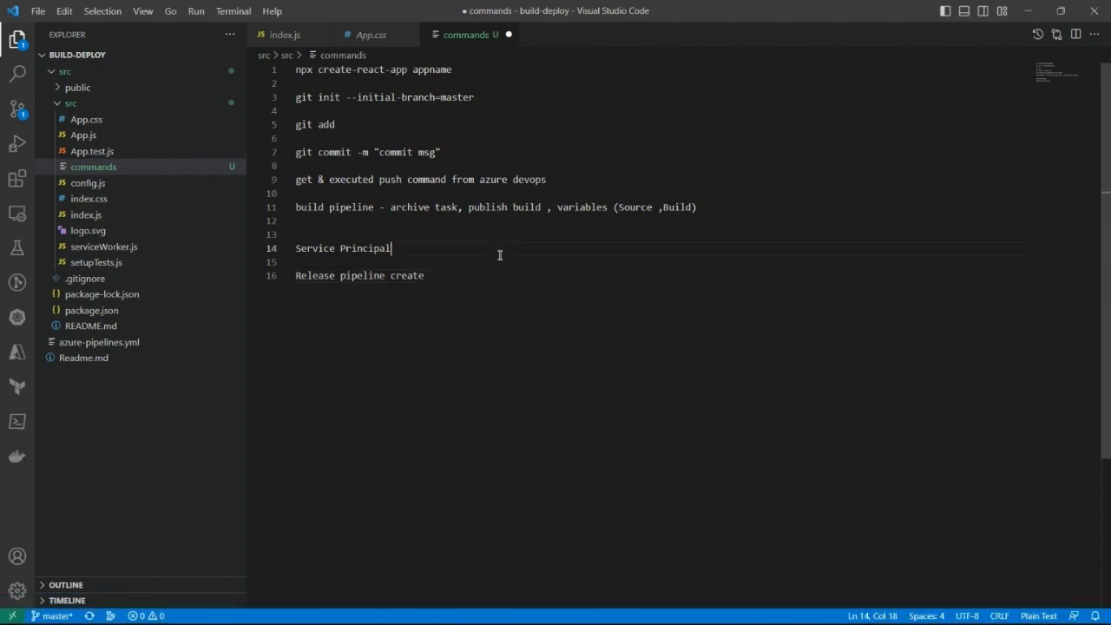
pyautogui.moveTo(495, 280); pyautogui.dragTo(260, 62)
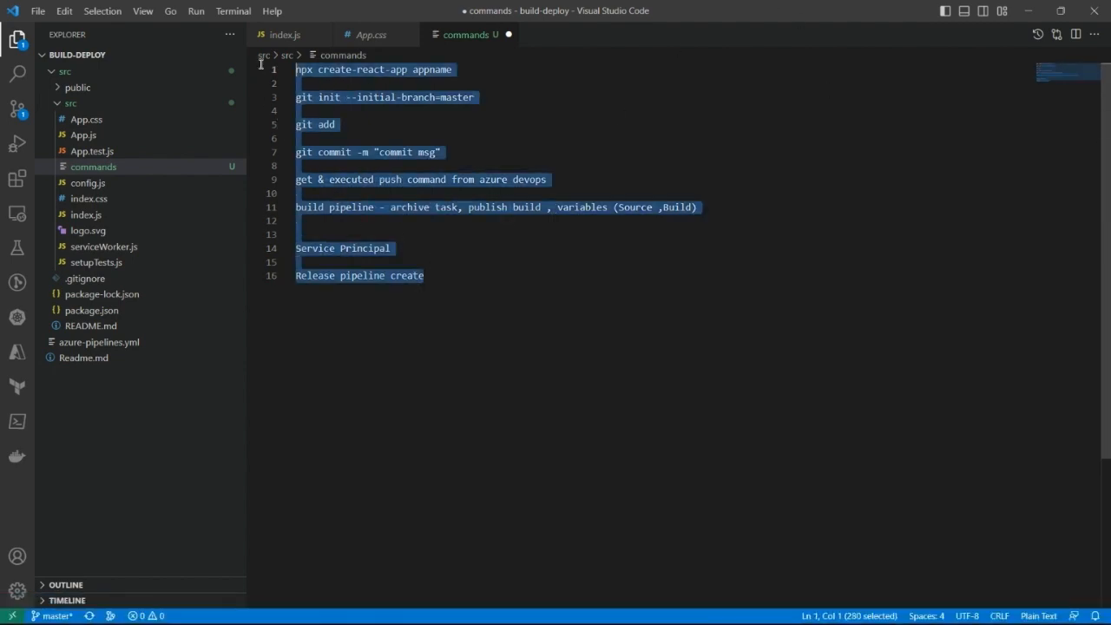
pyautogui.click(725, 126)
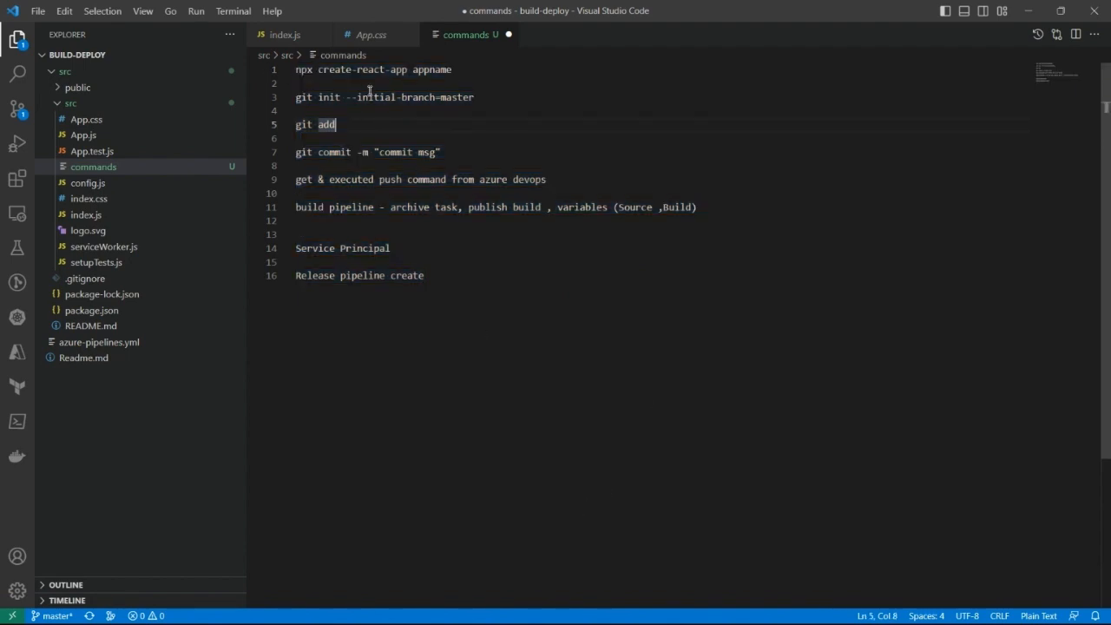
pyautogui.click(354, 114)
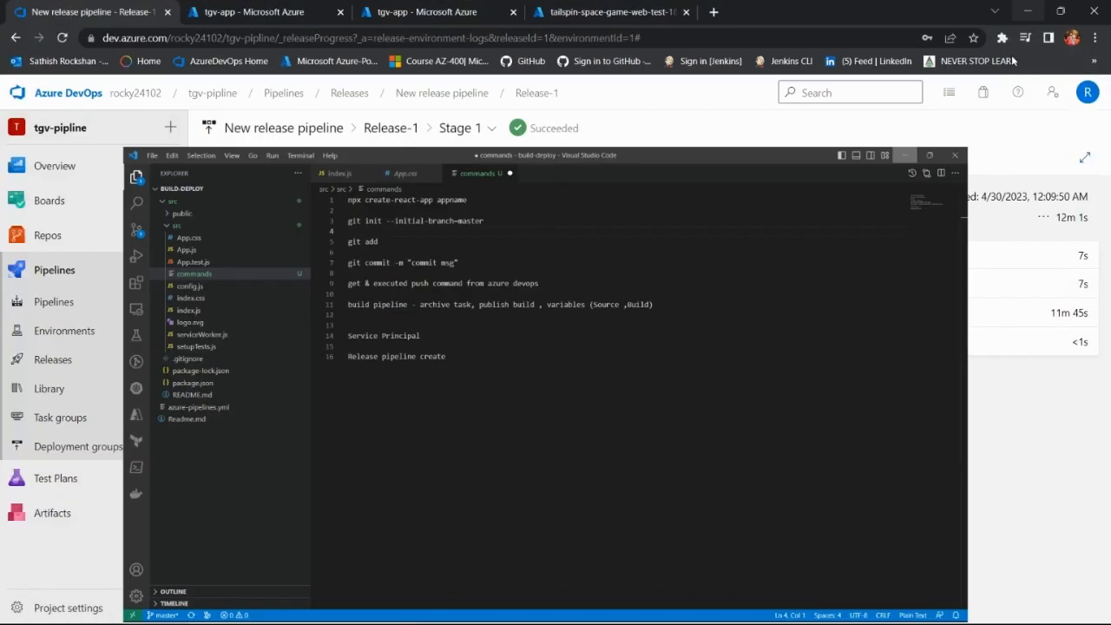
# Step: Switch to the browser and open the default domain of the tailspin-space-game-web-test-18514 web app from its Azure overview
pyautogui.click(1027, 11)
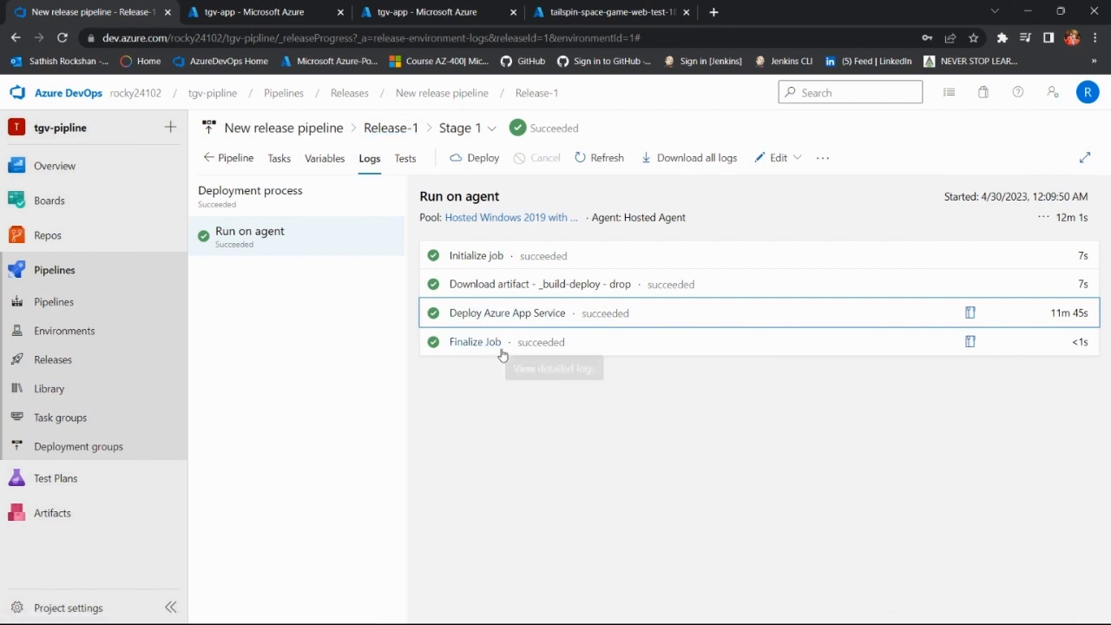
pyautogui.click(425, 8)
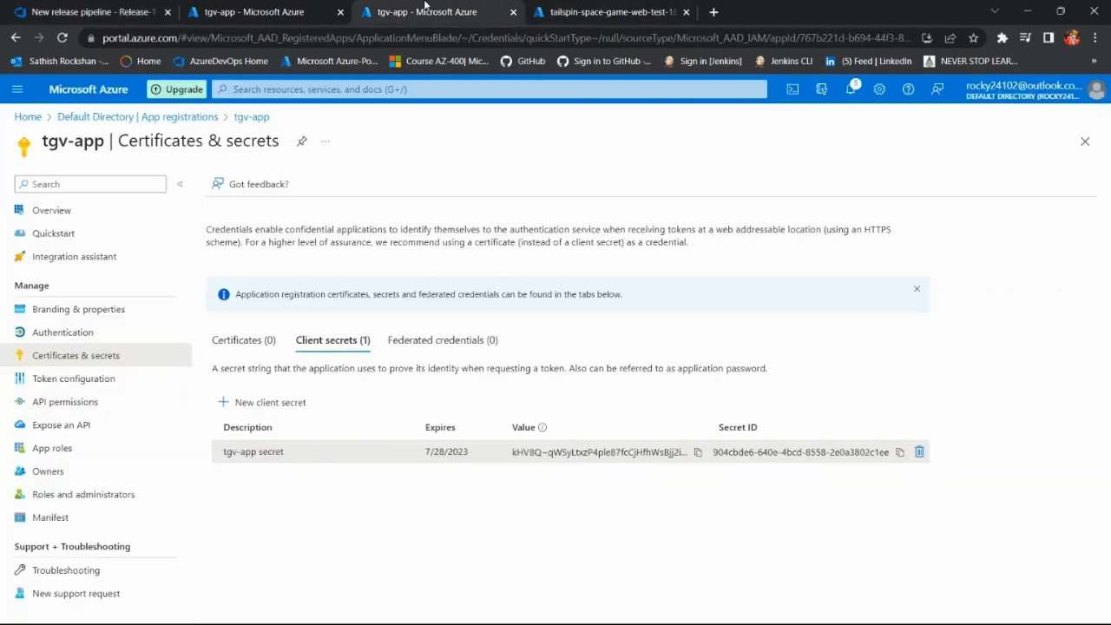
pyautogui.click(599, 12)
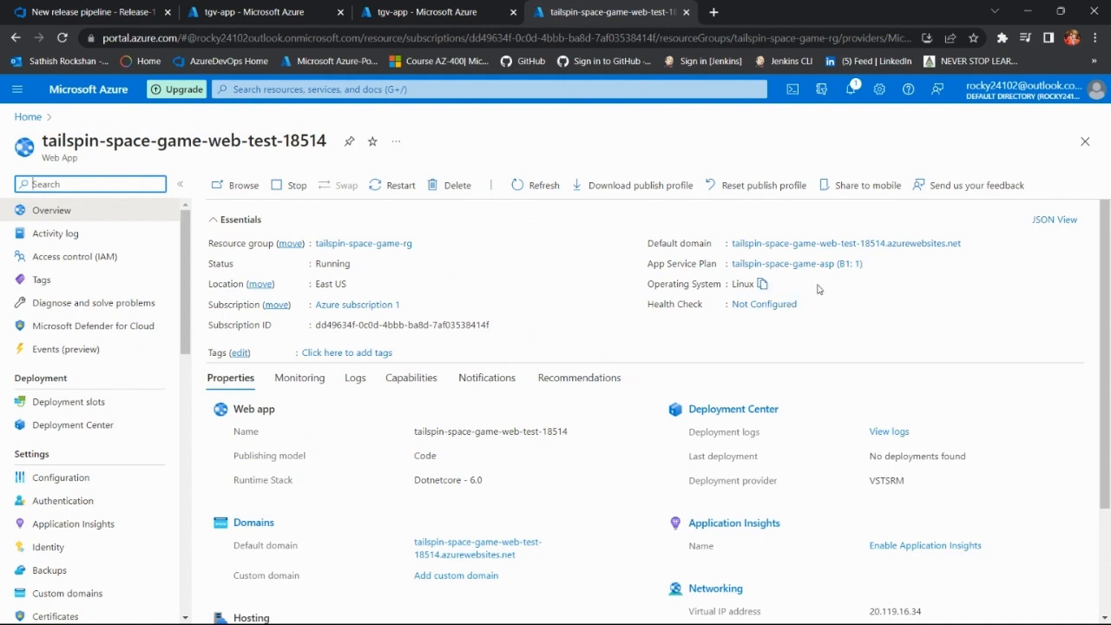
pyautogui.click(816, 249)
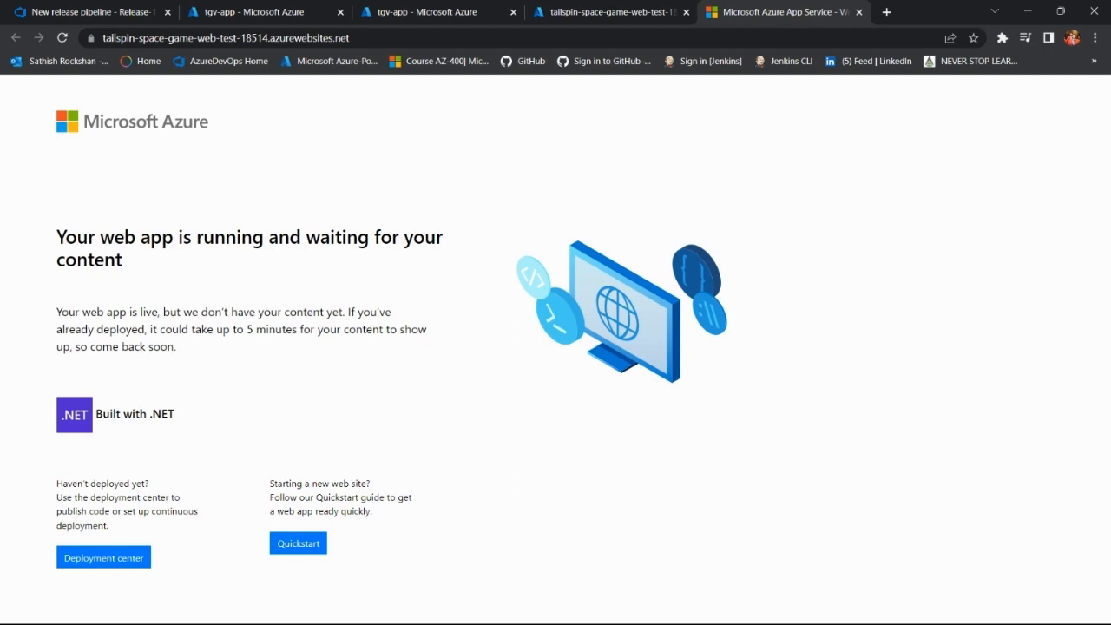
# Step: Return to Visual Studio Code and select the entire contents of the commands file
pyautogui.moveTo(531, 622)
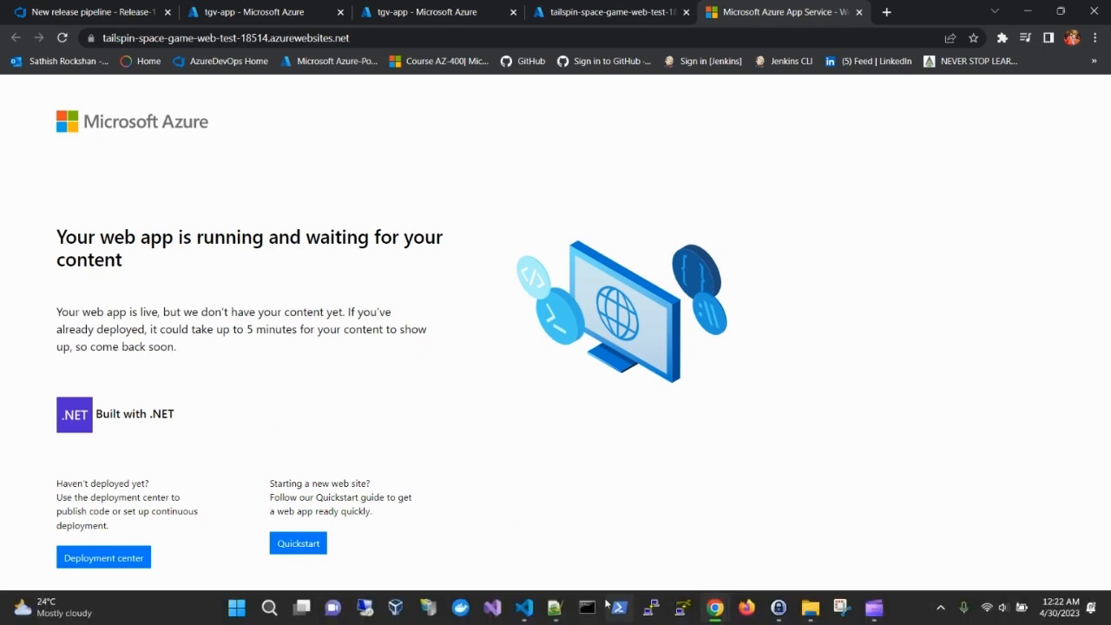
pyautogui.click(523, 608)
pyautogui.click(447, 289)
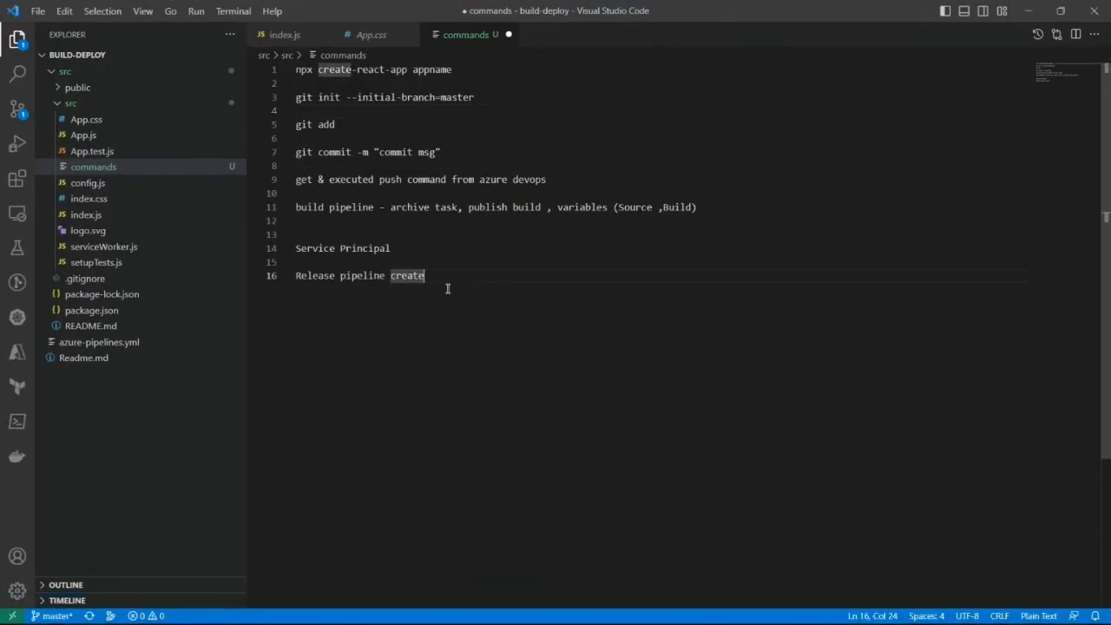
pyautogui.hotkey('ctrl', 'a')
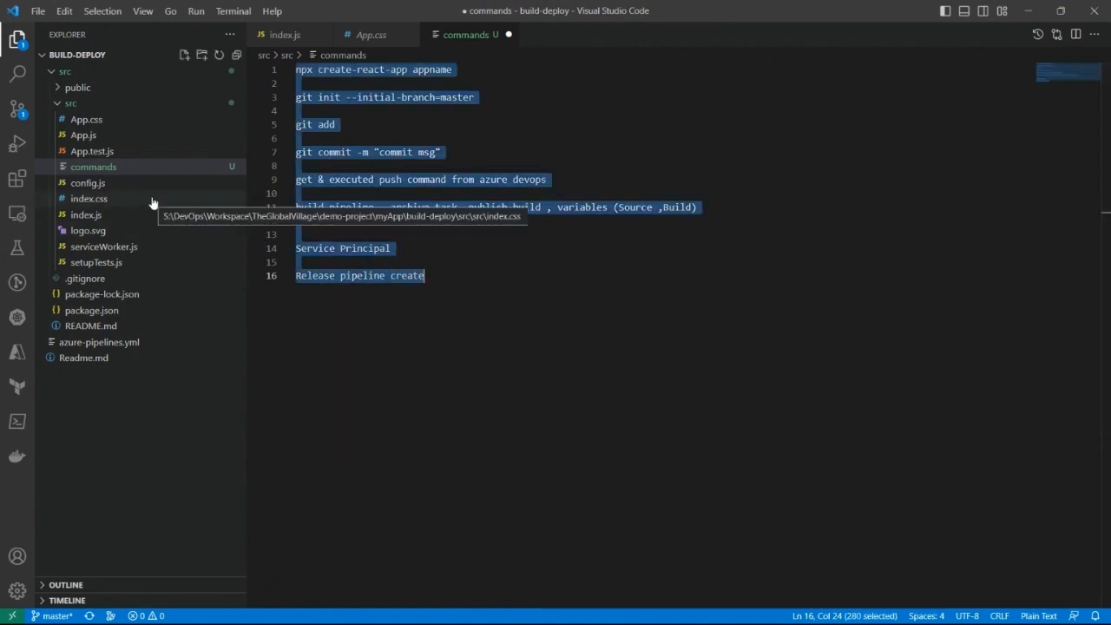
# Step: Rename the commands file in the inner src folder to commands.txt
pyautogui.click(125, 172)
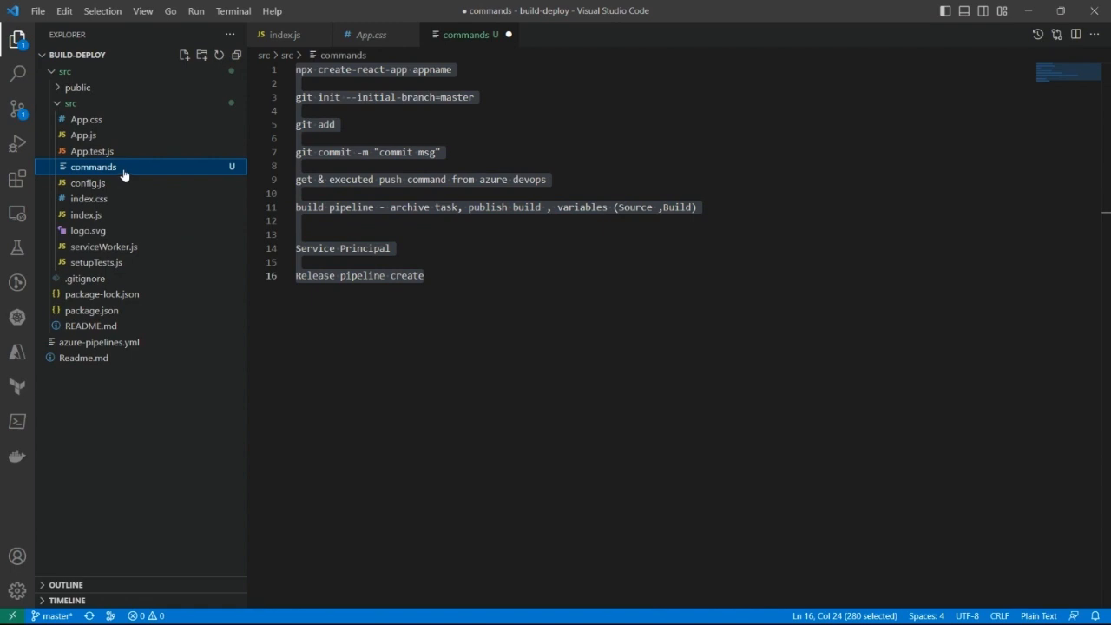
pyautogui.doubleClick(125, 173)
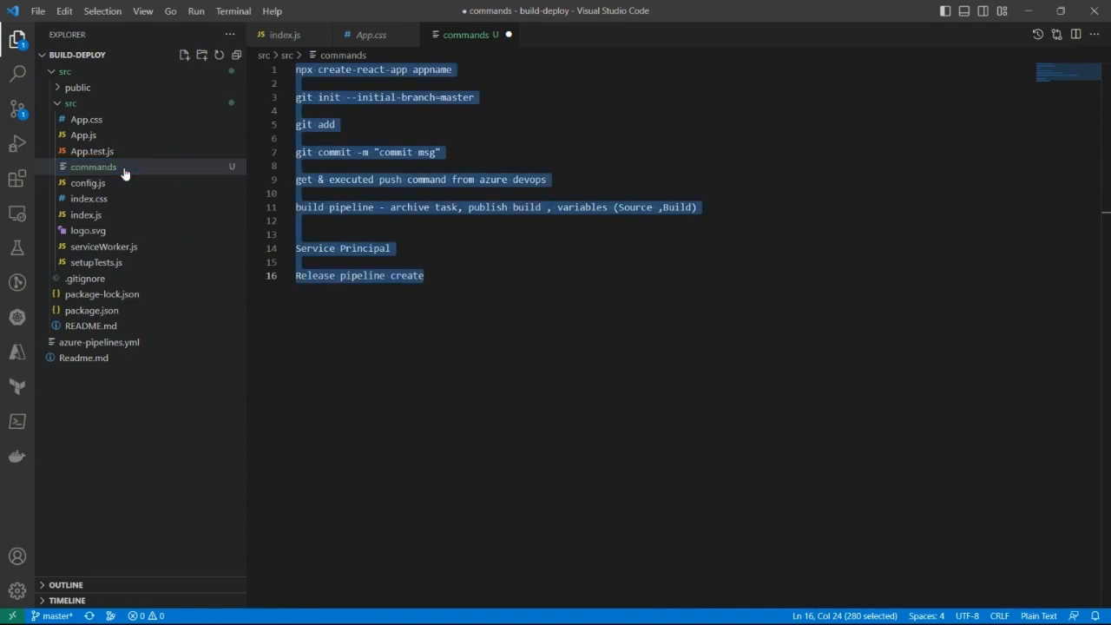
pyautogui.rightClick(124, 173)
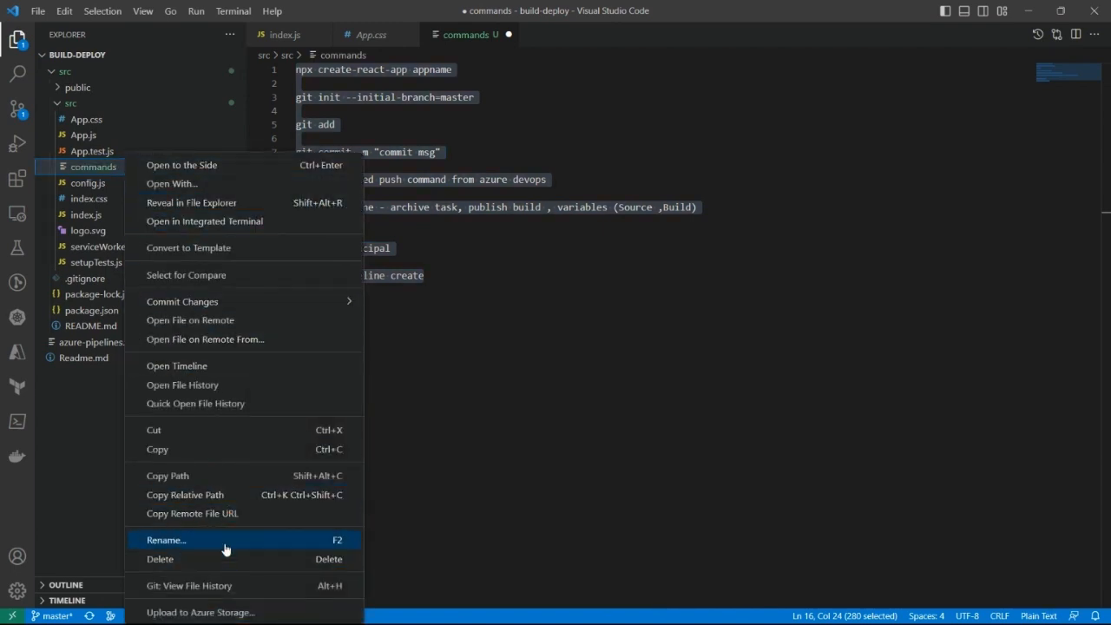
pyautogui.click(224, 549)
pyautogui.click(150, 171)
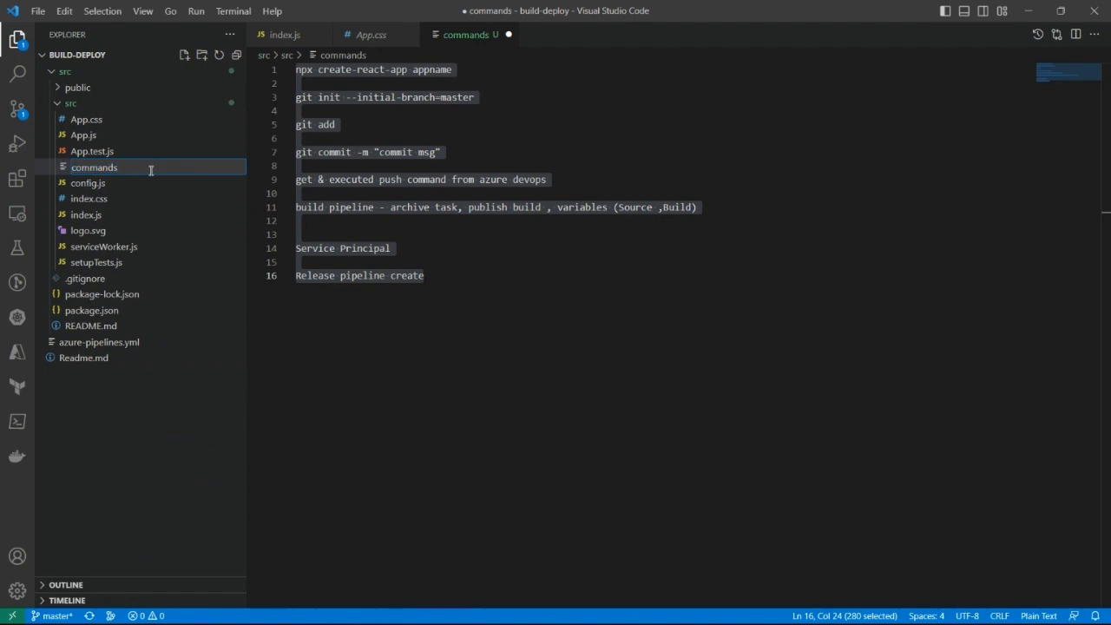
pyautogui.write('.txt')
pyautogui.press('Return')
pyautogui.click(551, 327)
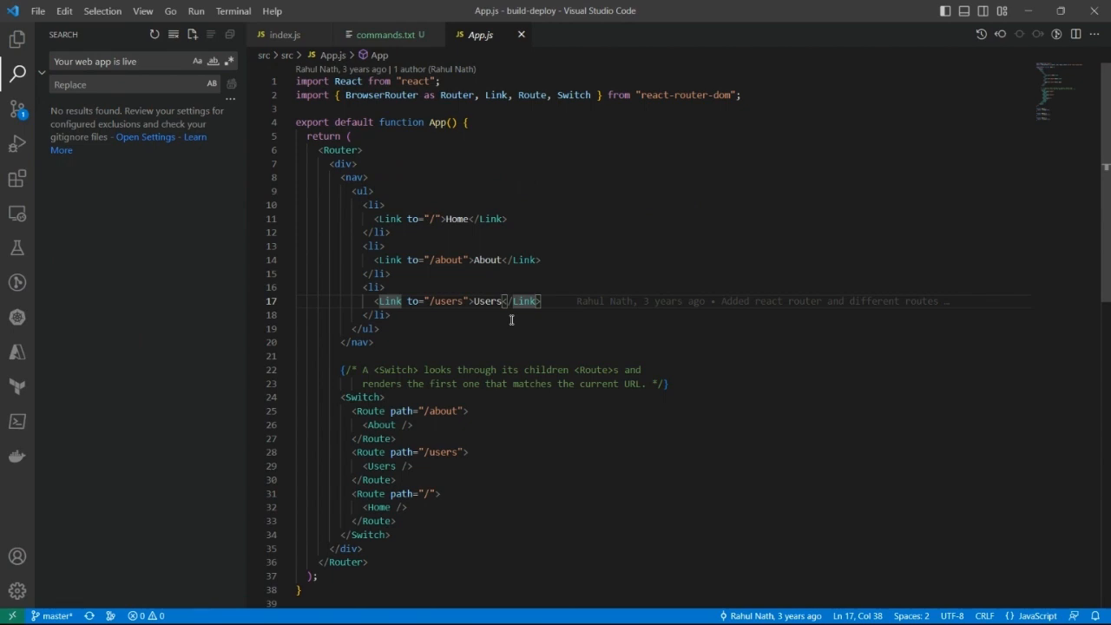
# Step: Change the text of the /users link on line 17 of App.js to "Users.new" and save the file
pyautogui.write('.')
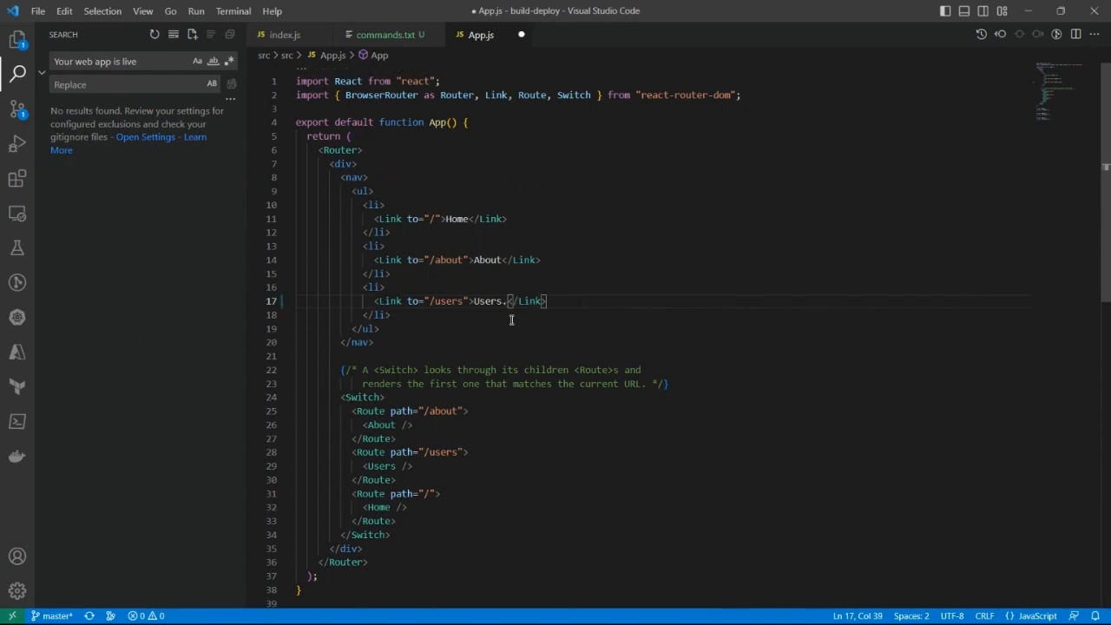
pyautogui.write('new')
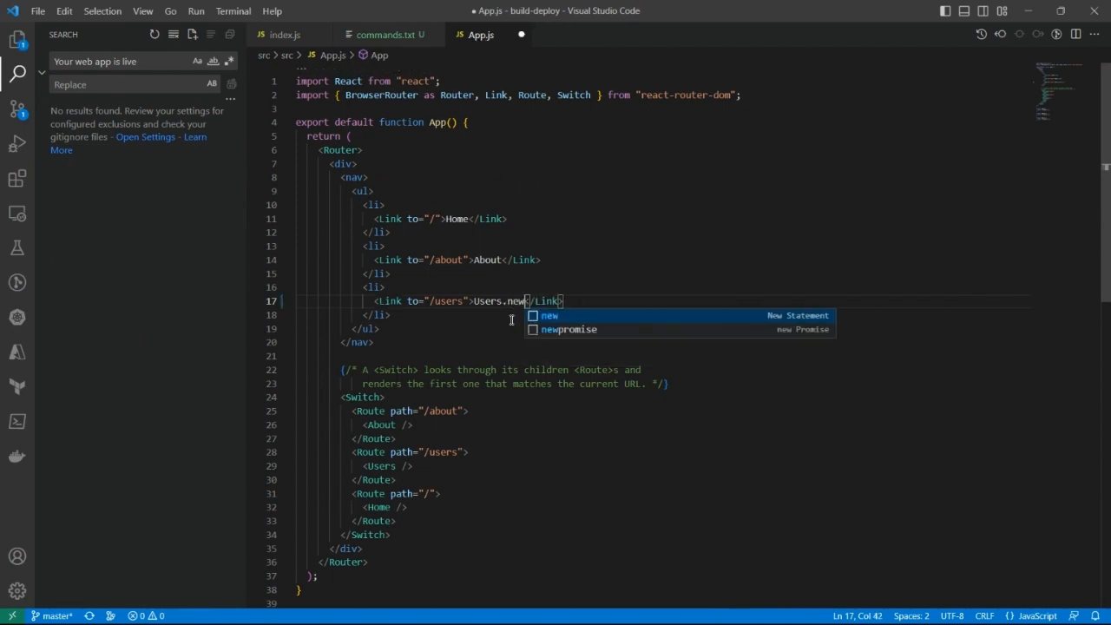
pyautogui.hotkey('ctrl', 's')
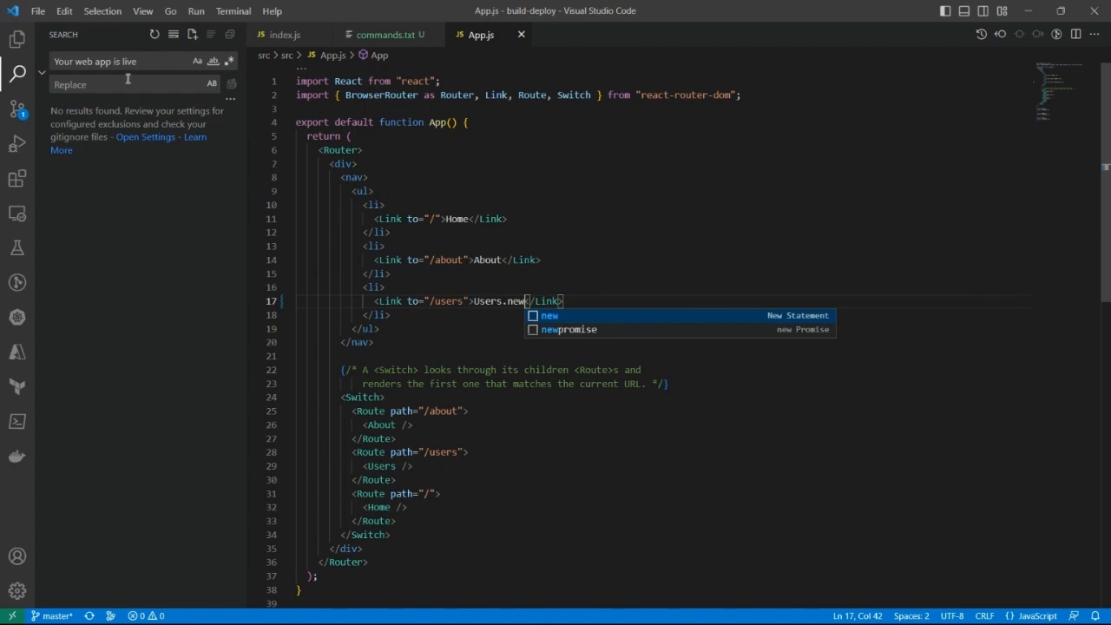
# Step: Replace the commit message with "pipeline" and commit the App.js and commands.txt changes to master
pyautogui.click(14, 113)
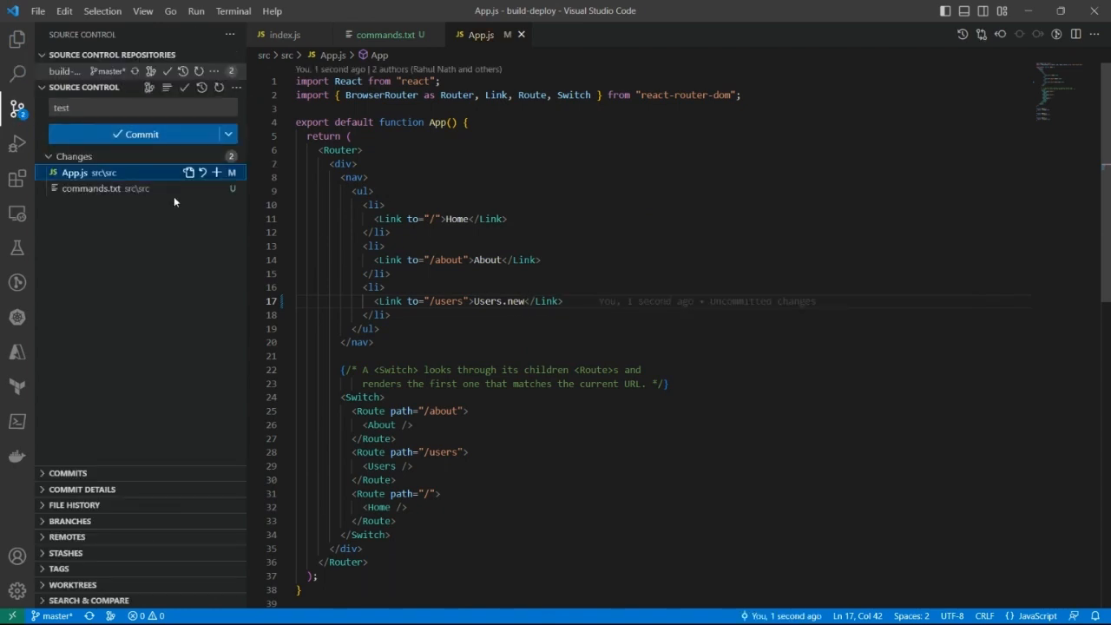
pyautogui.click(140, 107)
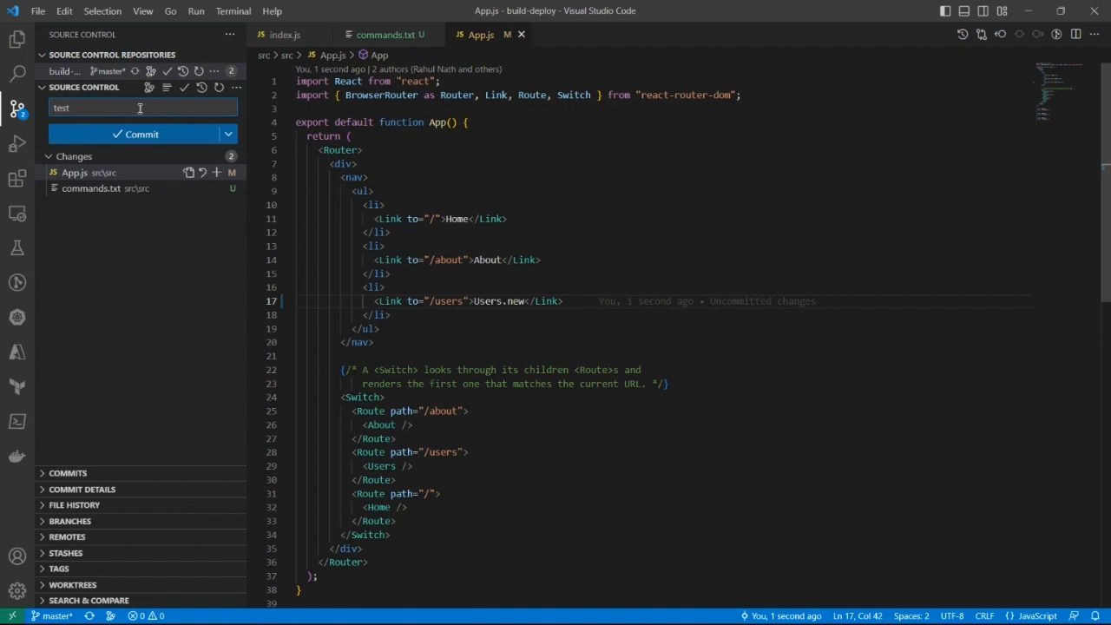
pyautogui.press('BackSpace')
pyautogui.press('BackSpace')
pyautogui.press('BackSpace')
pyautogui.write('pipeline')
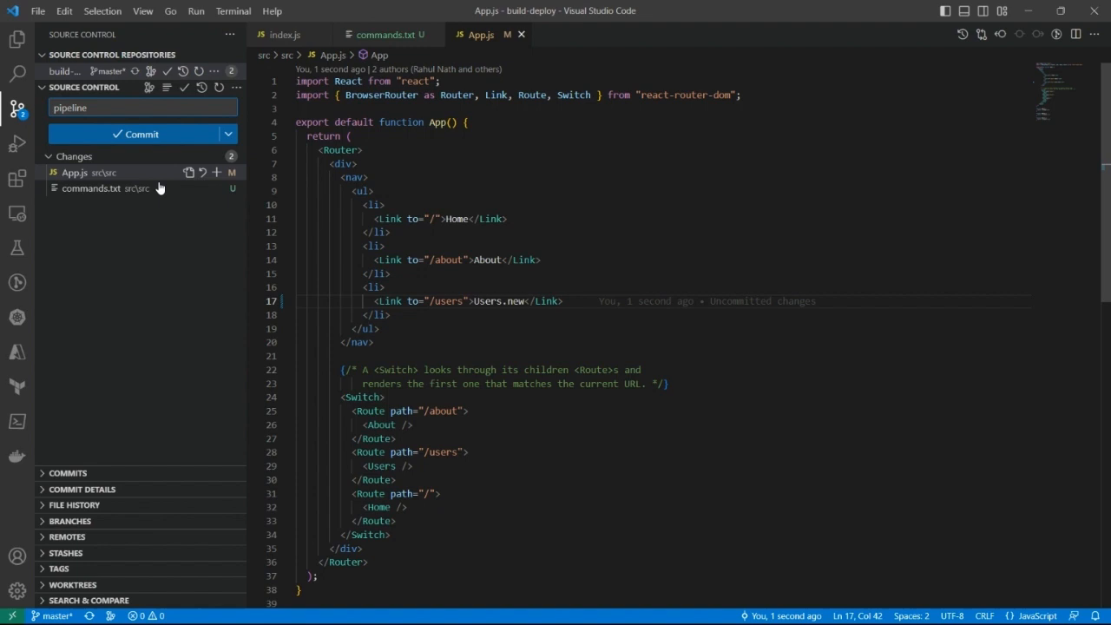
pyautogui.click(142, 136)
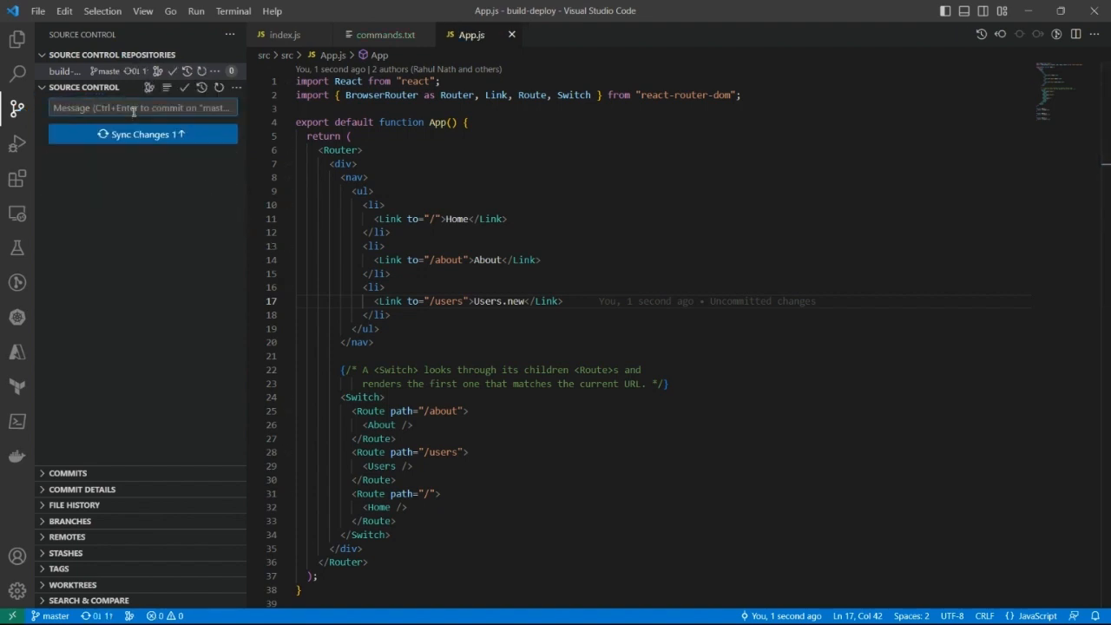
# Step: Enter "cd test" as the next commit message and sync the committed changes with the remote repository
pyautogui.write('p')
pyautogui.press('BackSpace')
pyautogui.write('cd test')
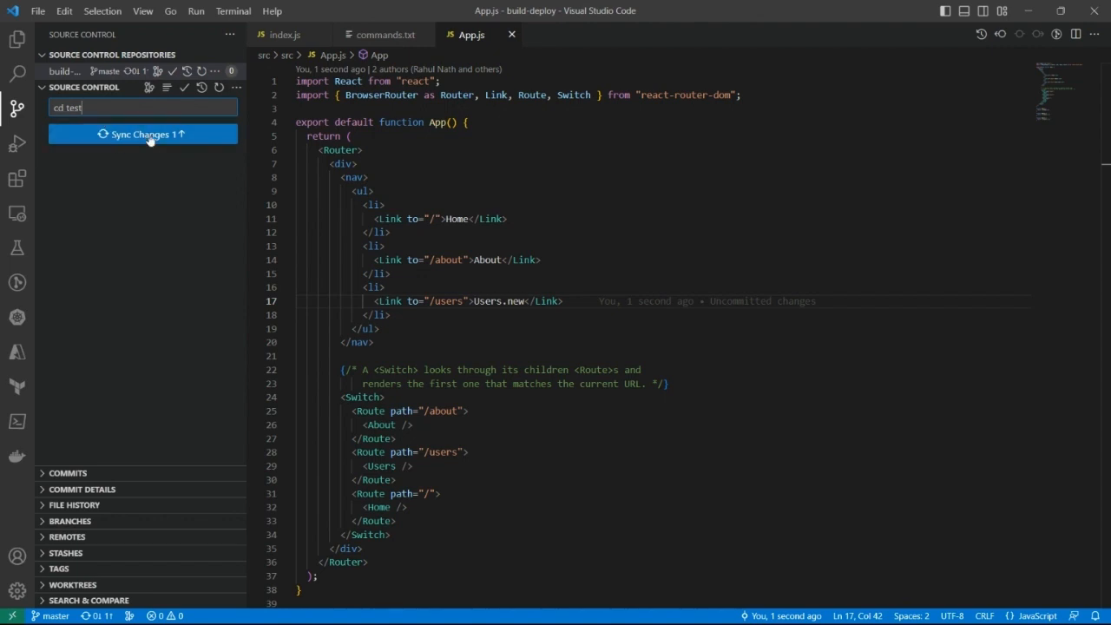
pyautogui.click(147, 138)
pyautogui.click(506, 321)
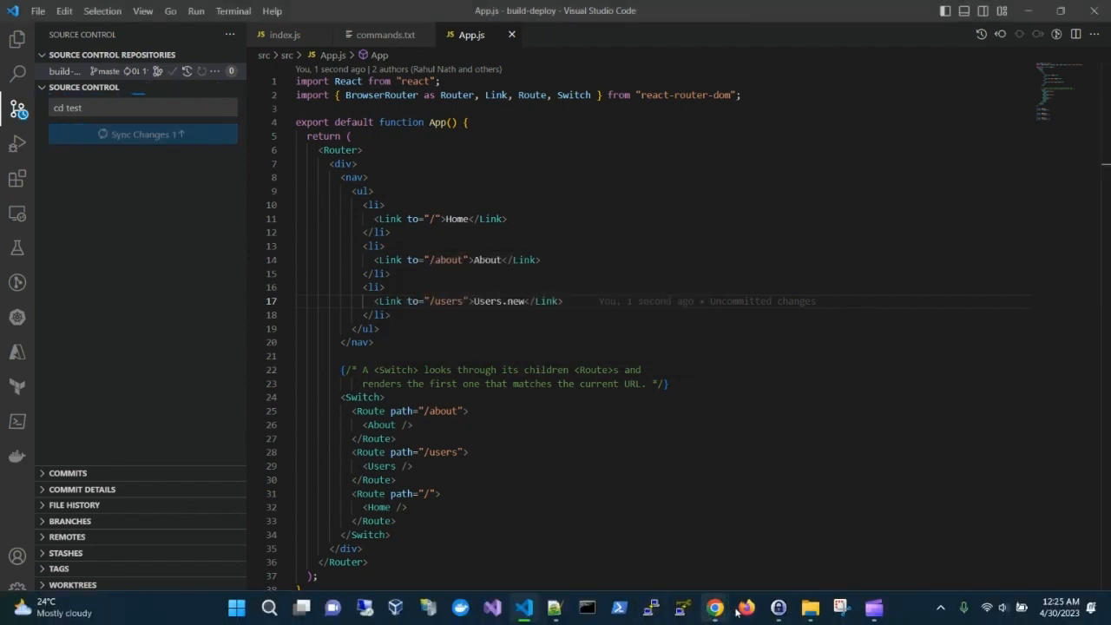
# Step: Switch to Azure DevOps in the browser and open the job logs of the newest build-deploy pipeline run
pyautogui.moveTo(714, 608)
pyautogui.click(667, 576)
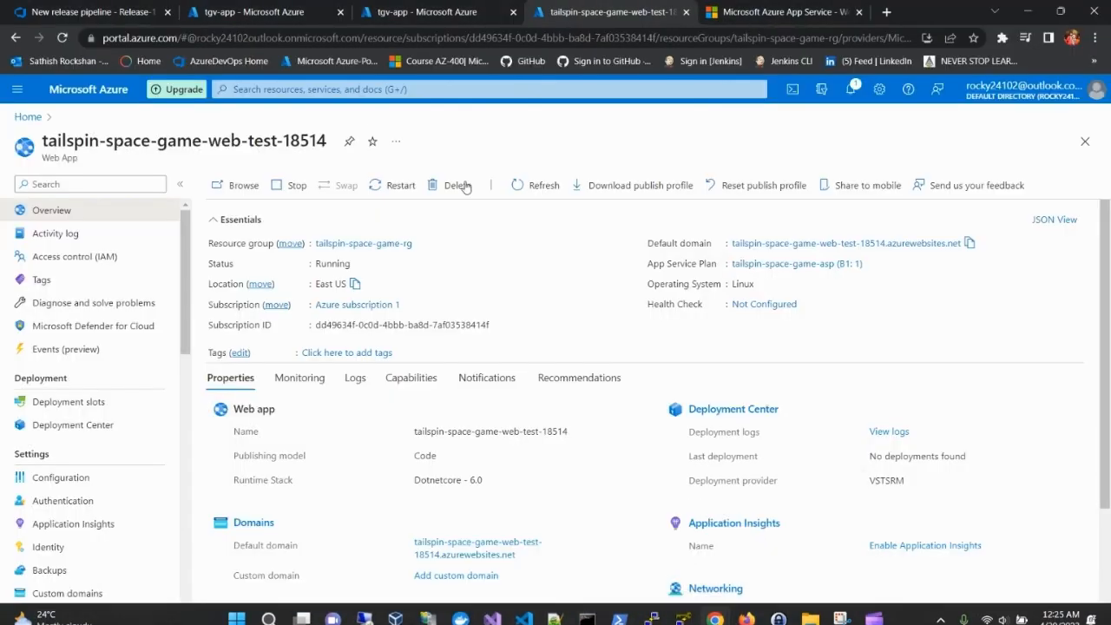
pyautogui.click(120, 8)
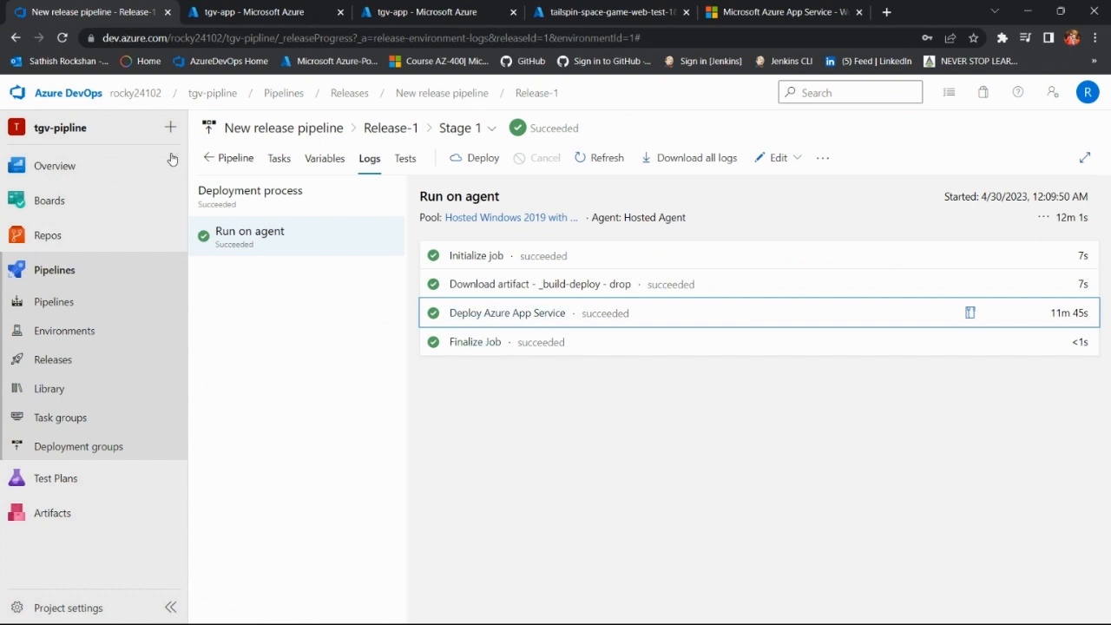
pyautogui.click(95, 302)
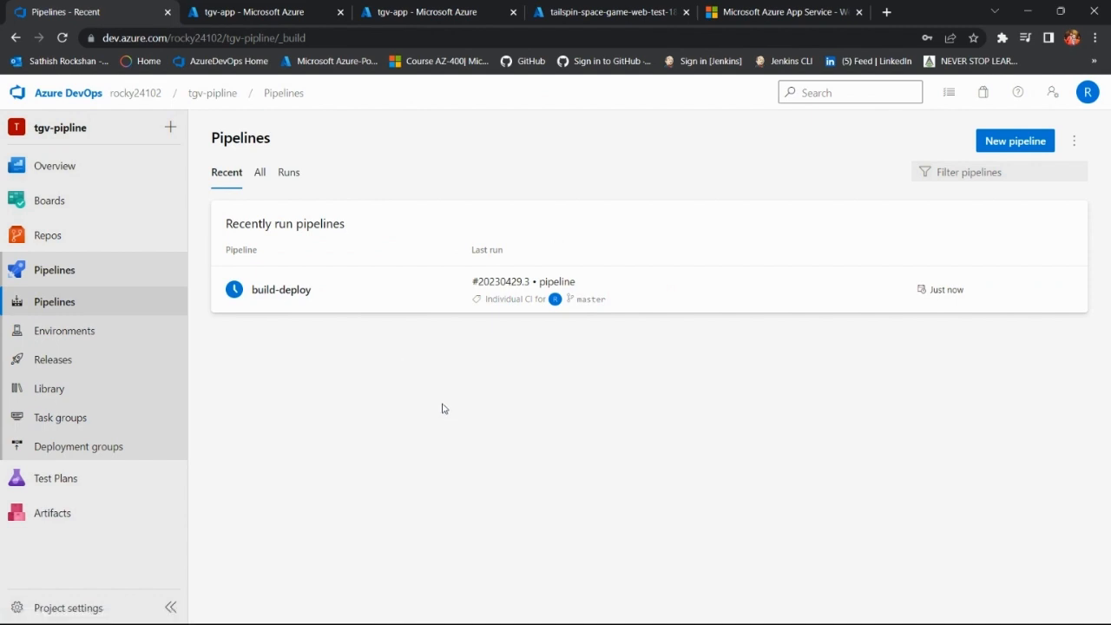
pyautogui.click(290, 296)
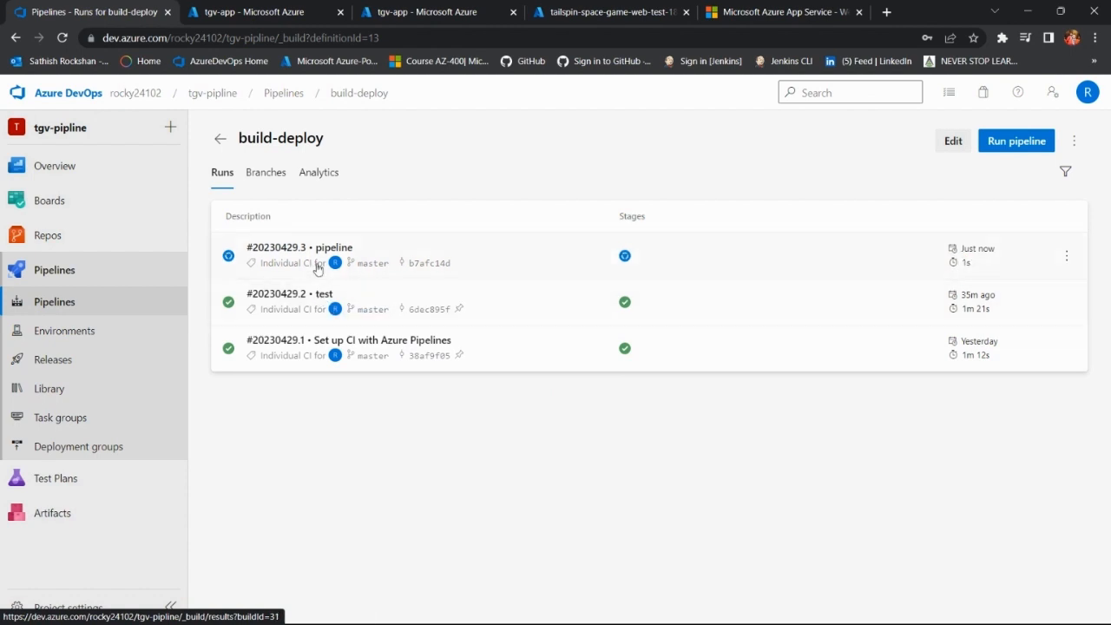
pyautogui.click(293, 250)
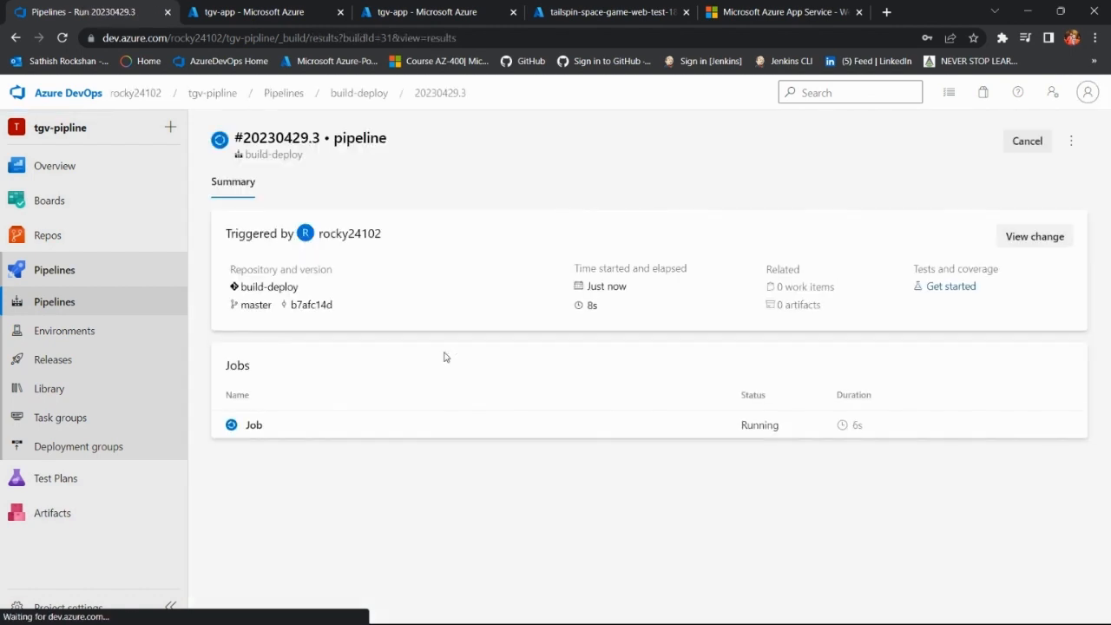
pyautogui.click(281, 442)
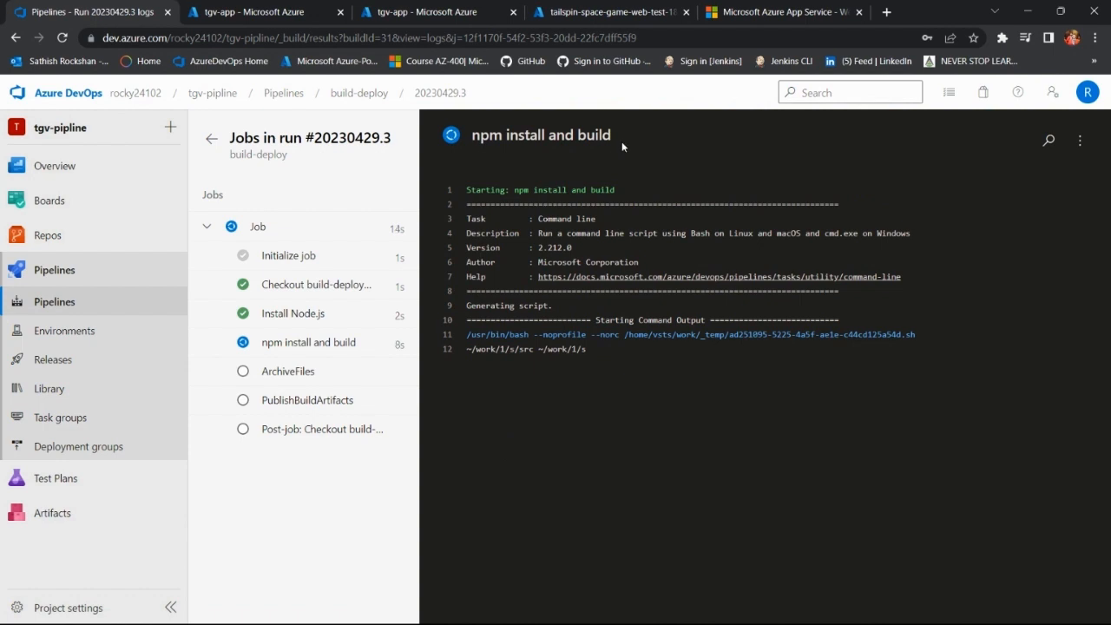
# Step: Examine the logs of the Initialize job, Checkout, Install Node.js, npm install and build, ArchiveFiles and PublishBuildArtifacts tasks
pyautogui.click(288, 256)
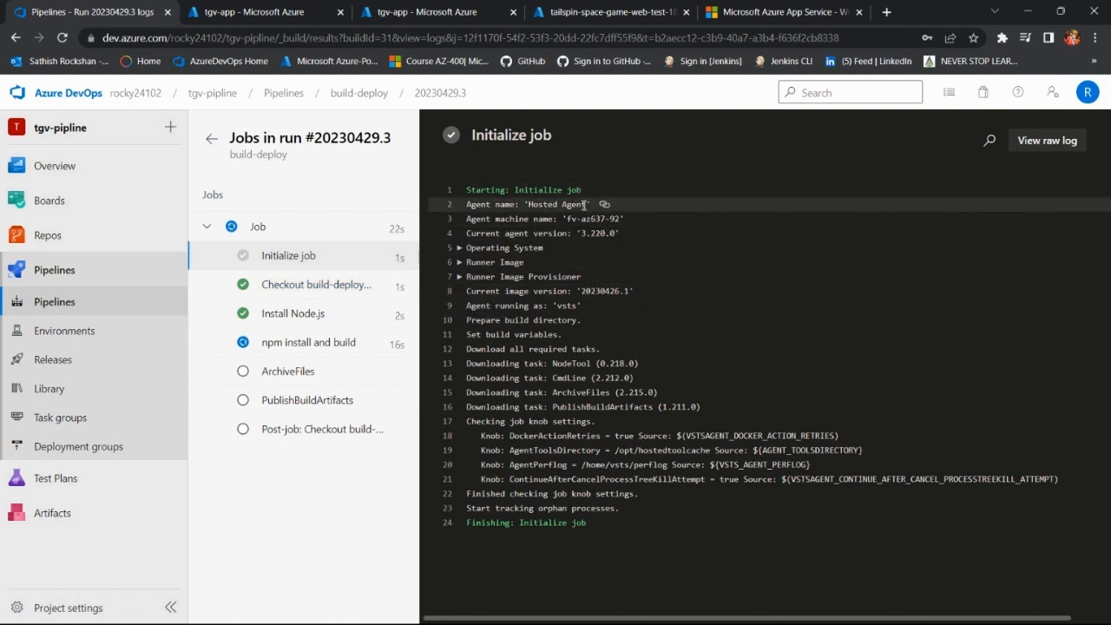
pyautogui.click(315, 285)
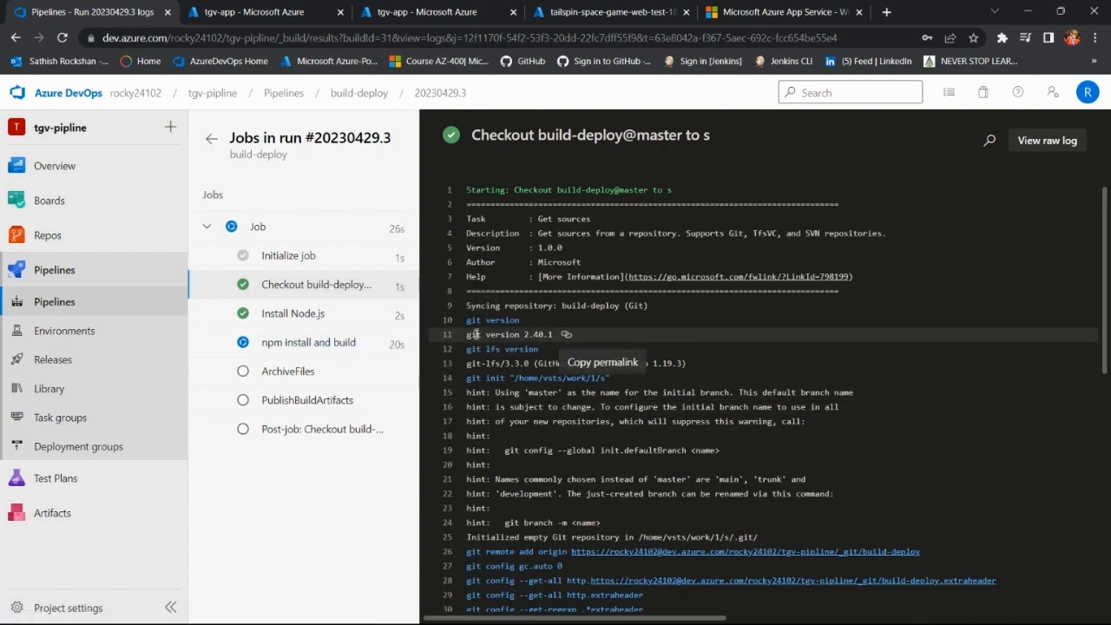
pyautogui.click(304, 320)
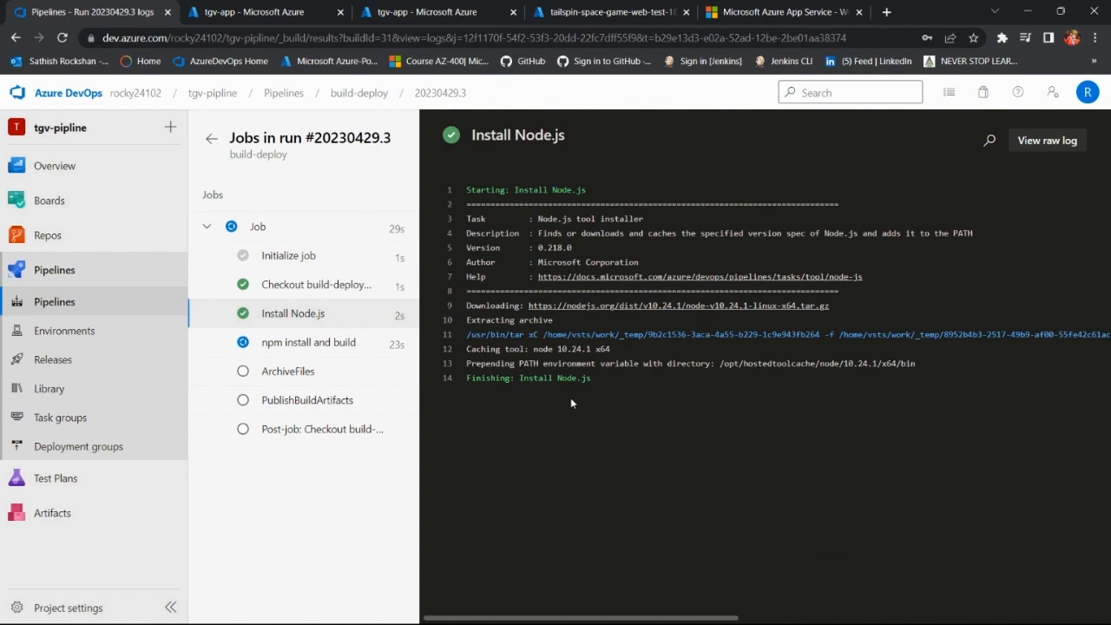
pyautogui.click(329, 347)
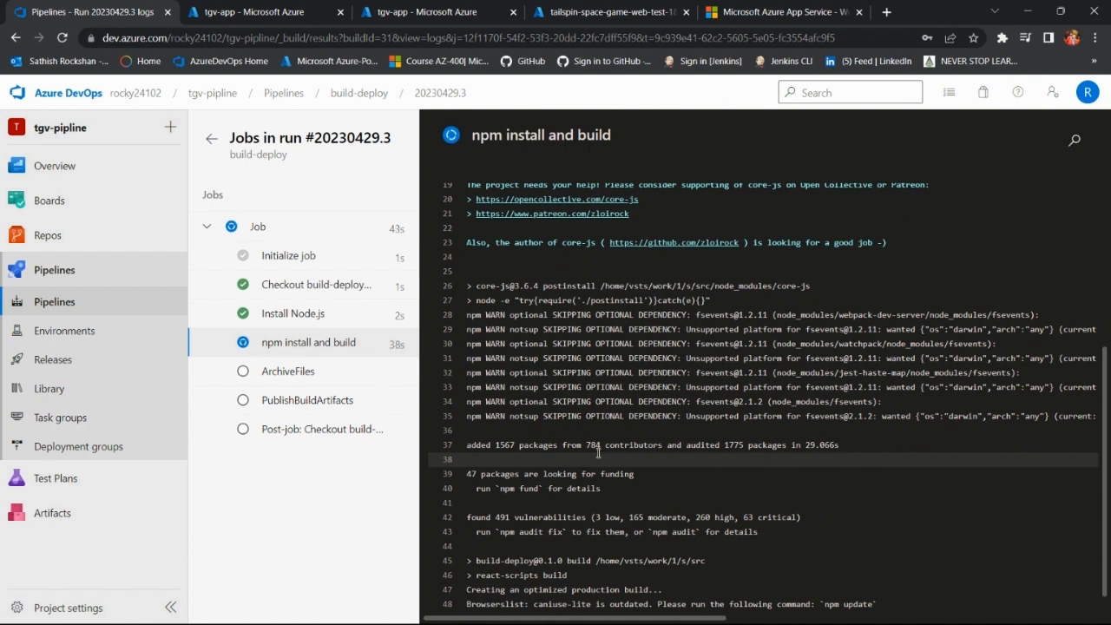
pyautogui.moveTo(570, 589); pyautogui.dragTo(543, 575)
pyautogui.doubleClick(556, 576)
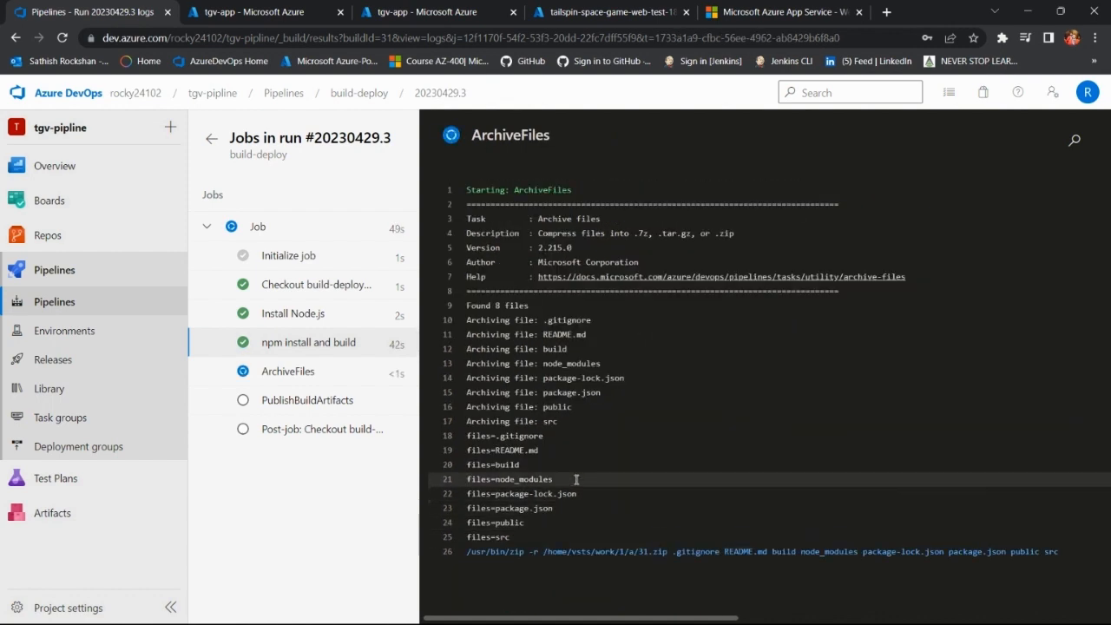
pyautogui.click(351, 375)
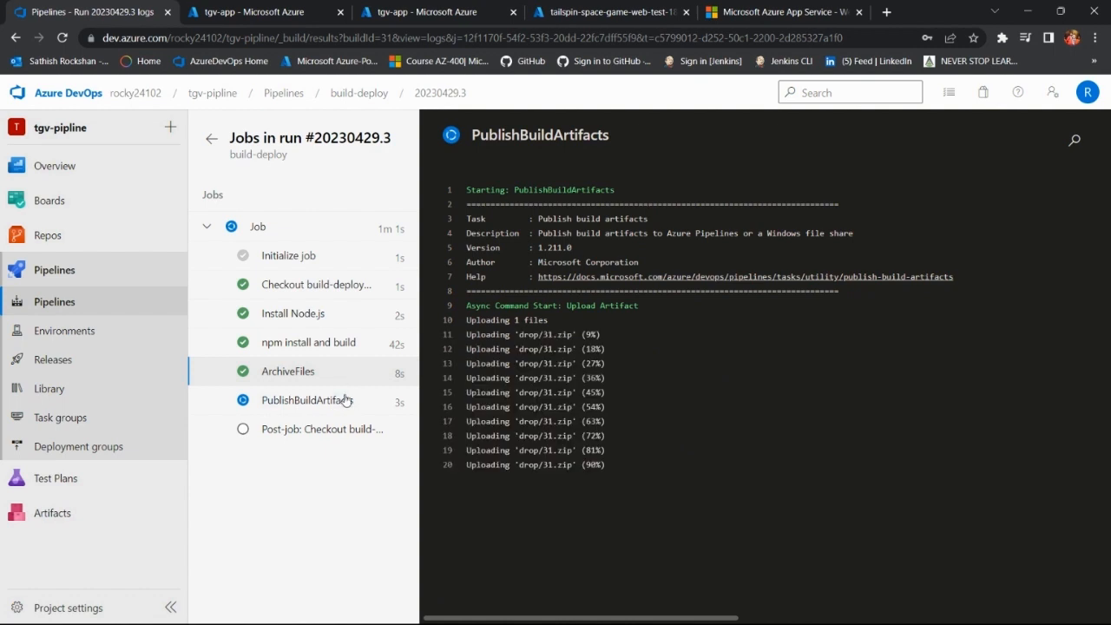
pyautogui.click(371, 402)
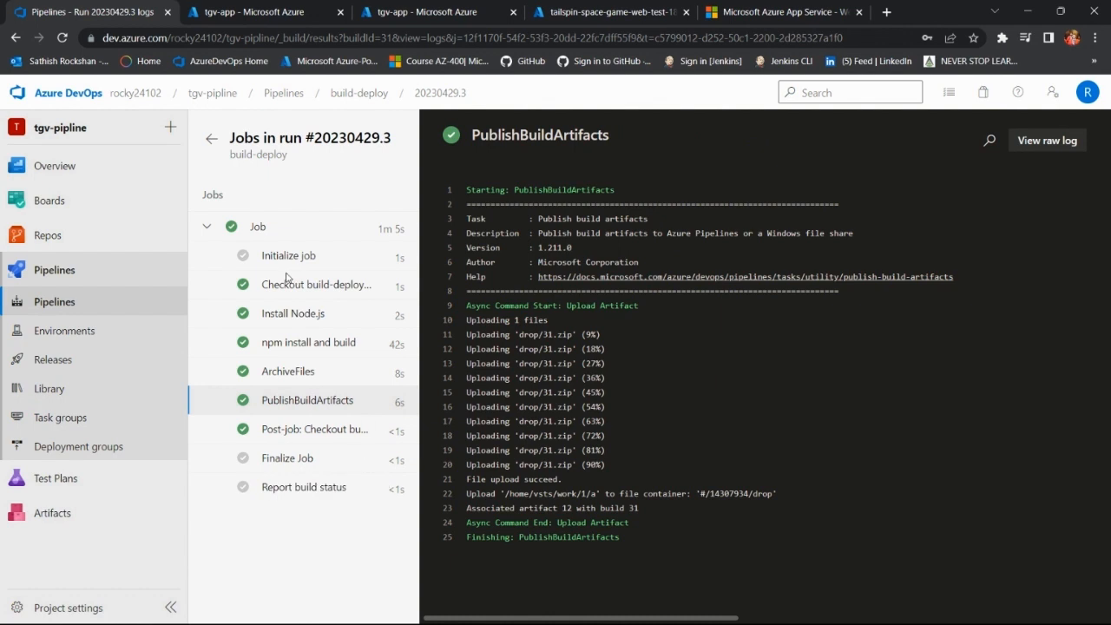
# Step: Leave the build logs, open Release-2 of the New release pipeline and view its Stage 1 deployment
pyautogui.click(212, 140)
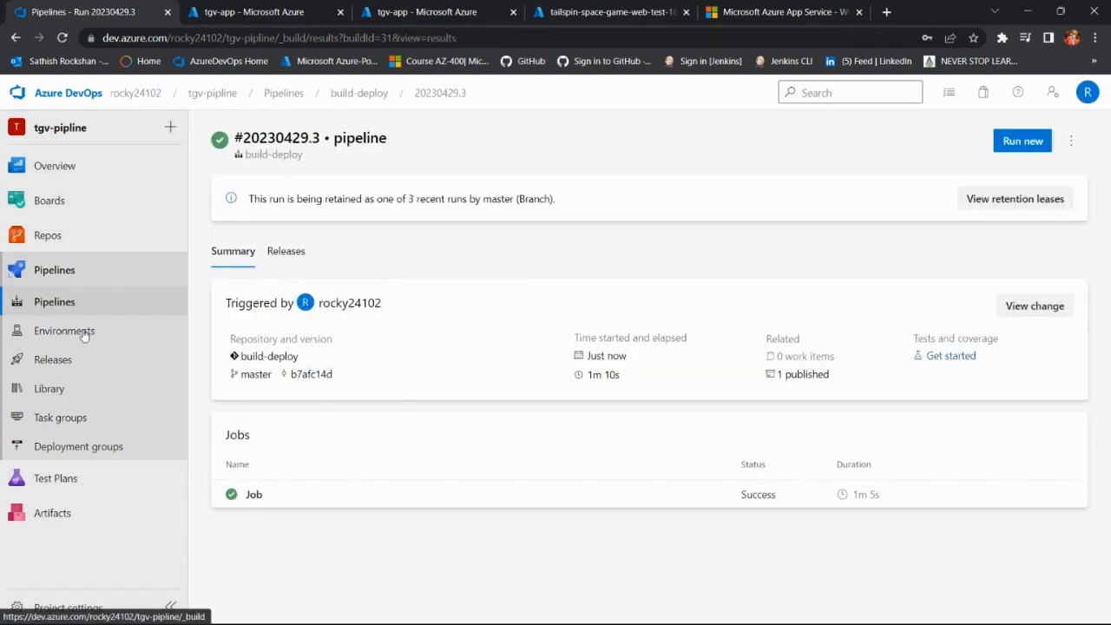
pyautogui.click(92, 359)
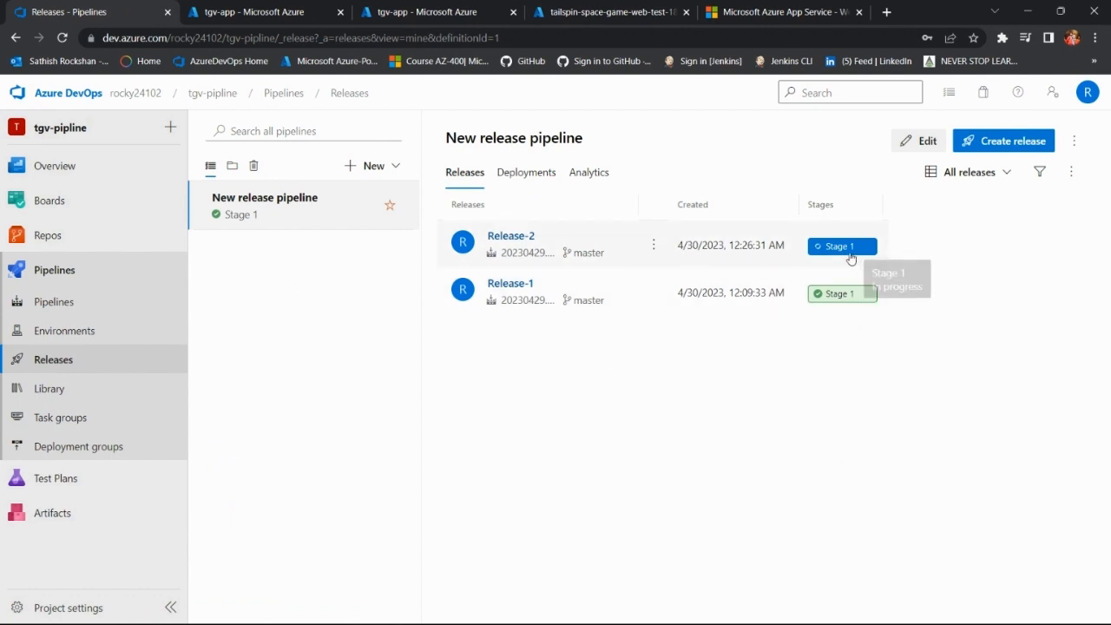
pyautogui.click(523, 243)
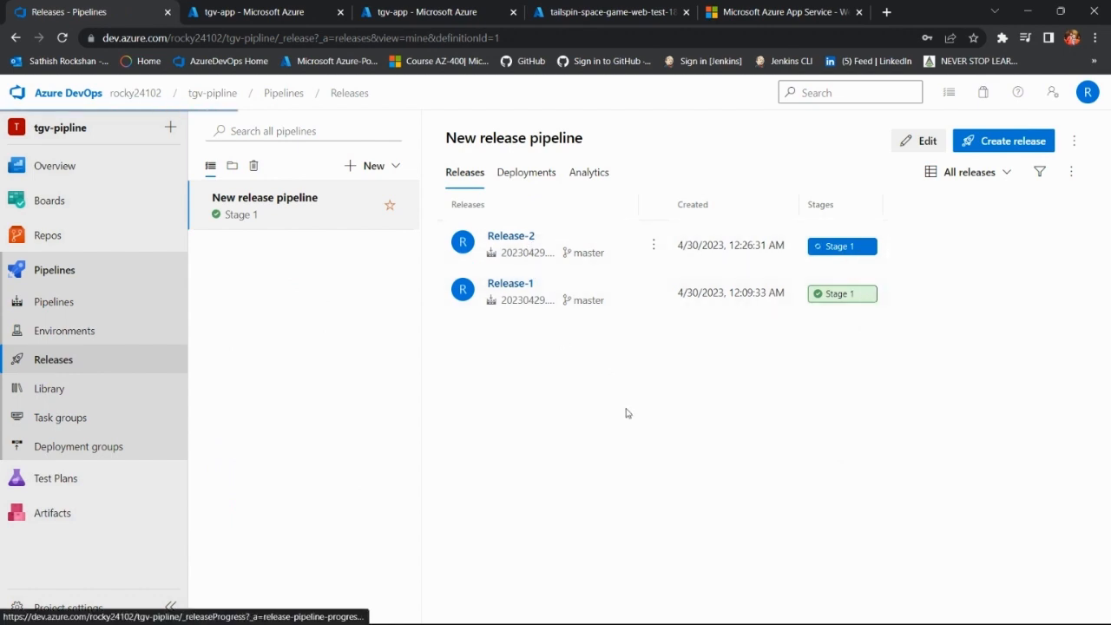
pyautogui.moveTo(468, 315)
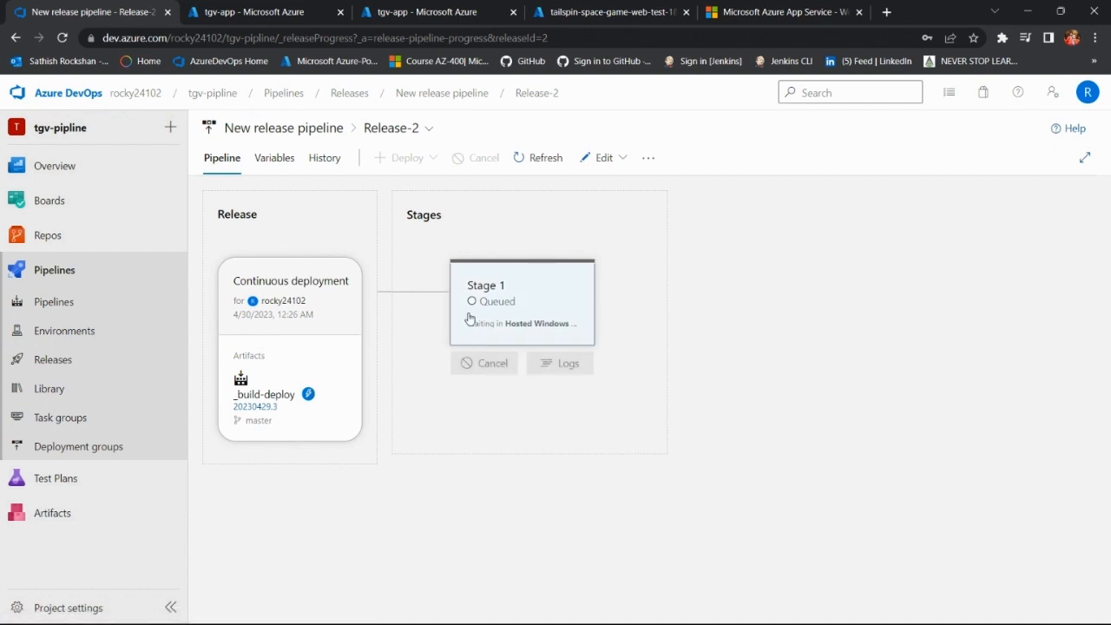
pyautogui.click(550, 330)
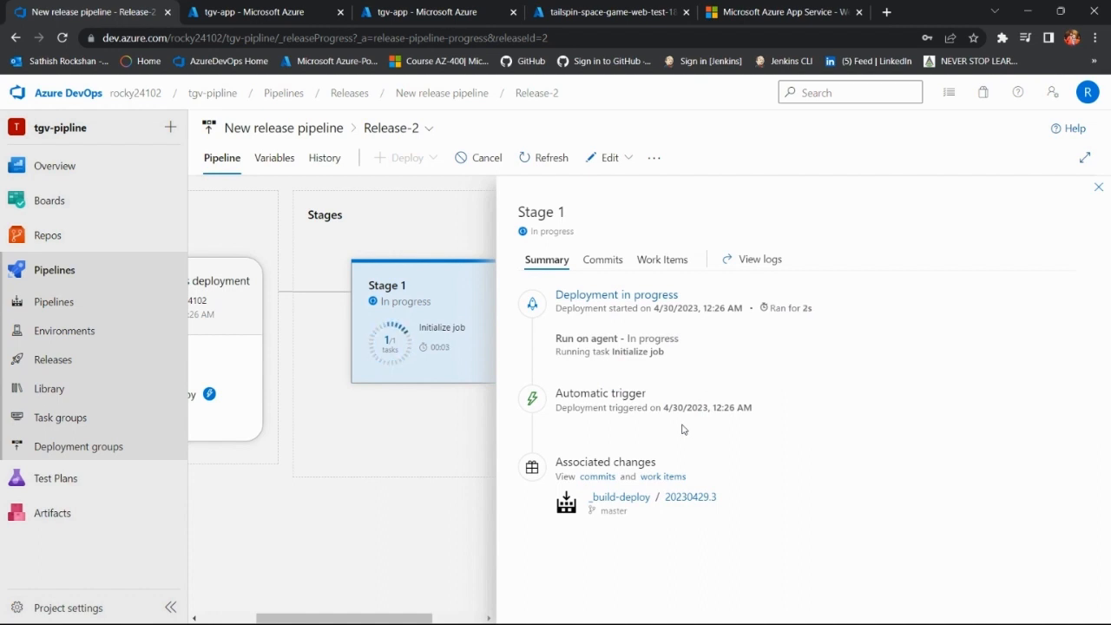
pyautogui.click(673, 300)
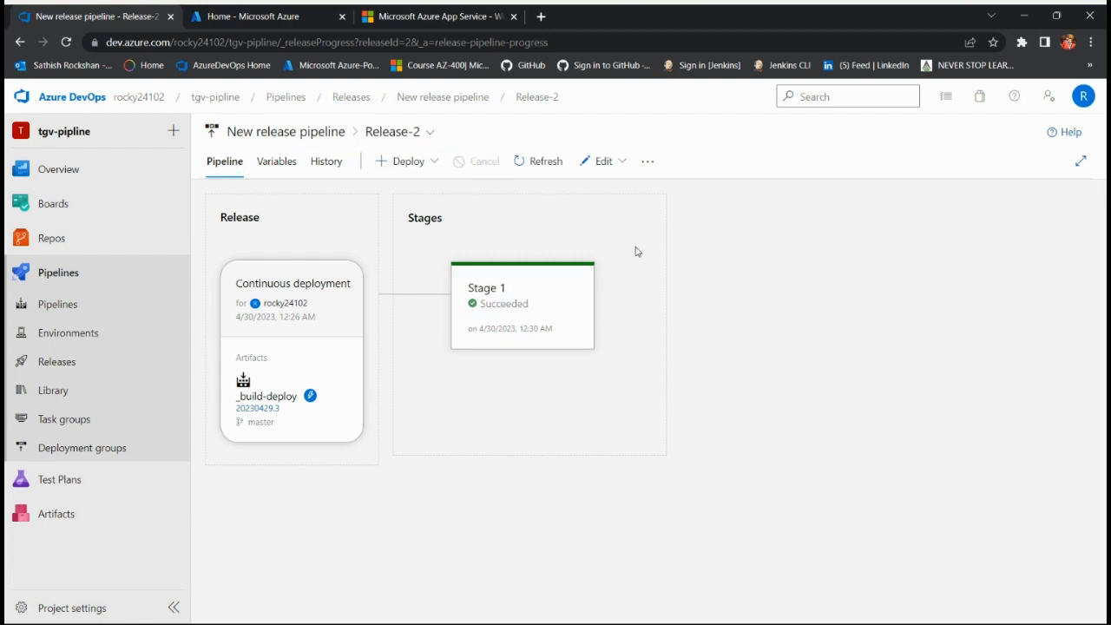
# Step: Open the Stage 1 deployment summary from the Release-2 pipeline overview
pyautogui.moveTo(594, 298)
pyautogui.moveTo(548, 315)
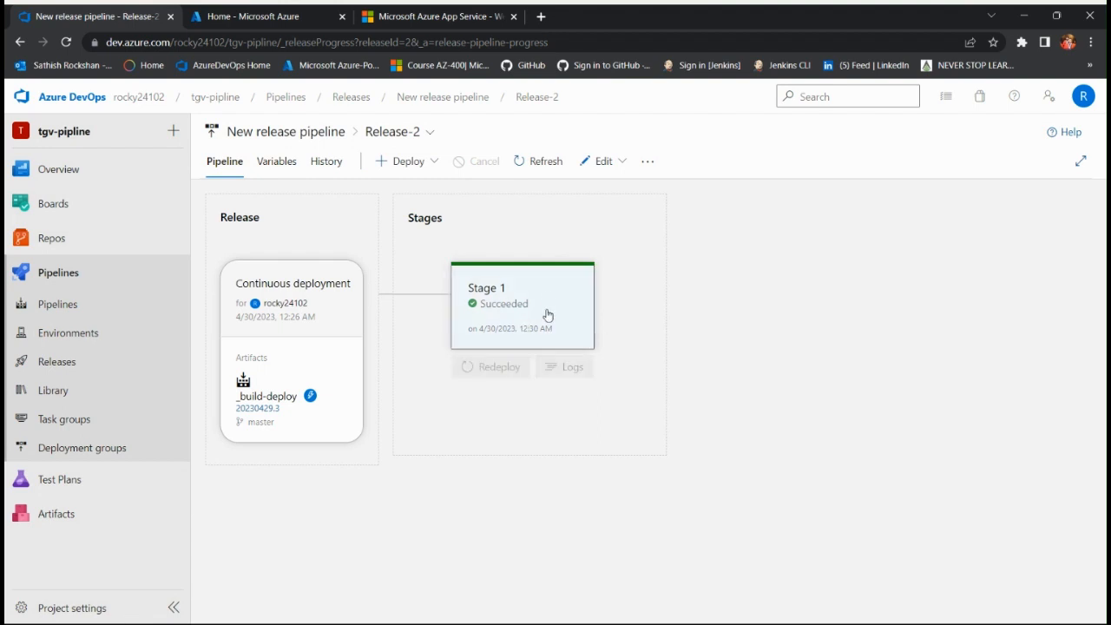
pyautogui.click(545, 295)
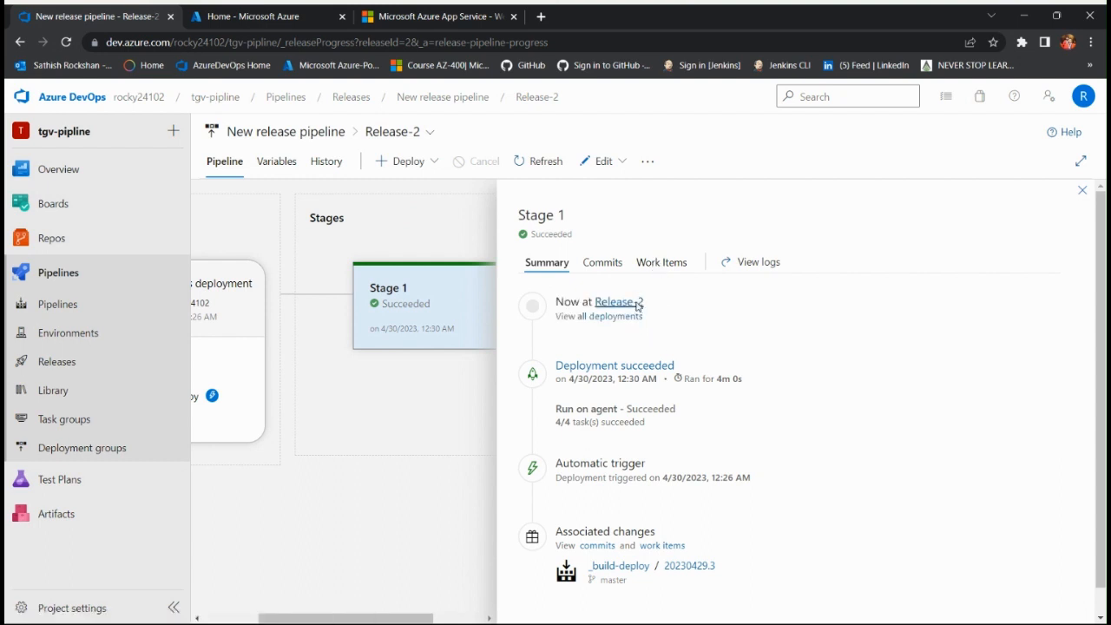
# Step: Review the Stage 1 deployment summary of Release-2 and open the stage's logs
pyautogui.click(637, 302)
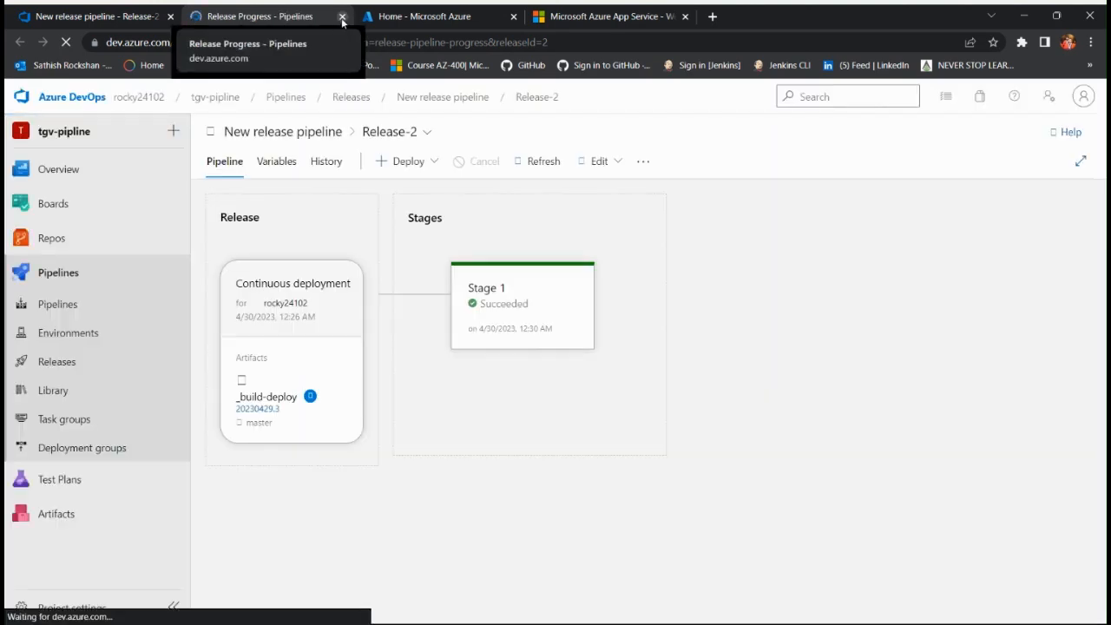
pyautogui.click(342, 17)
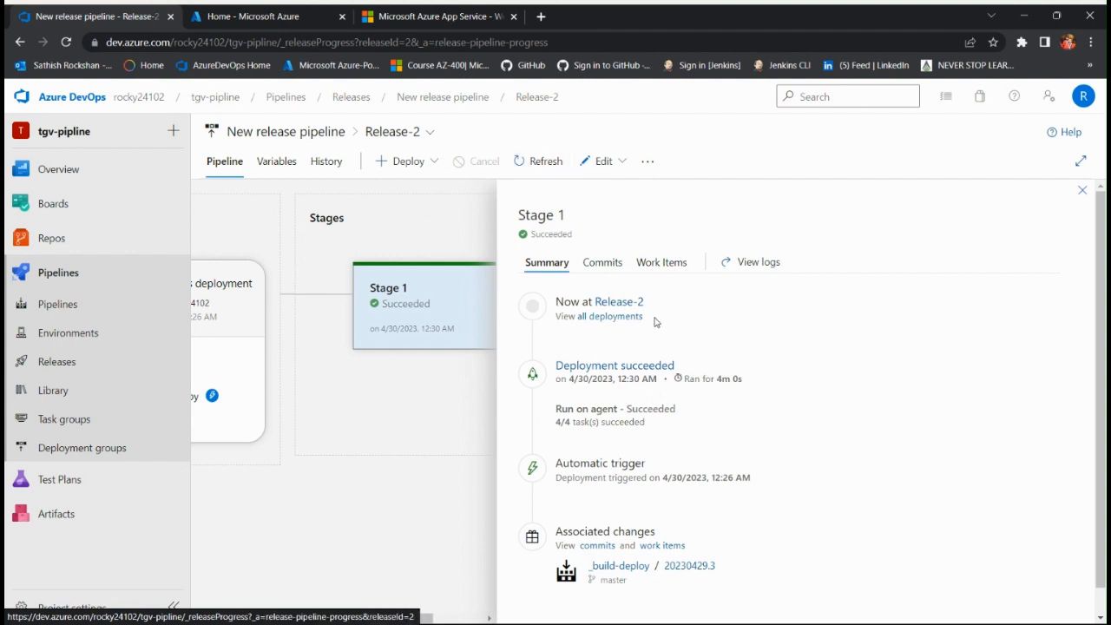
pyautogui.scroll(-1, 653, 356)
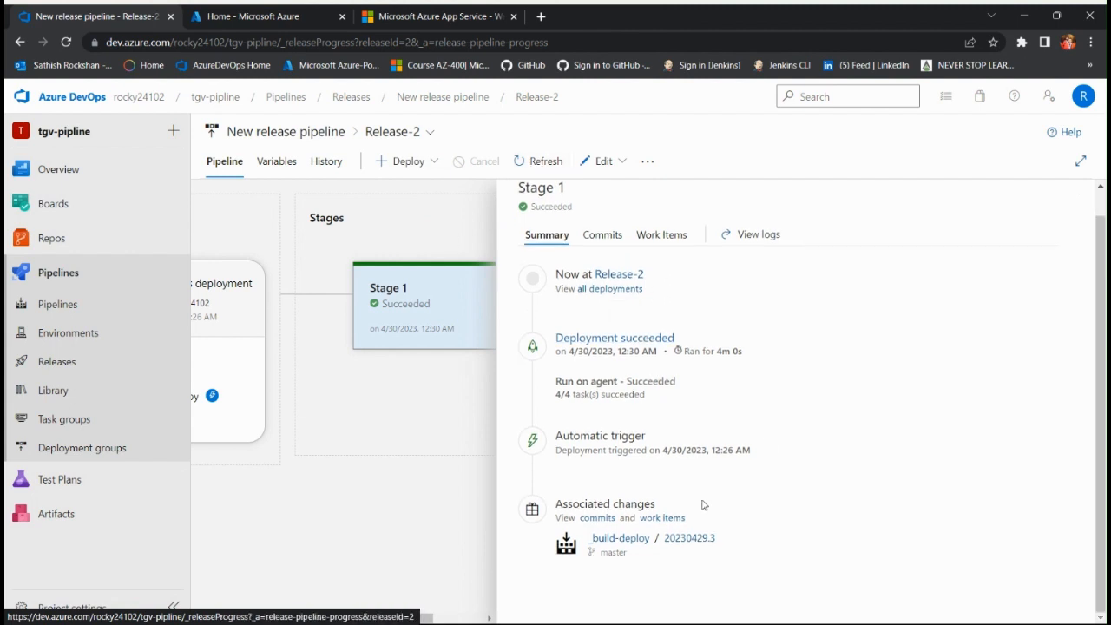
pyautogui.click(764, 236)
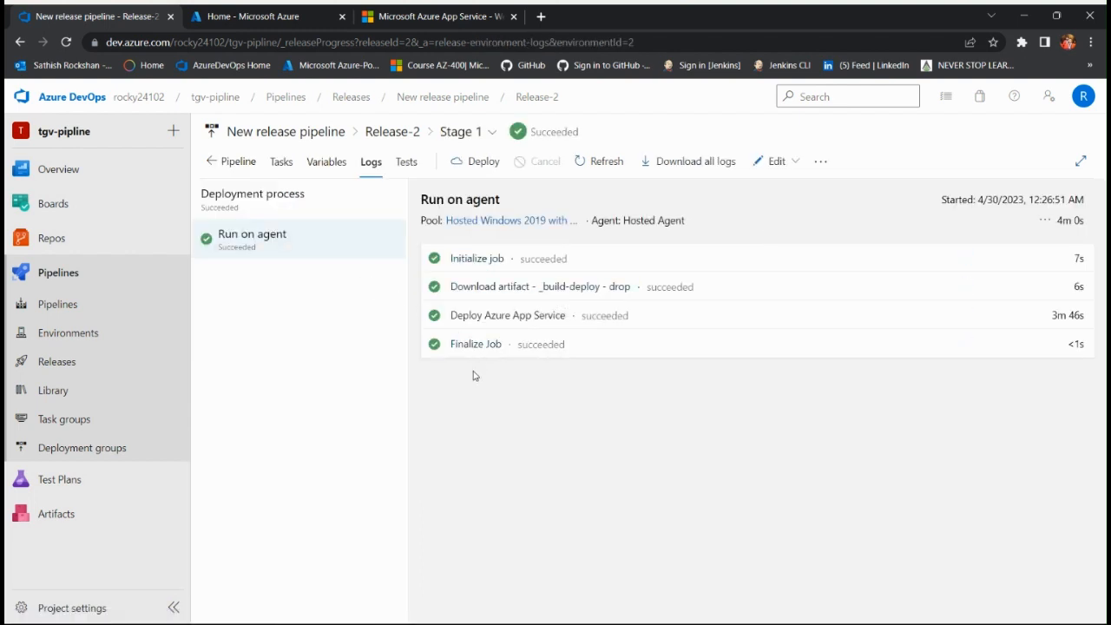
# Step: Examine the logs of the Initialize job, Download artifact, Deploy Azure App Service and Finalize Job tasks, and leave the log viewer
pyautogui.click(465, 259)
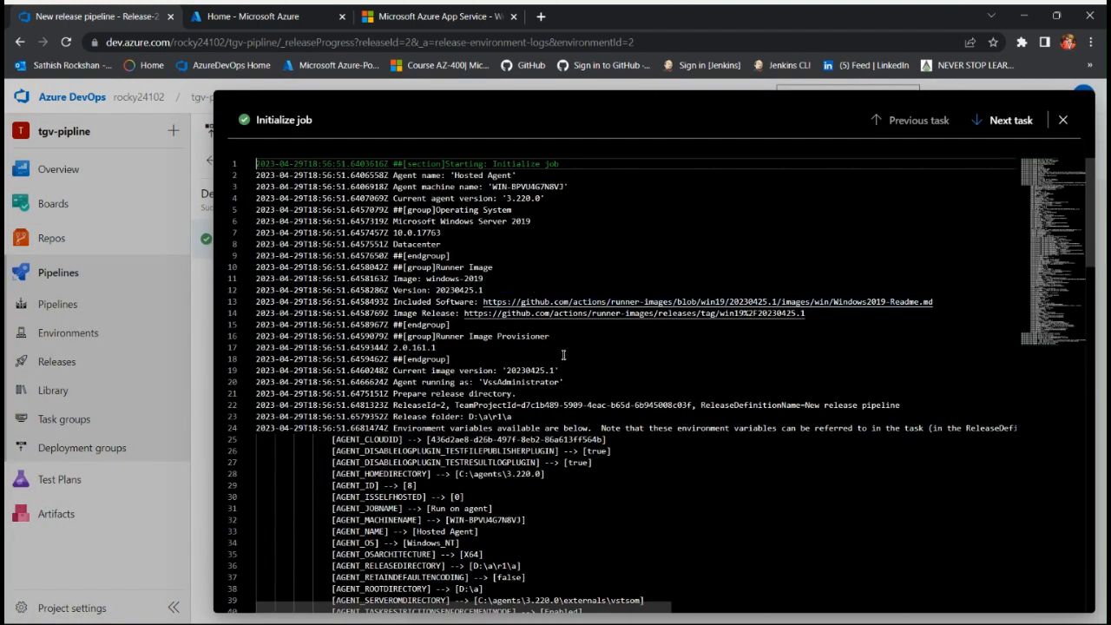
pyautogui.scroll(-5, 564, 355)
pyautogui.scroll(-10, 564, 355)
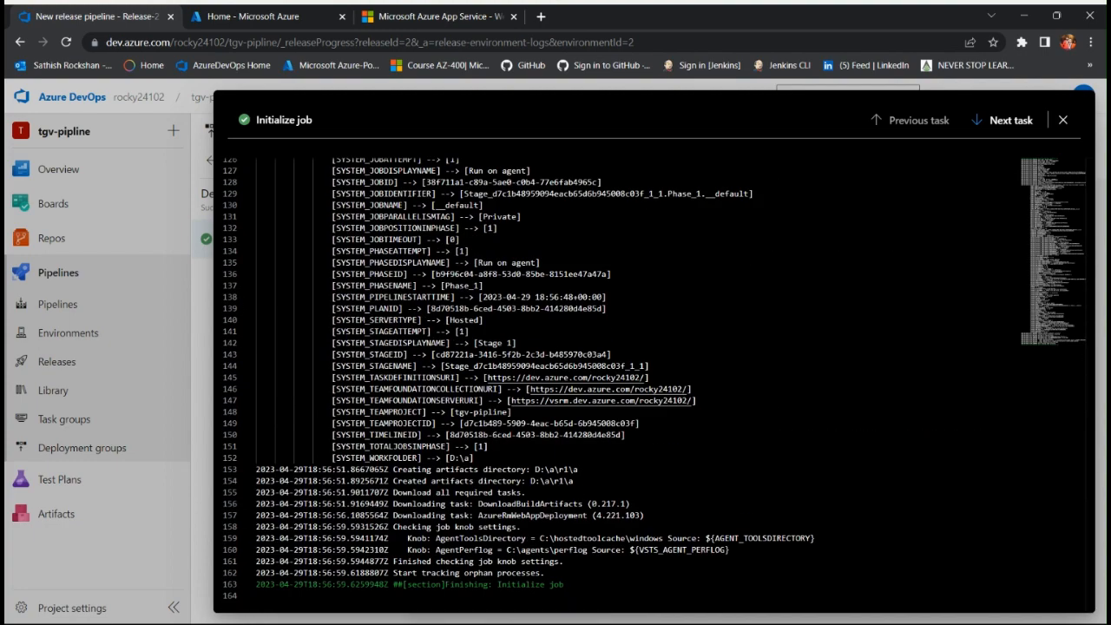
pyautogui.click(1011, 122)
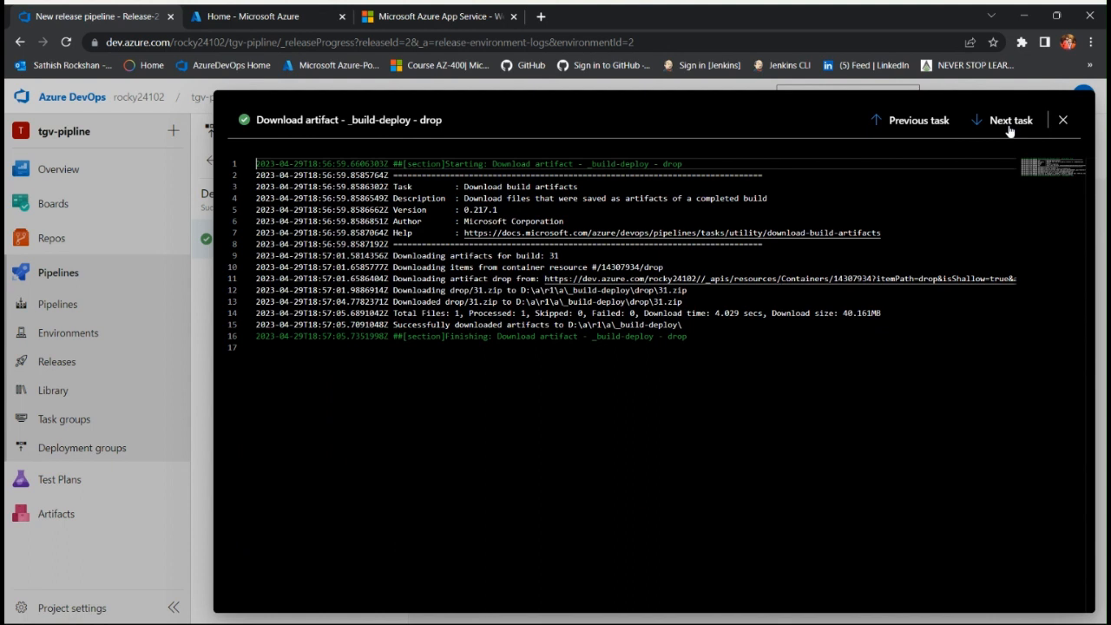
pyautogui.click(1011, 122)
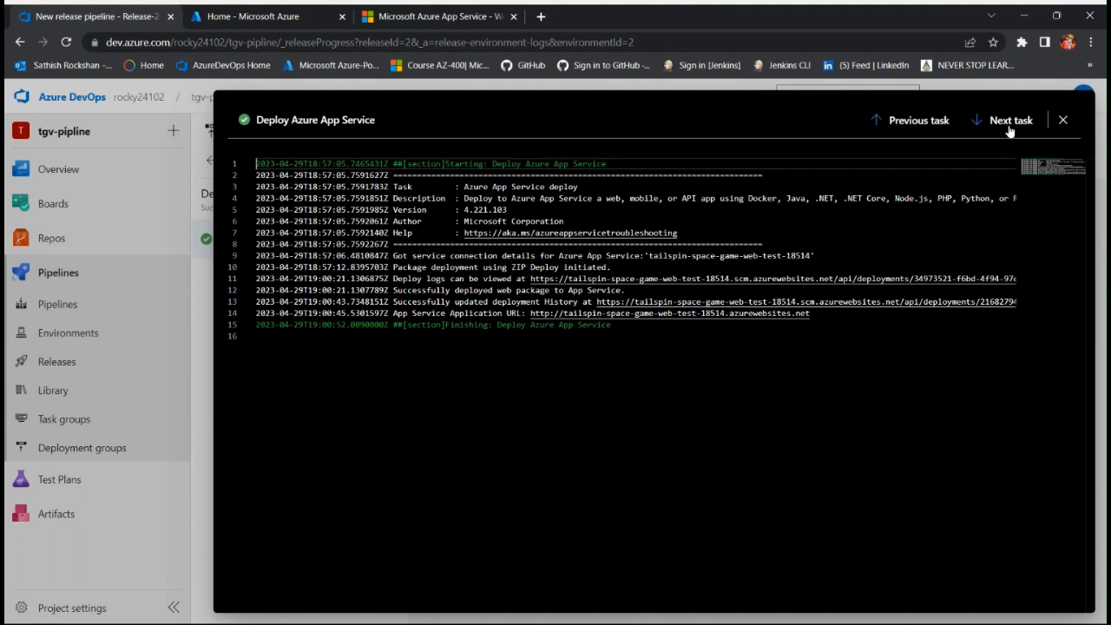
pyautogui.click(1010, 126)
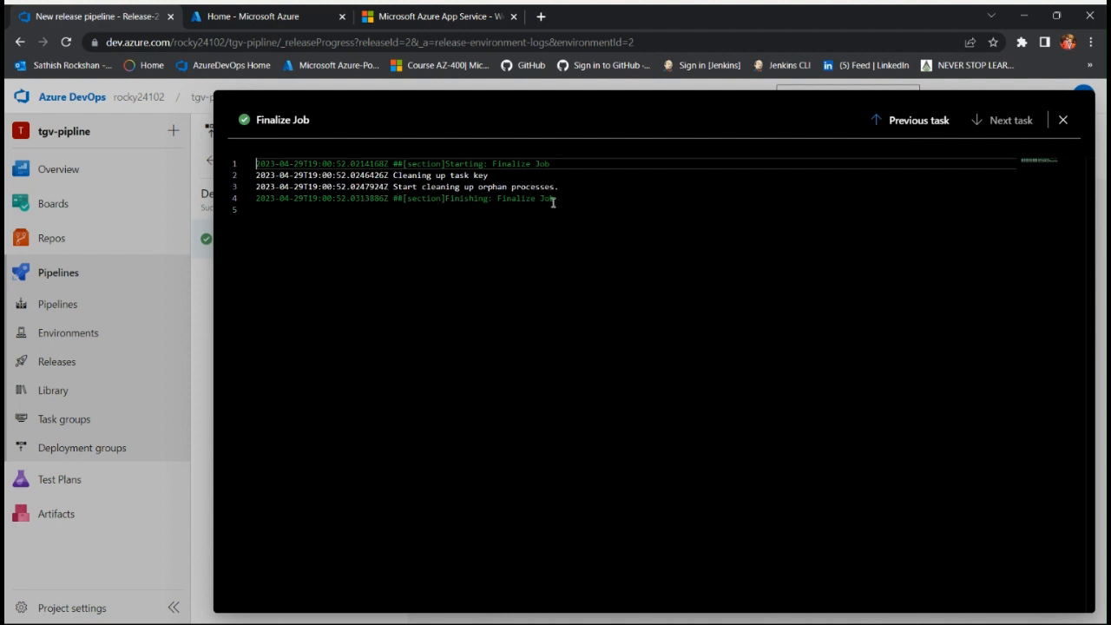
pyautogui.click(1063, 120)
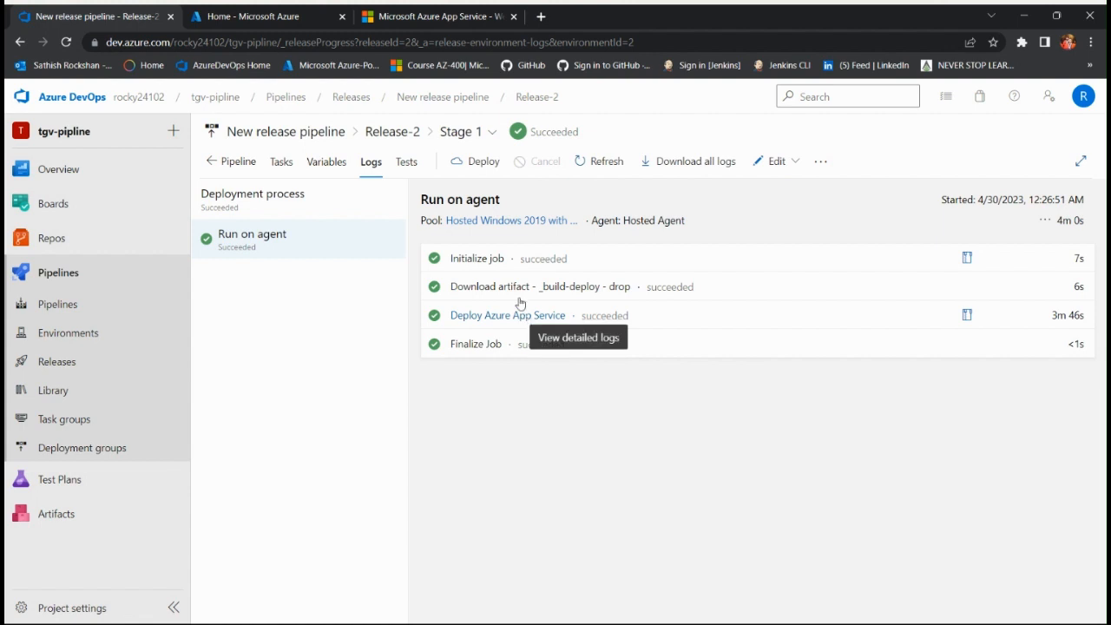
# Step: Switch to the Azure portal, open the tailspin-space-game-web-test-18514 app service and visit its default domain
pyautogui.click(237, 18)
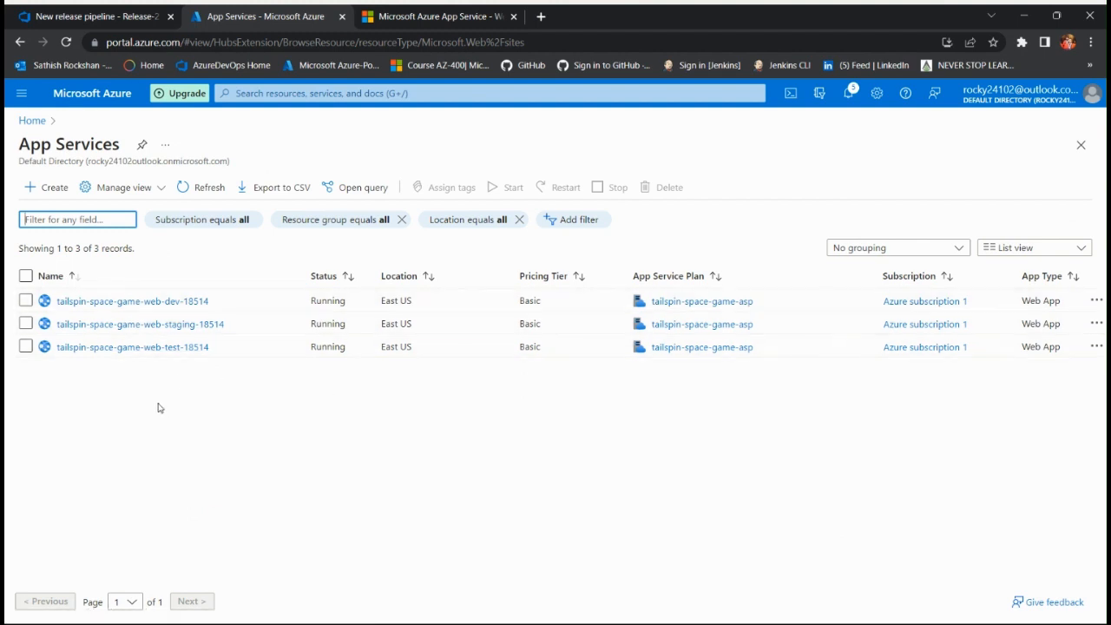
pyautogui.click(150, 347)
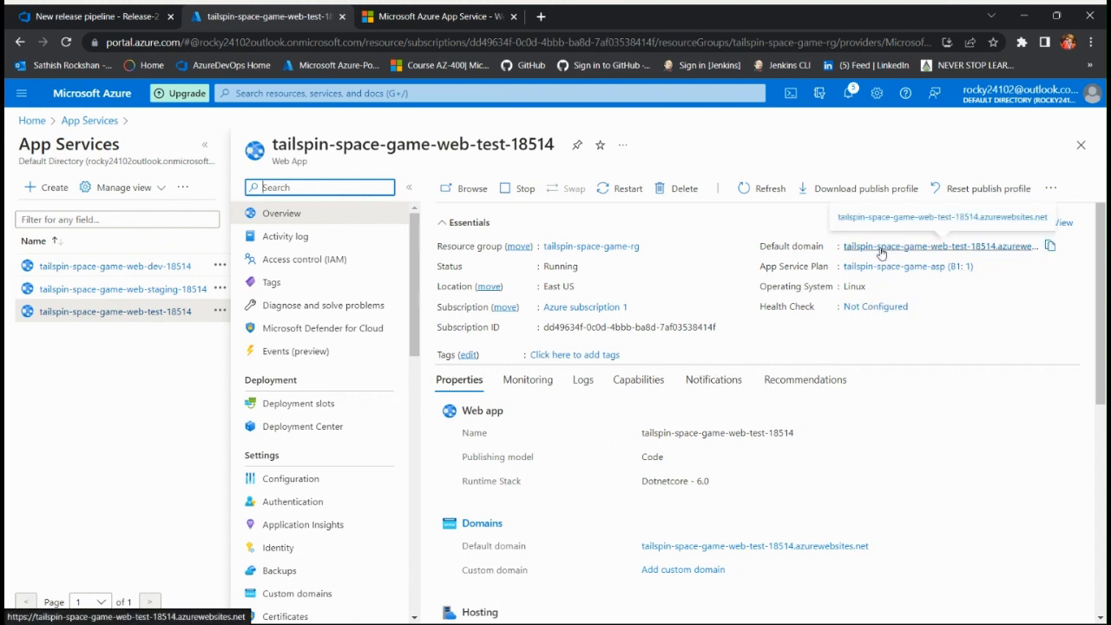
pyautogui.click(881, 248)
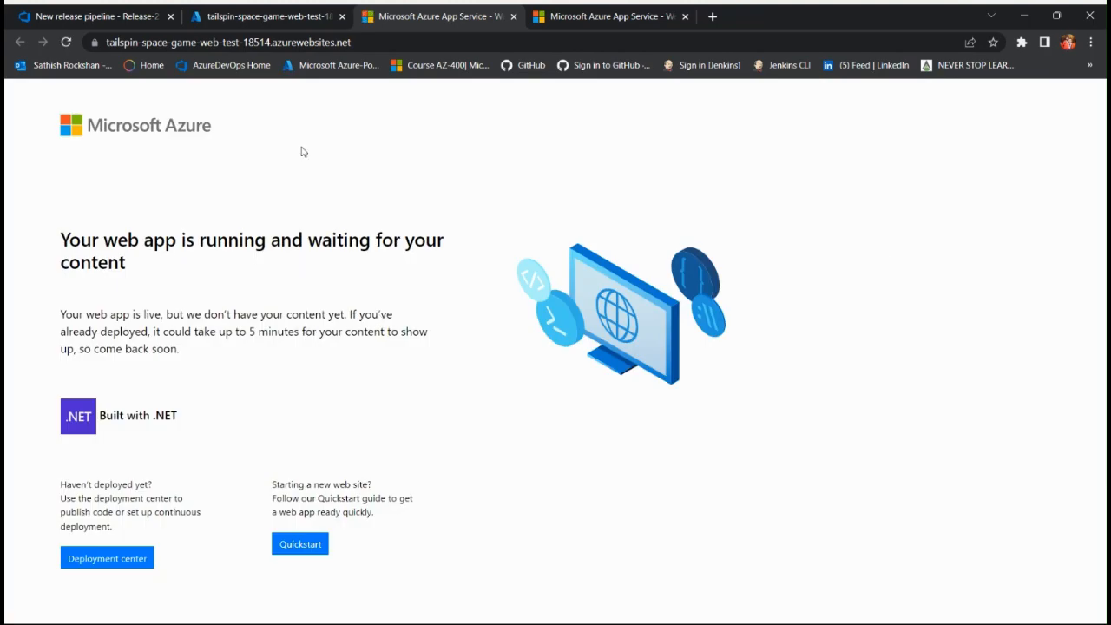
# Step: Return to the web app in the Azure portal, check its activity log and inspect the Deployment Center logs for the newest deployment's author
pyautogui.click(238, 16)
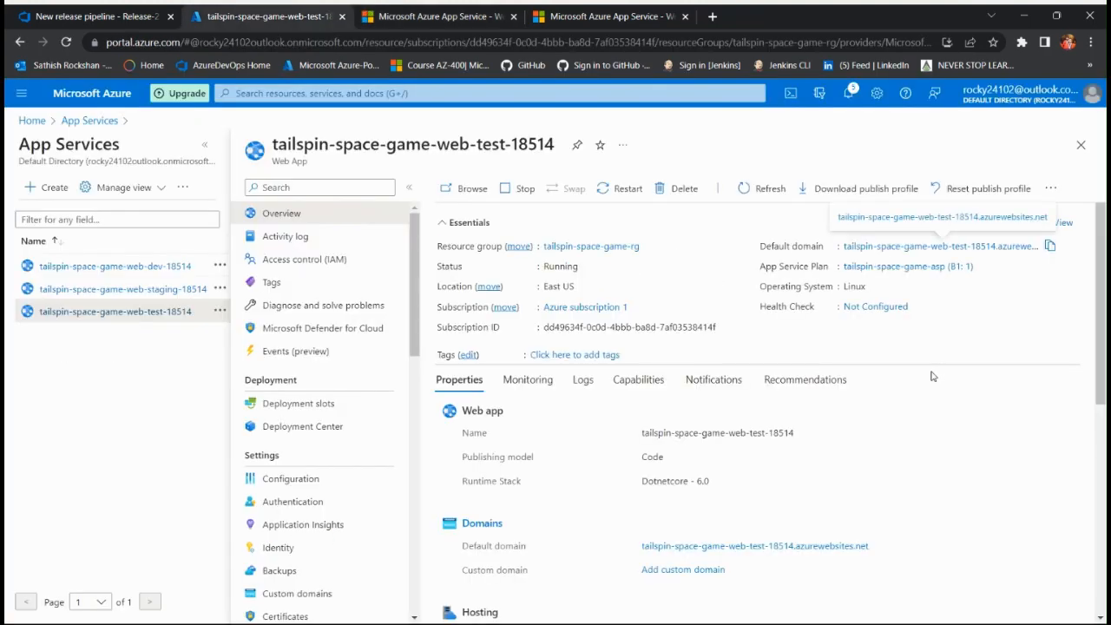
pyautogui.click(347, 235)
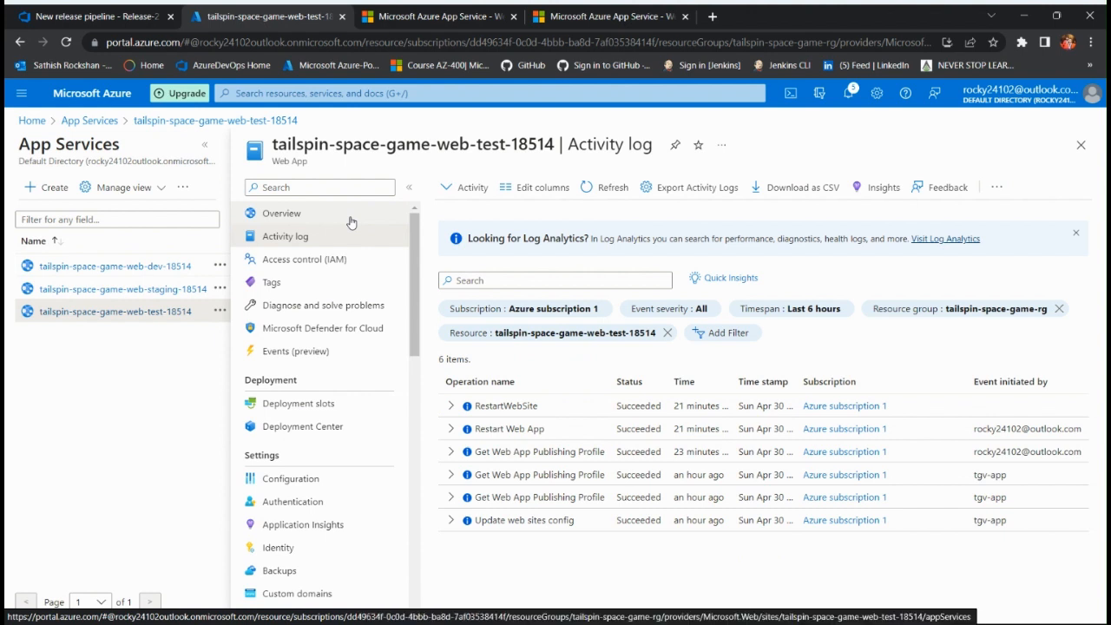
pyautogui.click(330, 428)
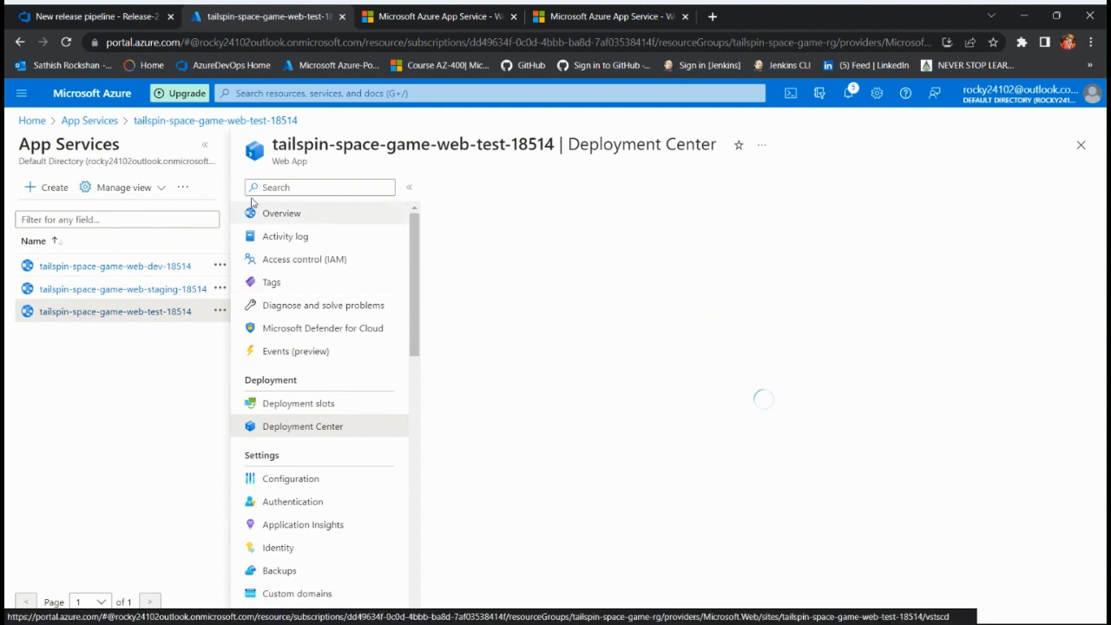
pyautogui.click(206, 145)
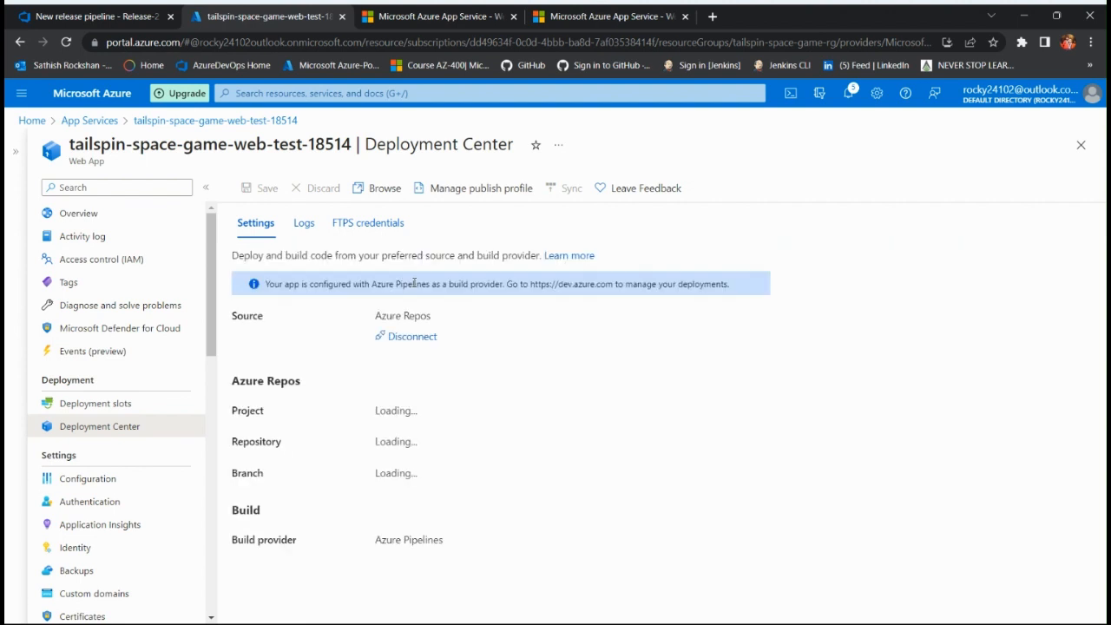
pyautogui.click(304, 223)
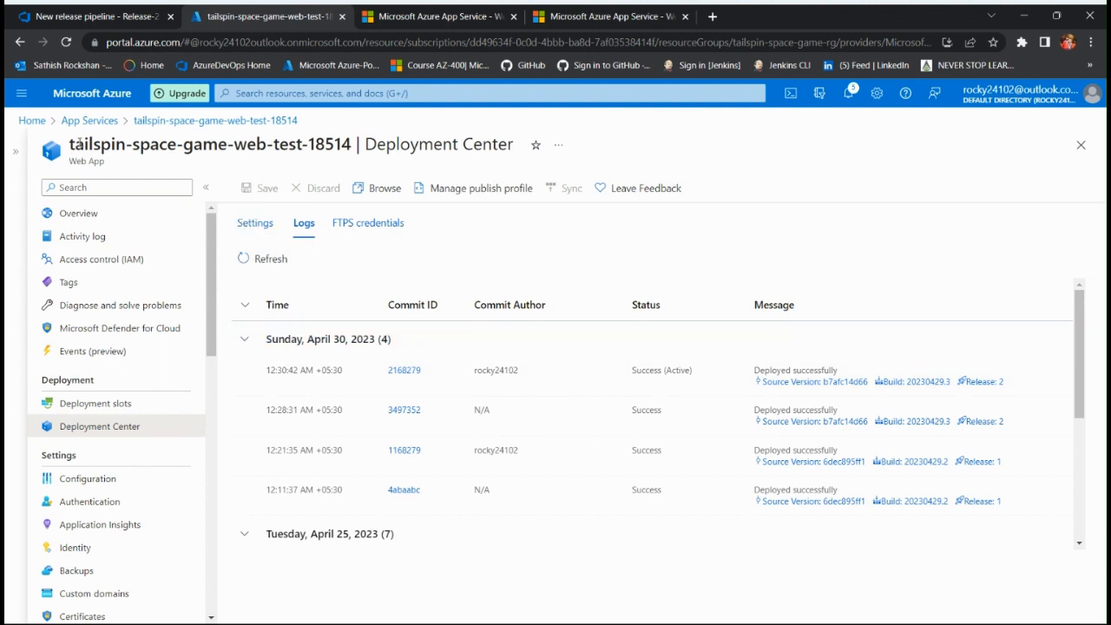
pyautogui.moveTo(69, 148); pyautogui.dragTo(369, 149)
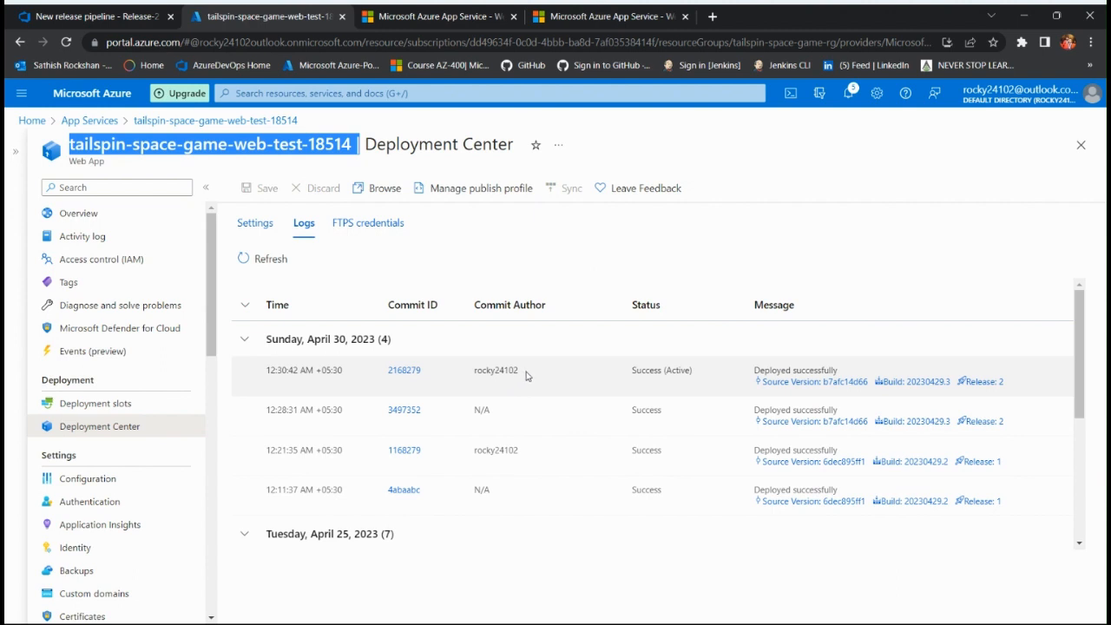
pyautogui.moveTo(521, 372); pyautogui.dragTo(474, 370)
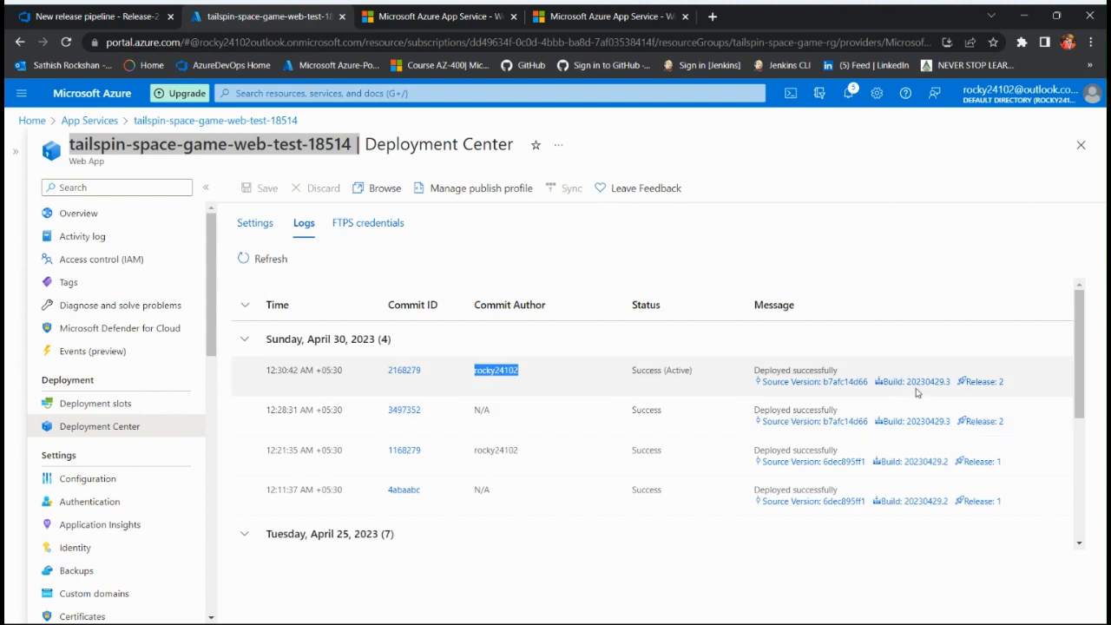
# Step: Compare the newest deployment's release number with the Release-2 pipeline overview in Azure DevOps, and return to the Deployment Center logs
pyautogui.click(987, 384)
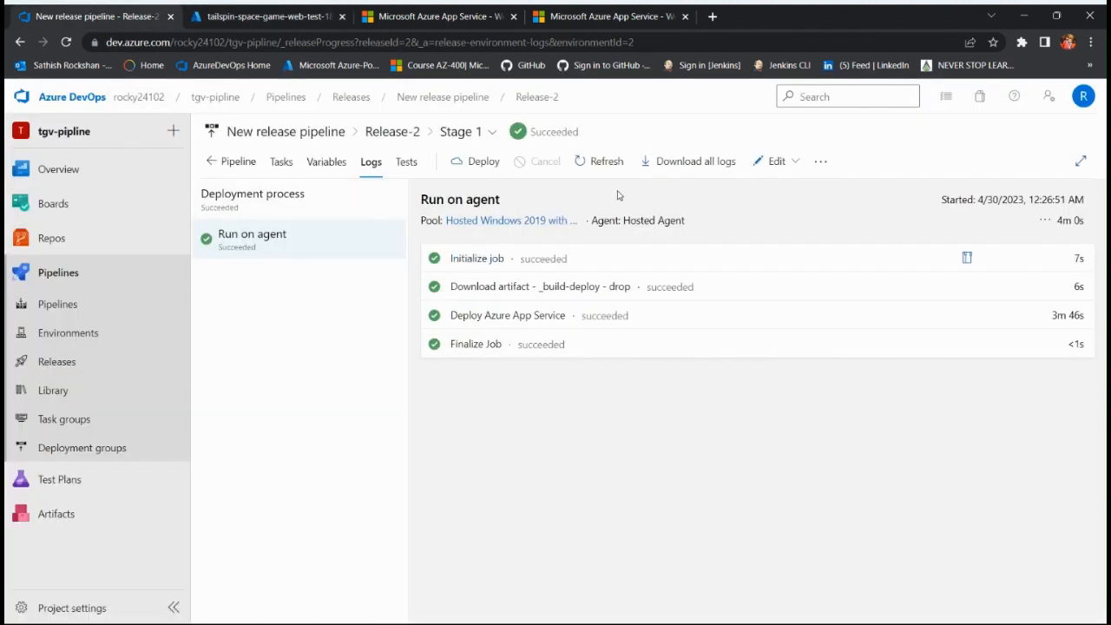
pyautogui.click(385, 134)
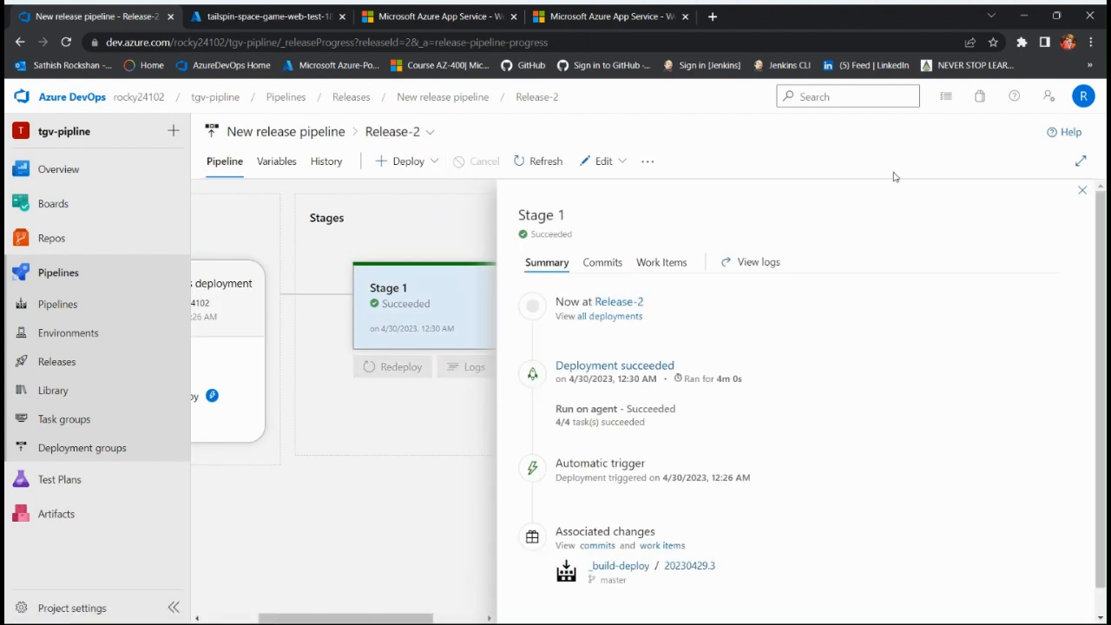
pyautogui.click(1082, 188)
pyautogui.moveTo(556, 364)
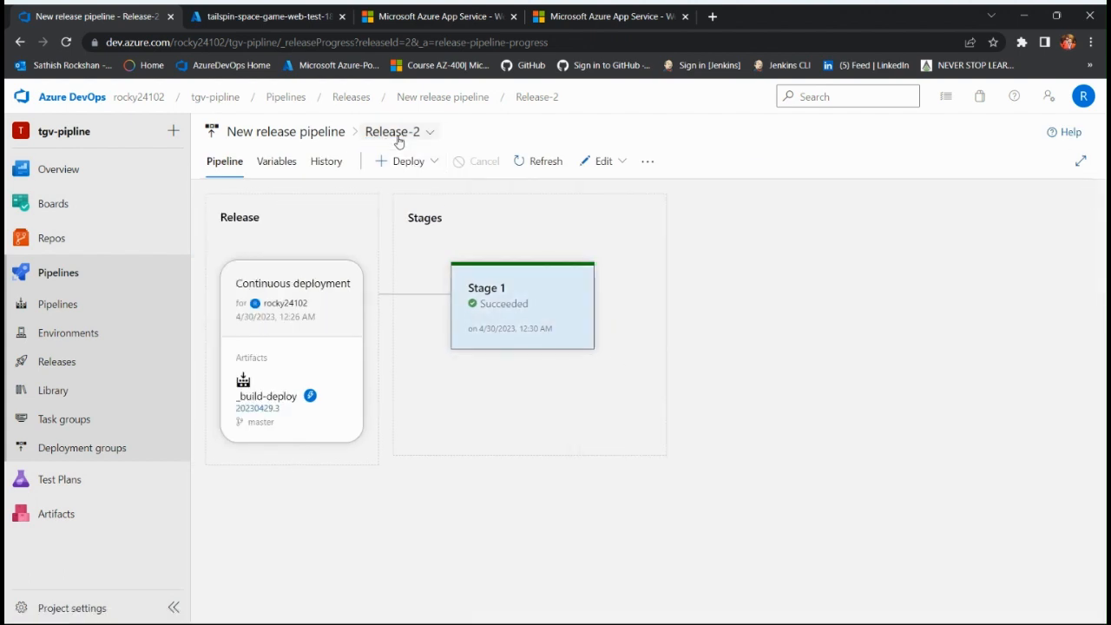
pyautogui.click(287, 15)
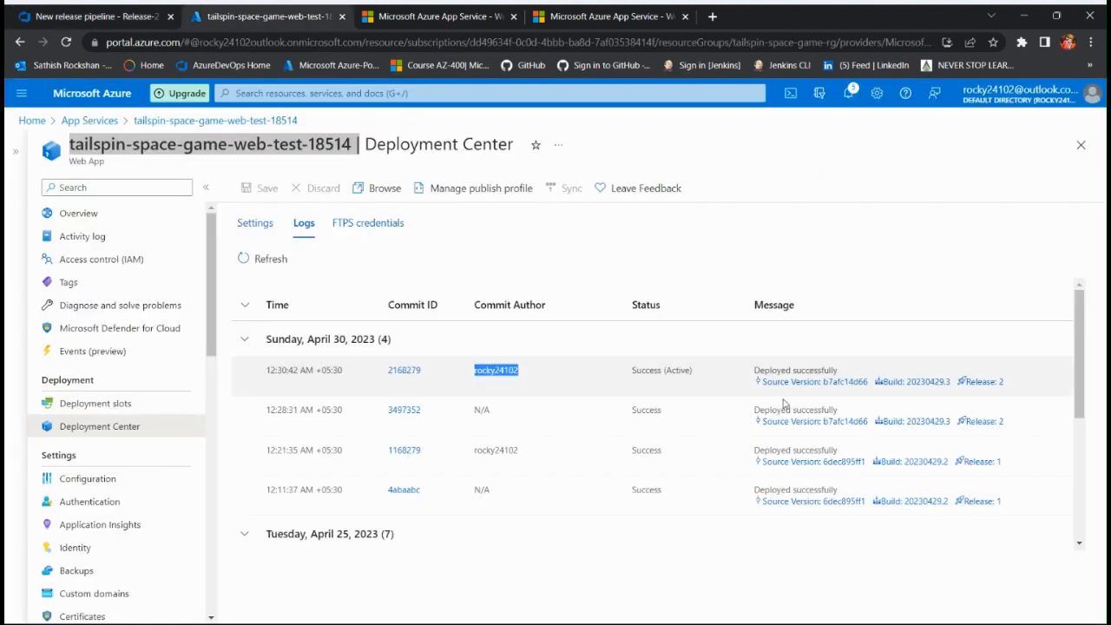